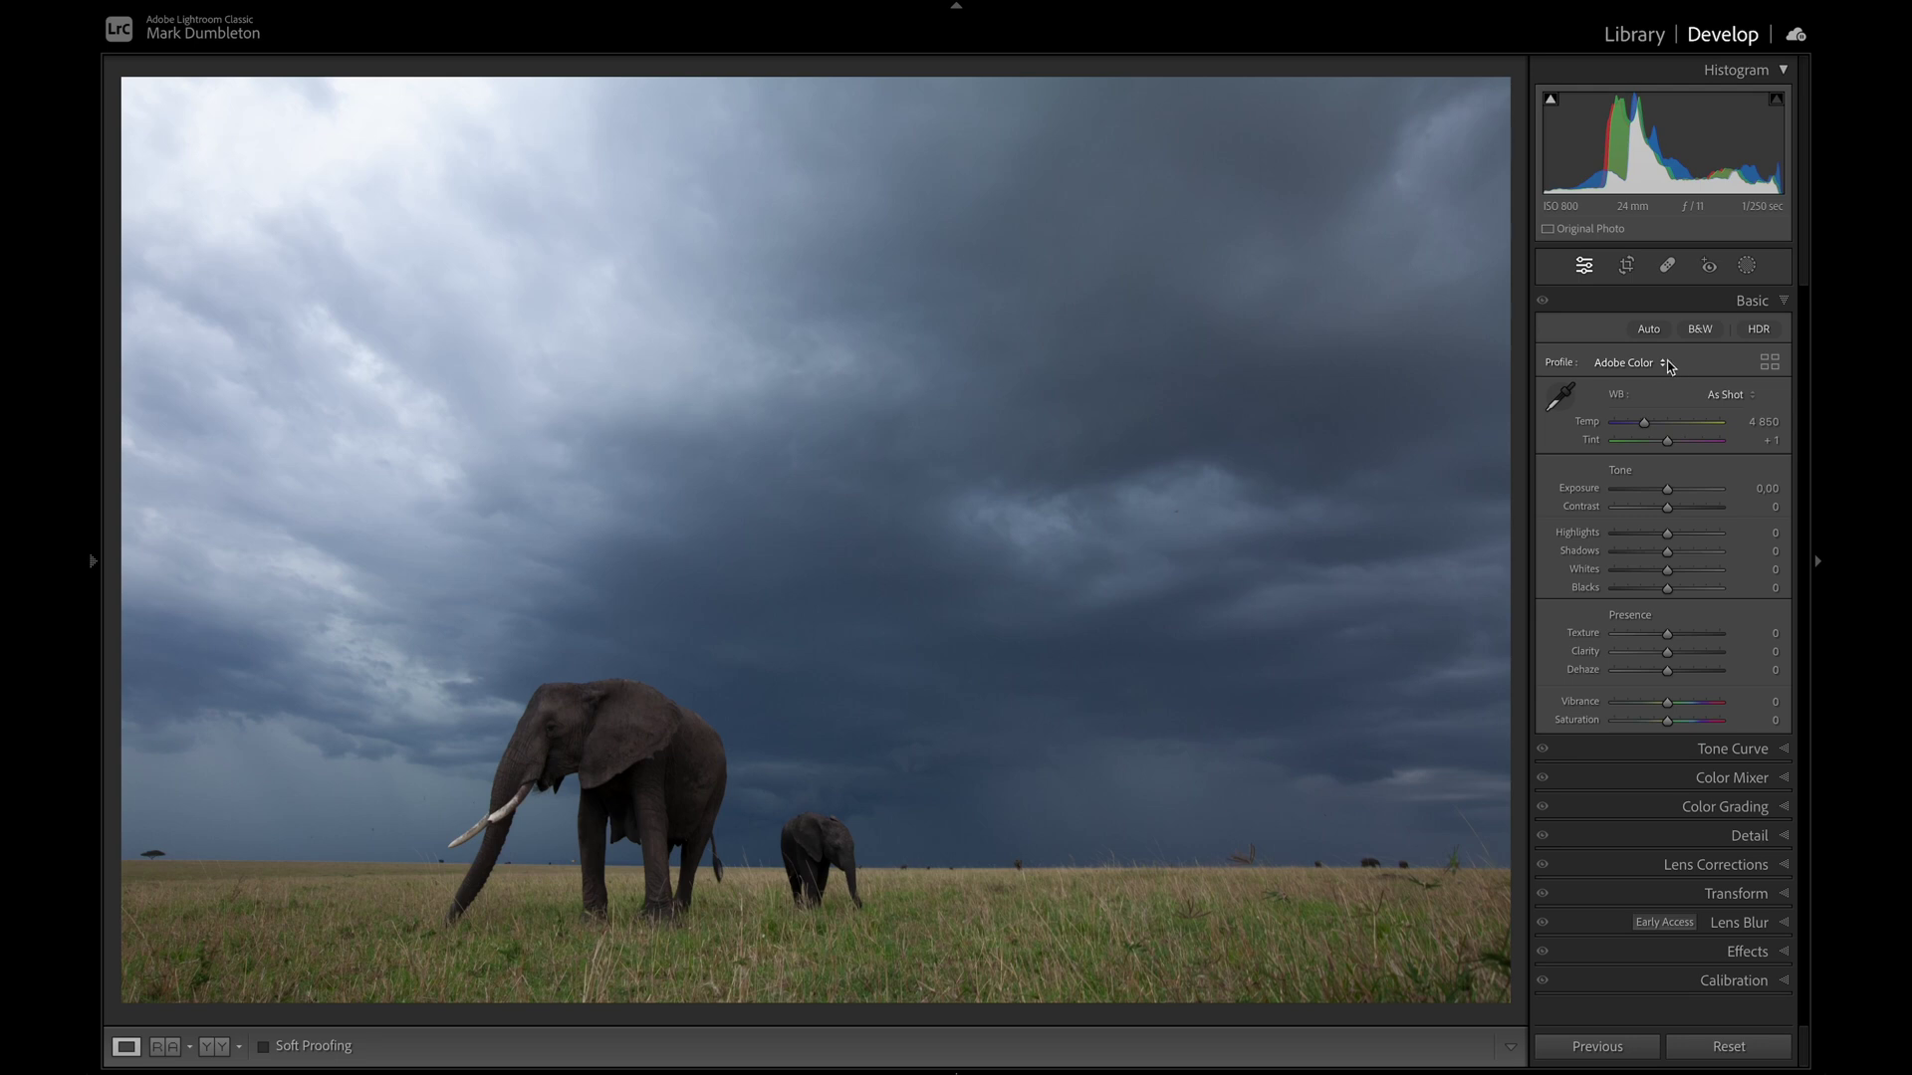
Apply the Adobe Standard profile and raise Blacks to +20
click(1663, 363)
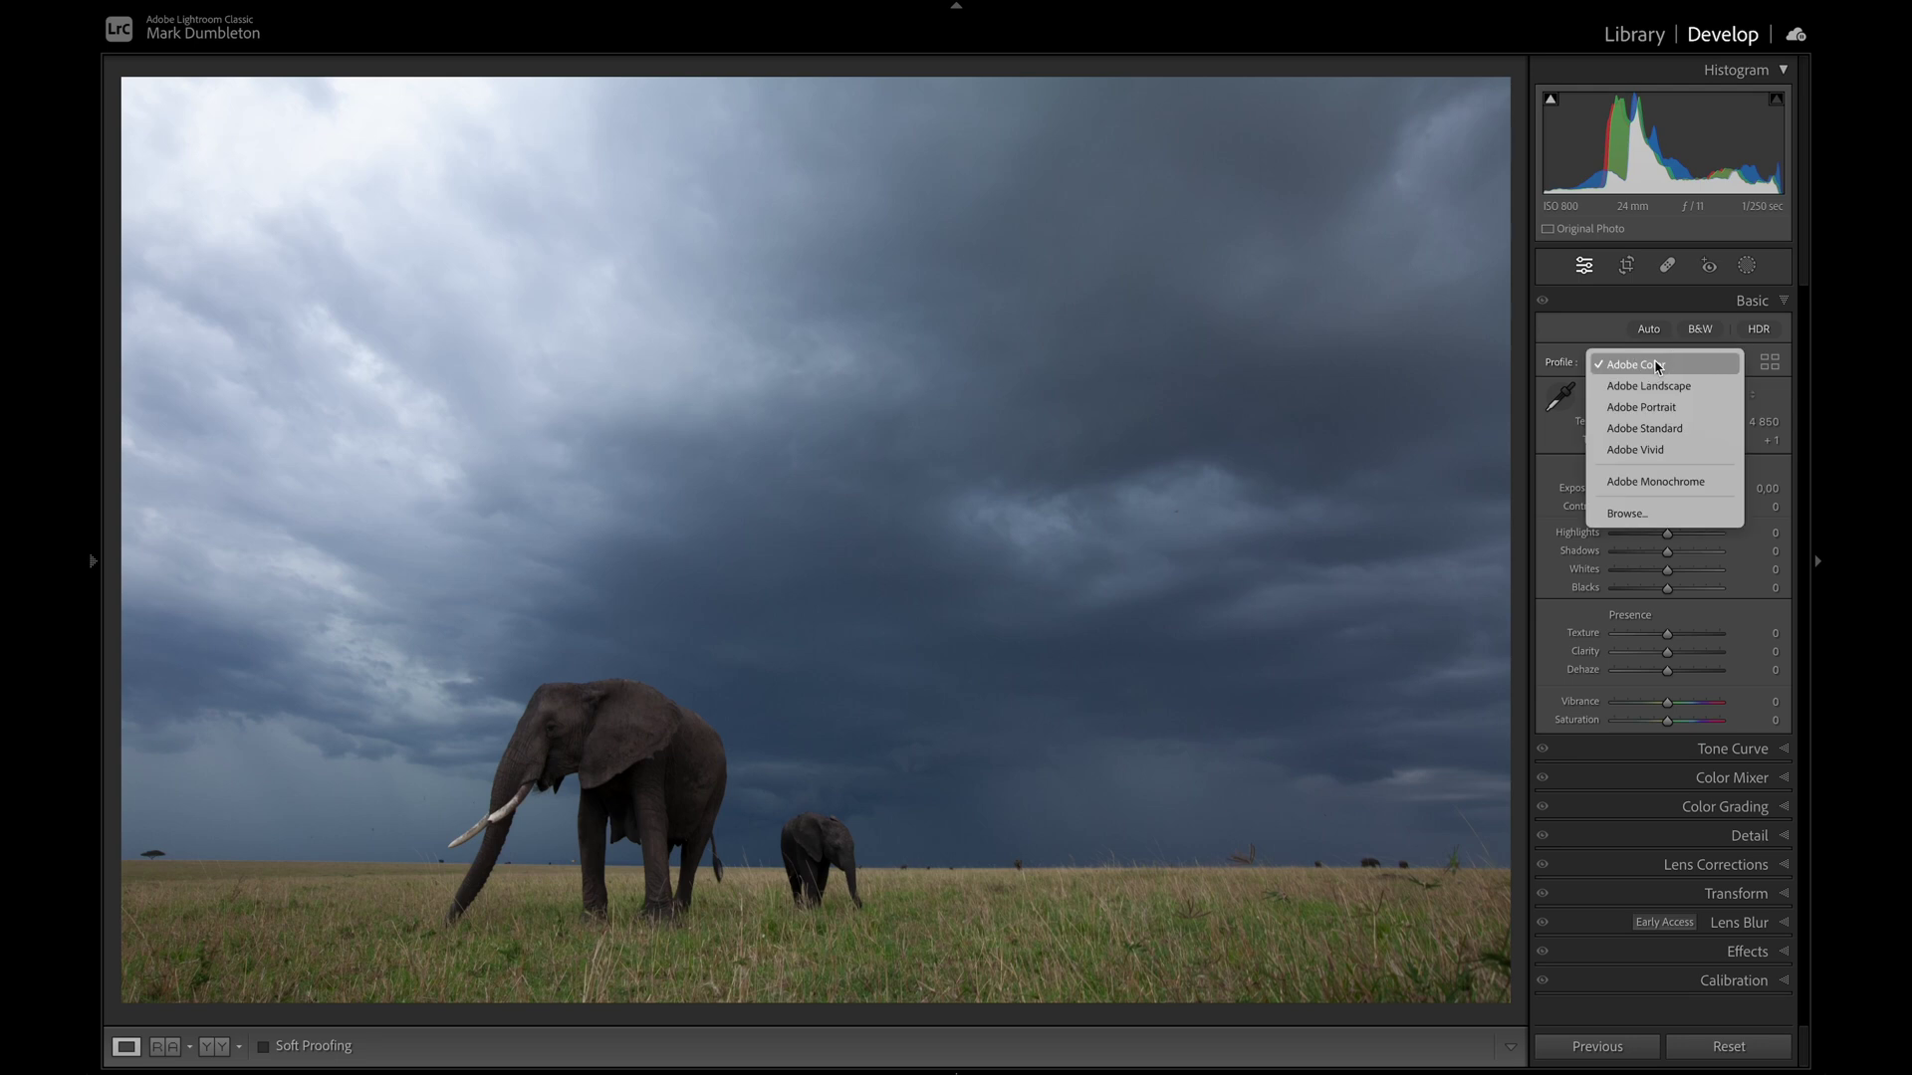
click(1656, 429)
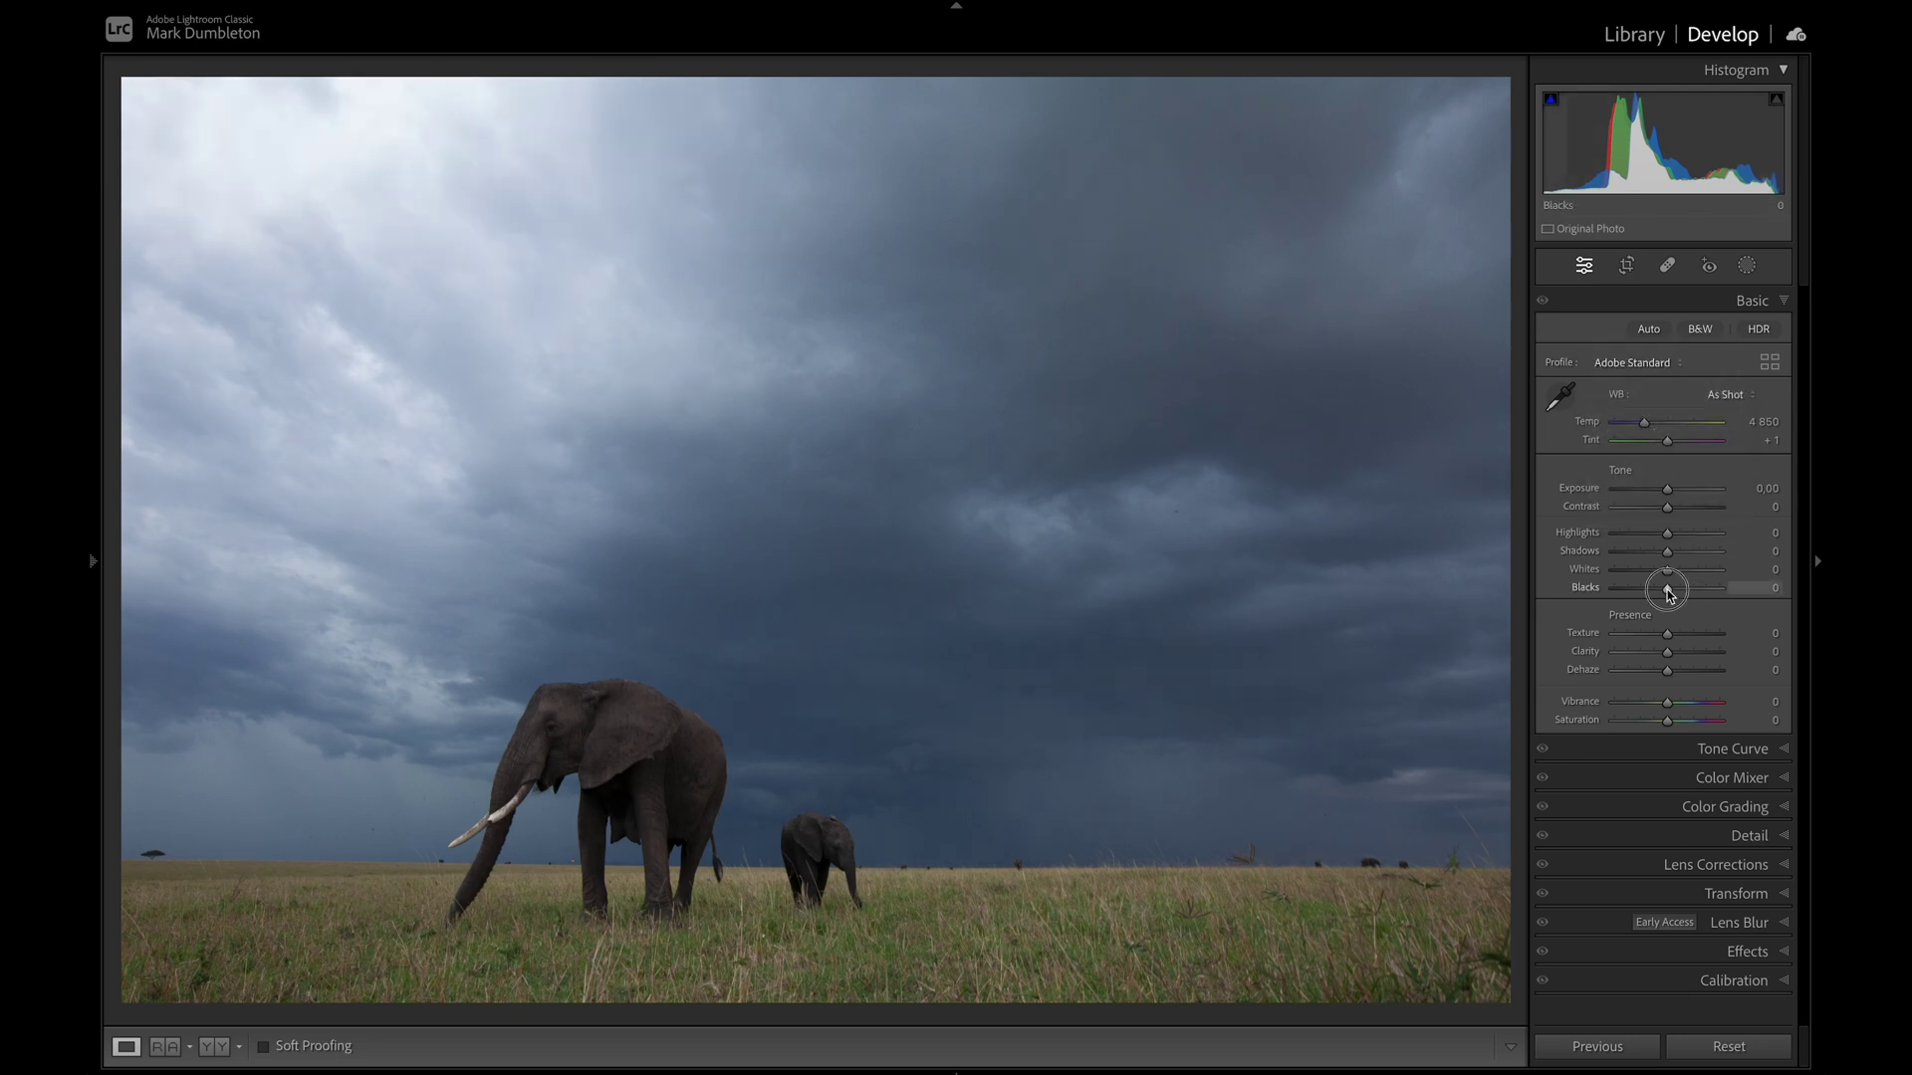
mouse_move(1556, 117)
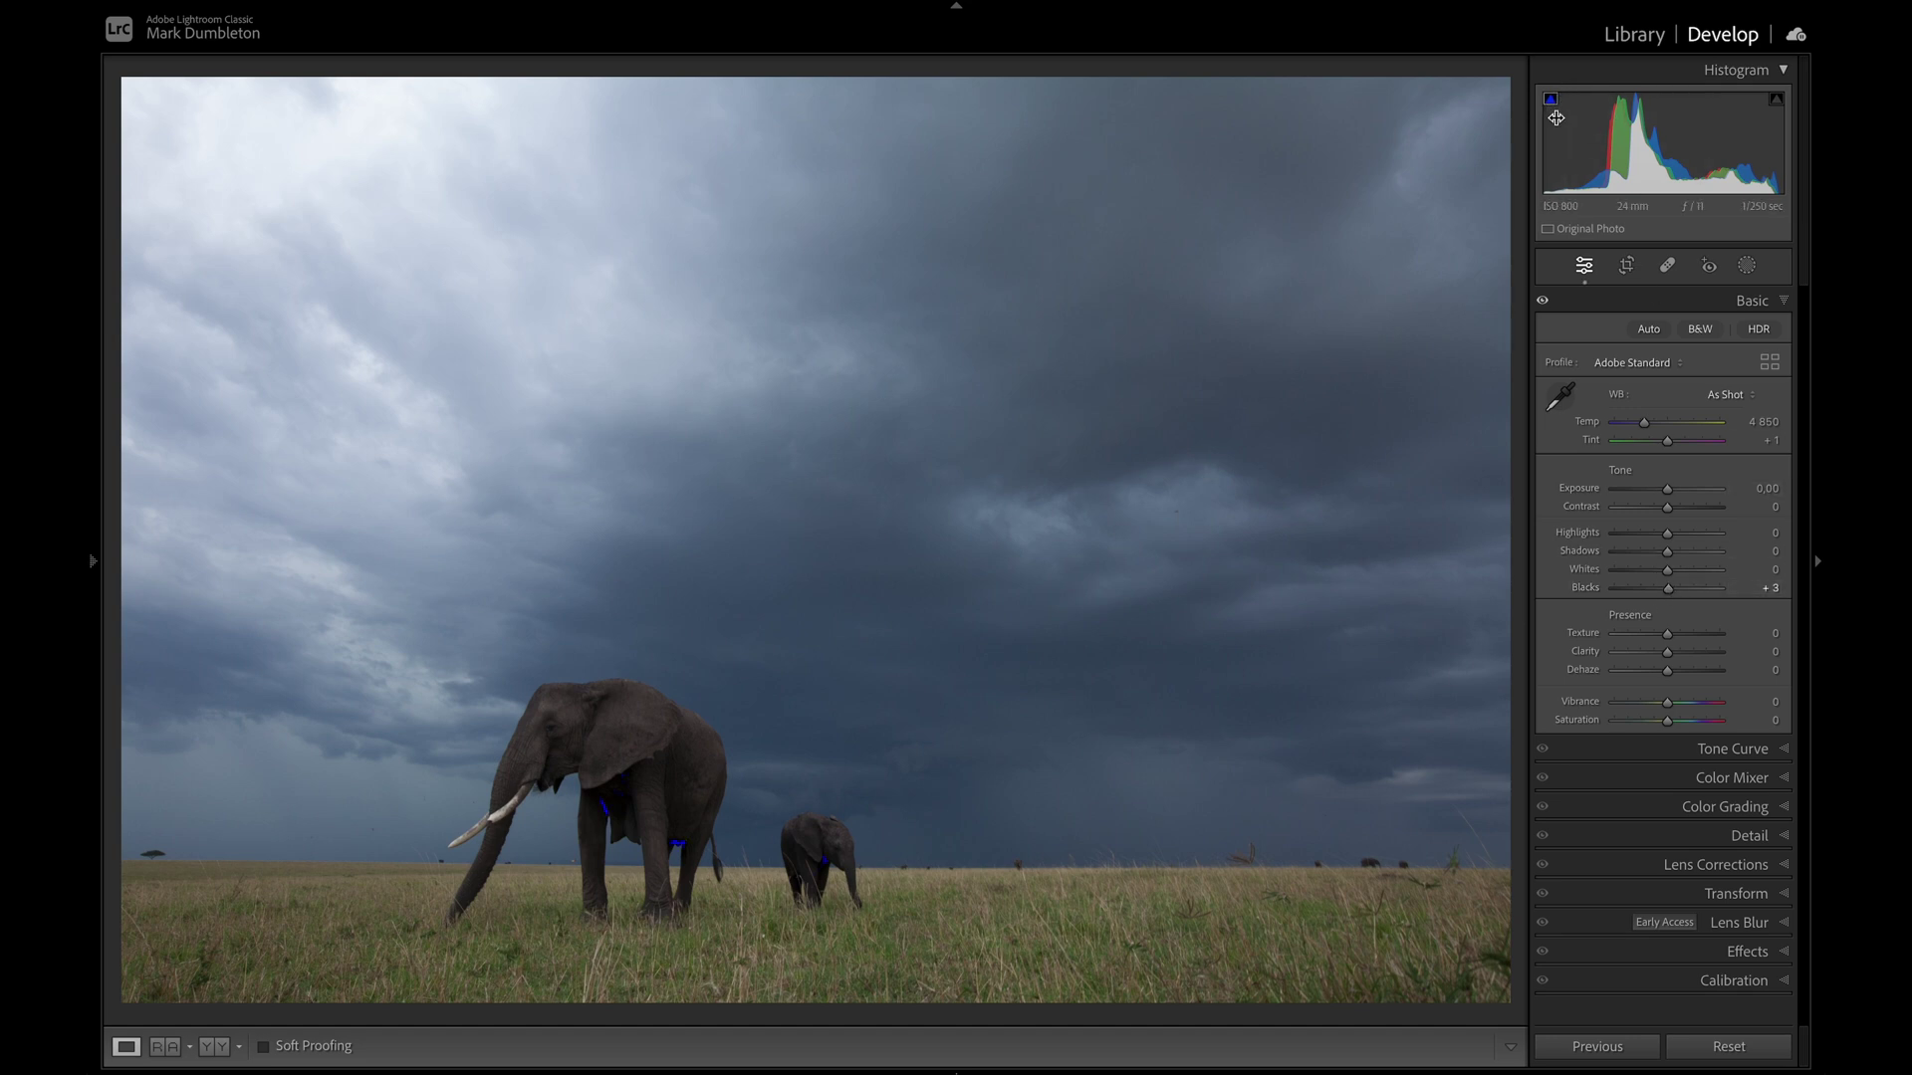
drag(1671, 594, 1681, 595)
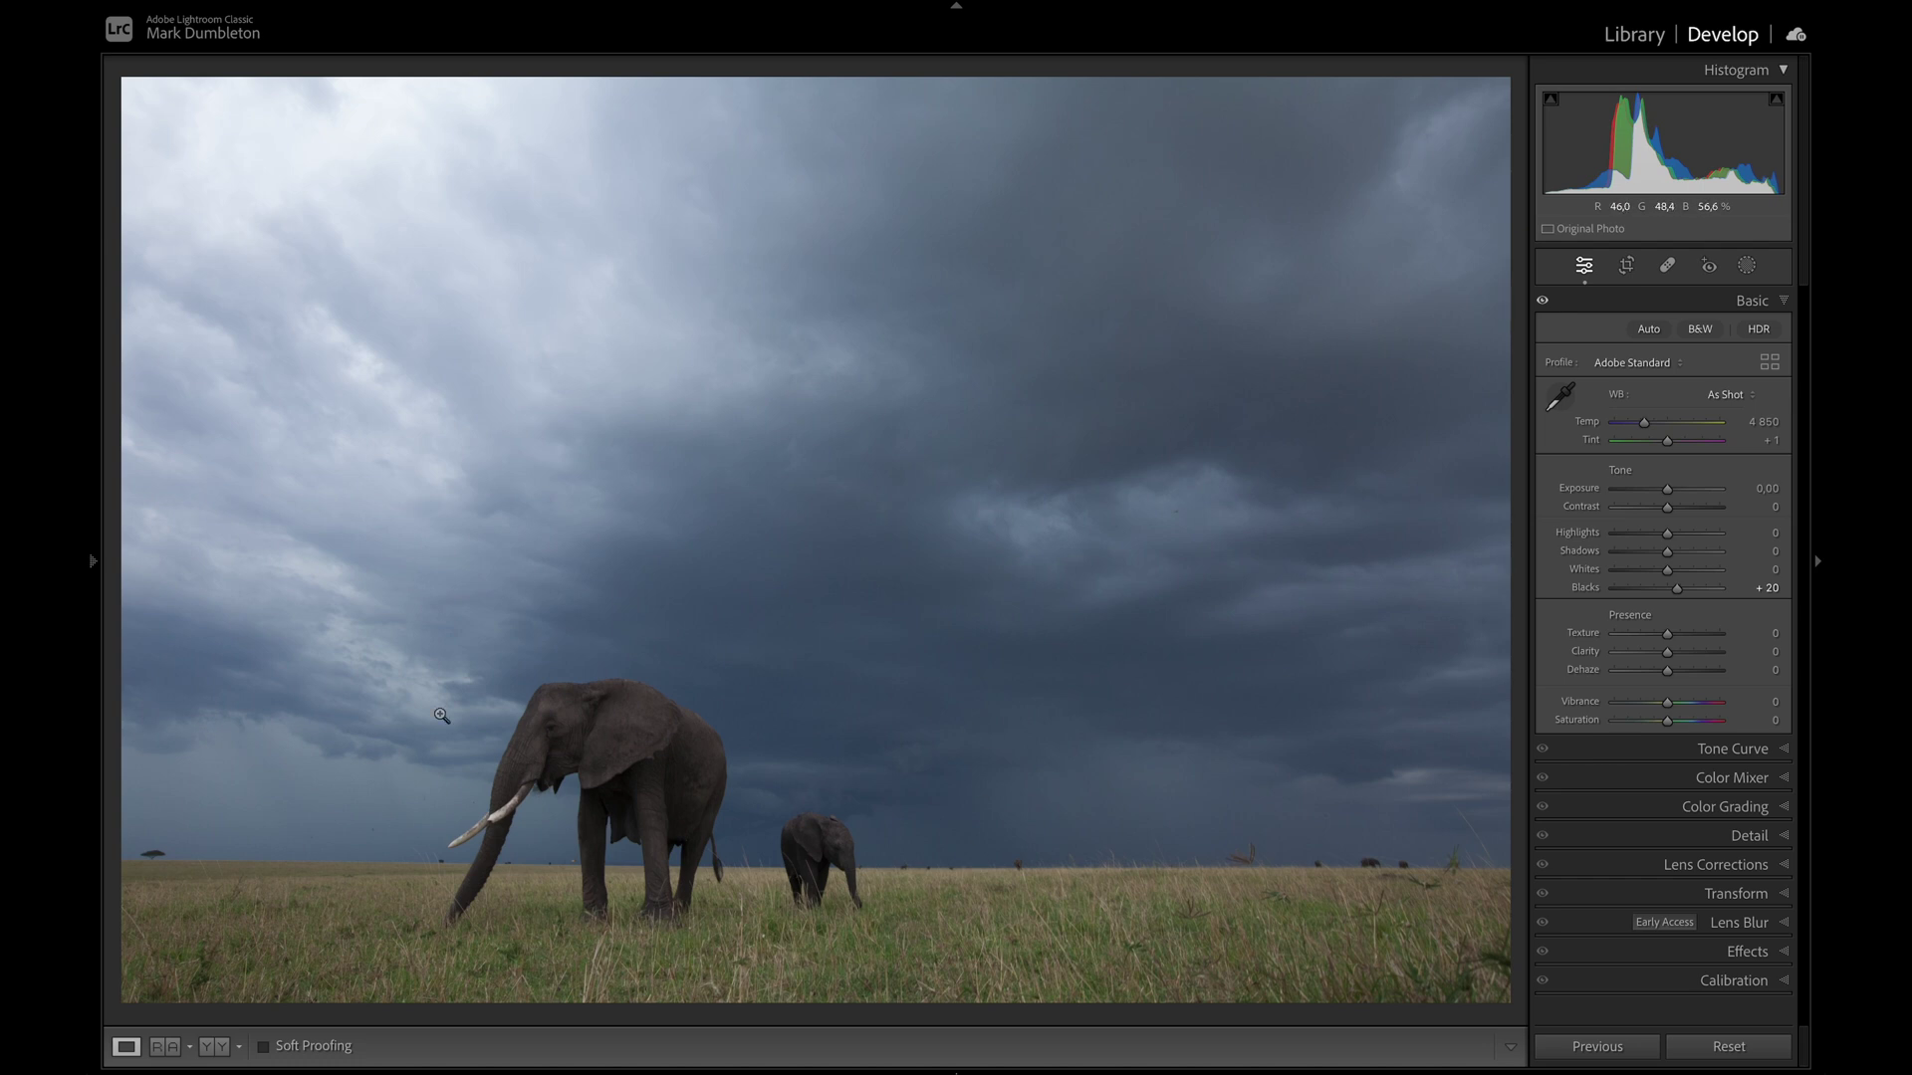
Draw a linear gradient down from the top-left sky and set its Exposure to −1.46
click(1747, 265)
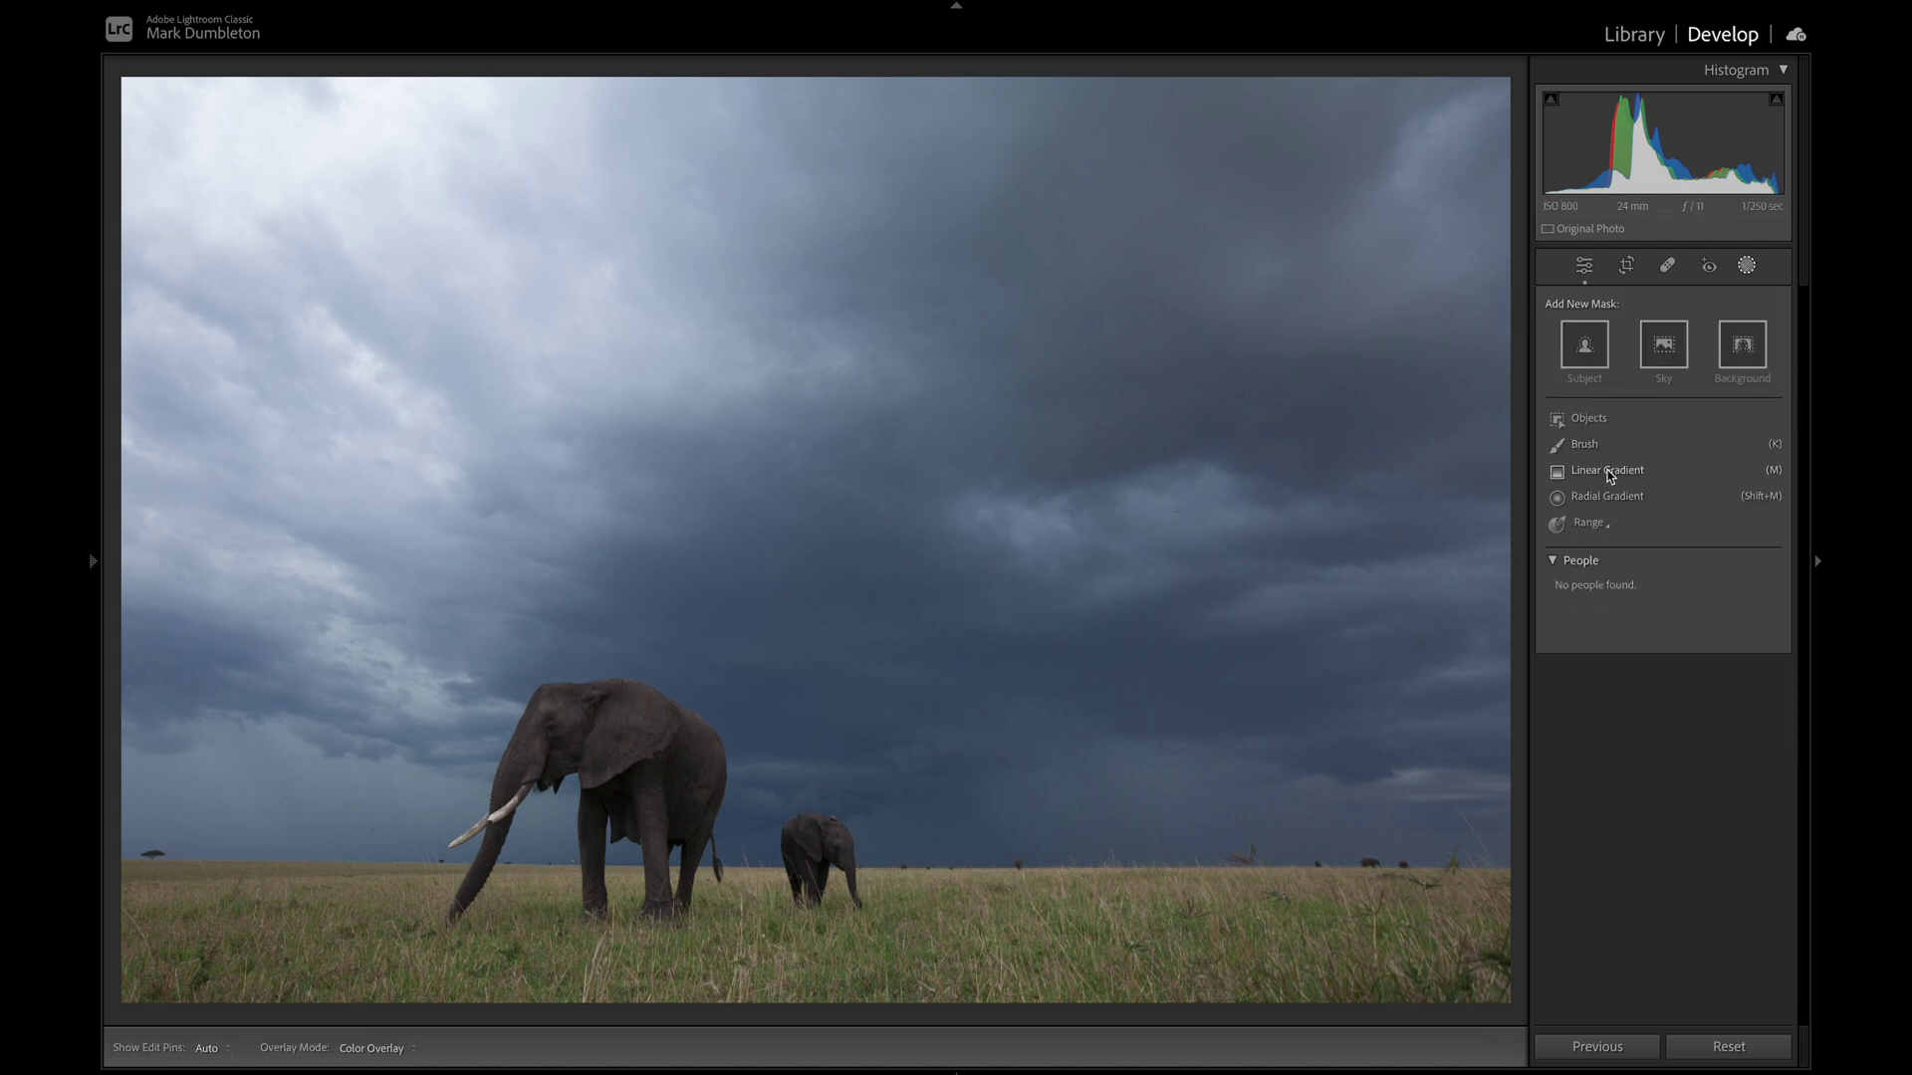
click(1610, 471)
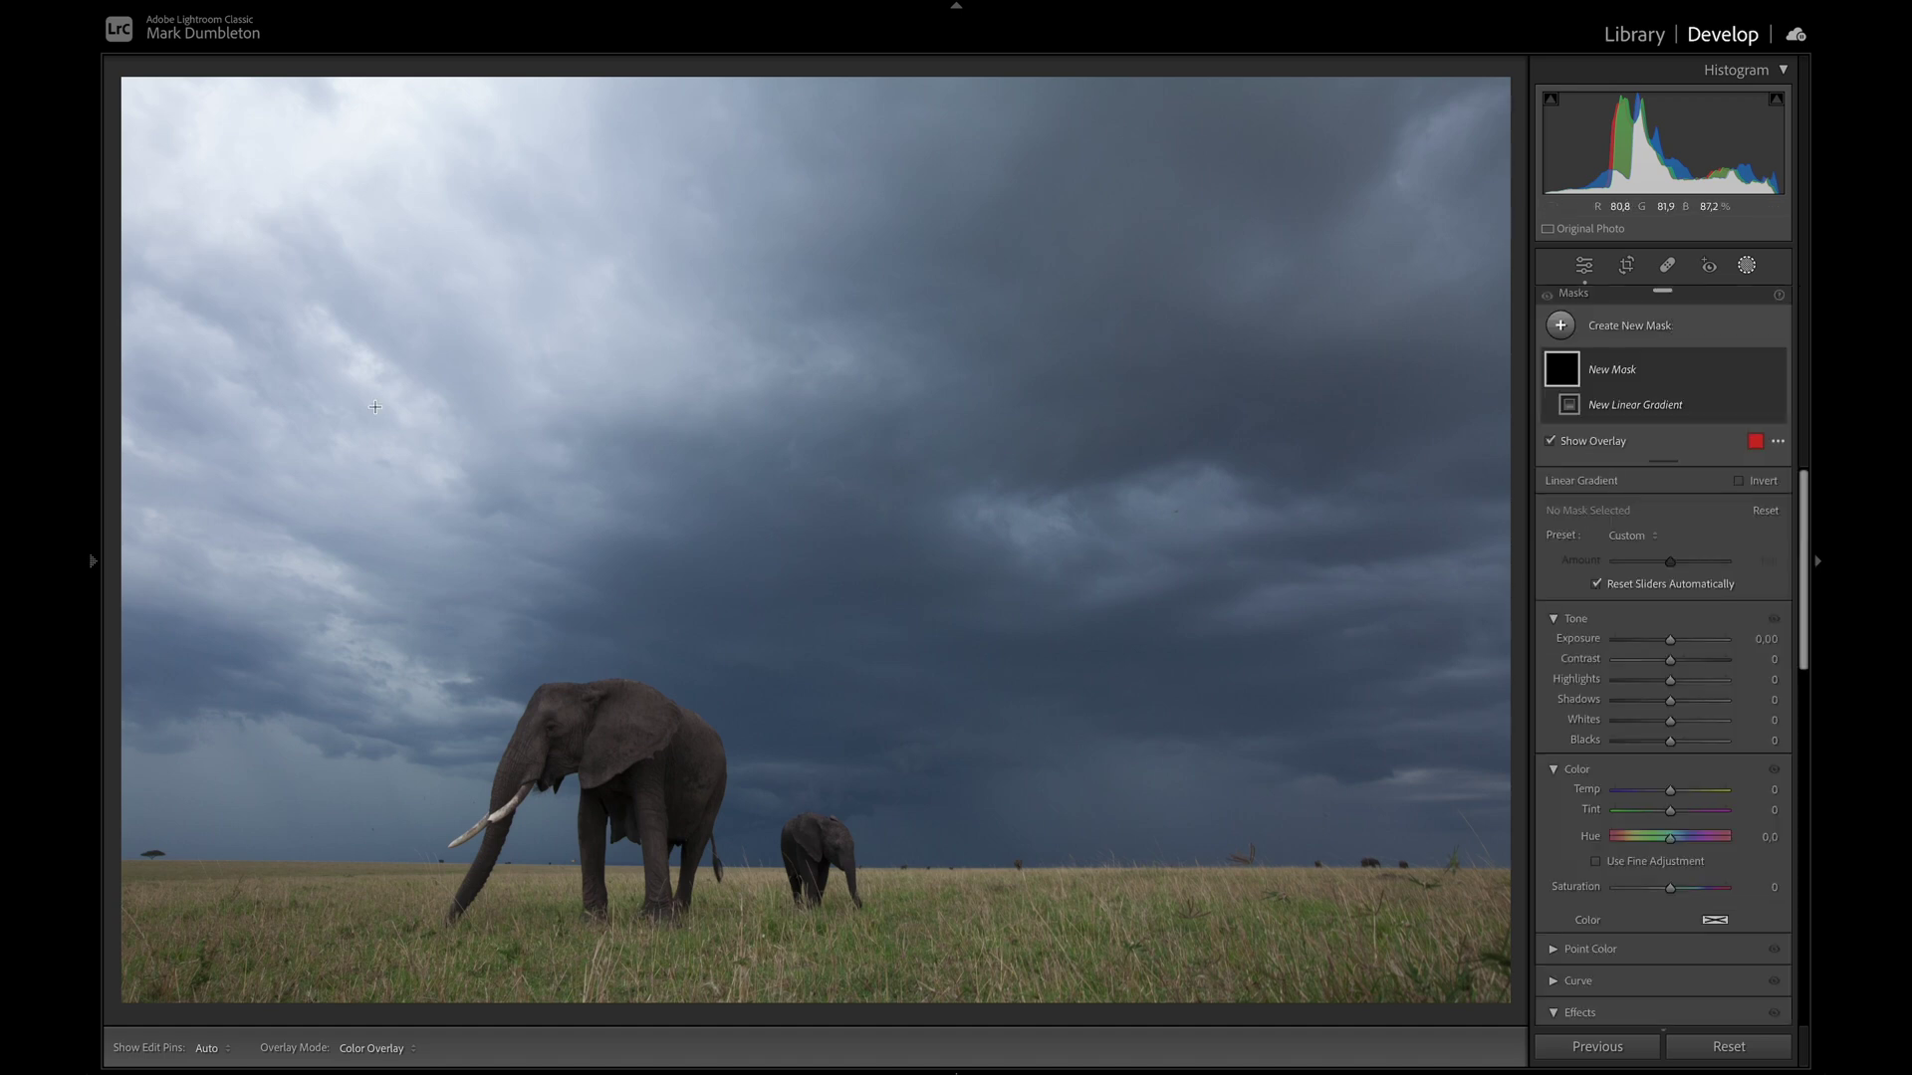
drag(294, 381, 585, 708)
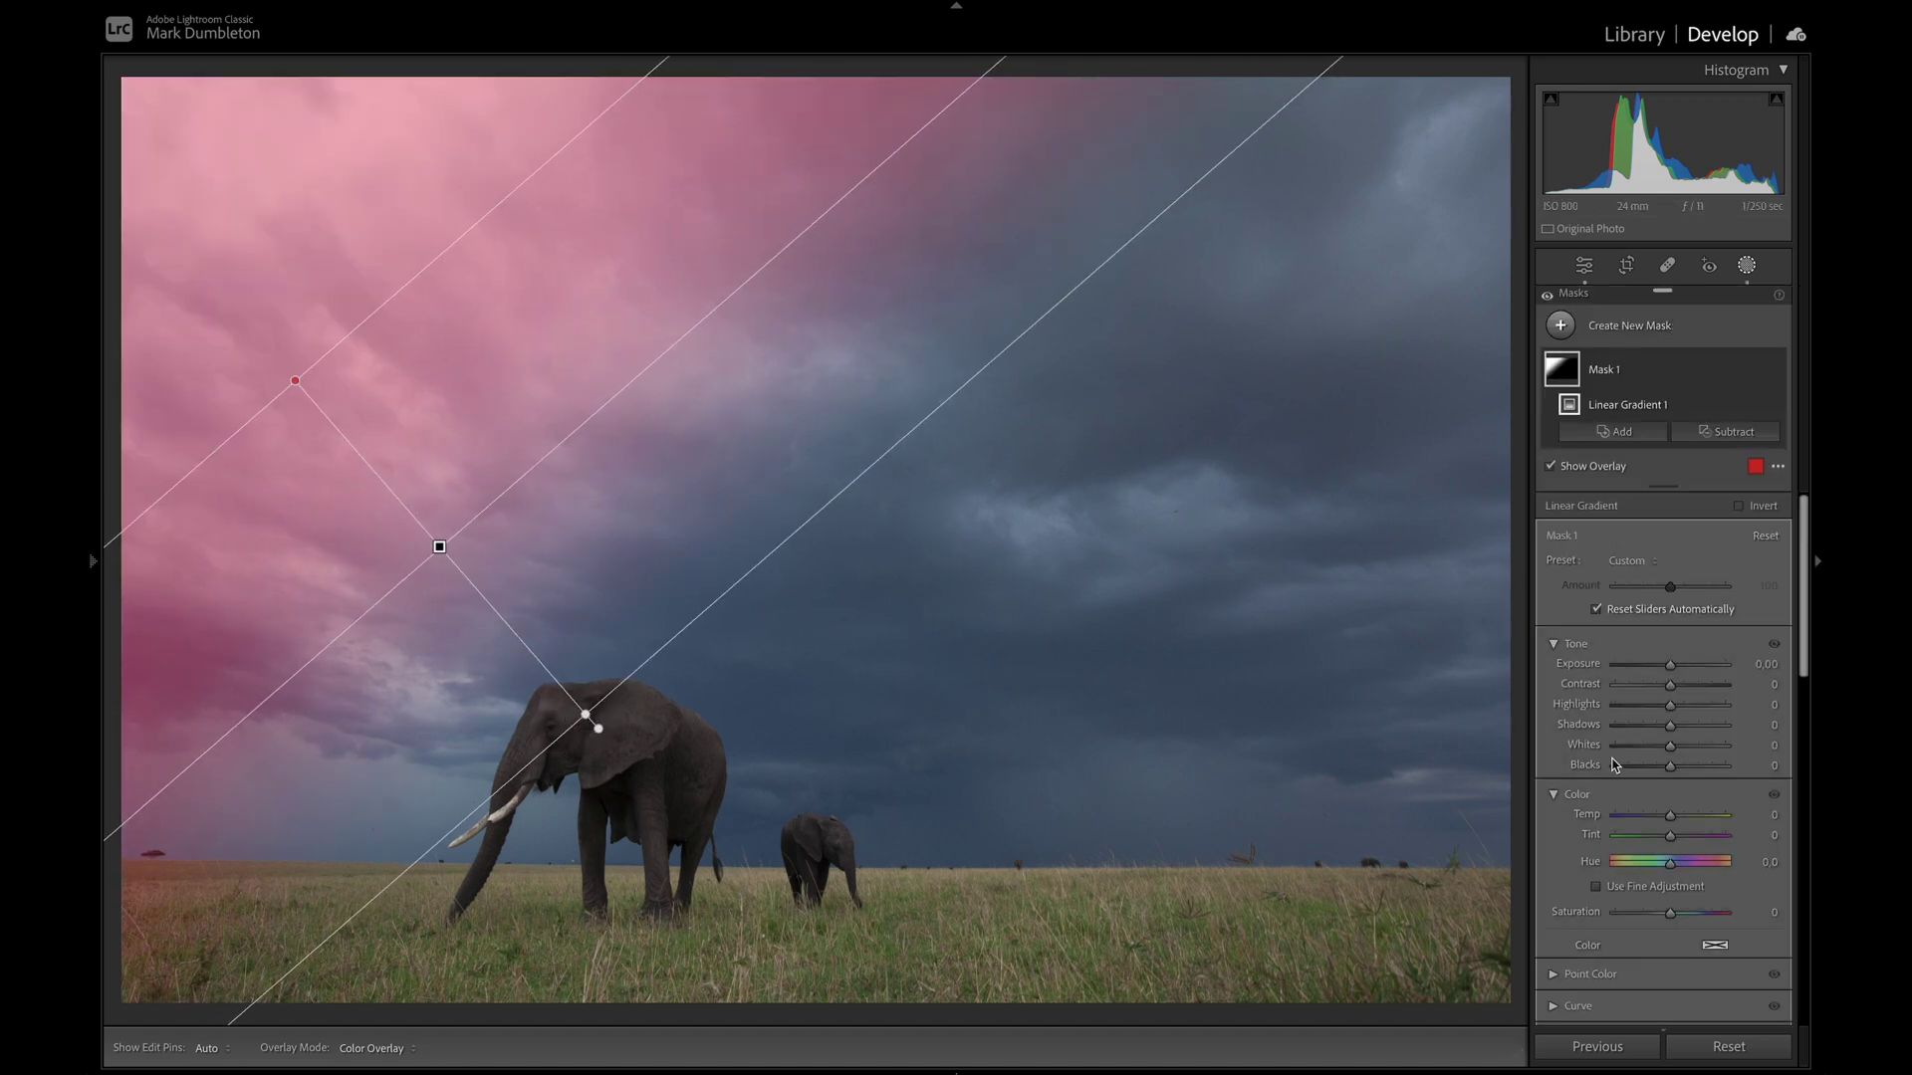
drag(1669, 665, 1650, 672)
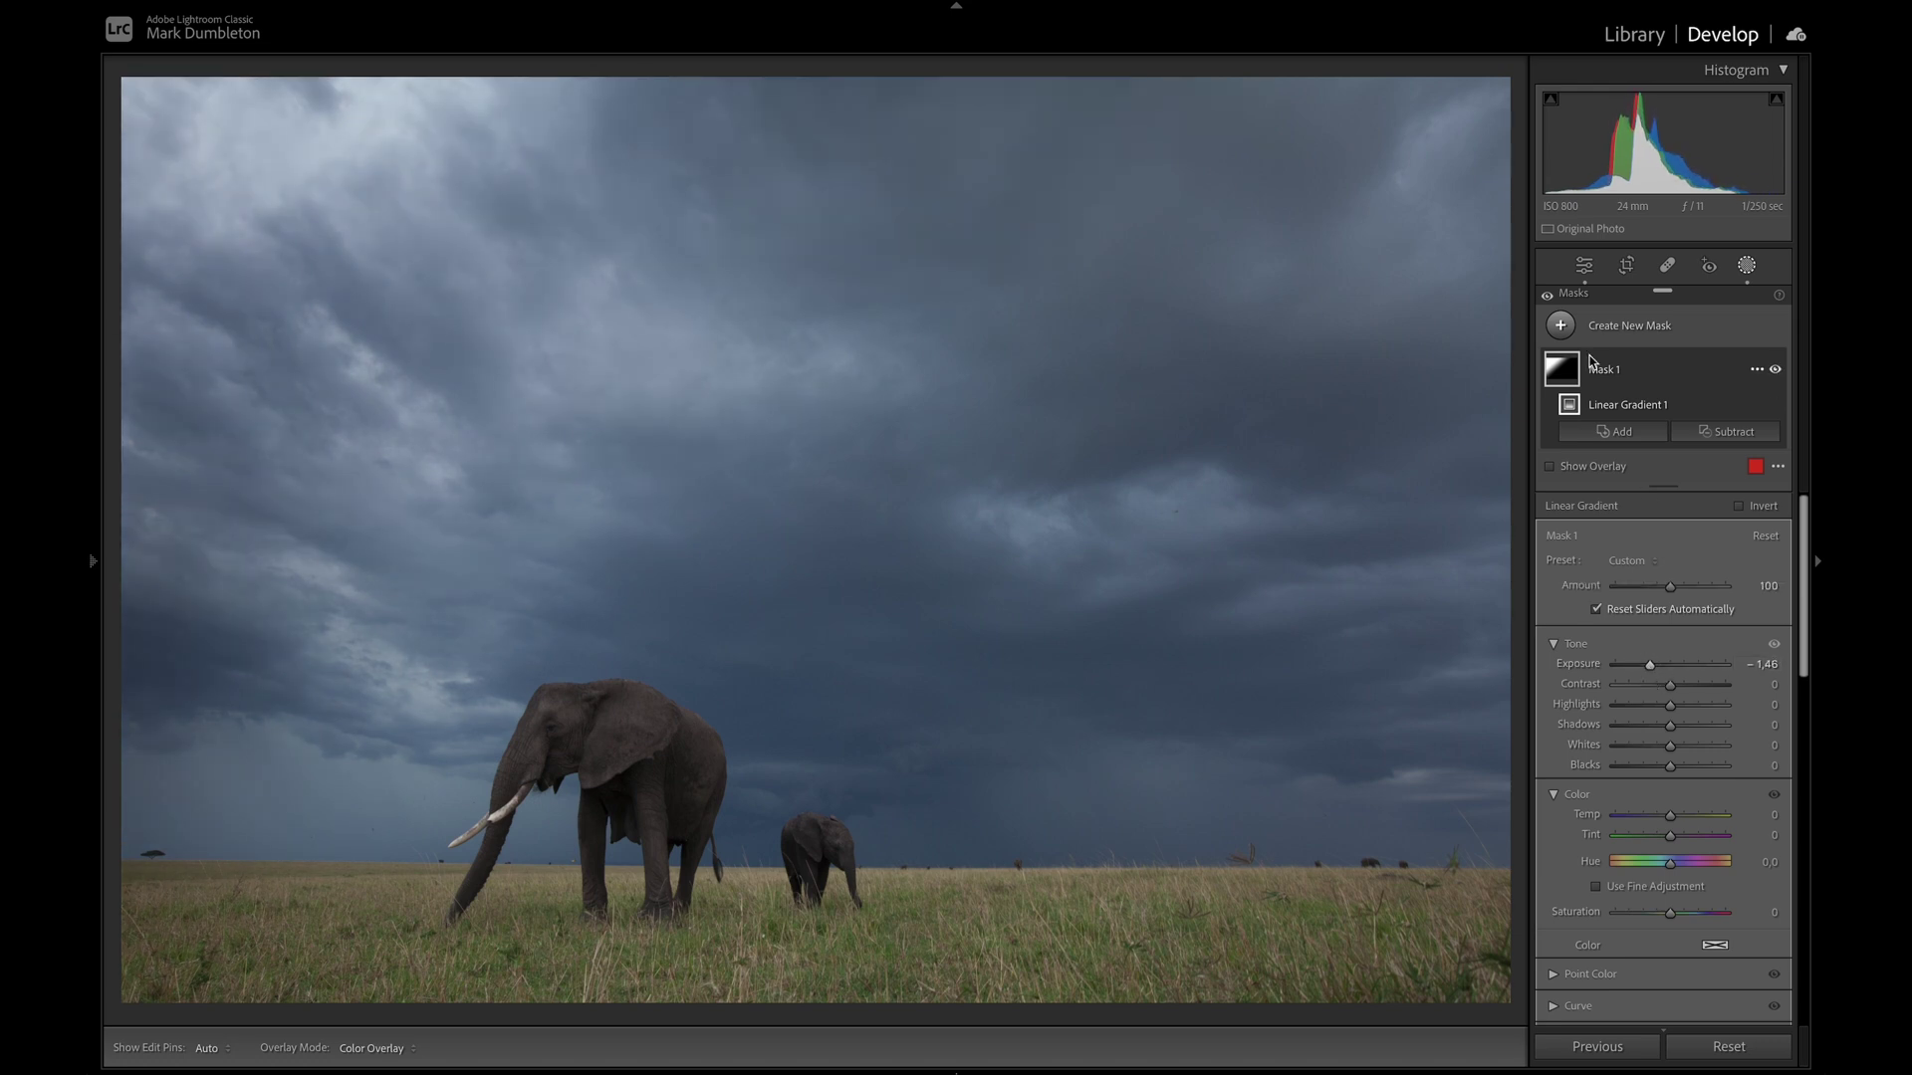
click(1561, 326)
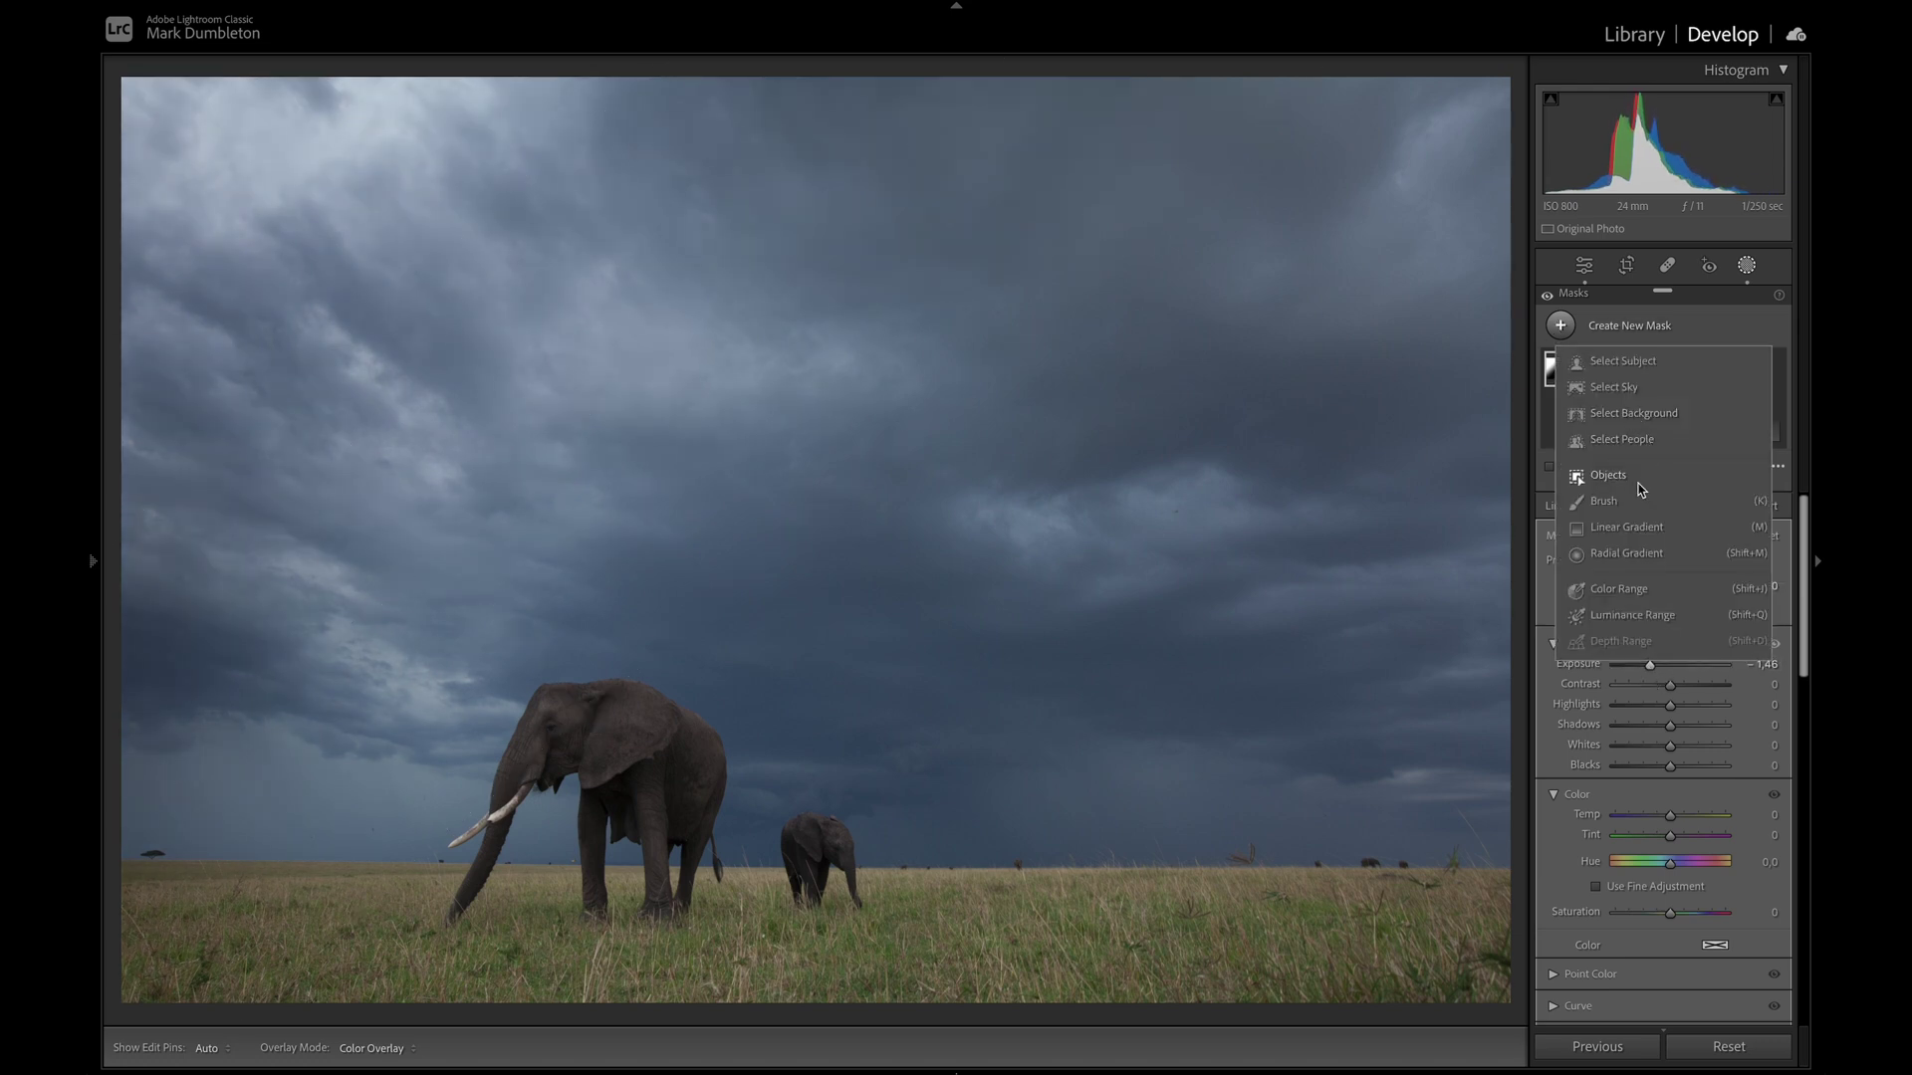
Draw a radial gradient mask and position the oval over the elephants
click(1643, 553)
drag(660, 564, 1028, 930)
drag(793, 625, 1465, 842)
drag(1074, 711, 583, 634)
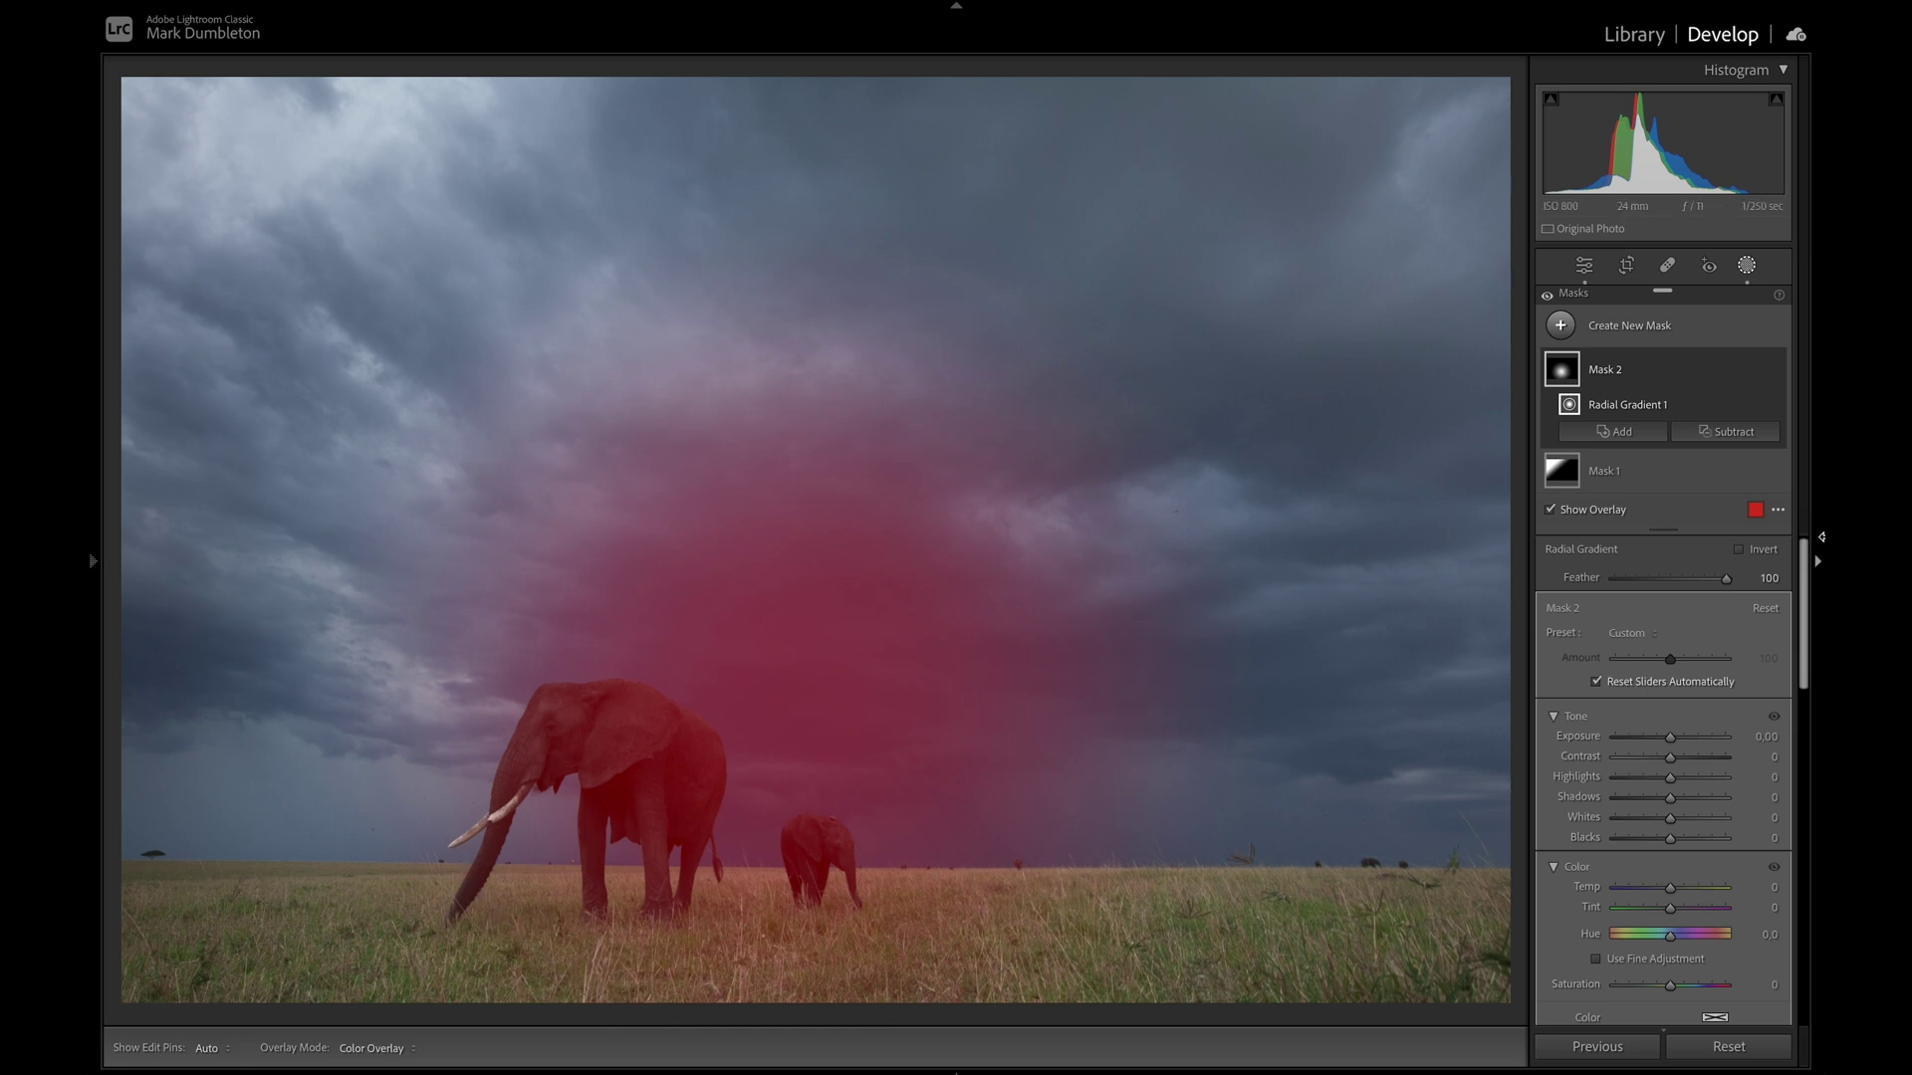
Invert the radial mask, set Feather to 84, widen the oval and set Exposure to −0.66
click(1759, 554)
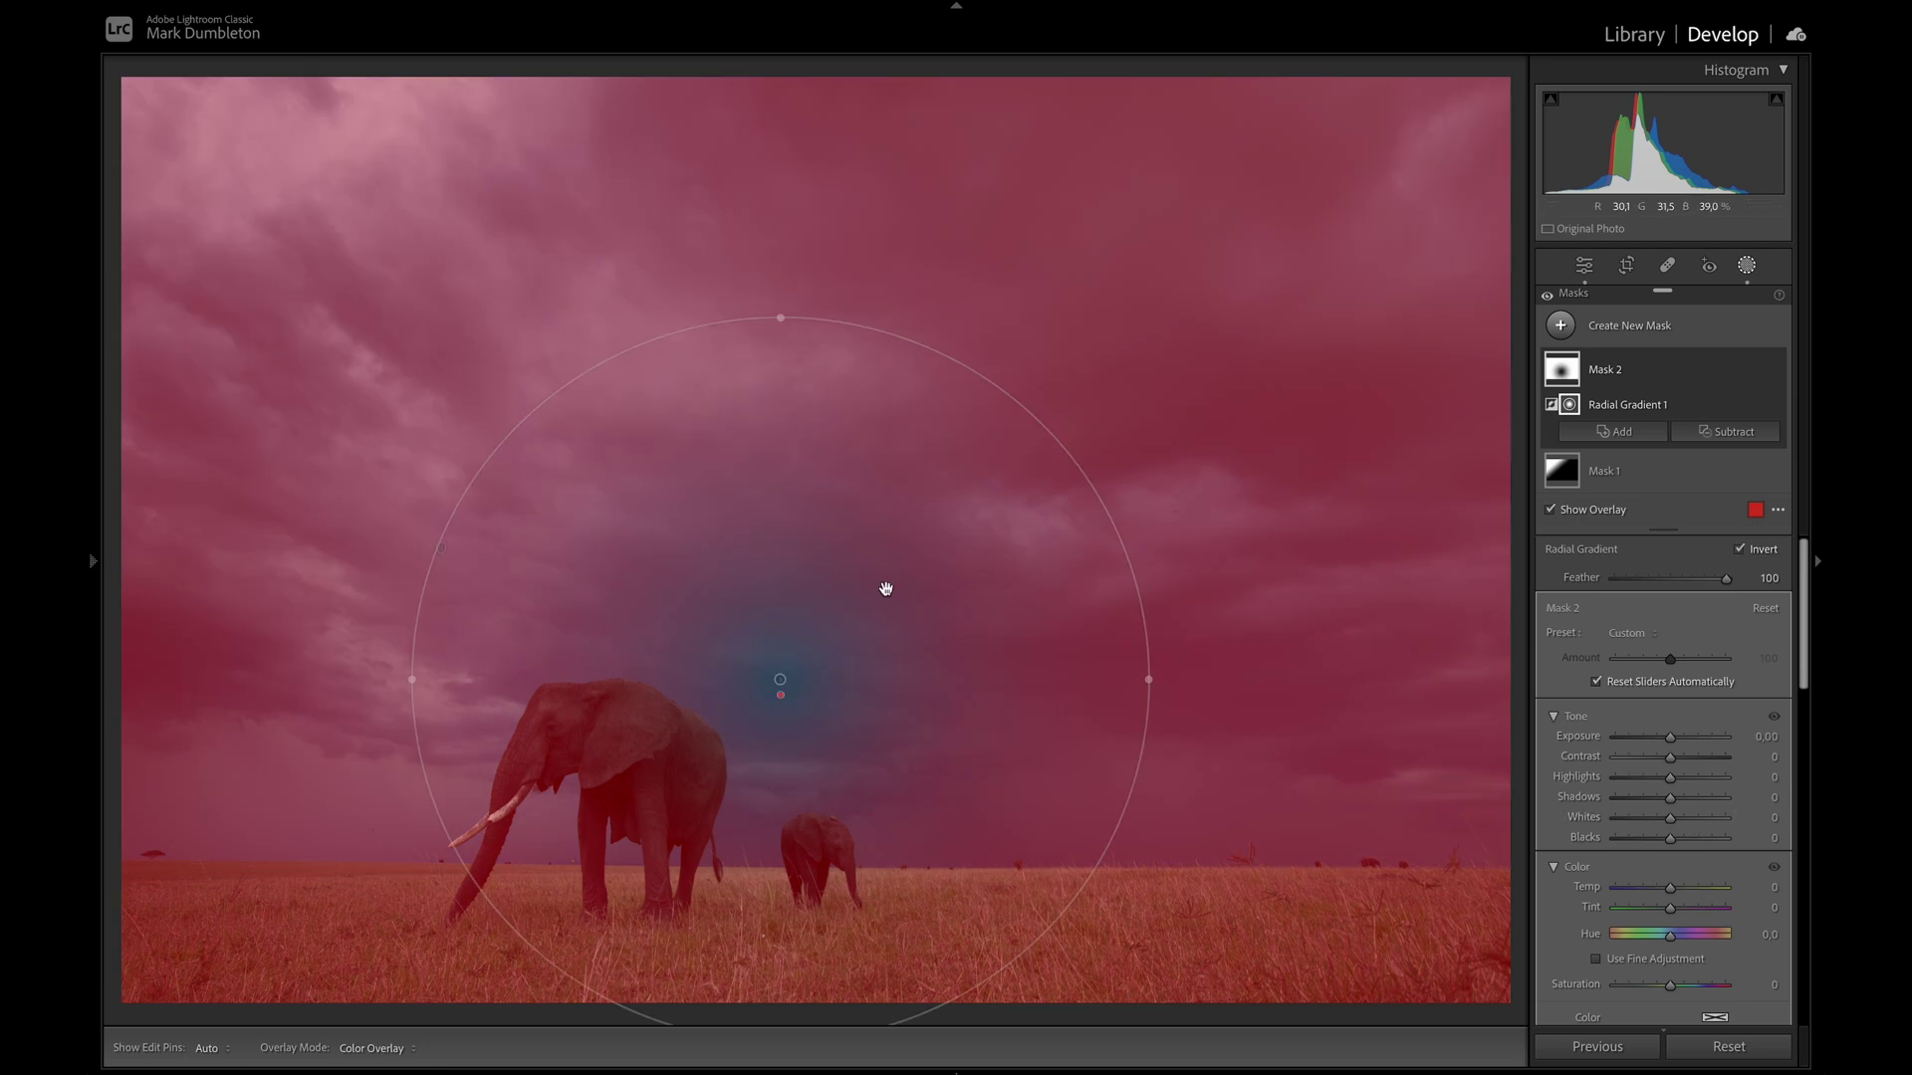
drag(1727, 583, 1684, 582)
drag(781, 817, 781, 846)
drag(1148, 679, 1186, 679)
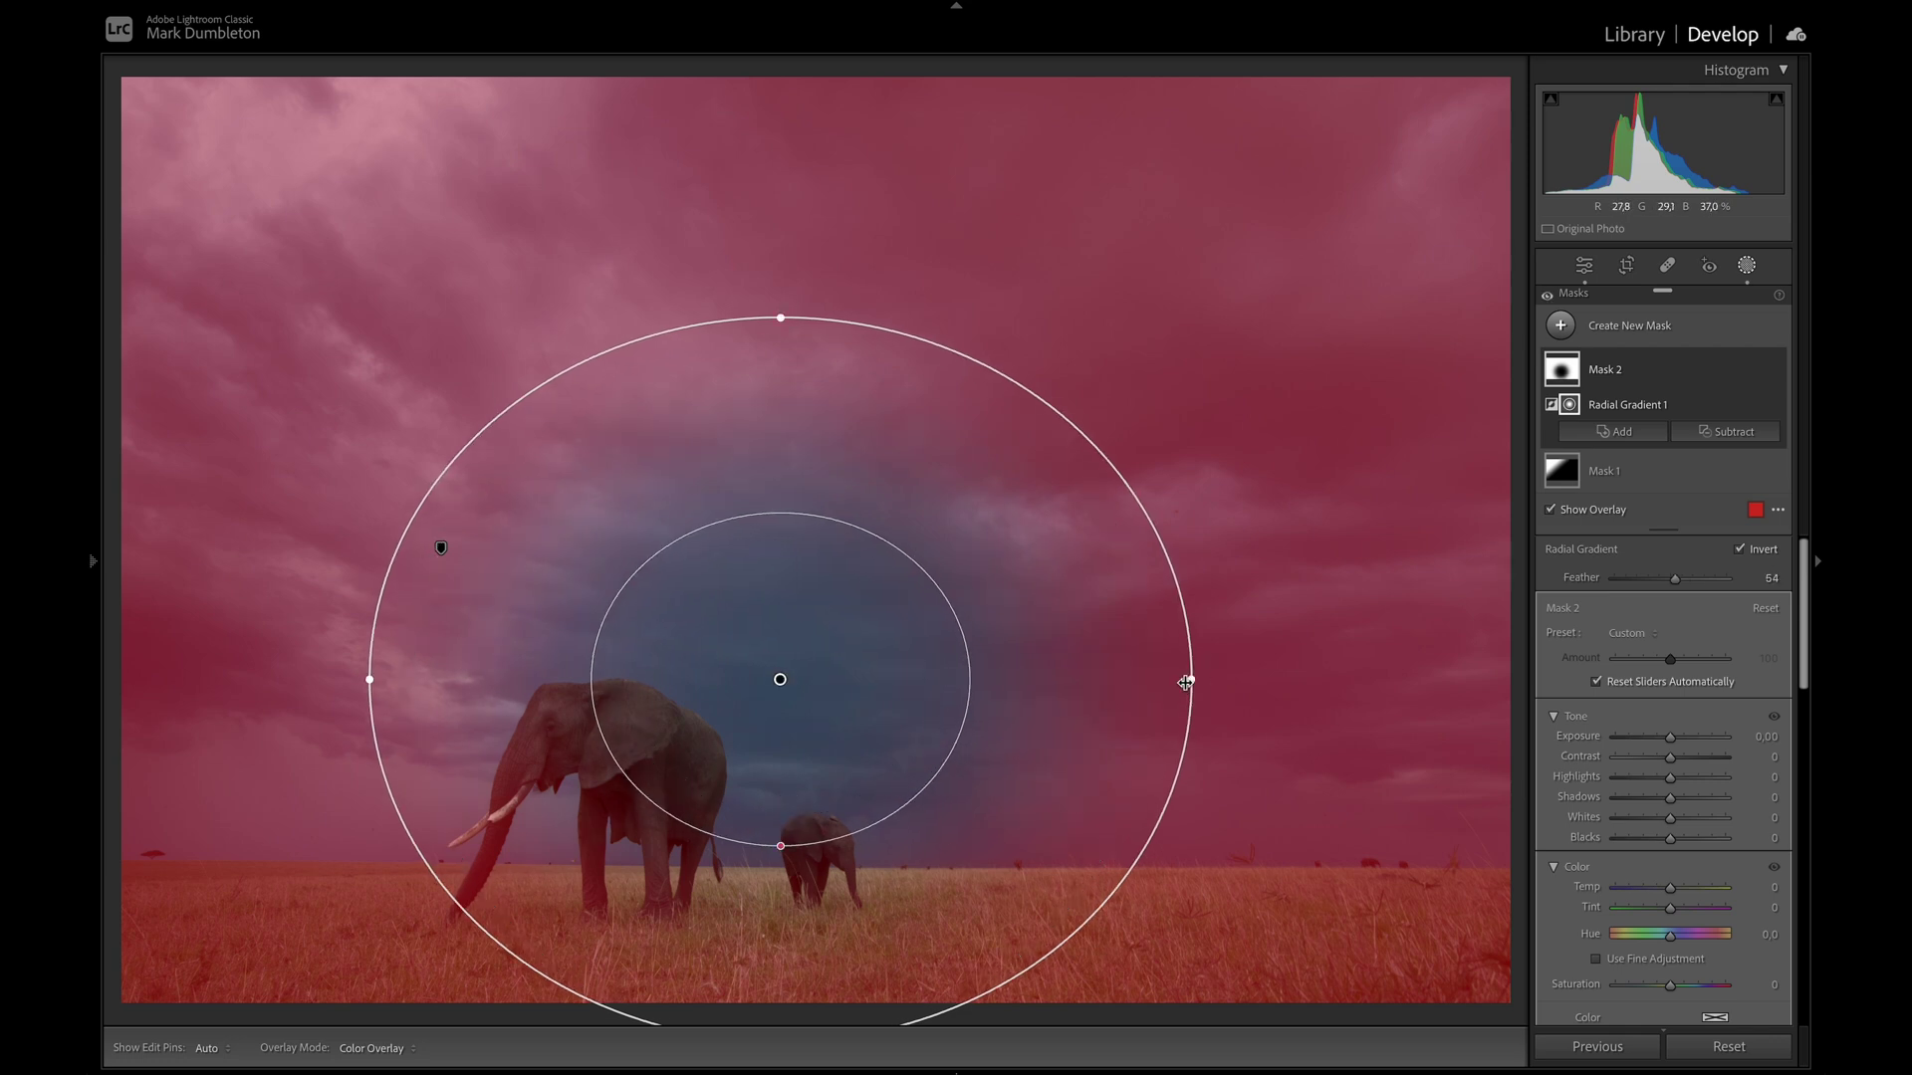
key(o)
drag(1671, 741, 1663, 743)
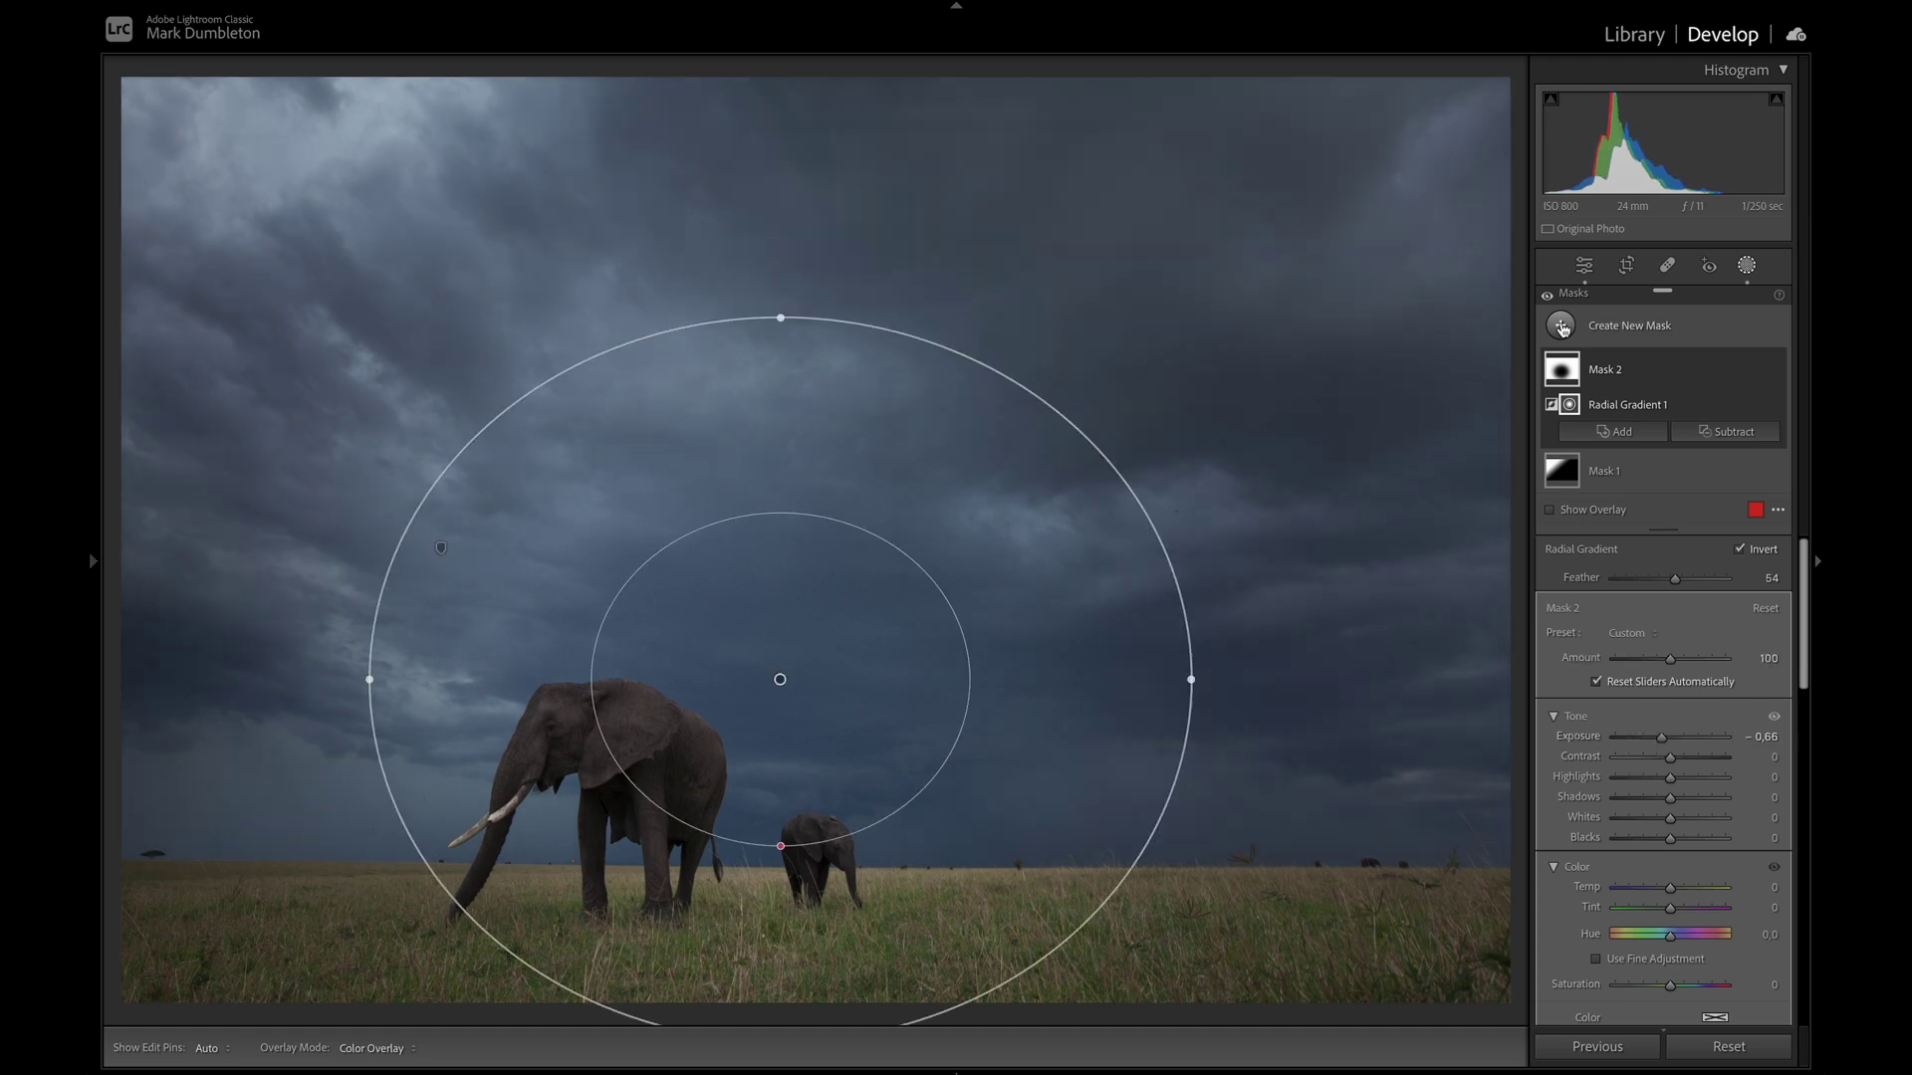
Add a linear gradient from the top-left corner with Exposure −1.27
click(1633, 326)
click(1643, 533)
drag(143, 96, 422, 431)
drag(1670, 736, 1656, 745)
Compare Before/After against the original, then return to the Basic panel
key(backslash)
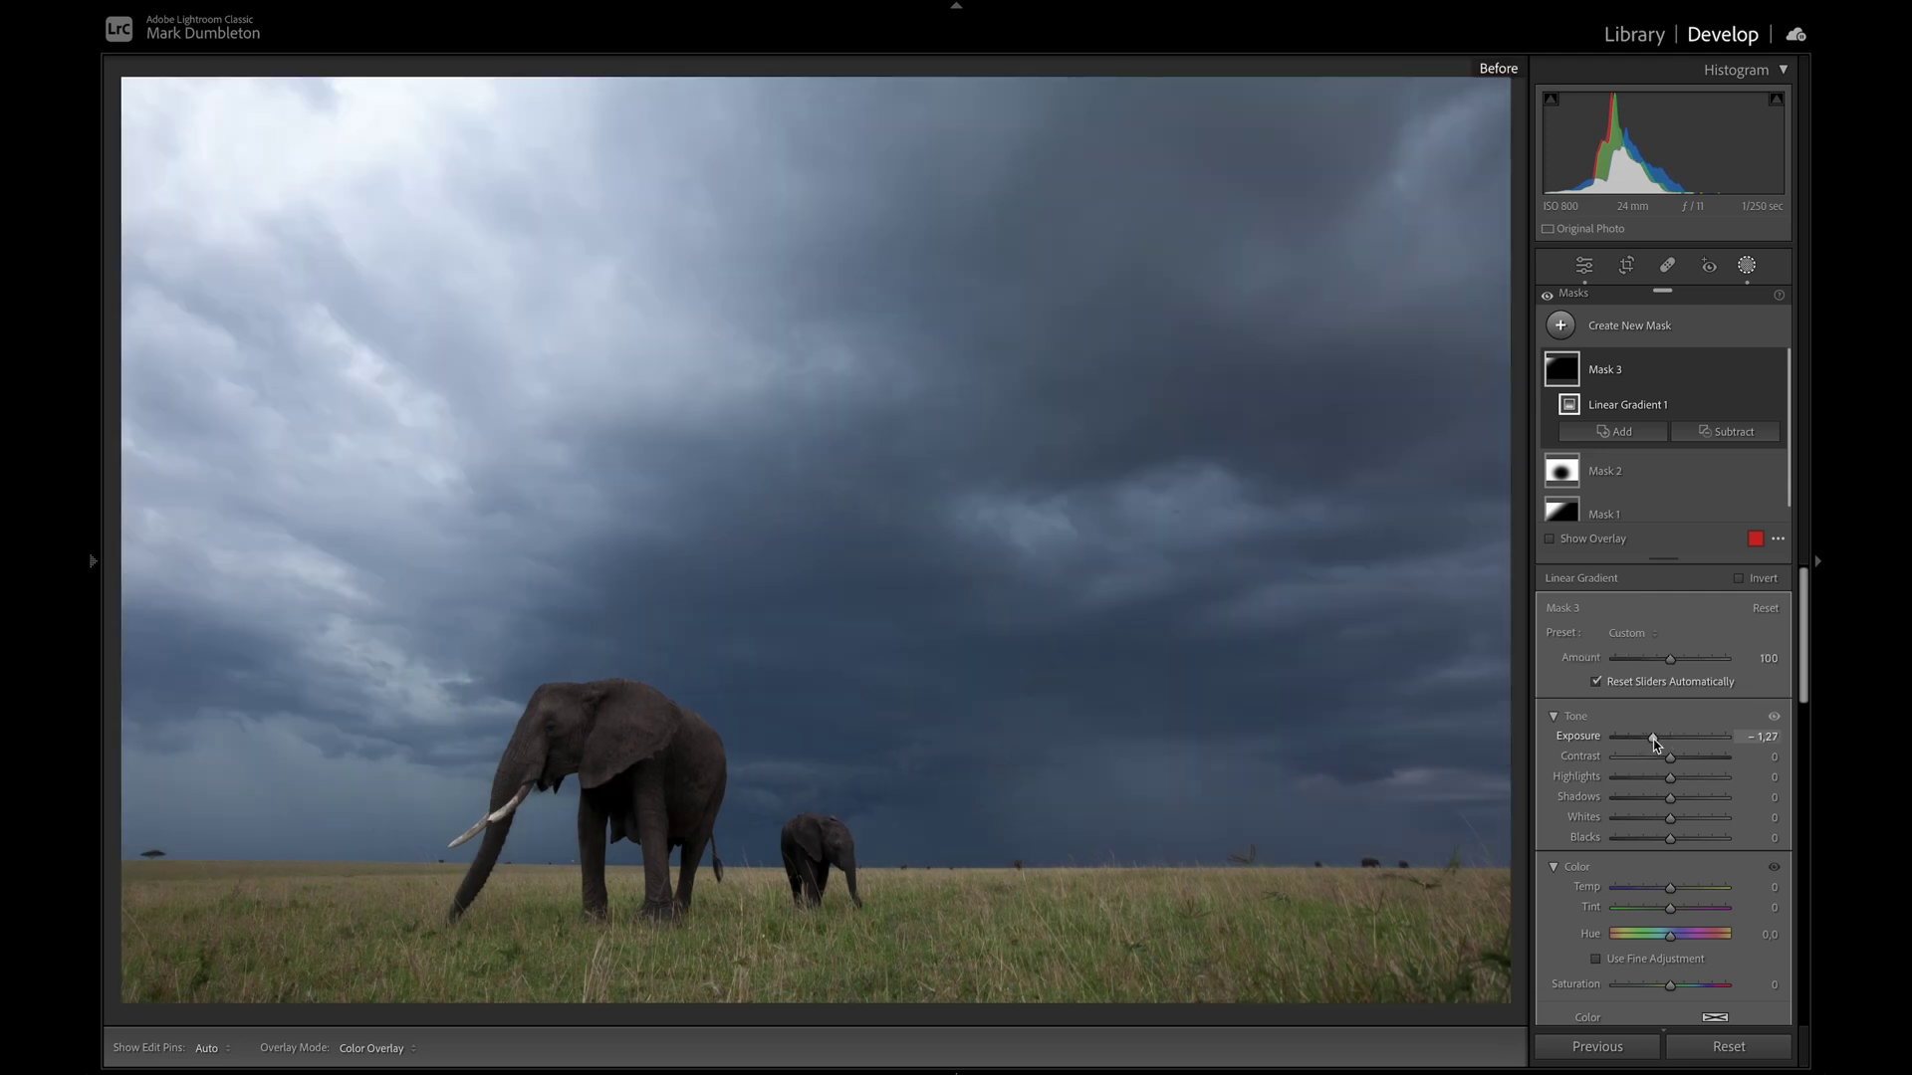
key(backslash)
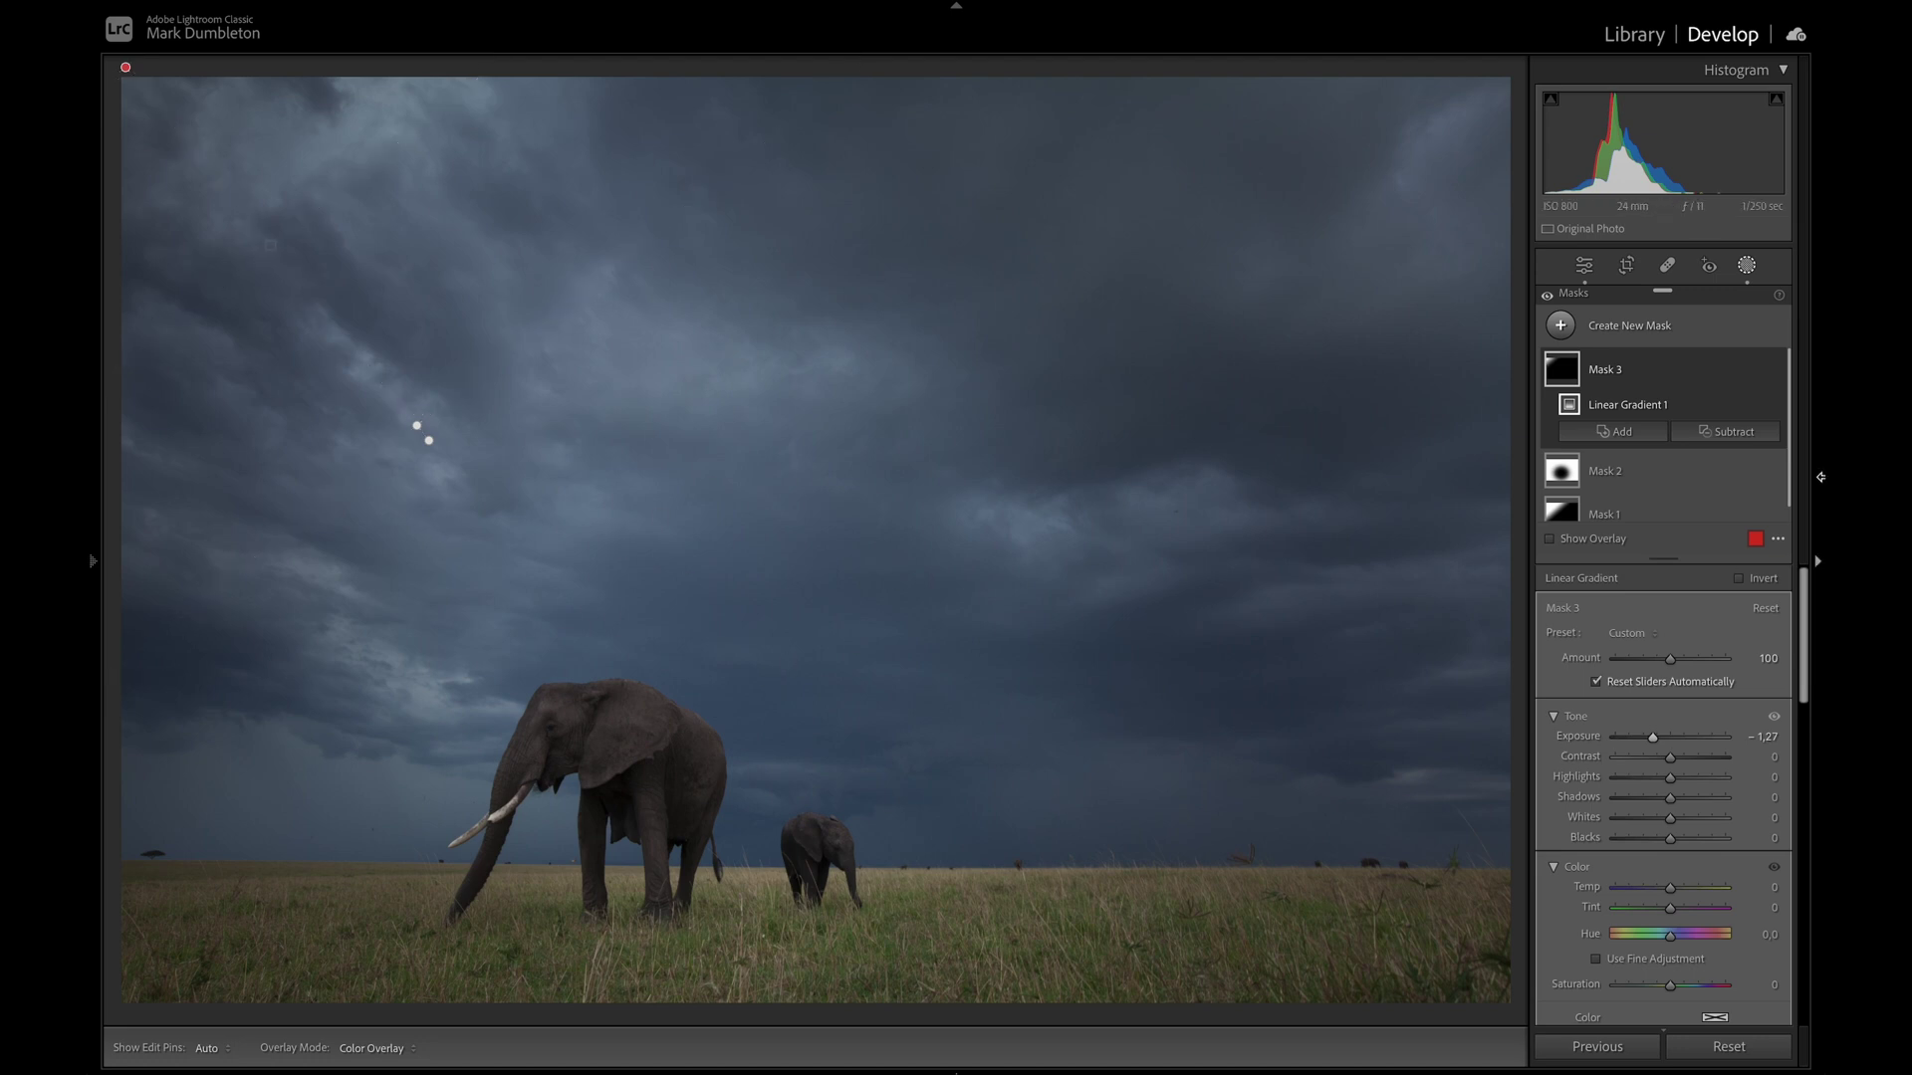
click(1747, 277)
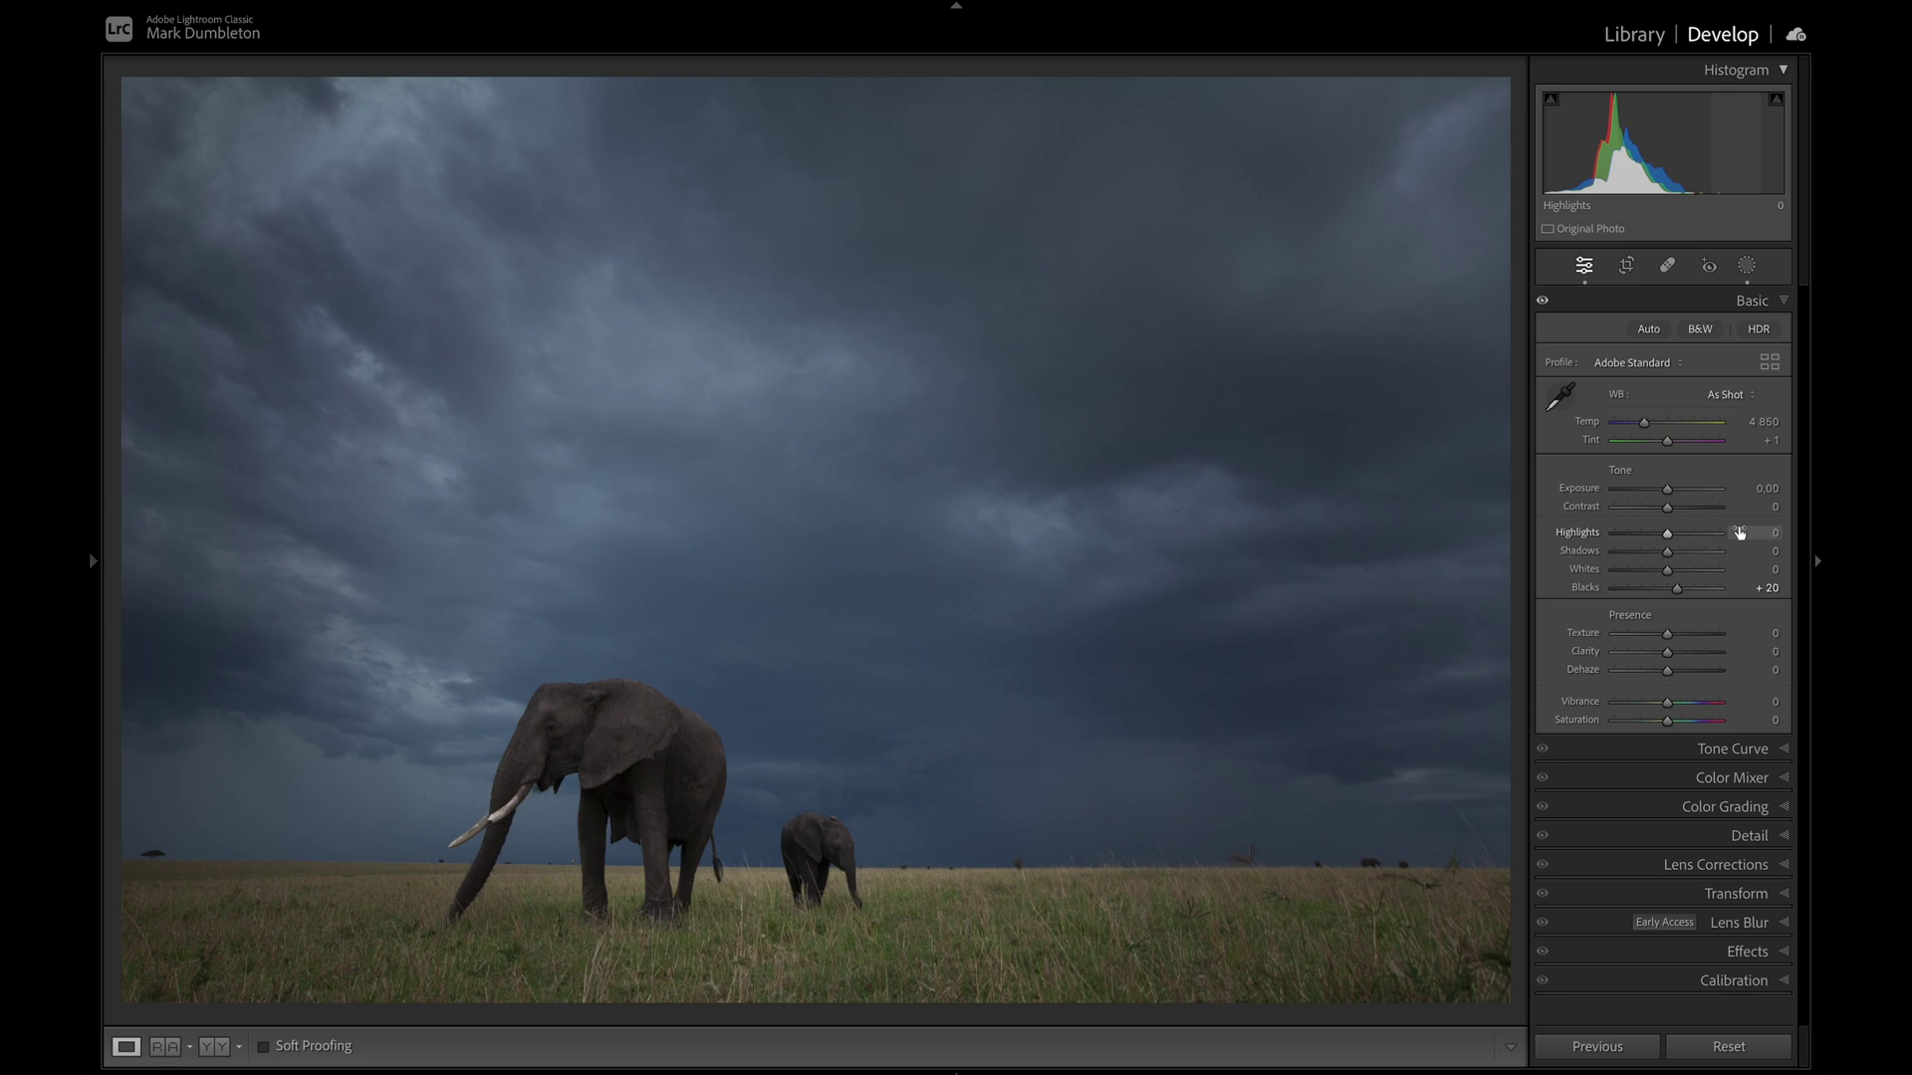
Set Whites to +100, Exposure to −1.00, Blacks to +76 and Shadows to +25
drag(1669, 578, 1724, 577)
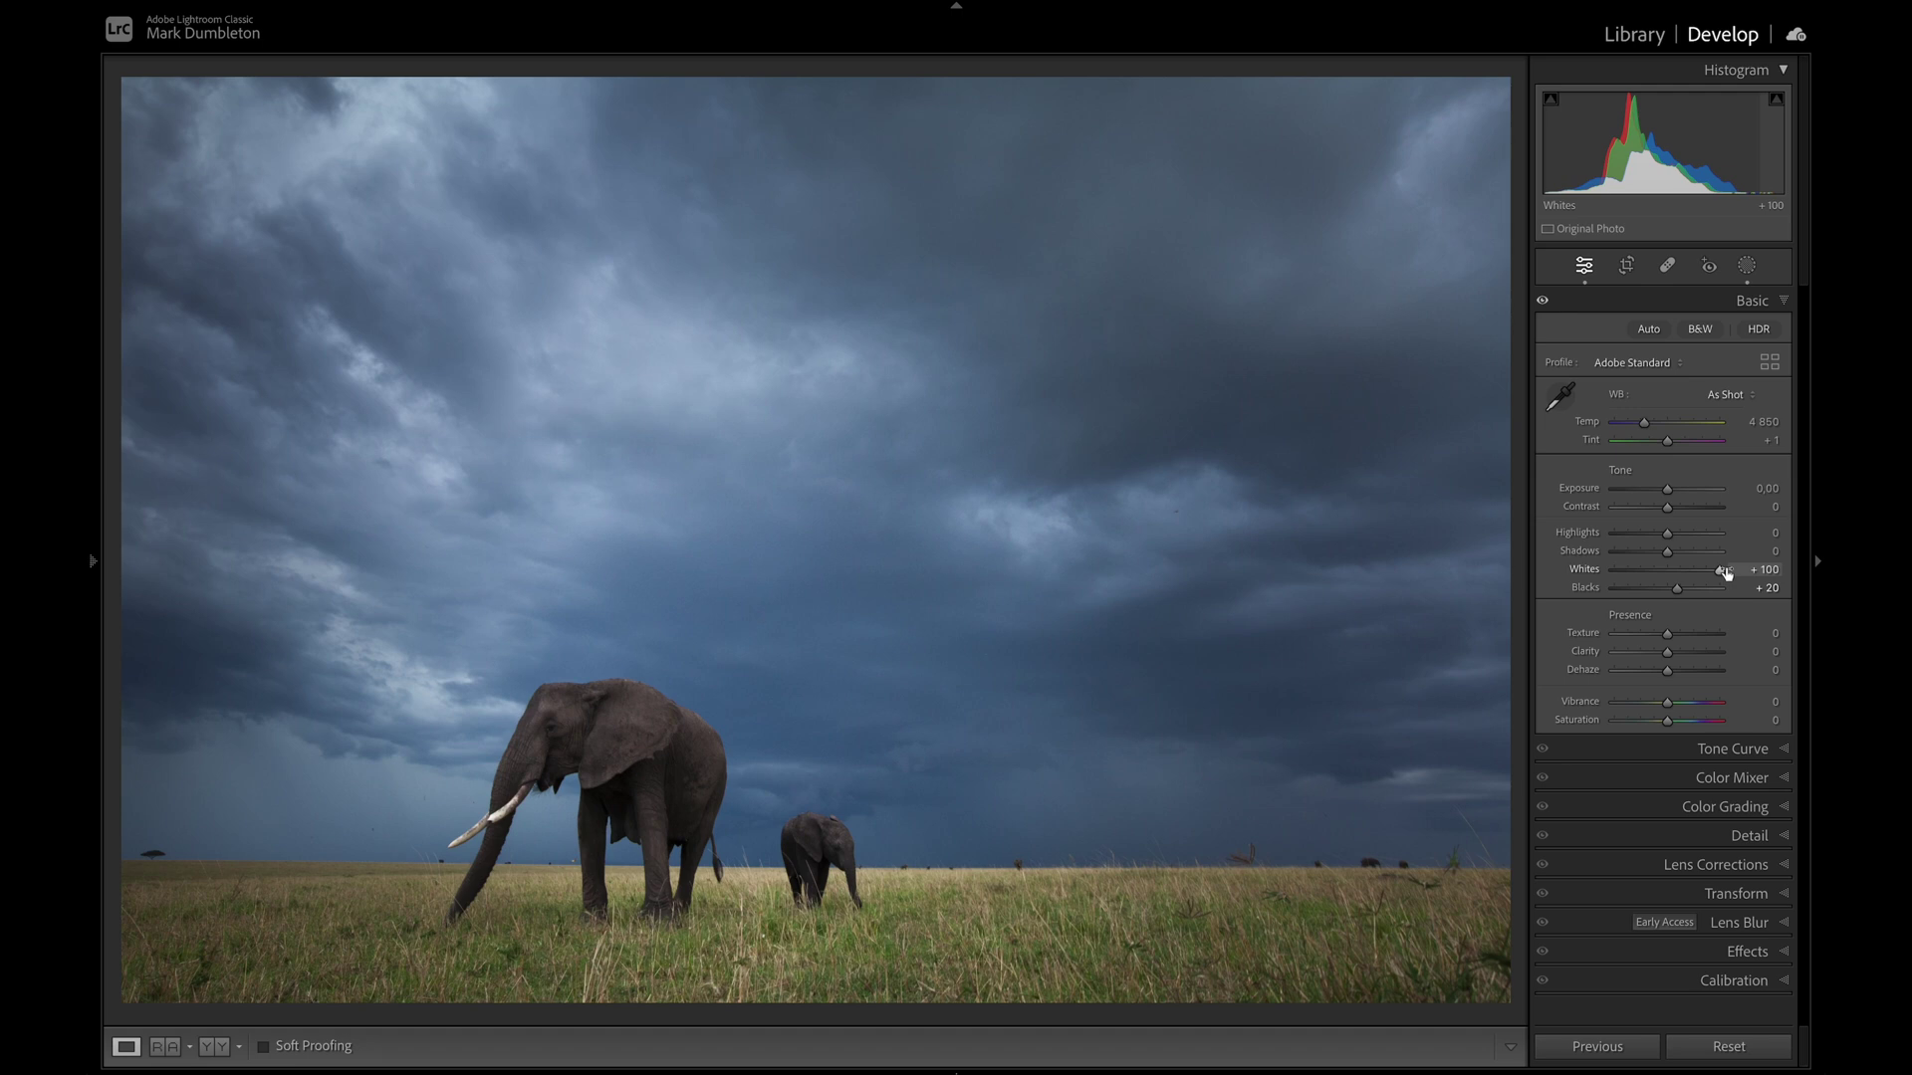
drag(1666, 489, 1661, 494)
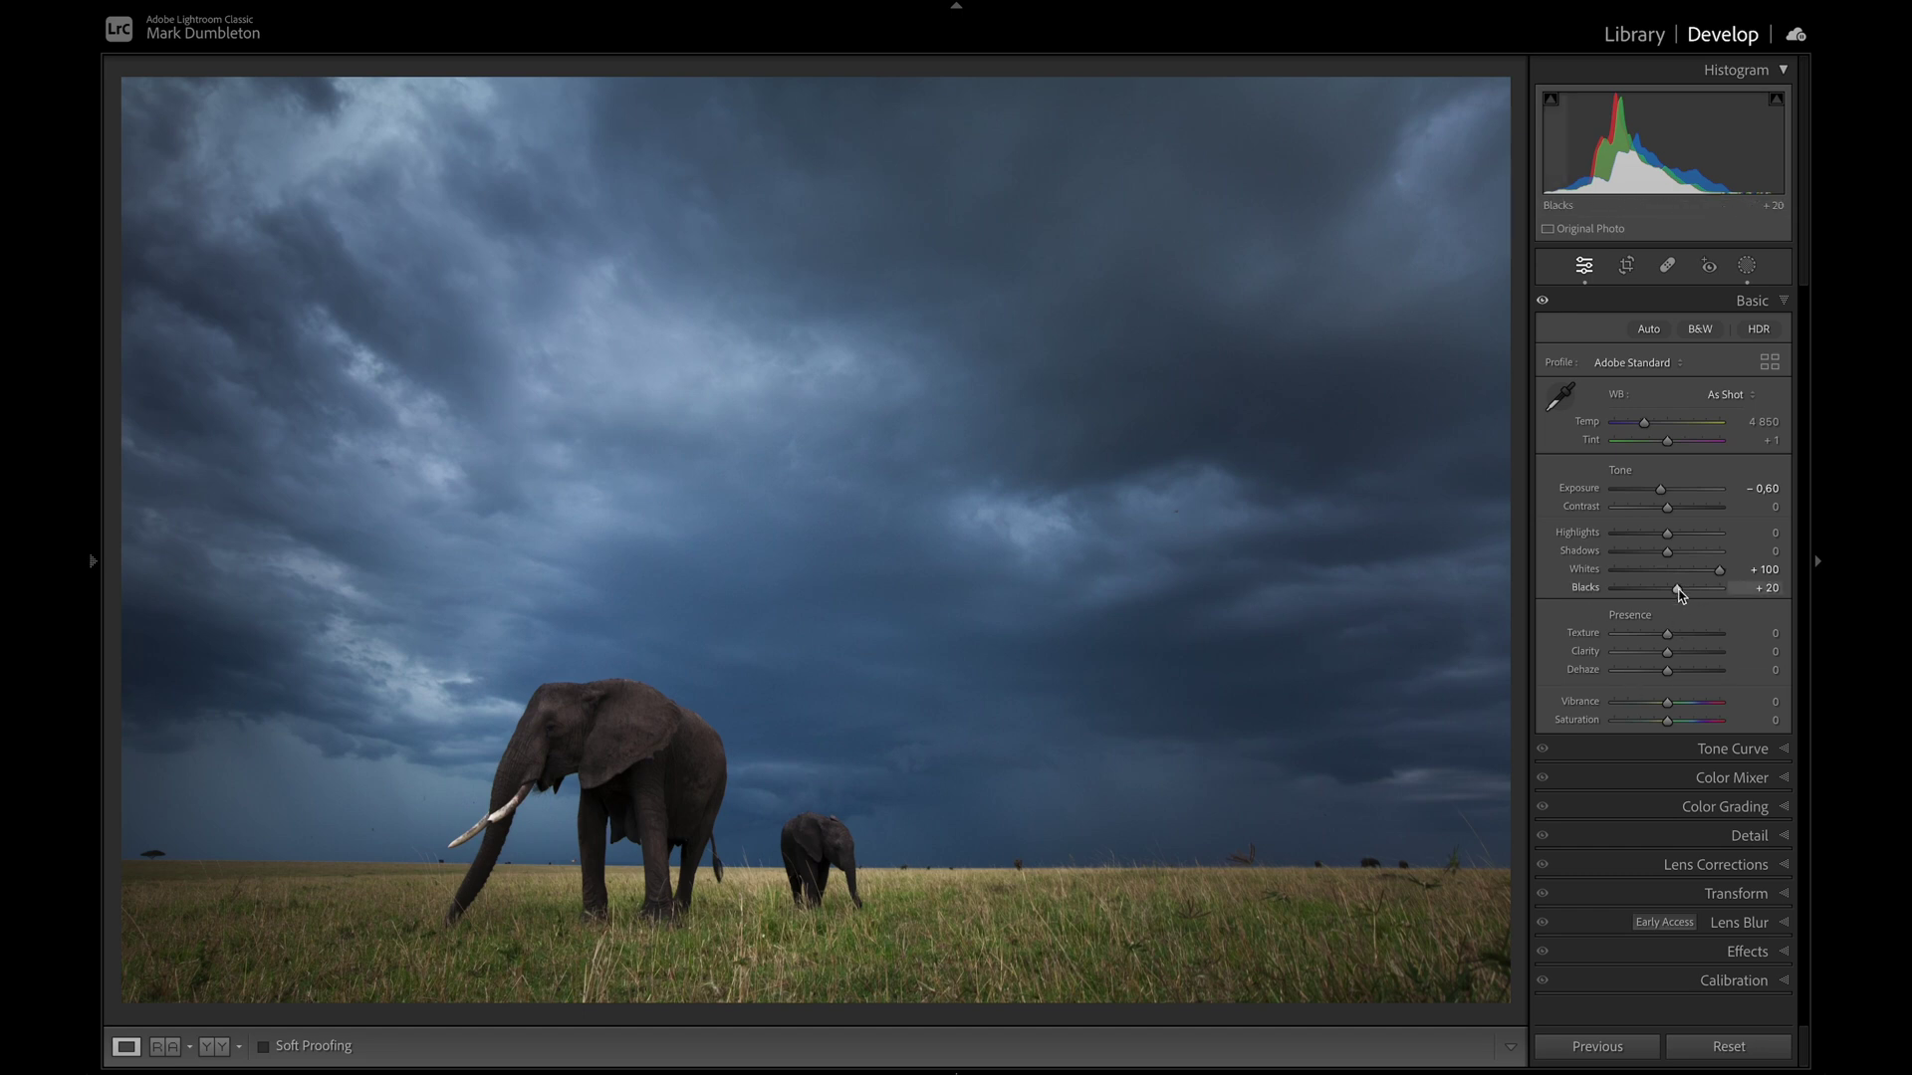
drag(1679, 594, 1709, 601)
drag(1661, 489, 1657, 492)
drag(1670, 559, 1670, 560)
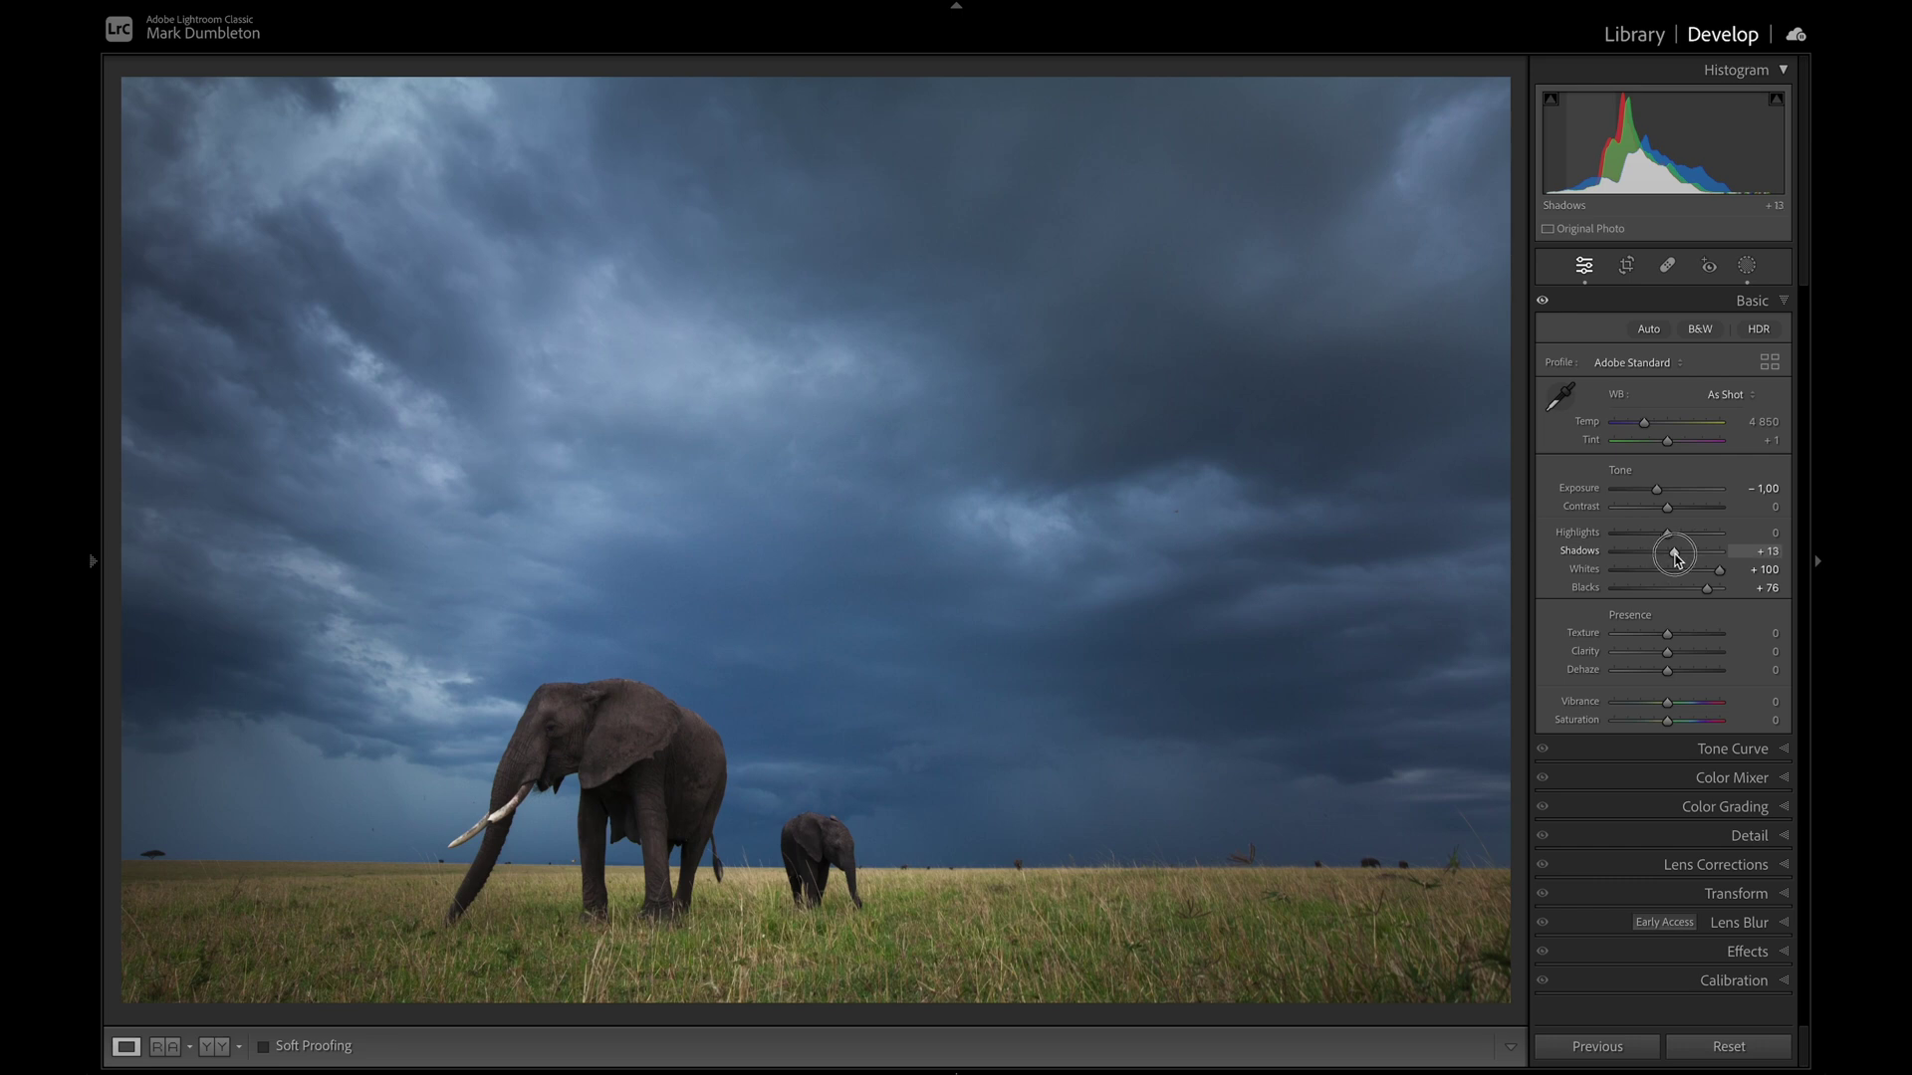
drag(1679, 559, 1680, 560)
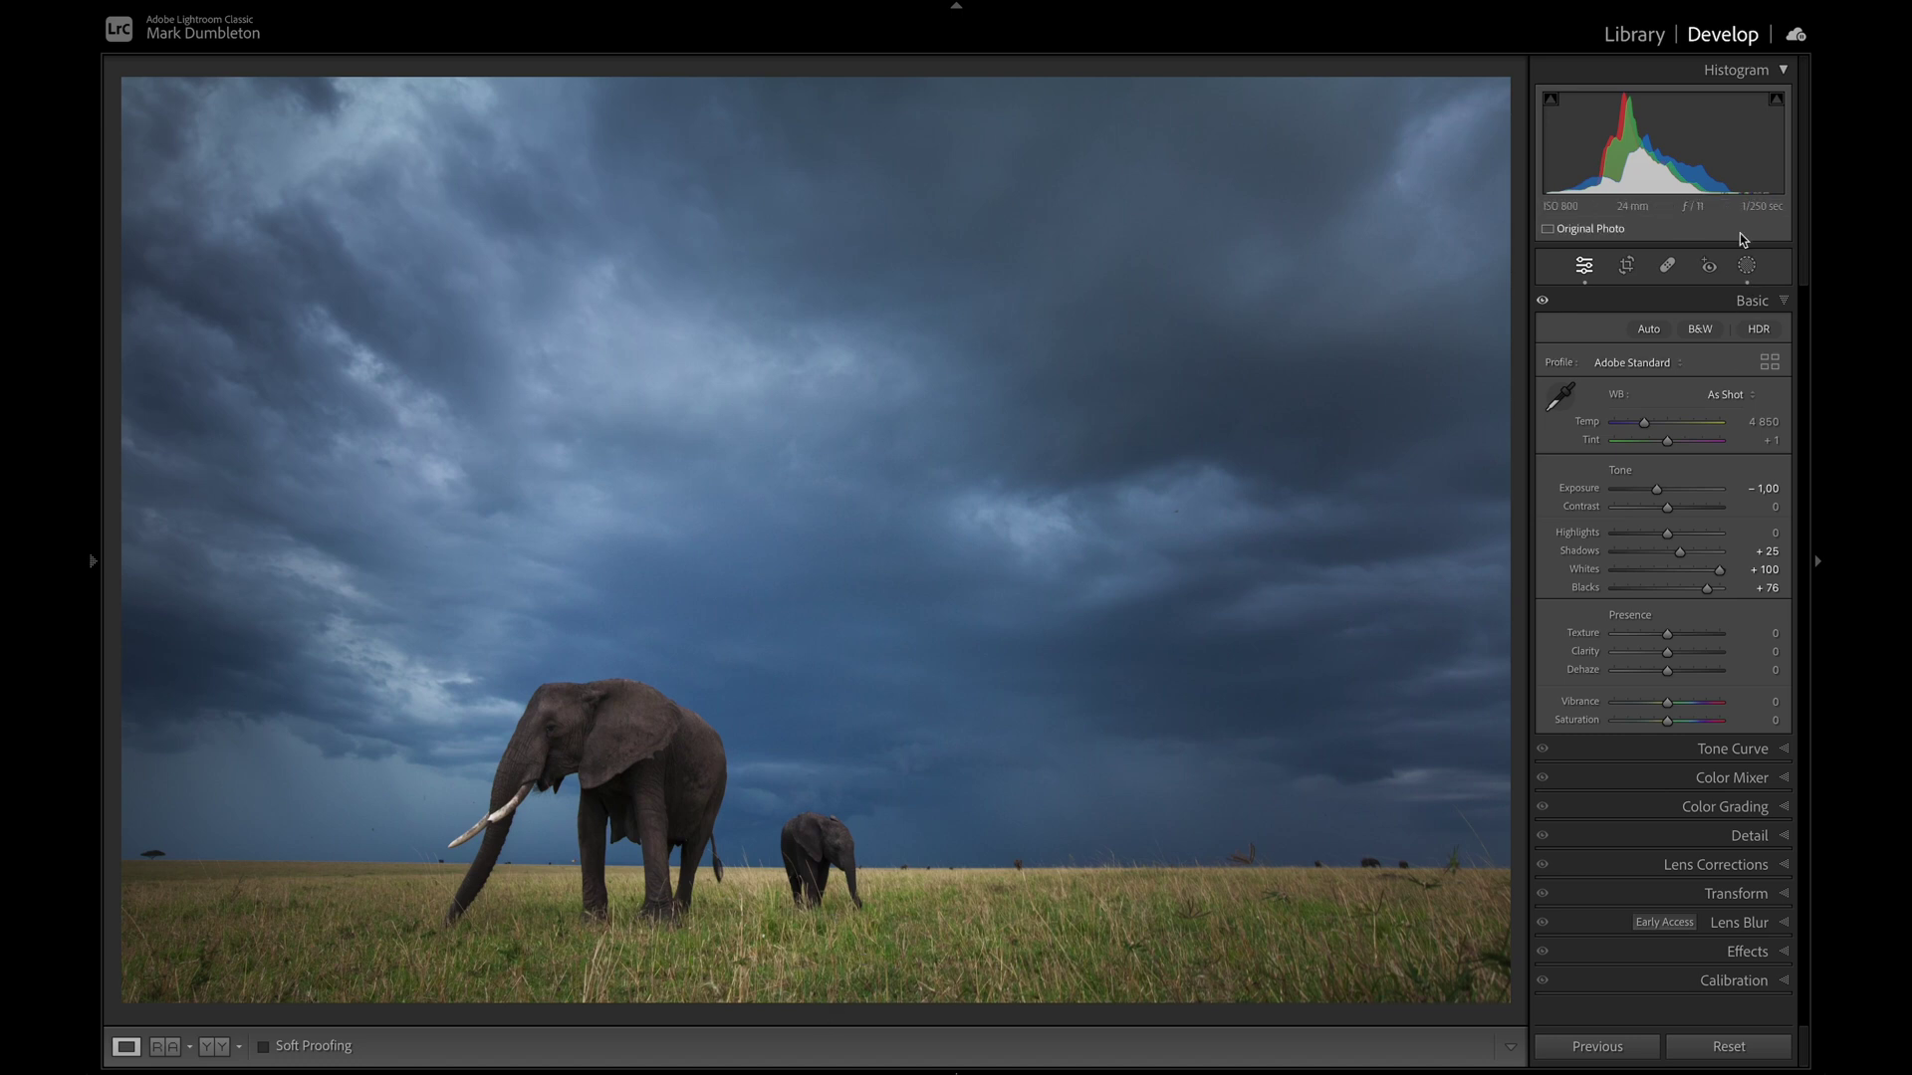
Darken the foreground grass with a bottom-edge linear gradient at Exposure −0.50
click(1747, 265)
click(1560, 324)
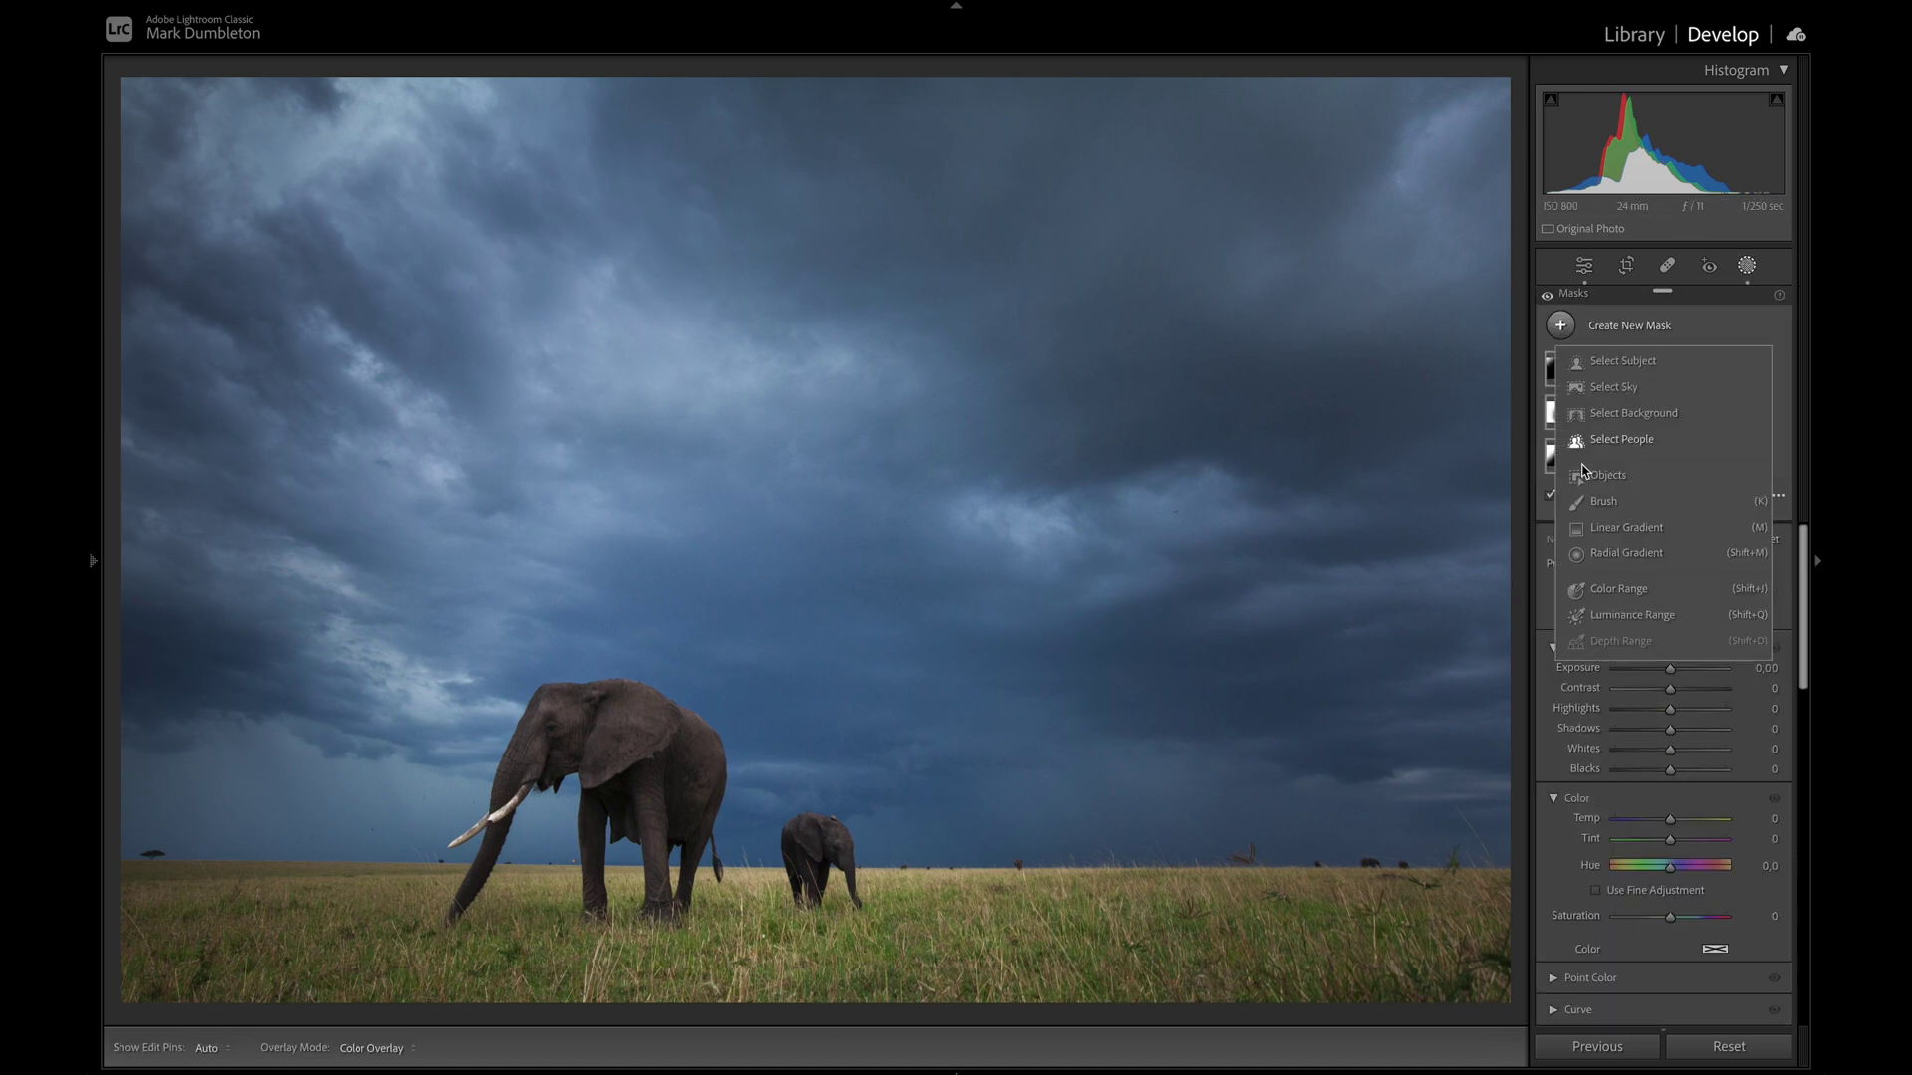
click(1638, 535)
drag(803, 1004, 804, 912)
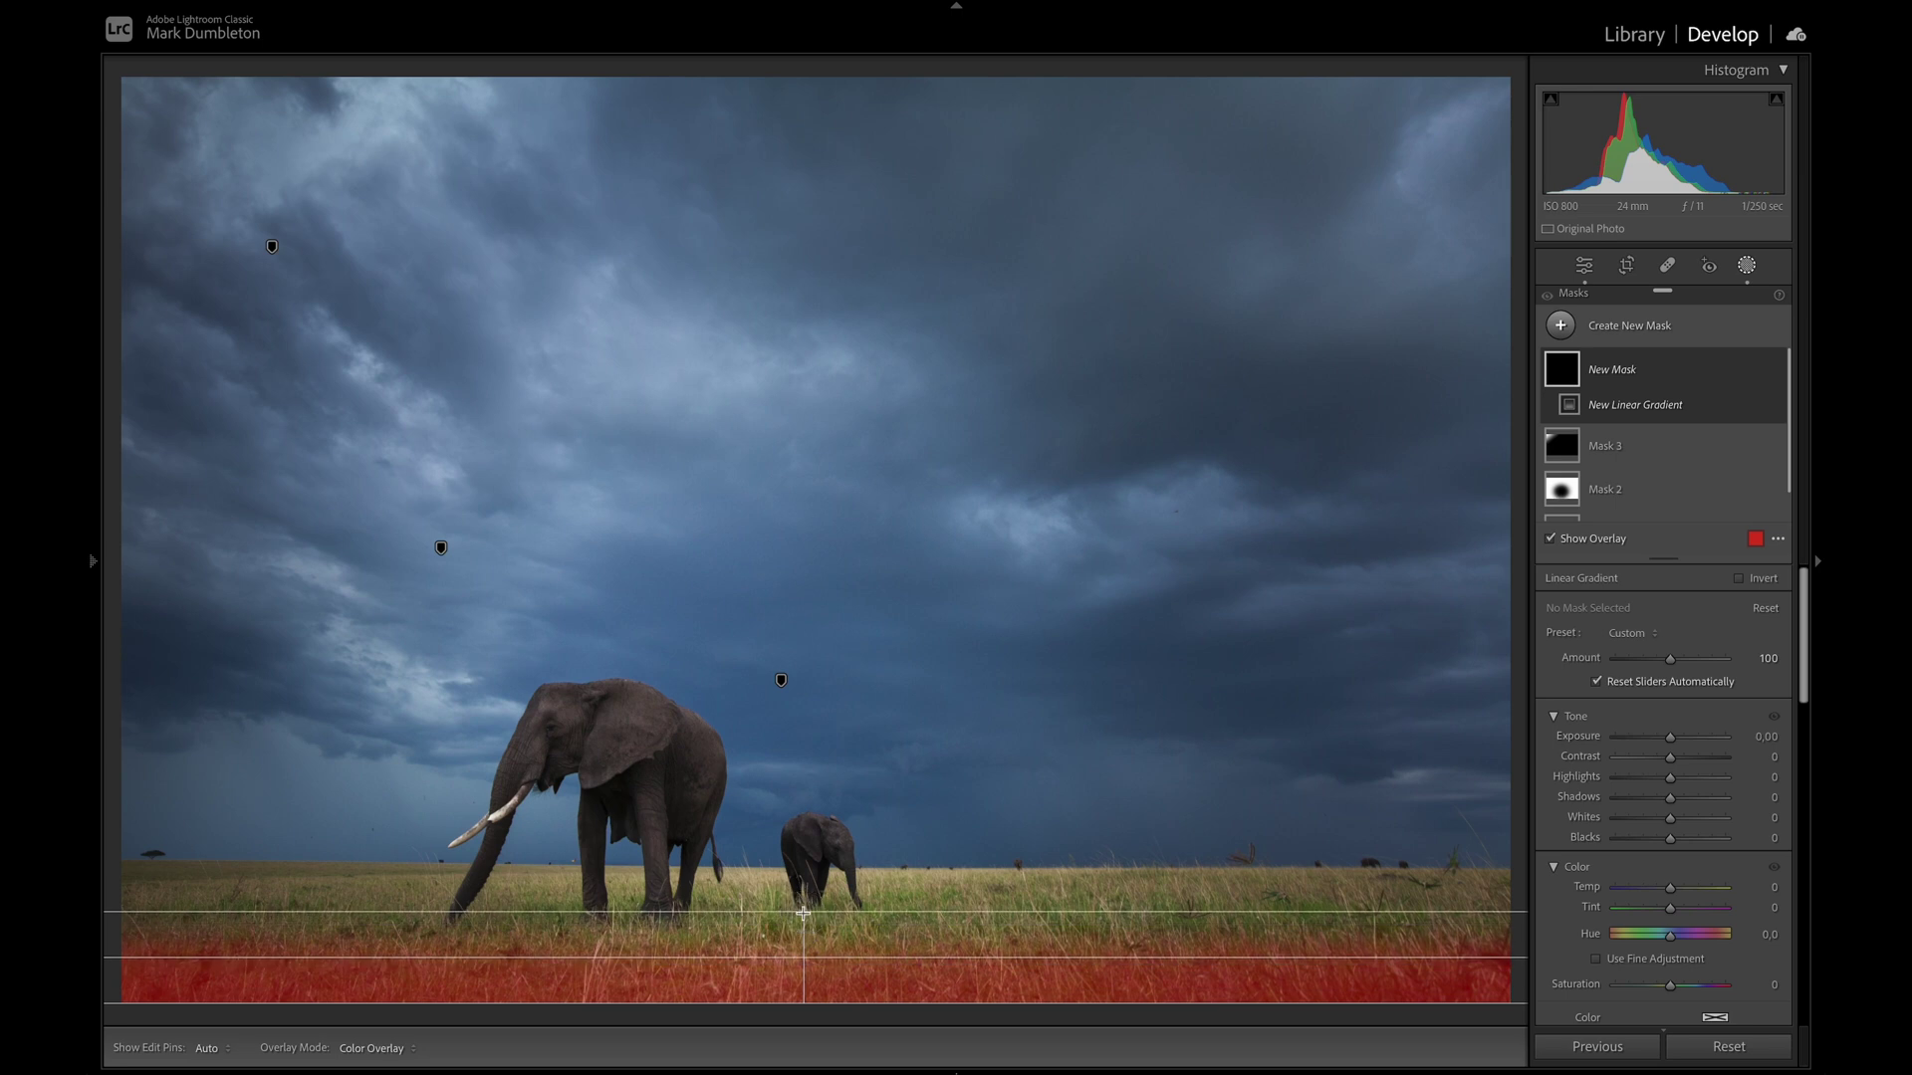
drag(1670, 736, 1662, 742)
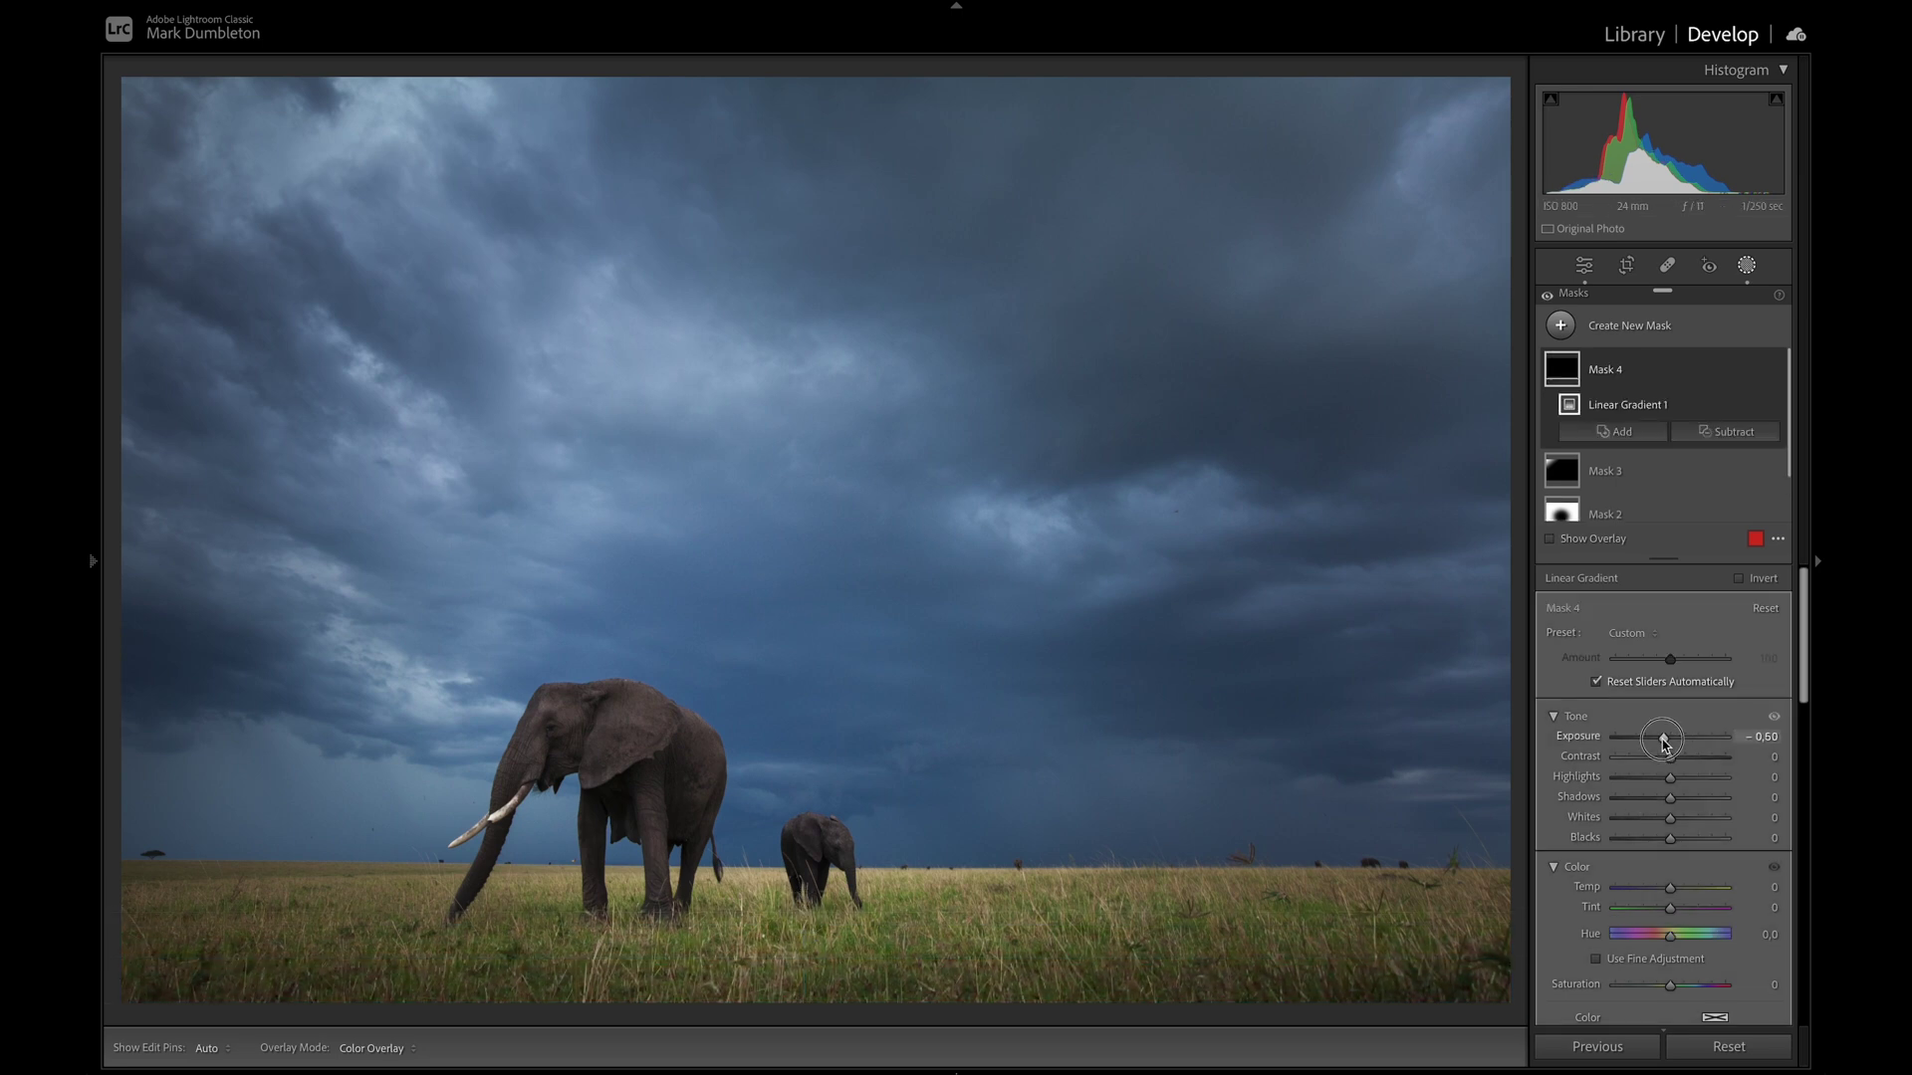
drag(798, 1007, 802, 1020)
mouse_move(803, 914)
mouse_down()
mouse_move(803, 896)
mouse_move(802, 914)
mouse_up()
click(1746, 265)
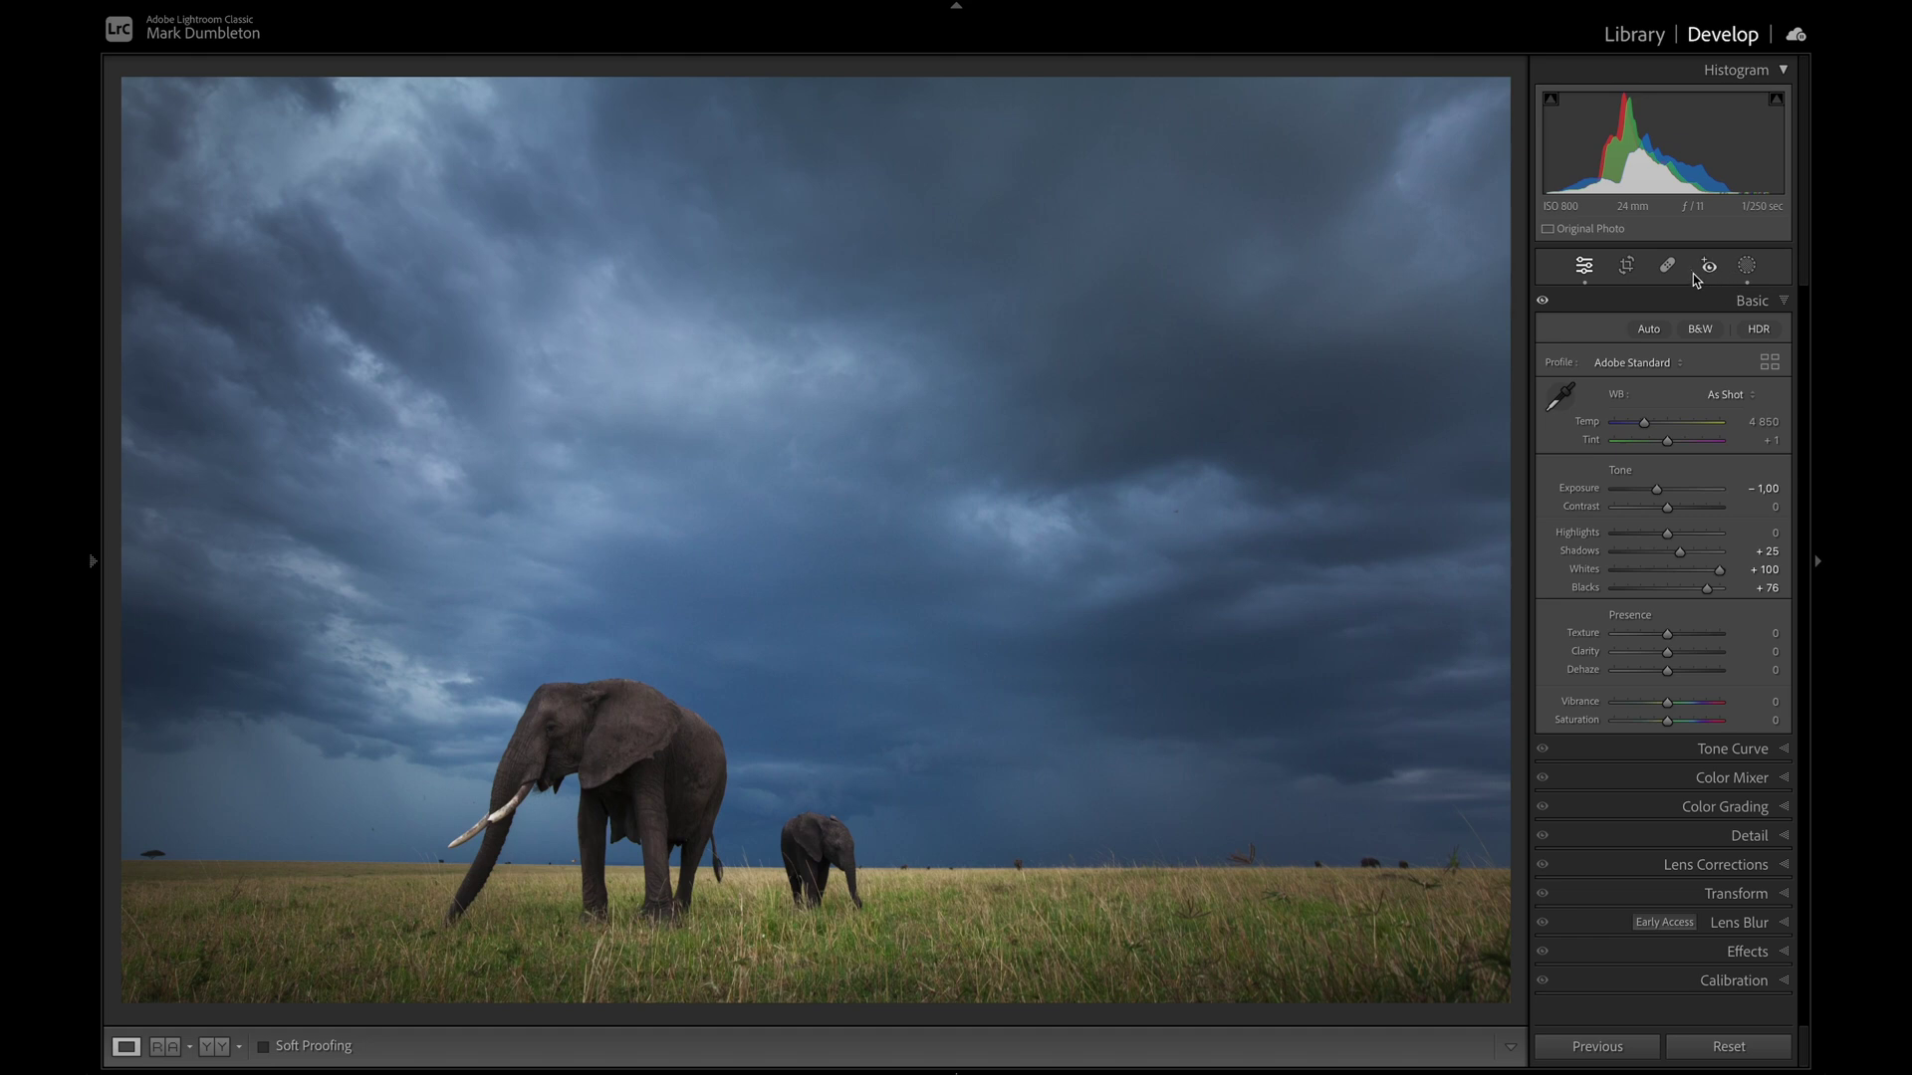
Add an inverted radial gradient around the elephant with Feather 100
click(1746, 265)
click(1637, 327)
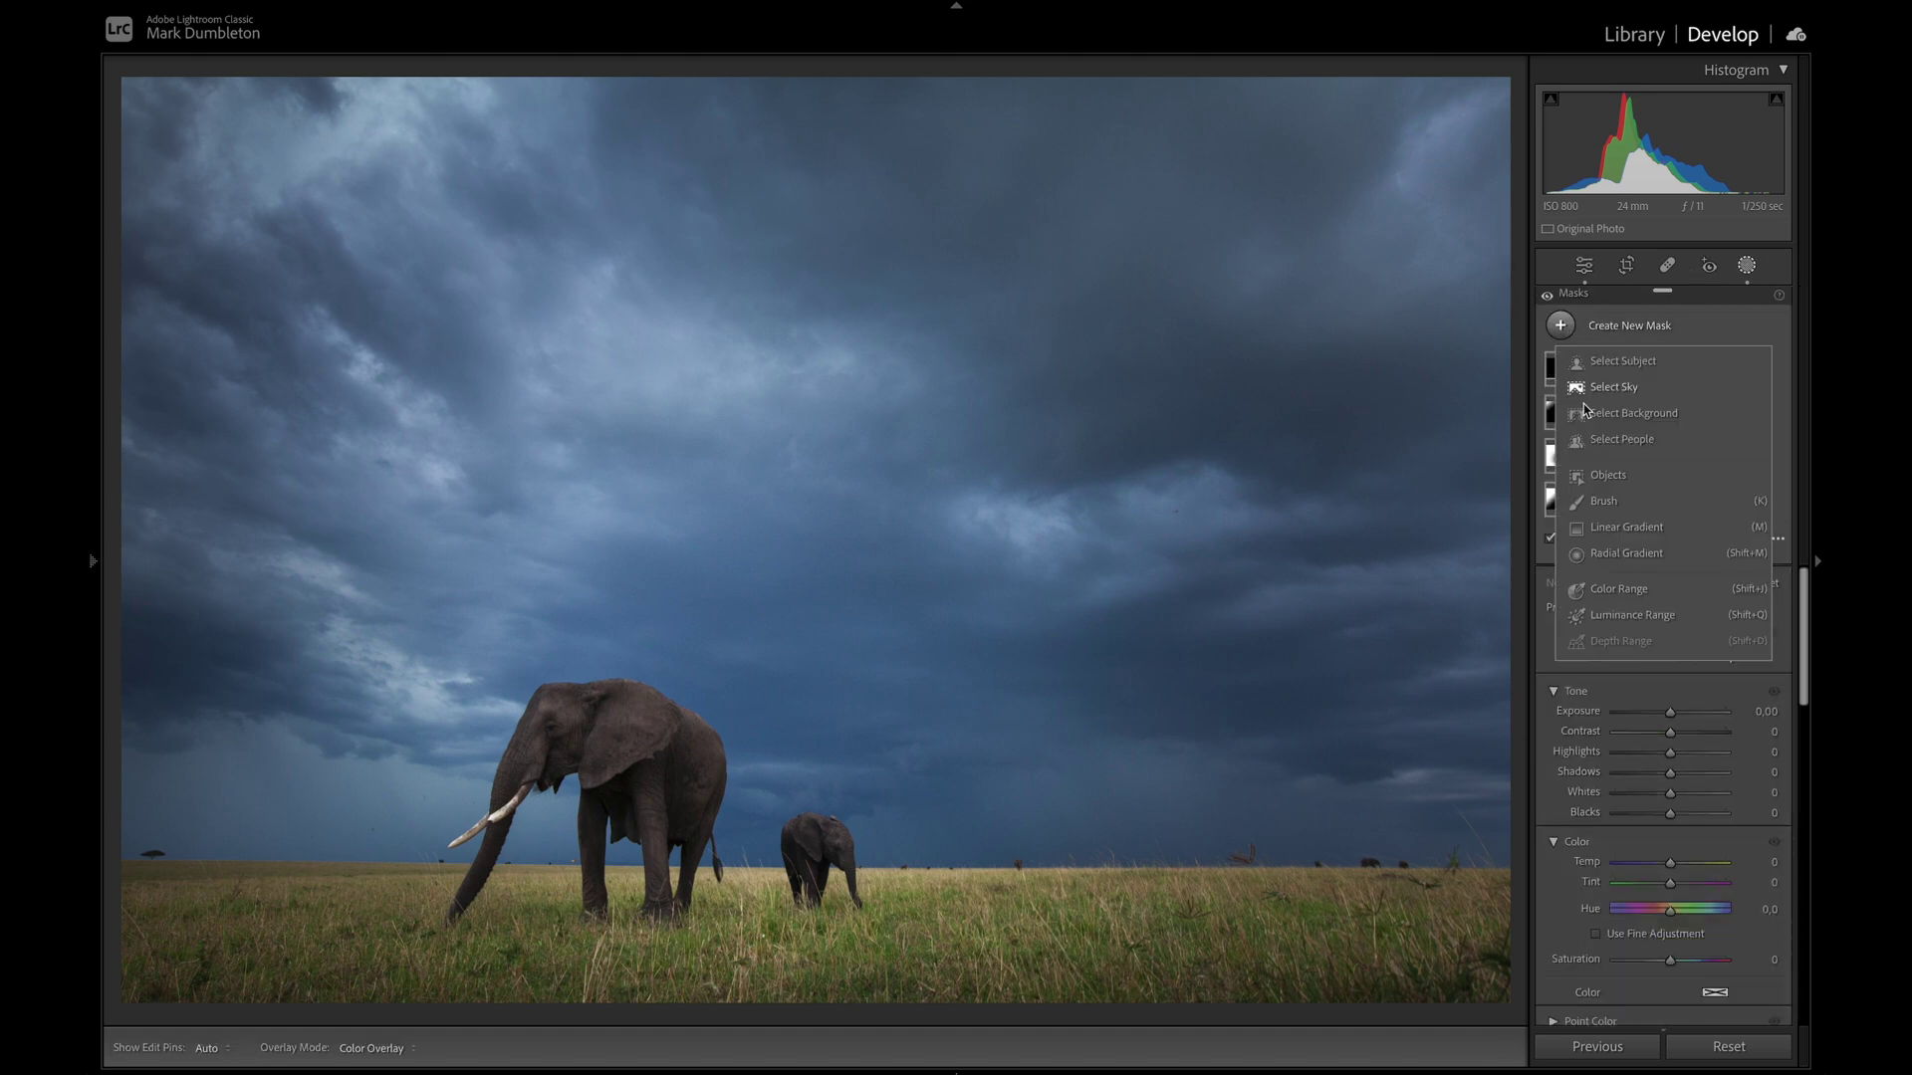
click(1626, 553)
drag(578, 780, 986, 1016)
drag(527, 709, 584, 683)
click(1739, 578)
drag(1670, 765, 1666, 772)
drag(1675, 608, 1729, 610)
drag(1665, 767, 1670, 771)
Back in the Basic panel, raise Highlights to +32 while checking clipping with Alt
click(1747, 265)
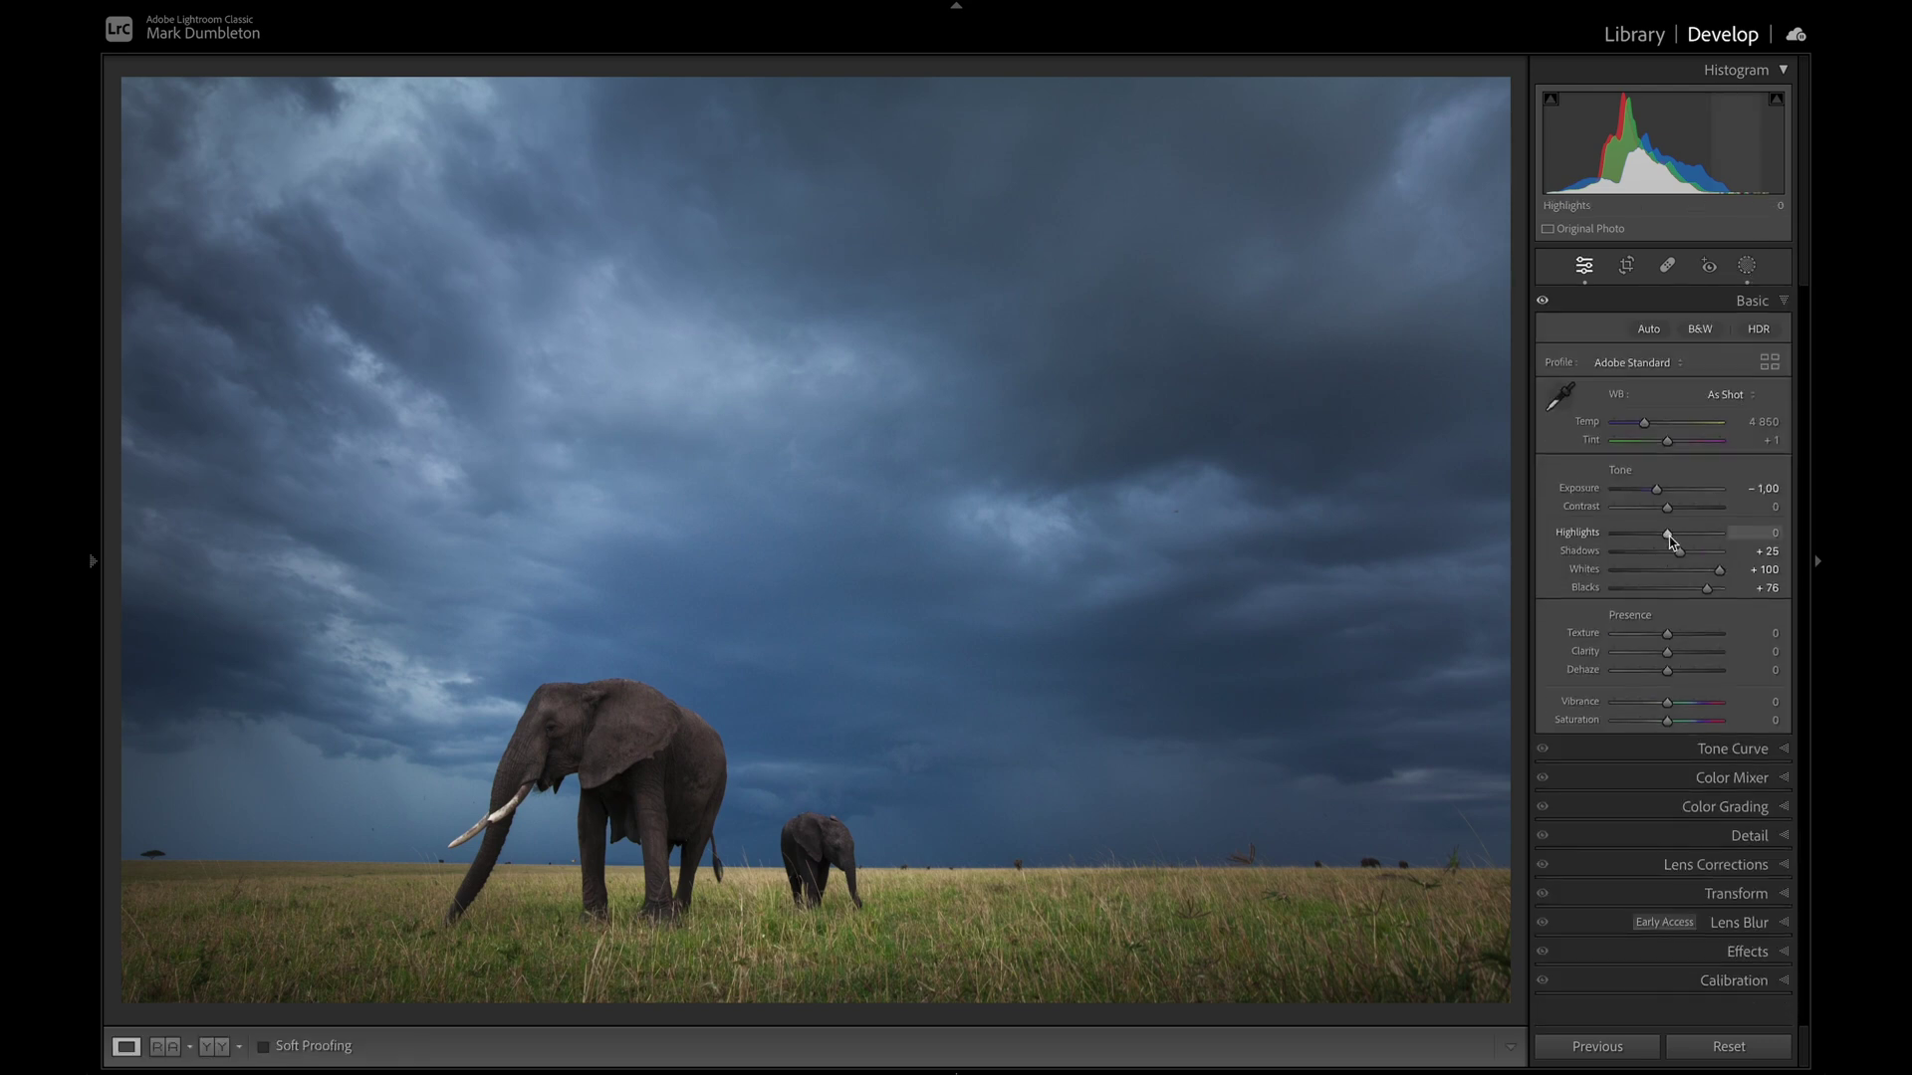
drag(1667, 536, 1712, 593)
key(alt)
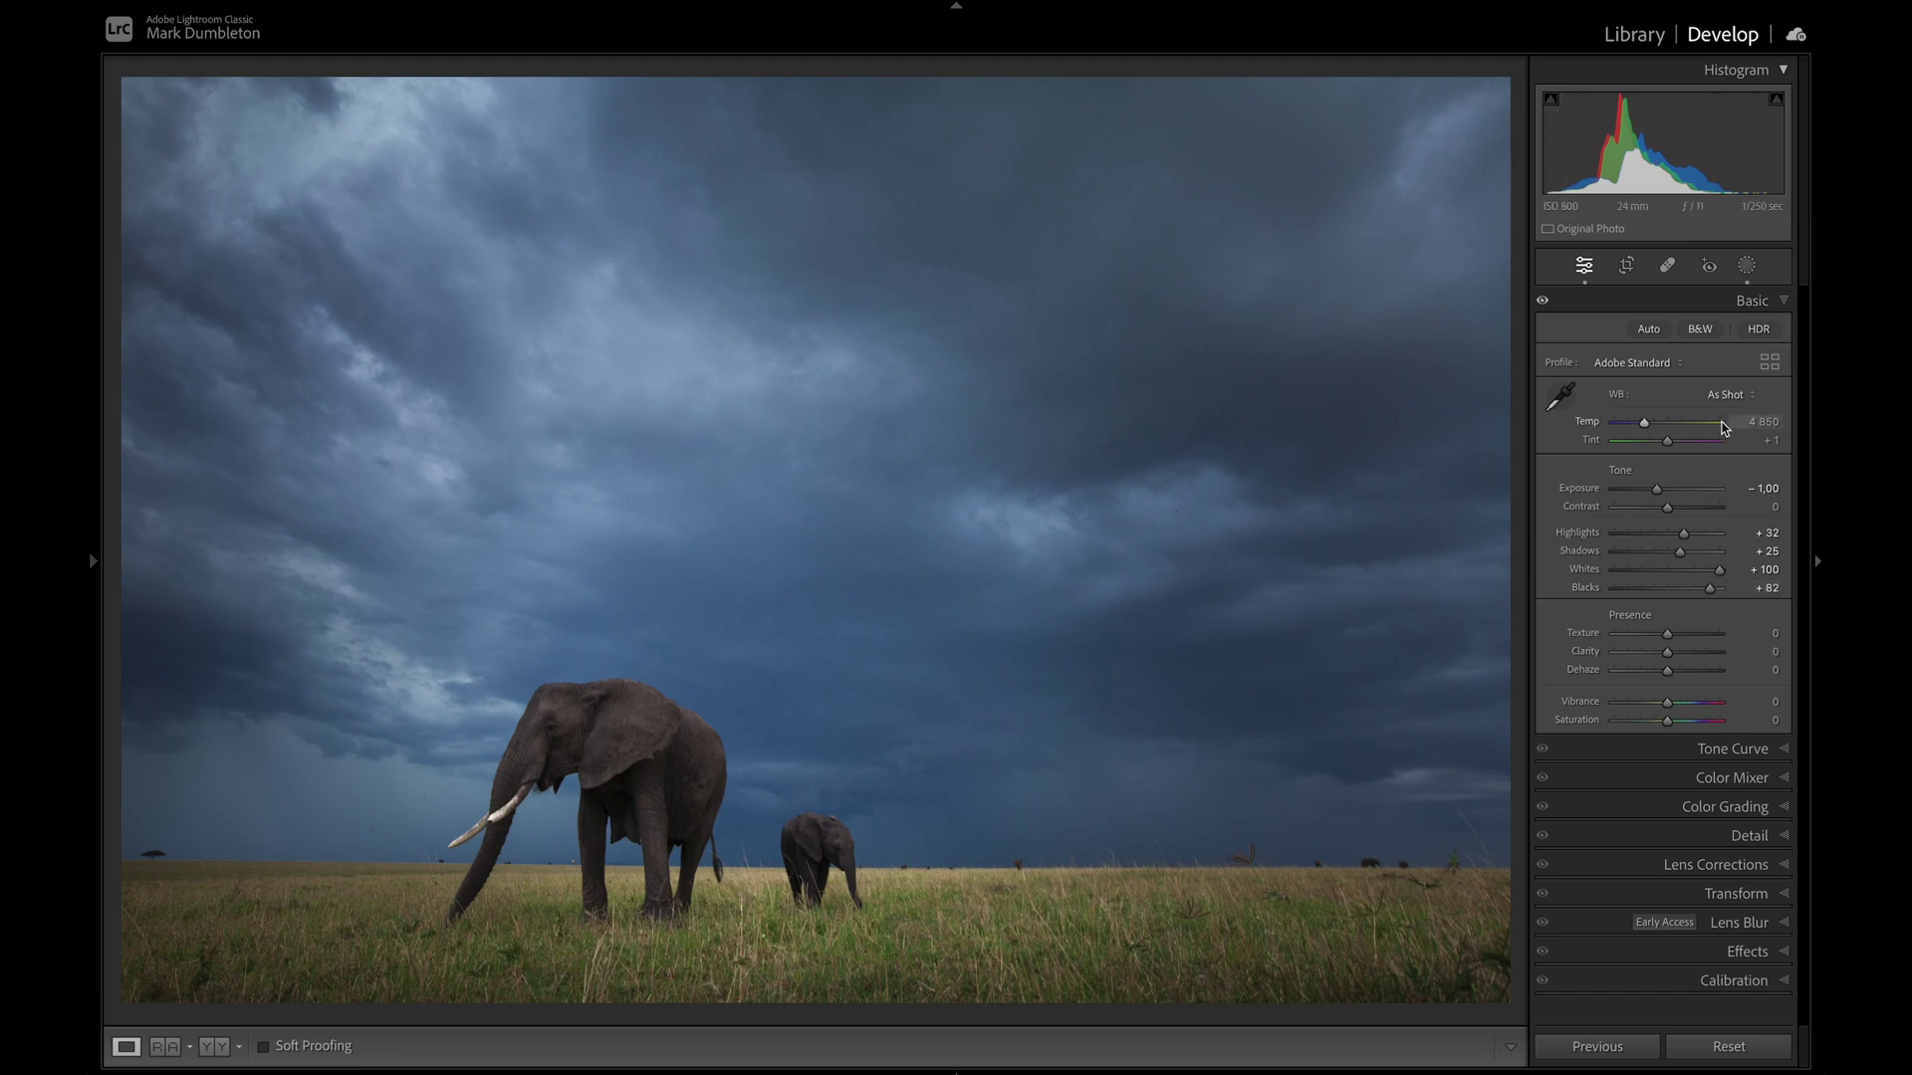
Zoom in on the elephant's head, set Sharpening Amount to 0, and expand Lens Corrections
click(557, 752)
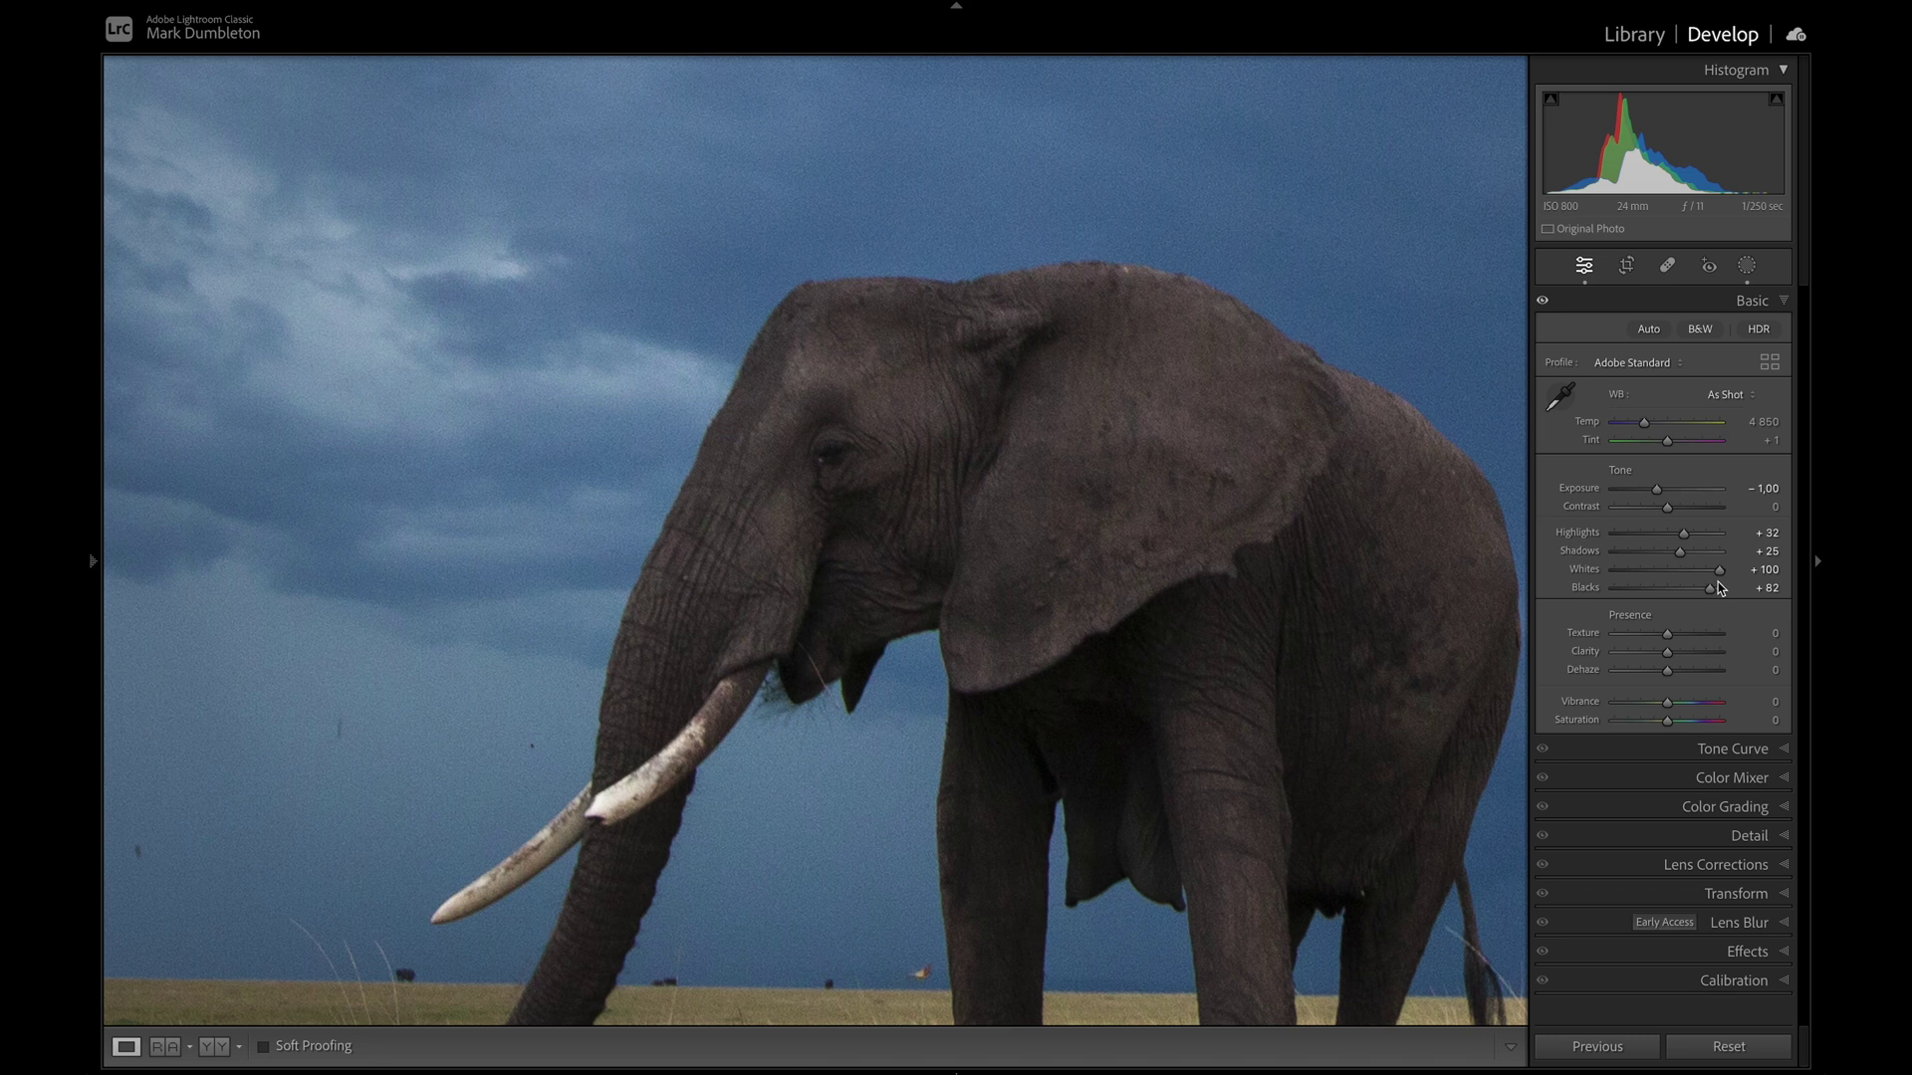
click(1749, 835)
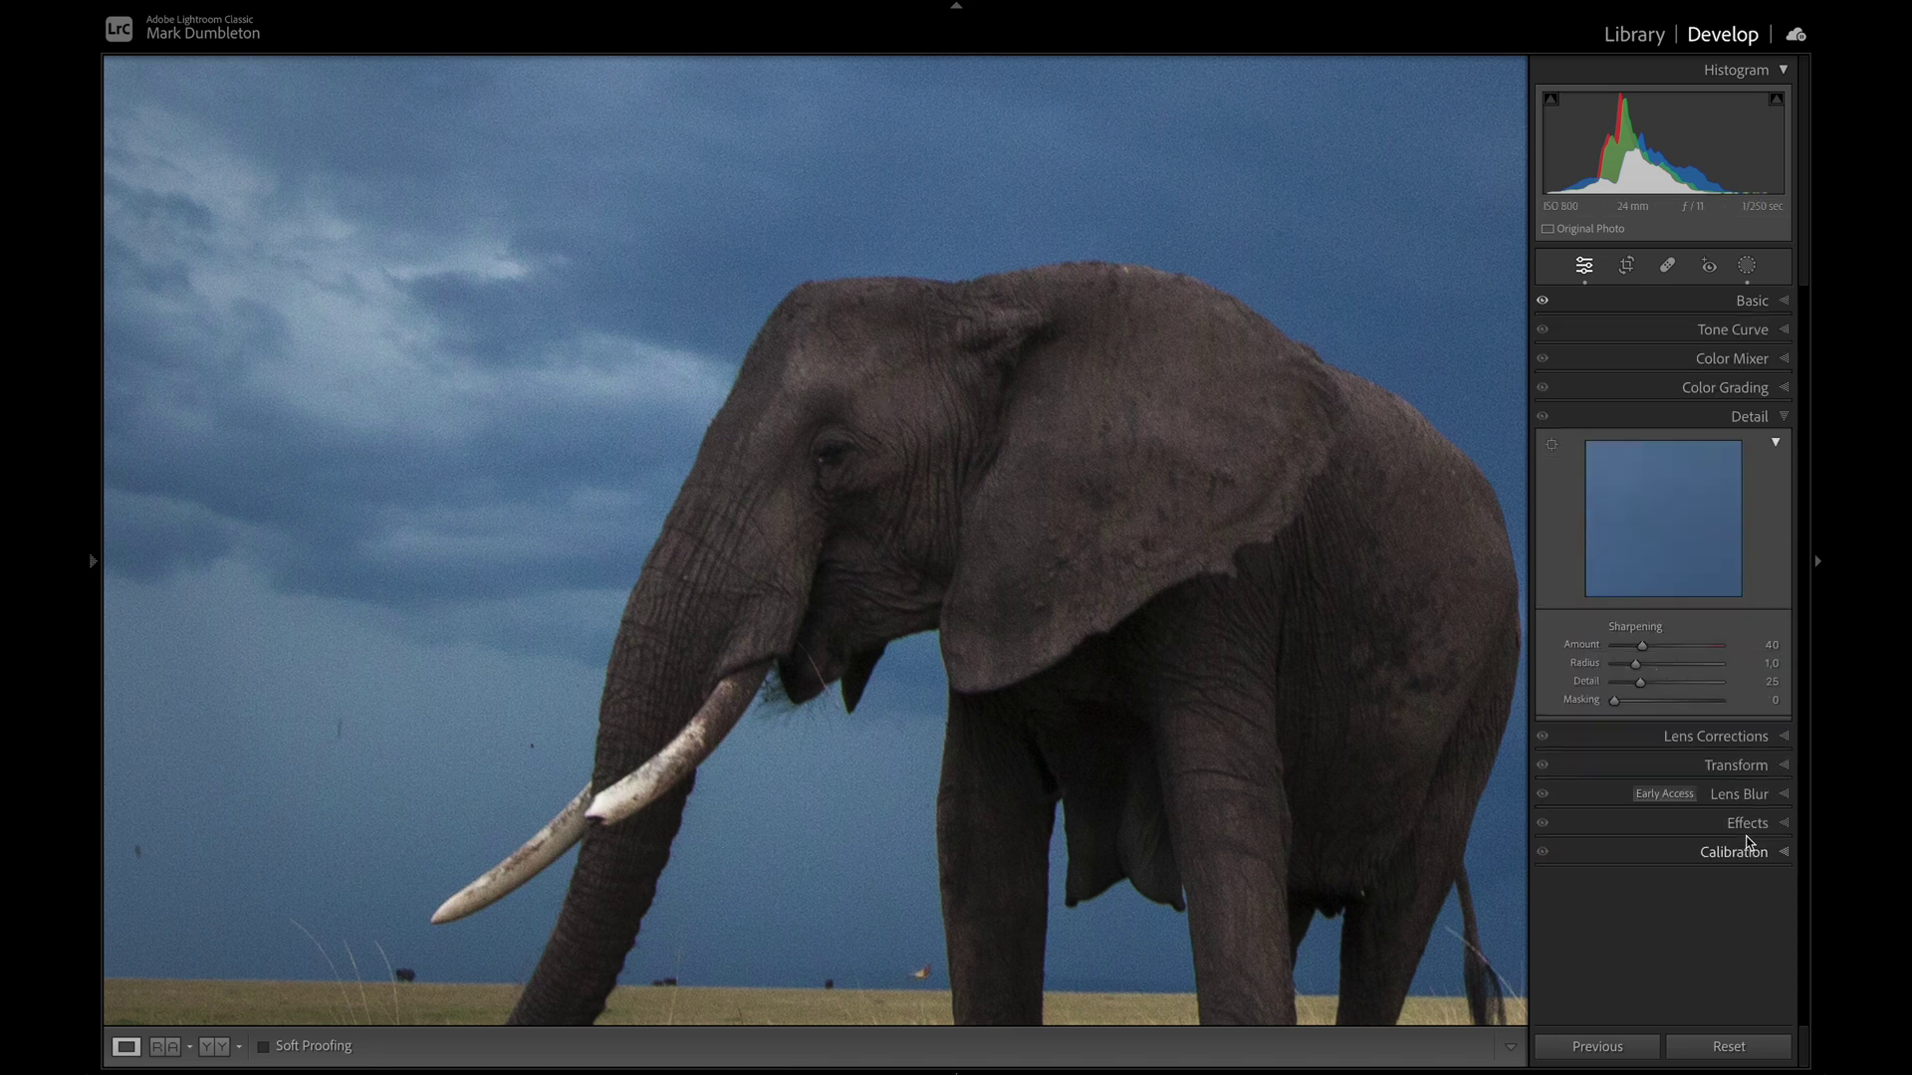
drag(1642, 645, 1544, 645)
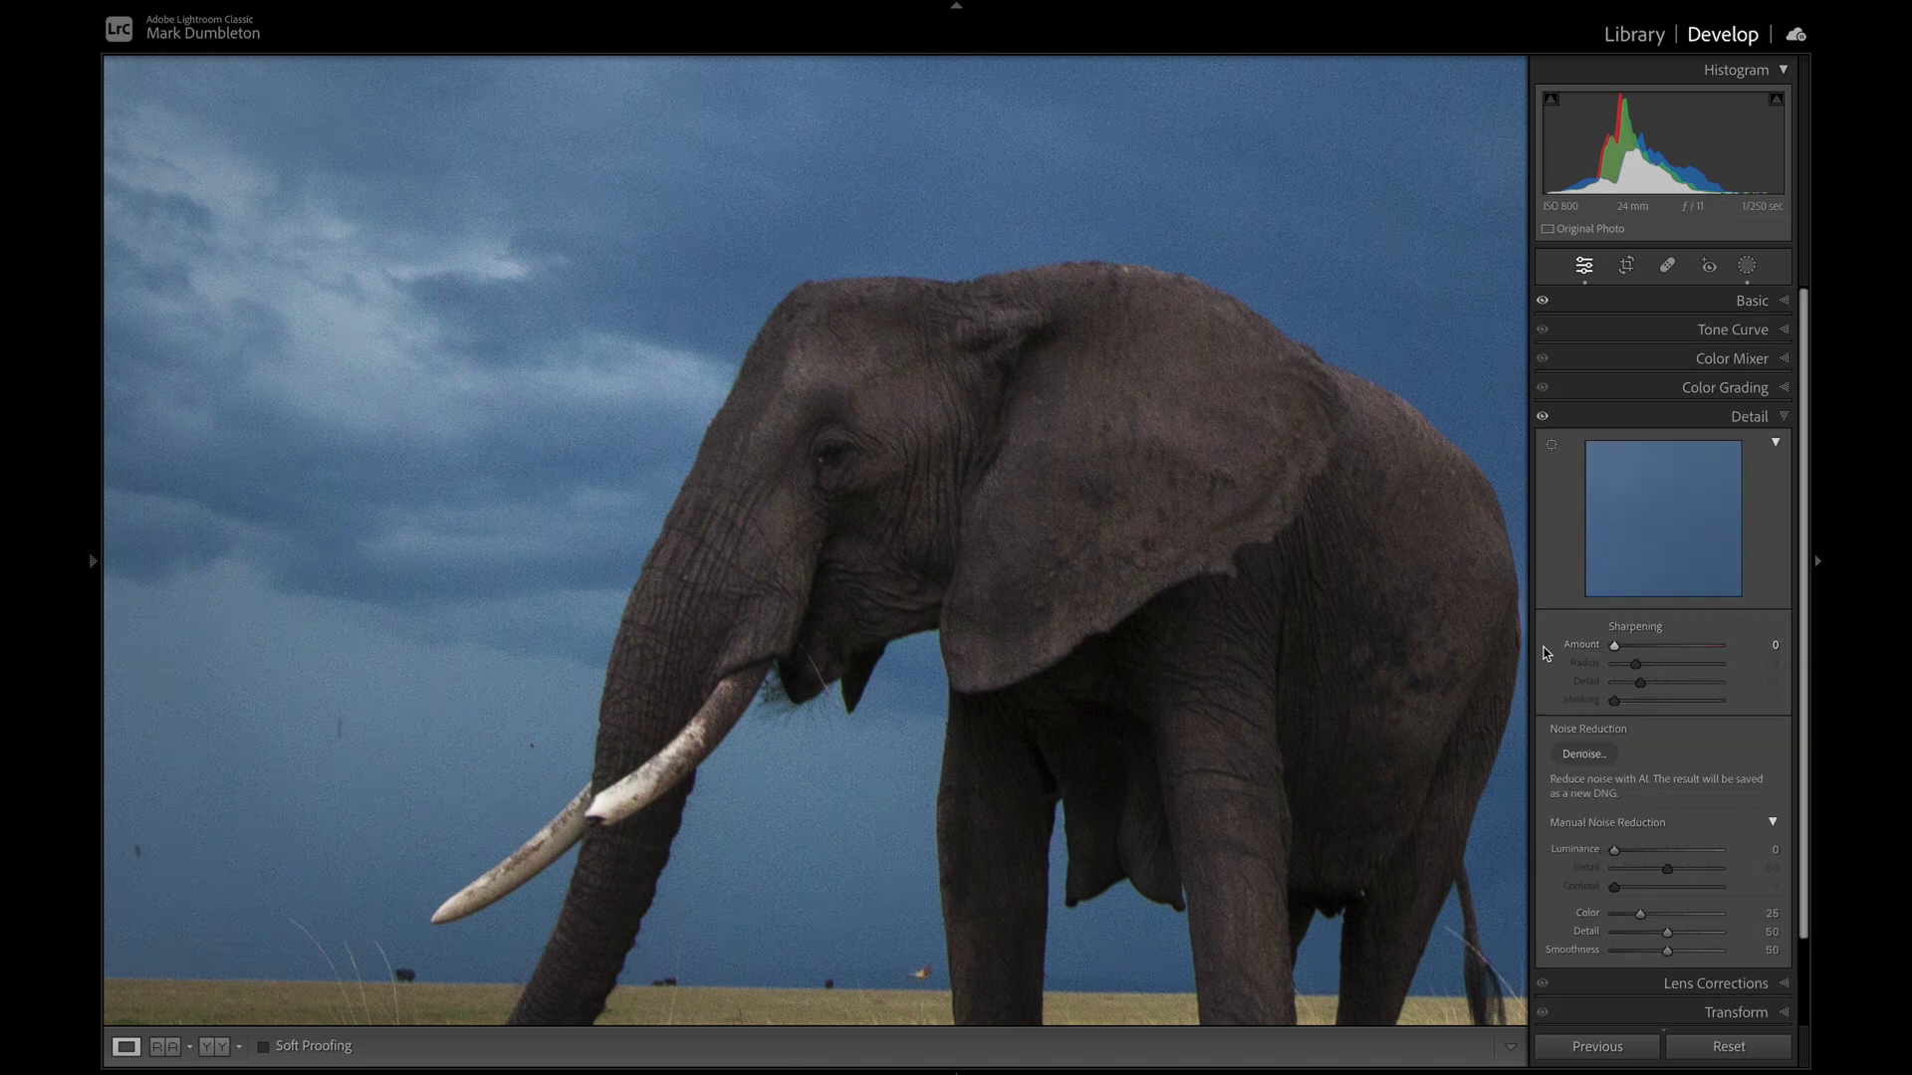
drag(702, 658, 705, 474)
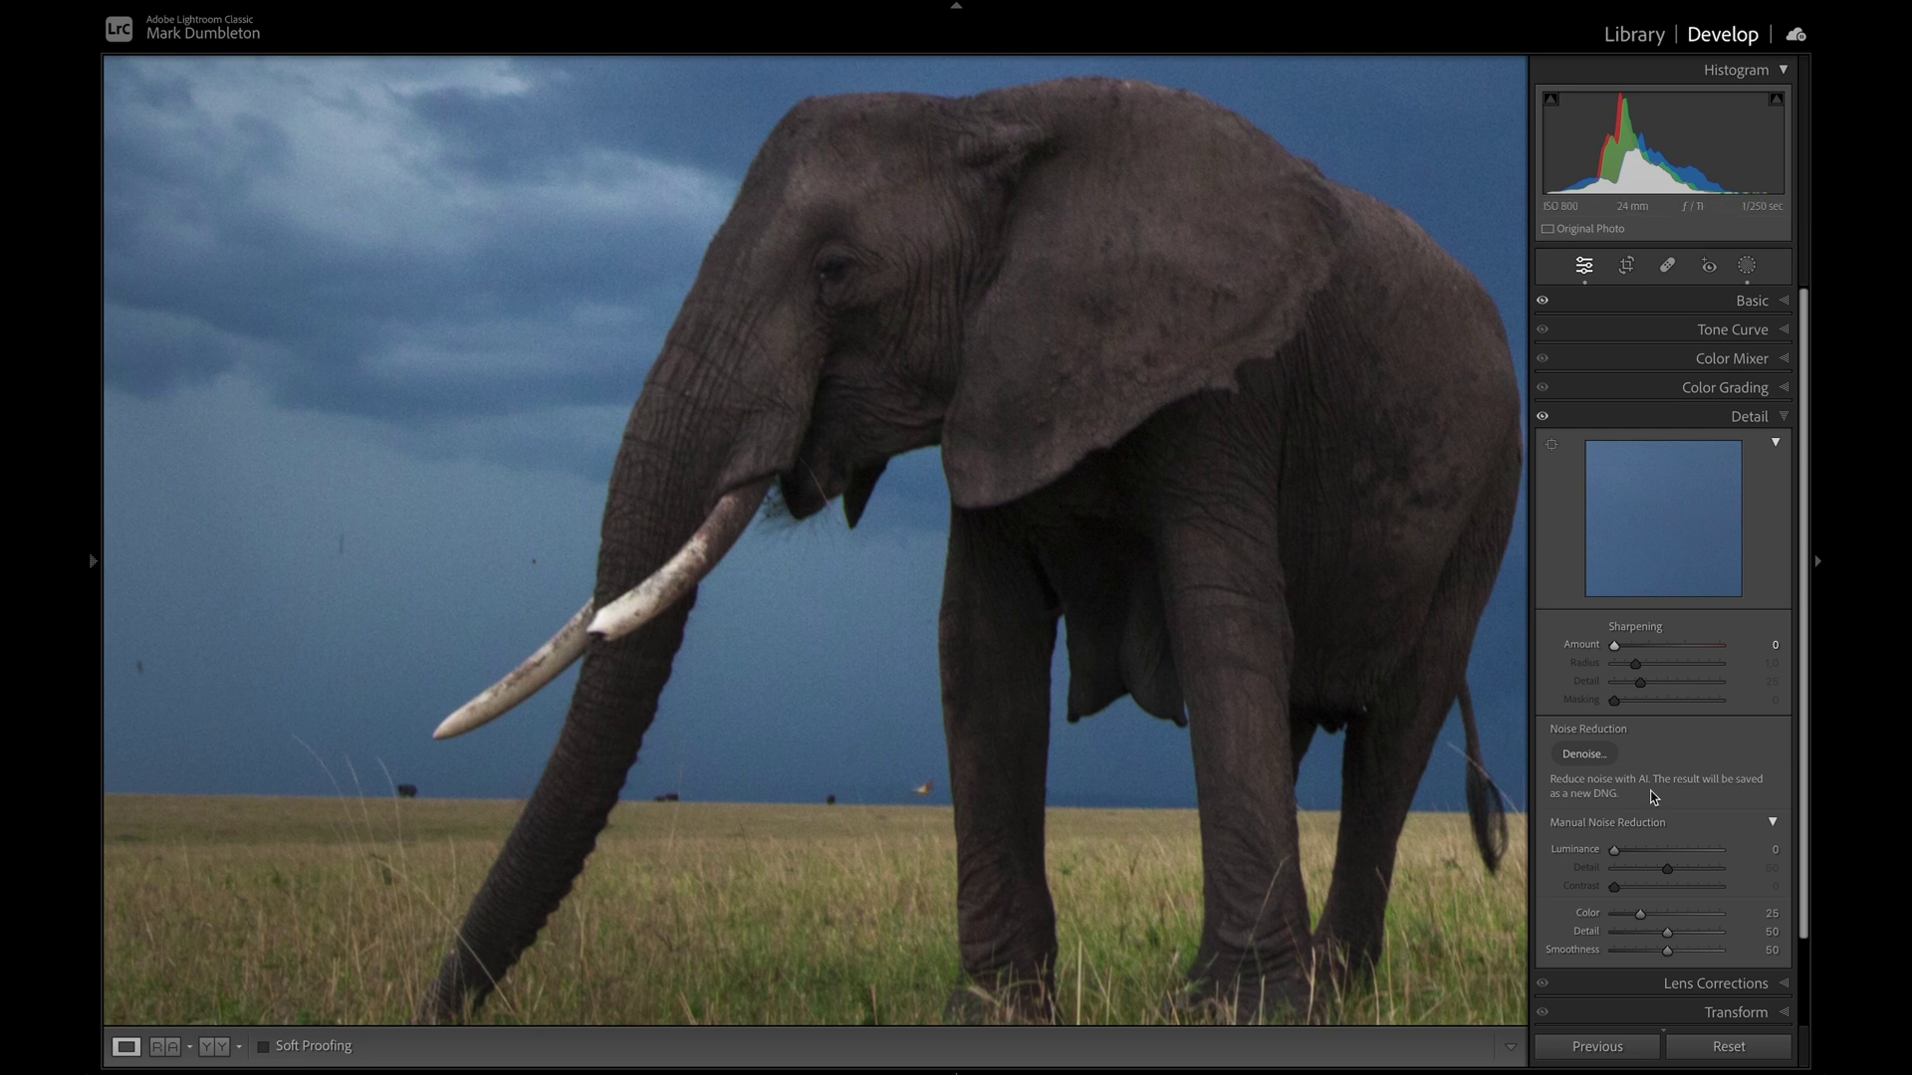
click(1726, 984)
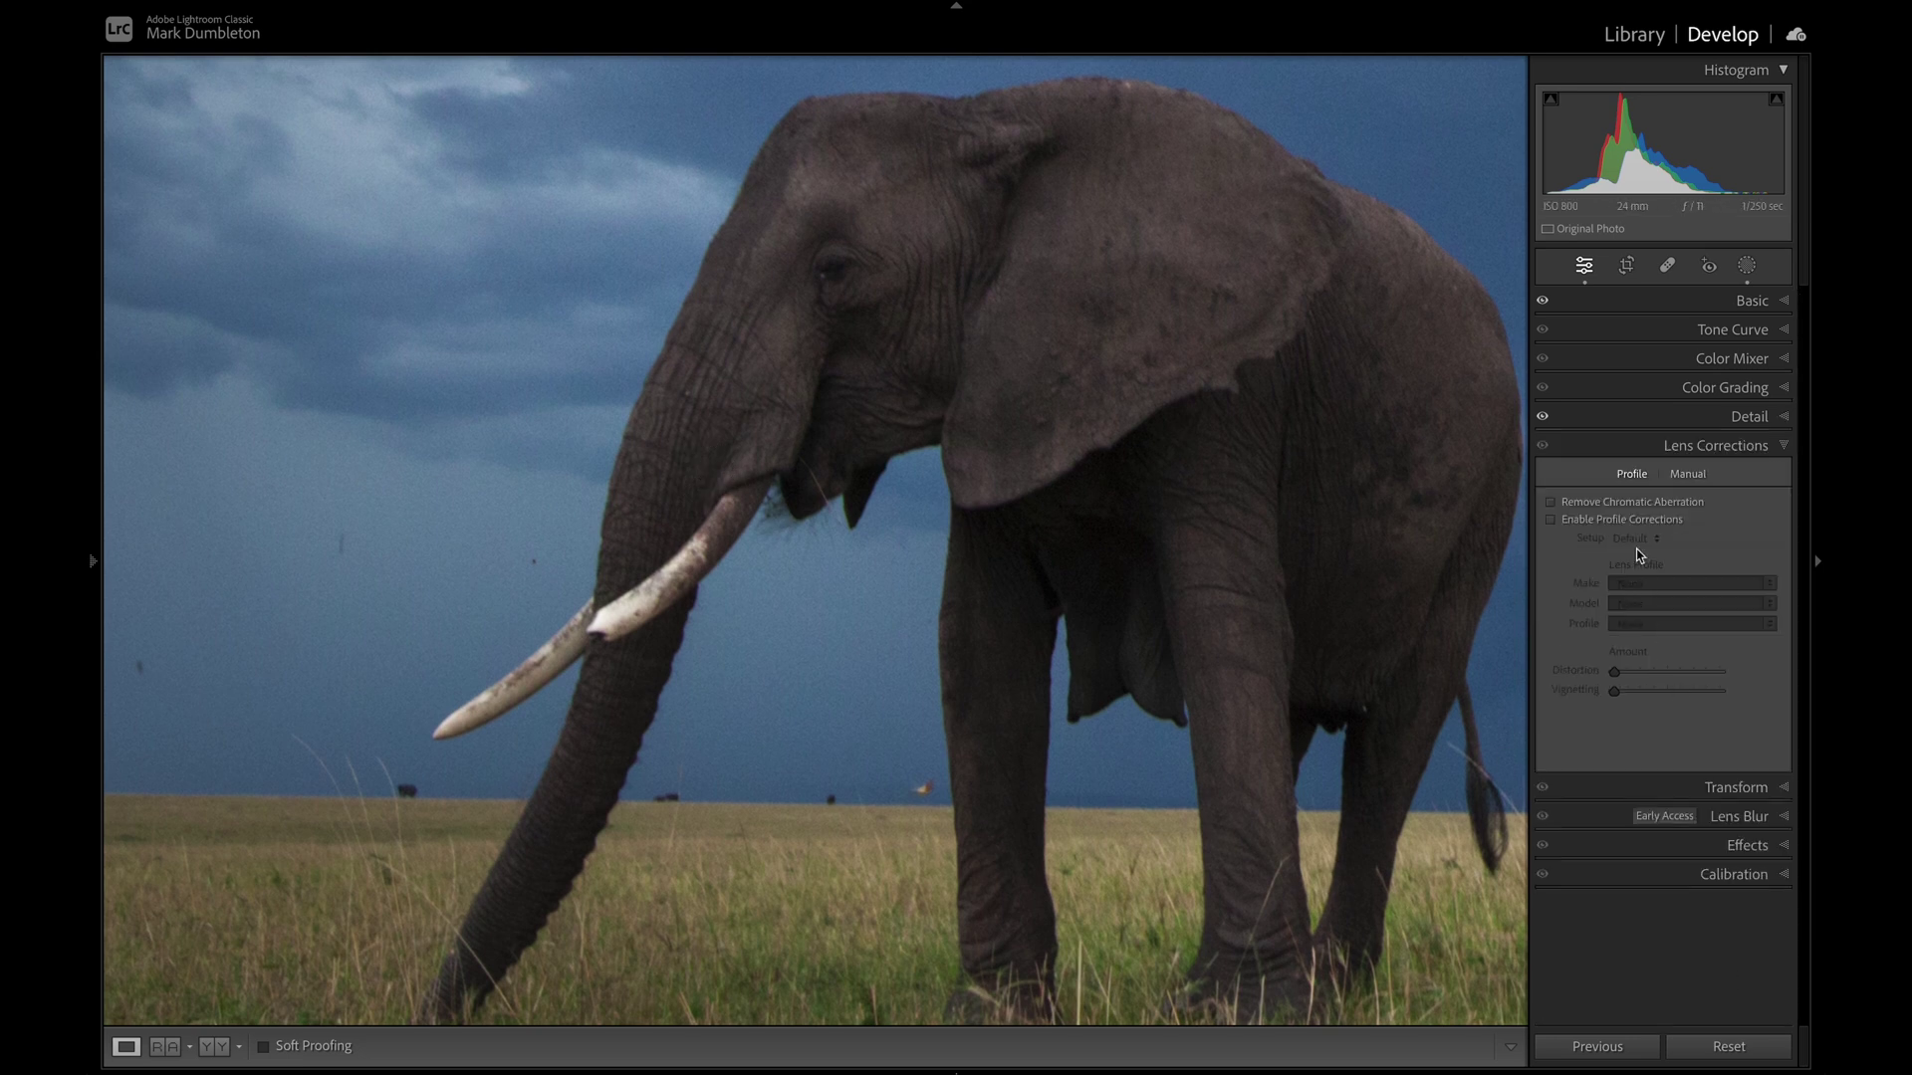
Enable Remove Chromatic Aberration and the Canon lens profile correction, comparing it on and off
click(1598, 506)
click(1593, 521)
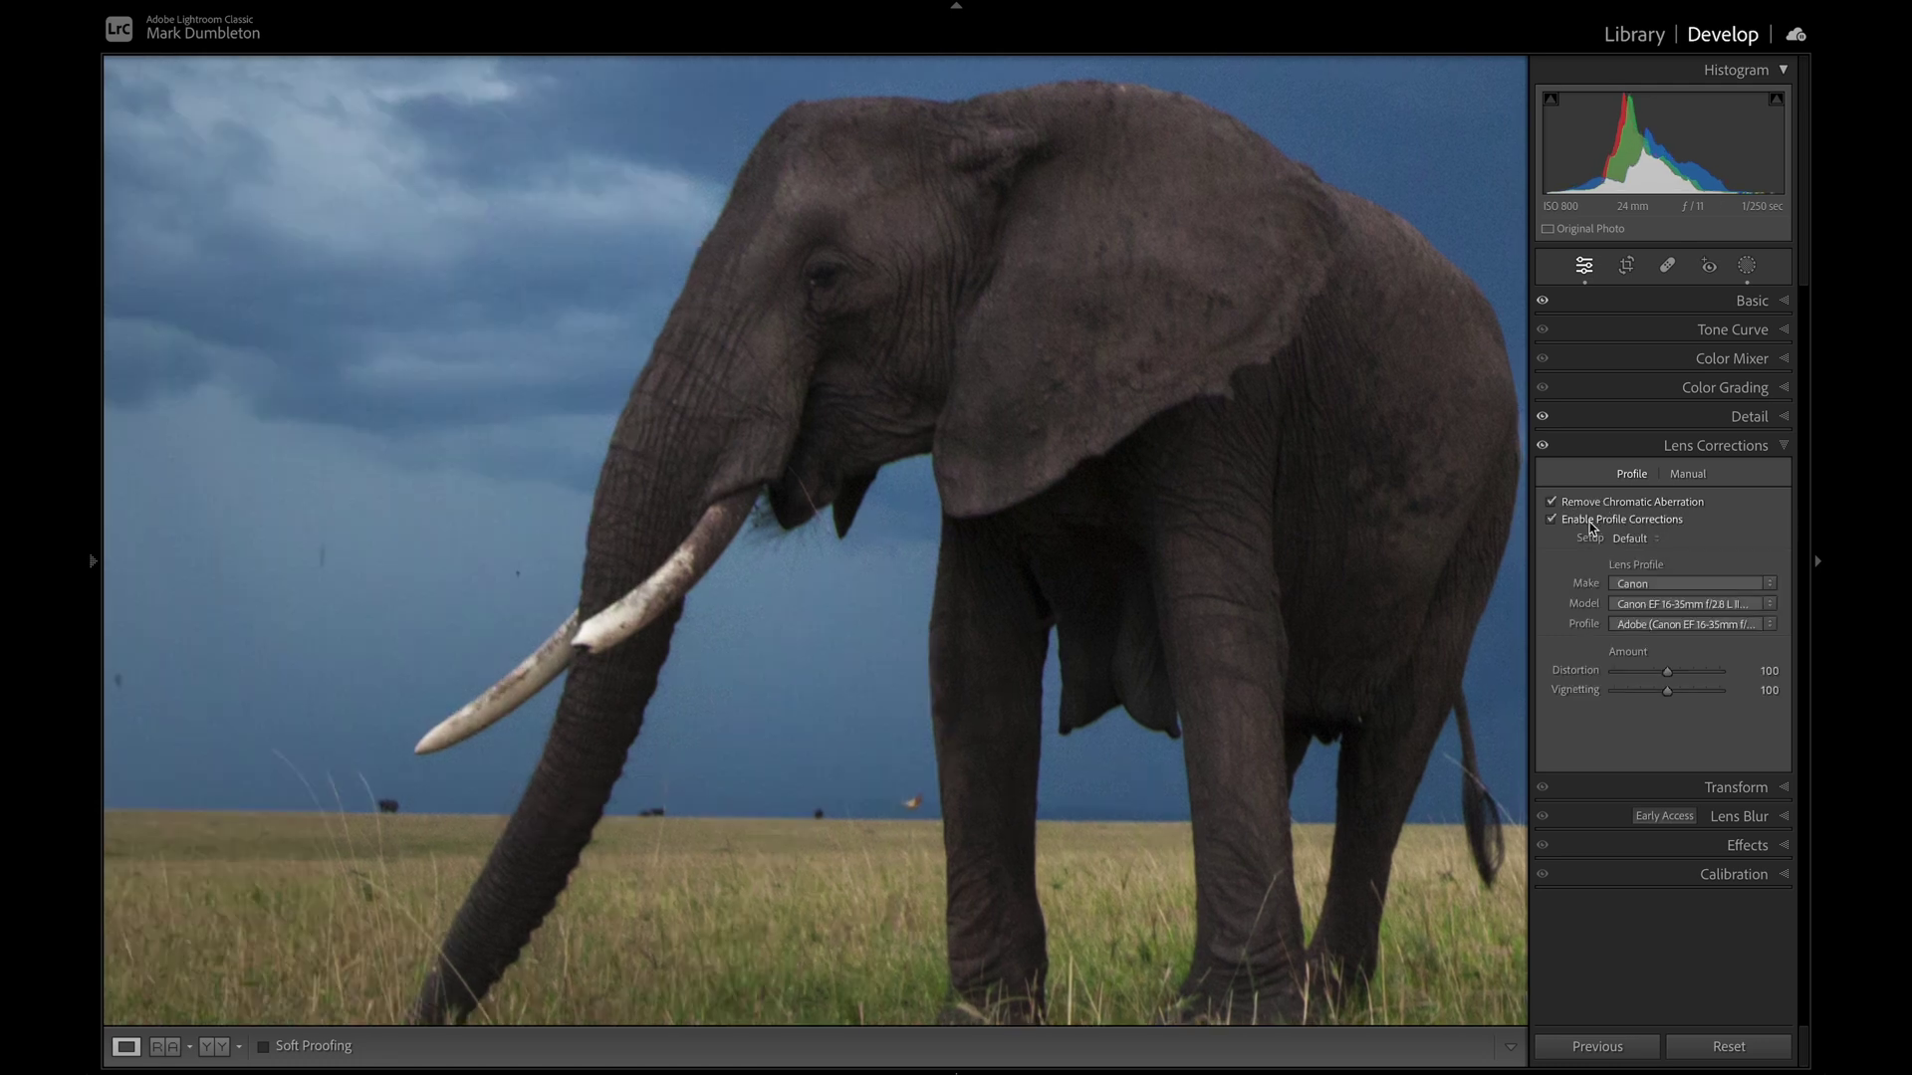
click(1139, 526)
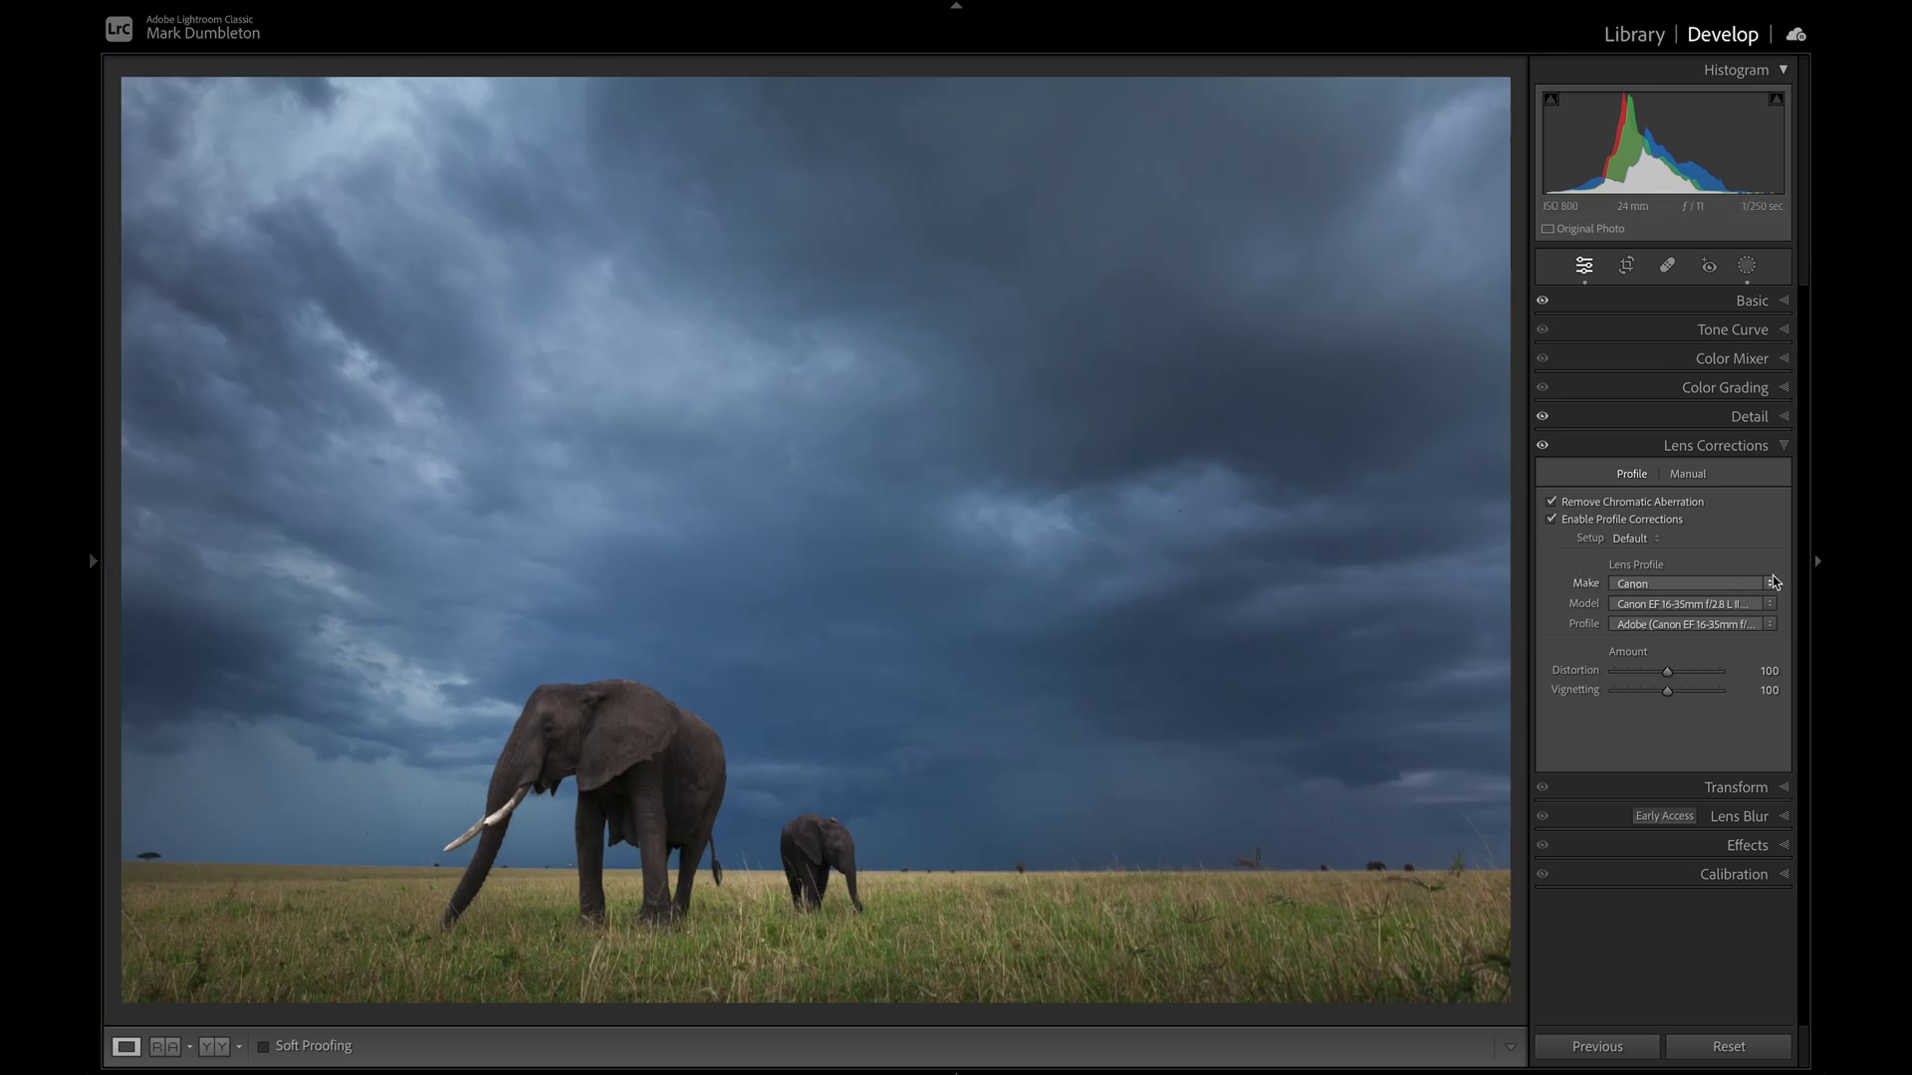
click(1605, 521)
click(1606, 523)
Set the profile Vignetting correction to 0 and return to the Detail panel
drag(1671, 690, 1592, 695)
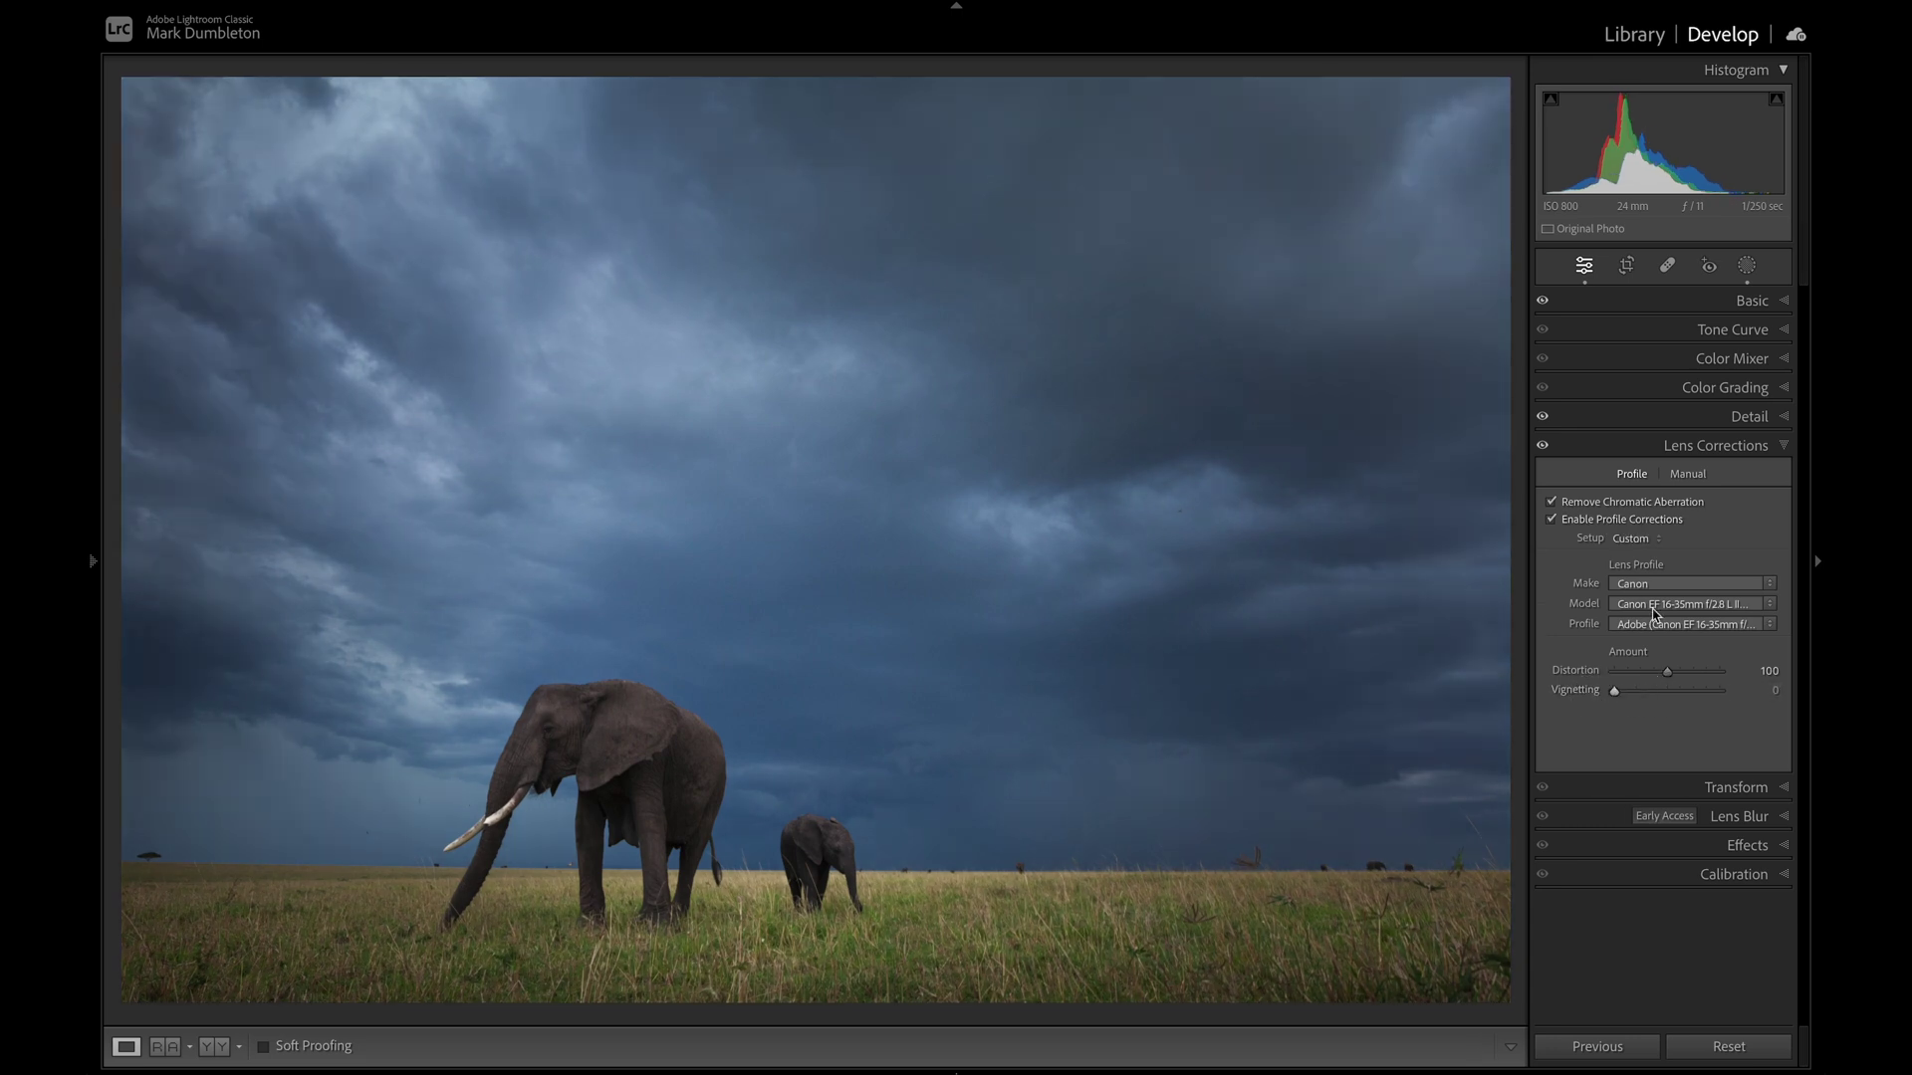
click(1732, 416)
drag(520, 747, 834, 532)
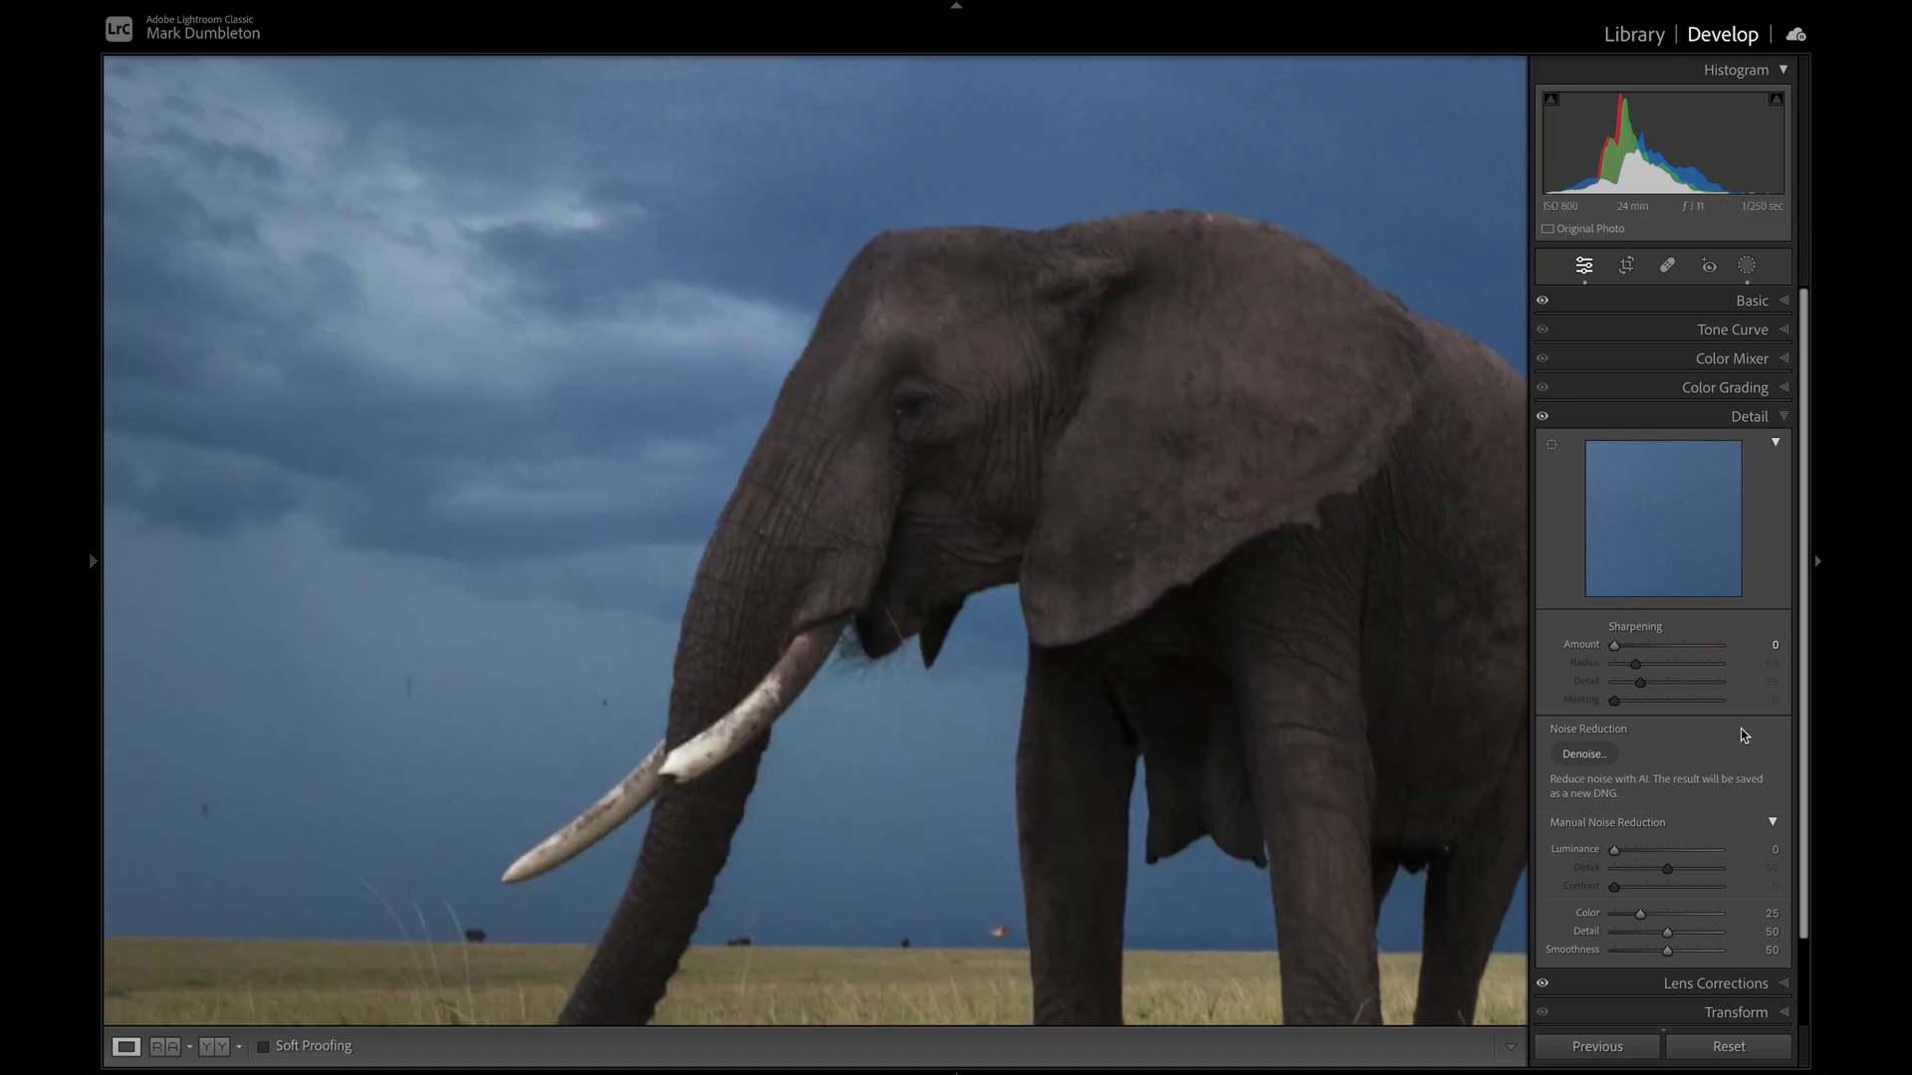
Run AI Denoise at amount 40, check the preview, and enhance to a new DNG
click(1608, 755)
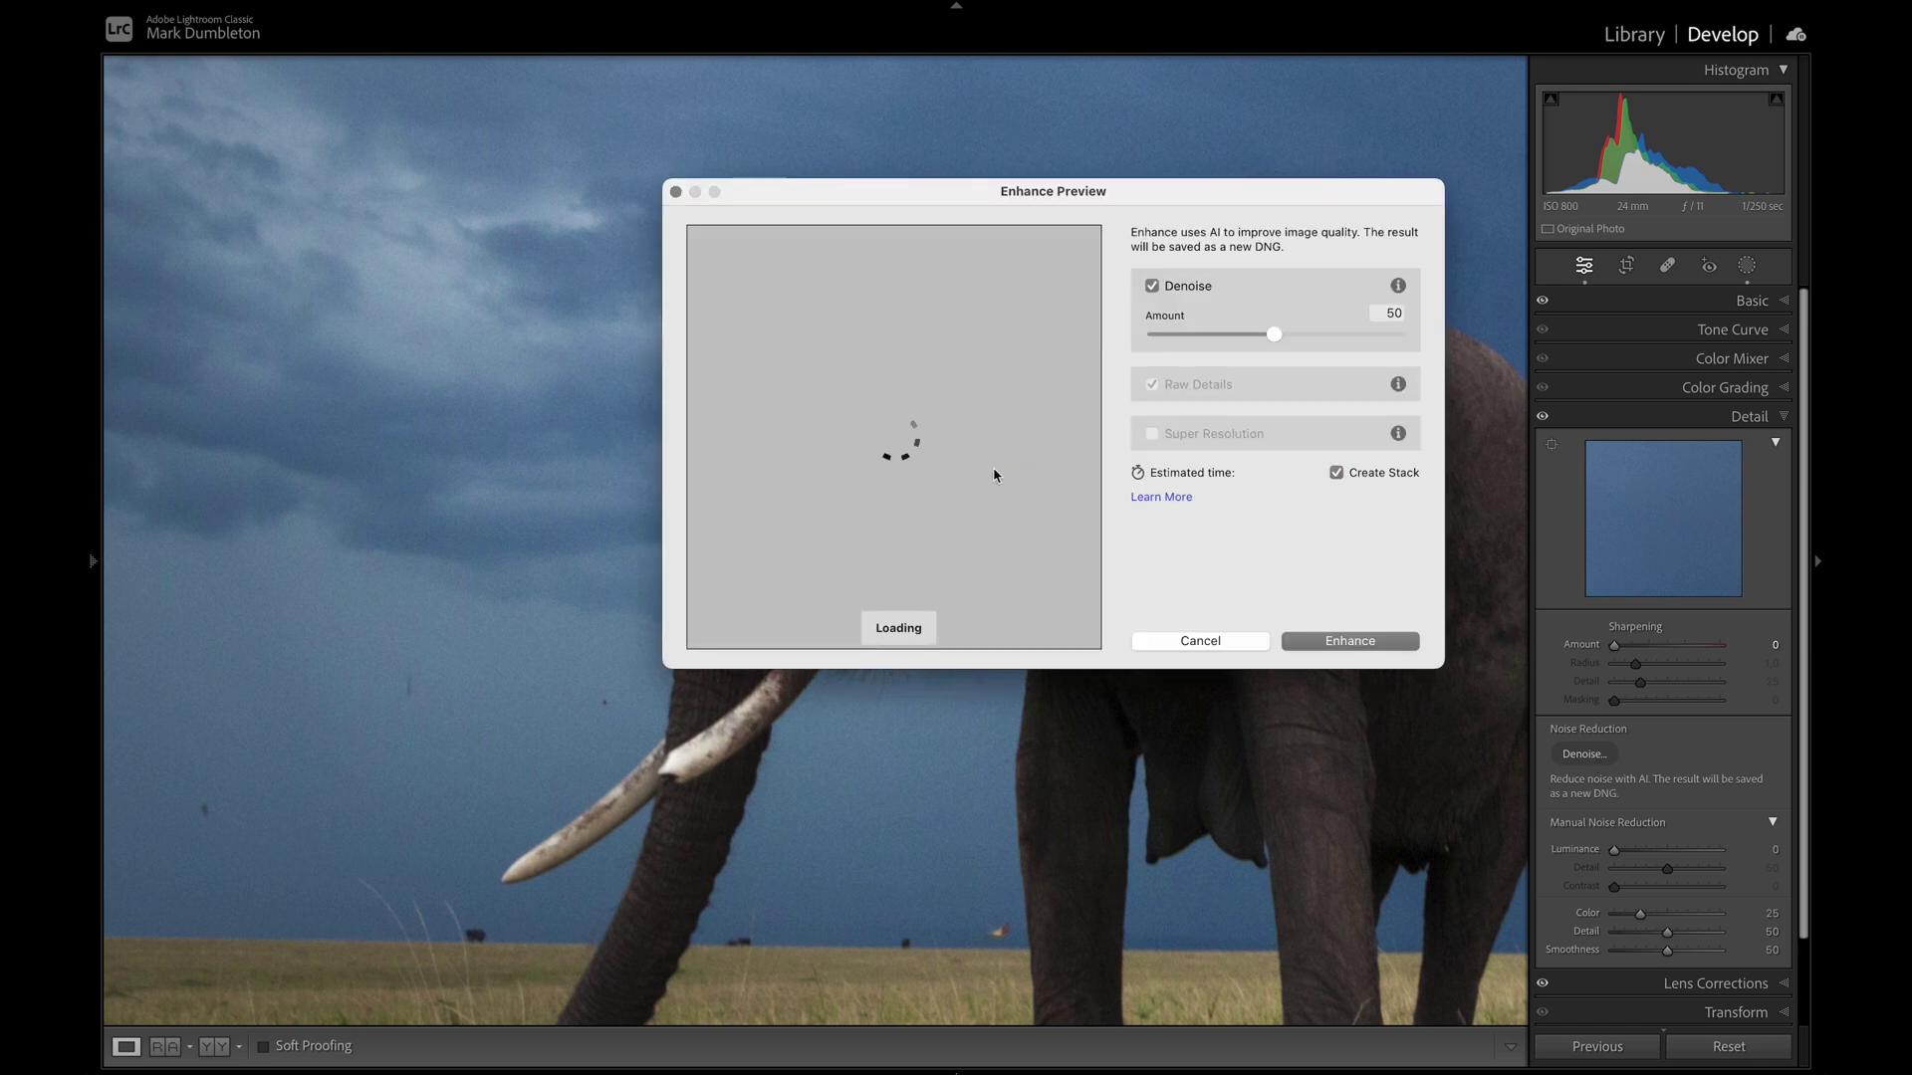
drag(1272, 340, 1251, 339)
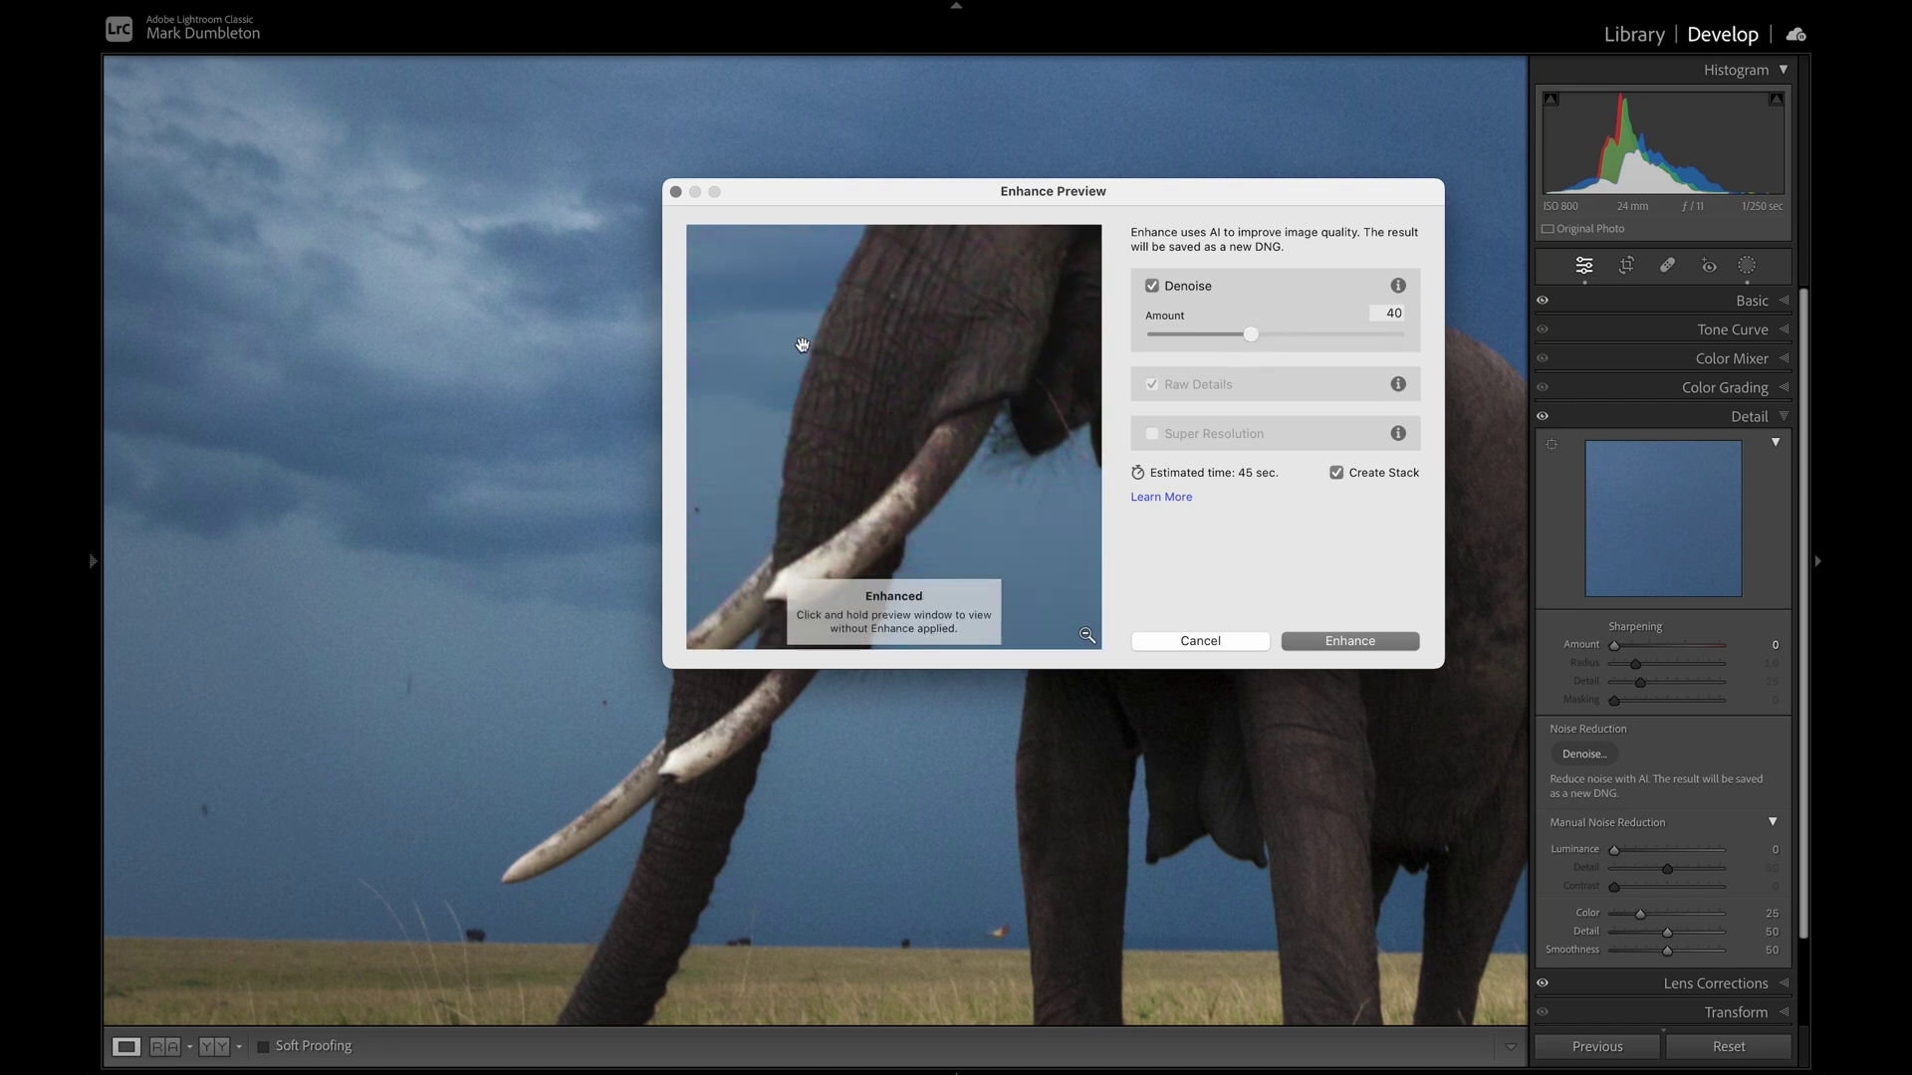
drag(866, 367, 795, 551)
drag(850, 458, 856, 458)
click(1350, 642)
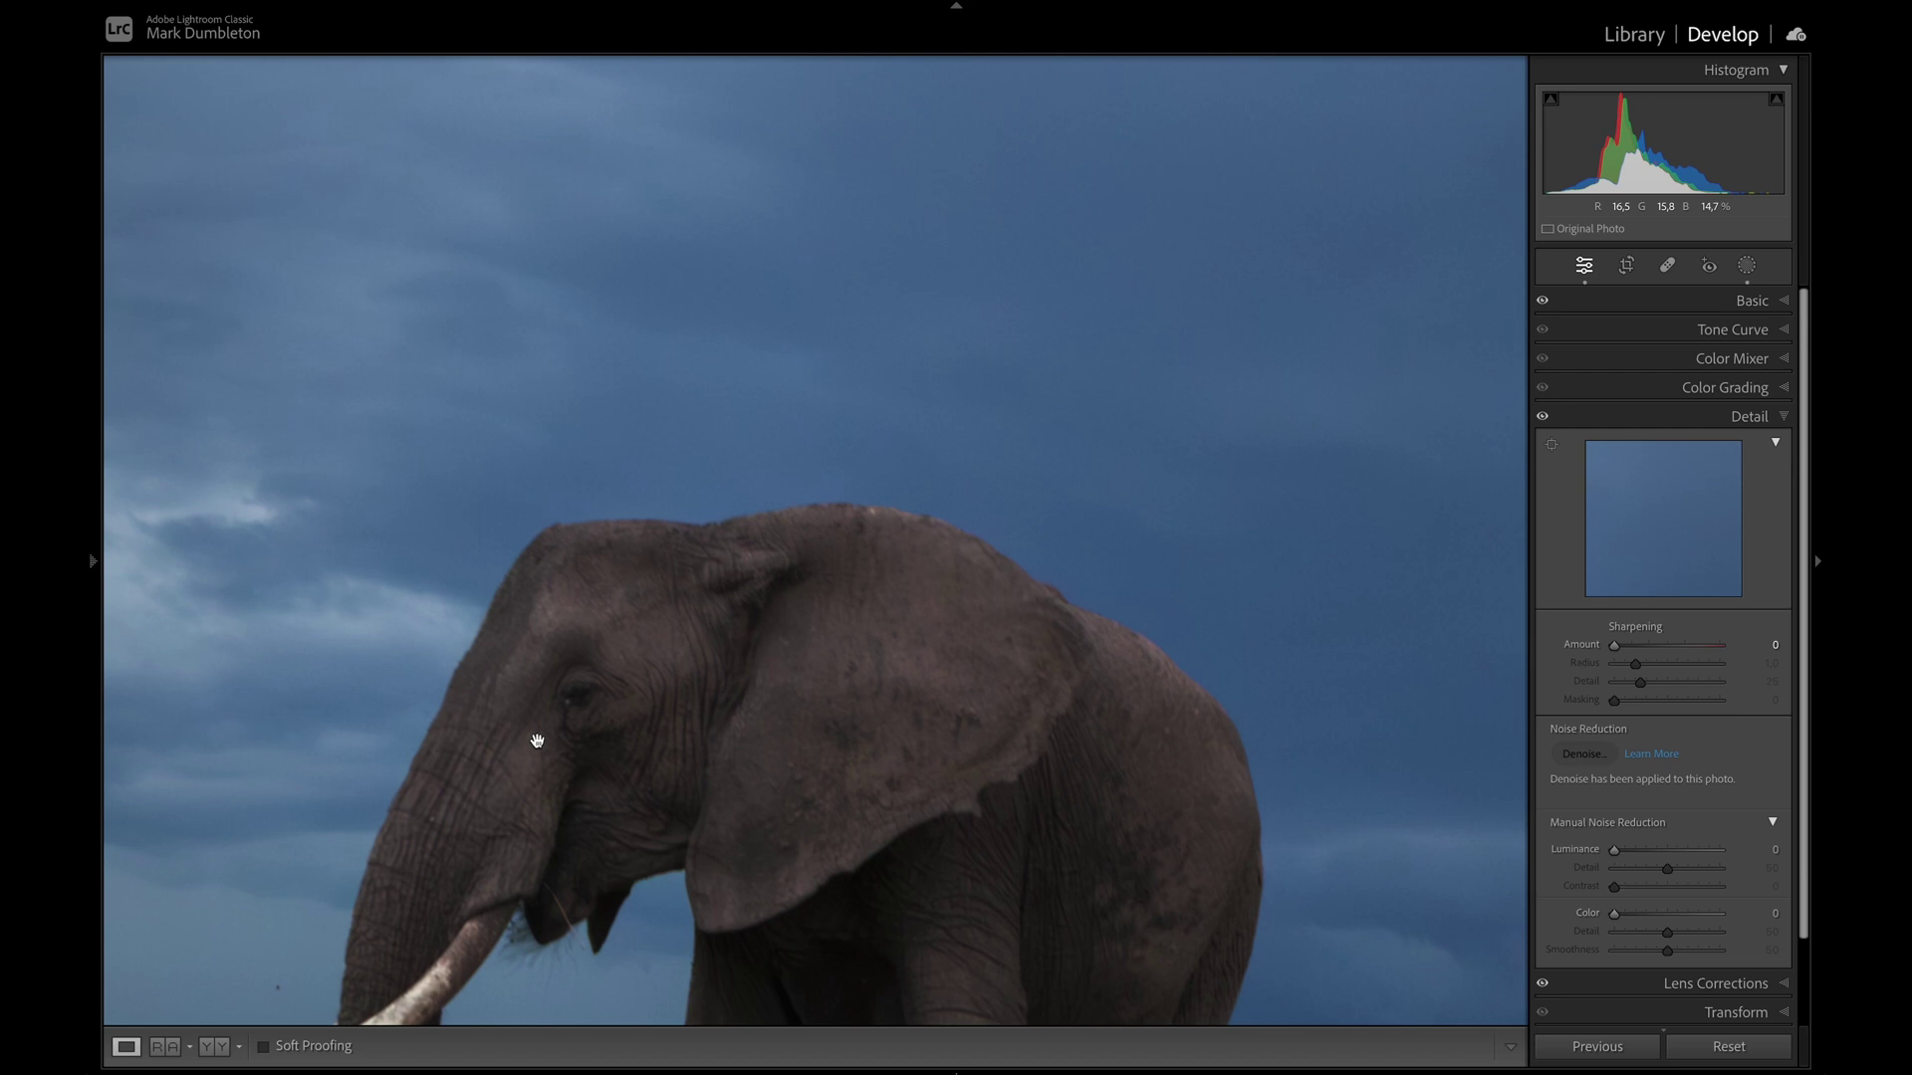
Inspect the denoised sky close up, then start Spot Removal with Visualize Spots revealing the dust specks
click(606, 661)
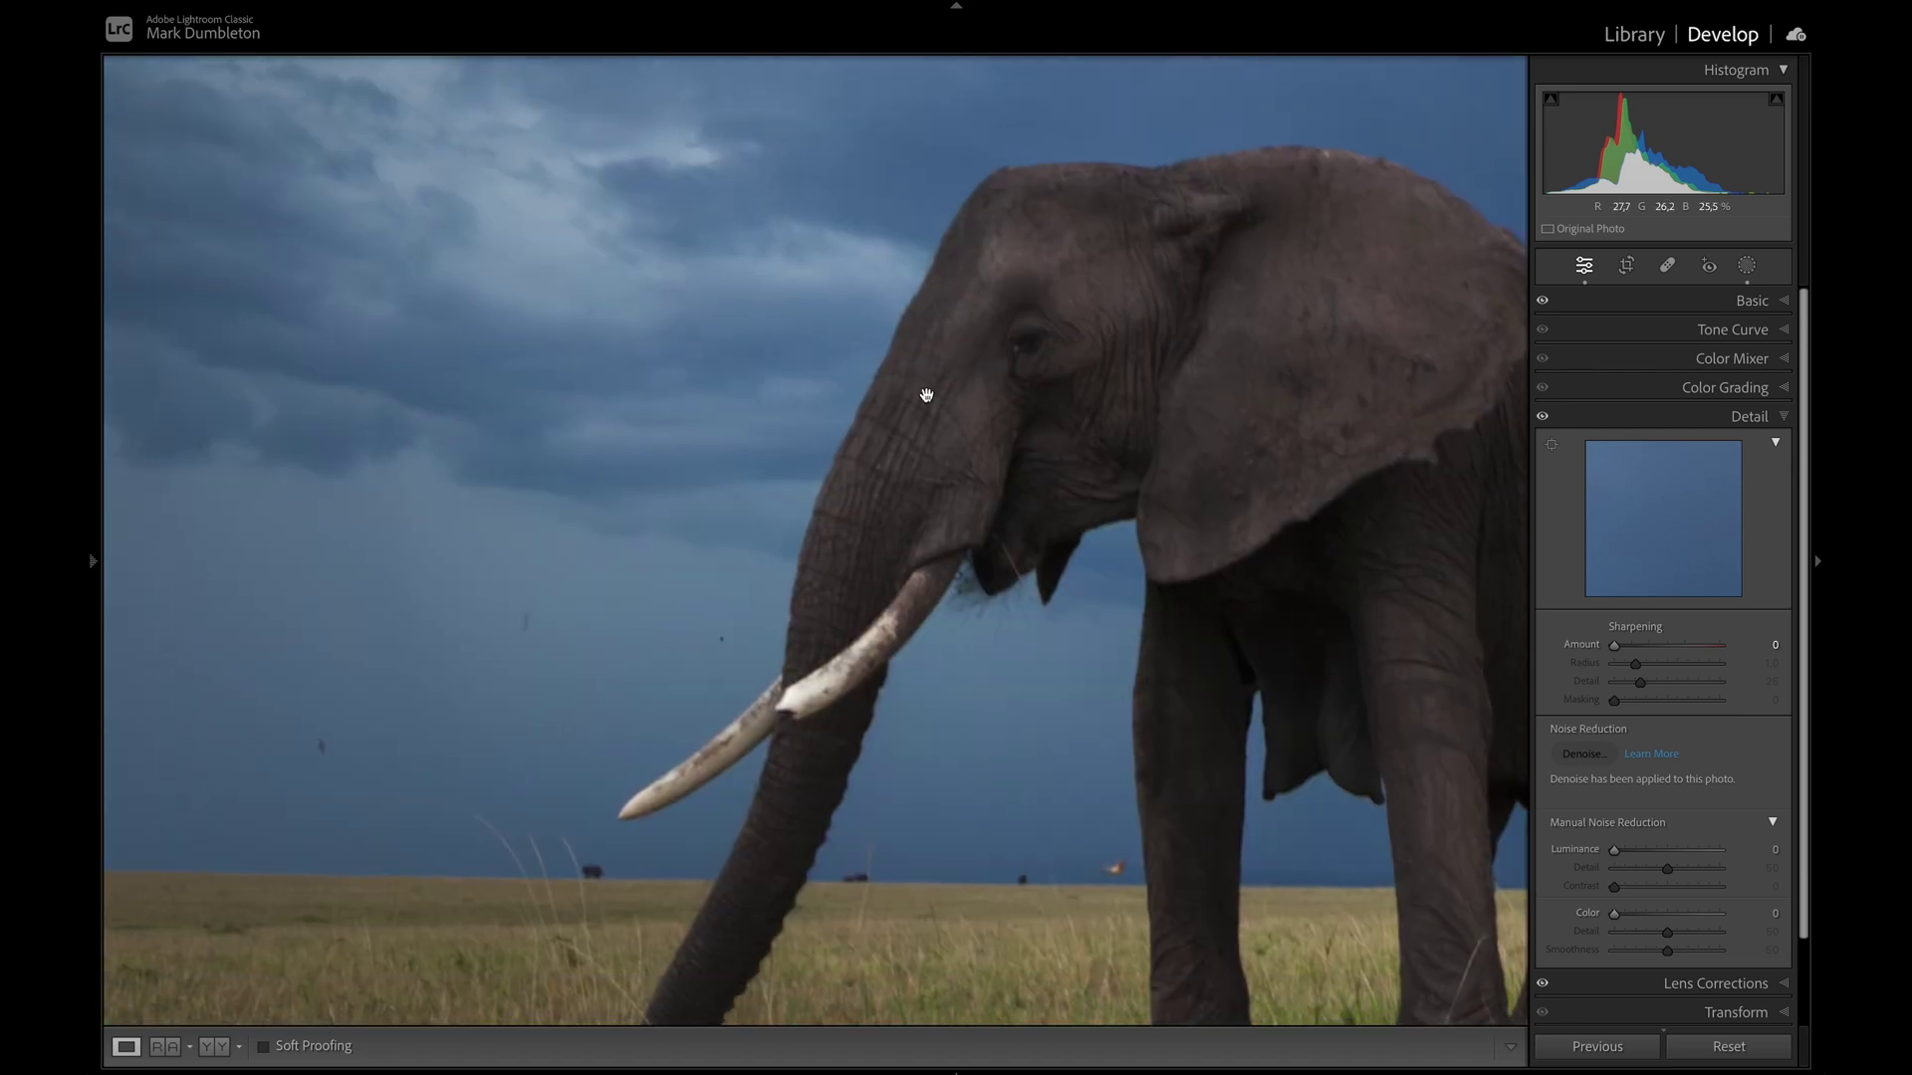
click(670, 726)
drag(319, 641, 450, 676)
click(1076, 659)
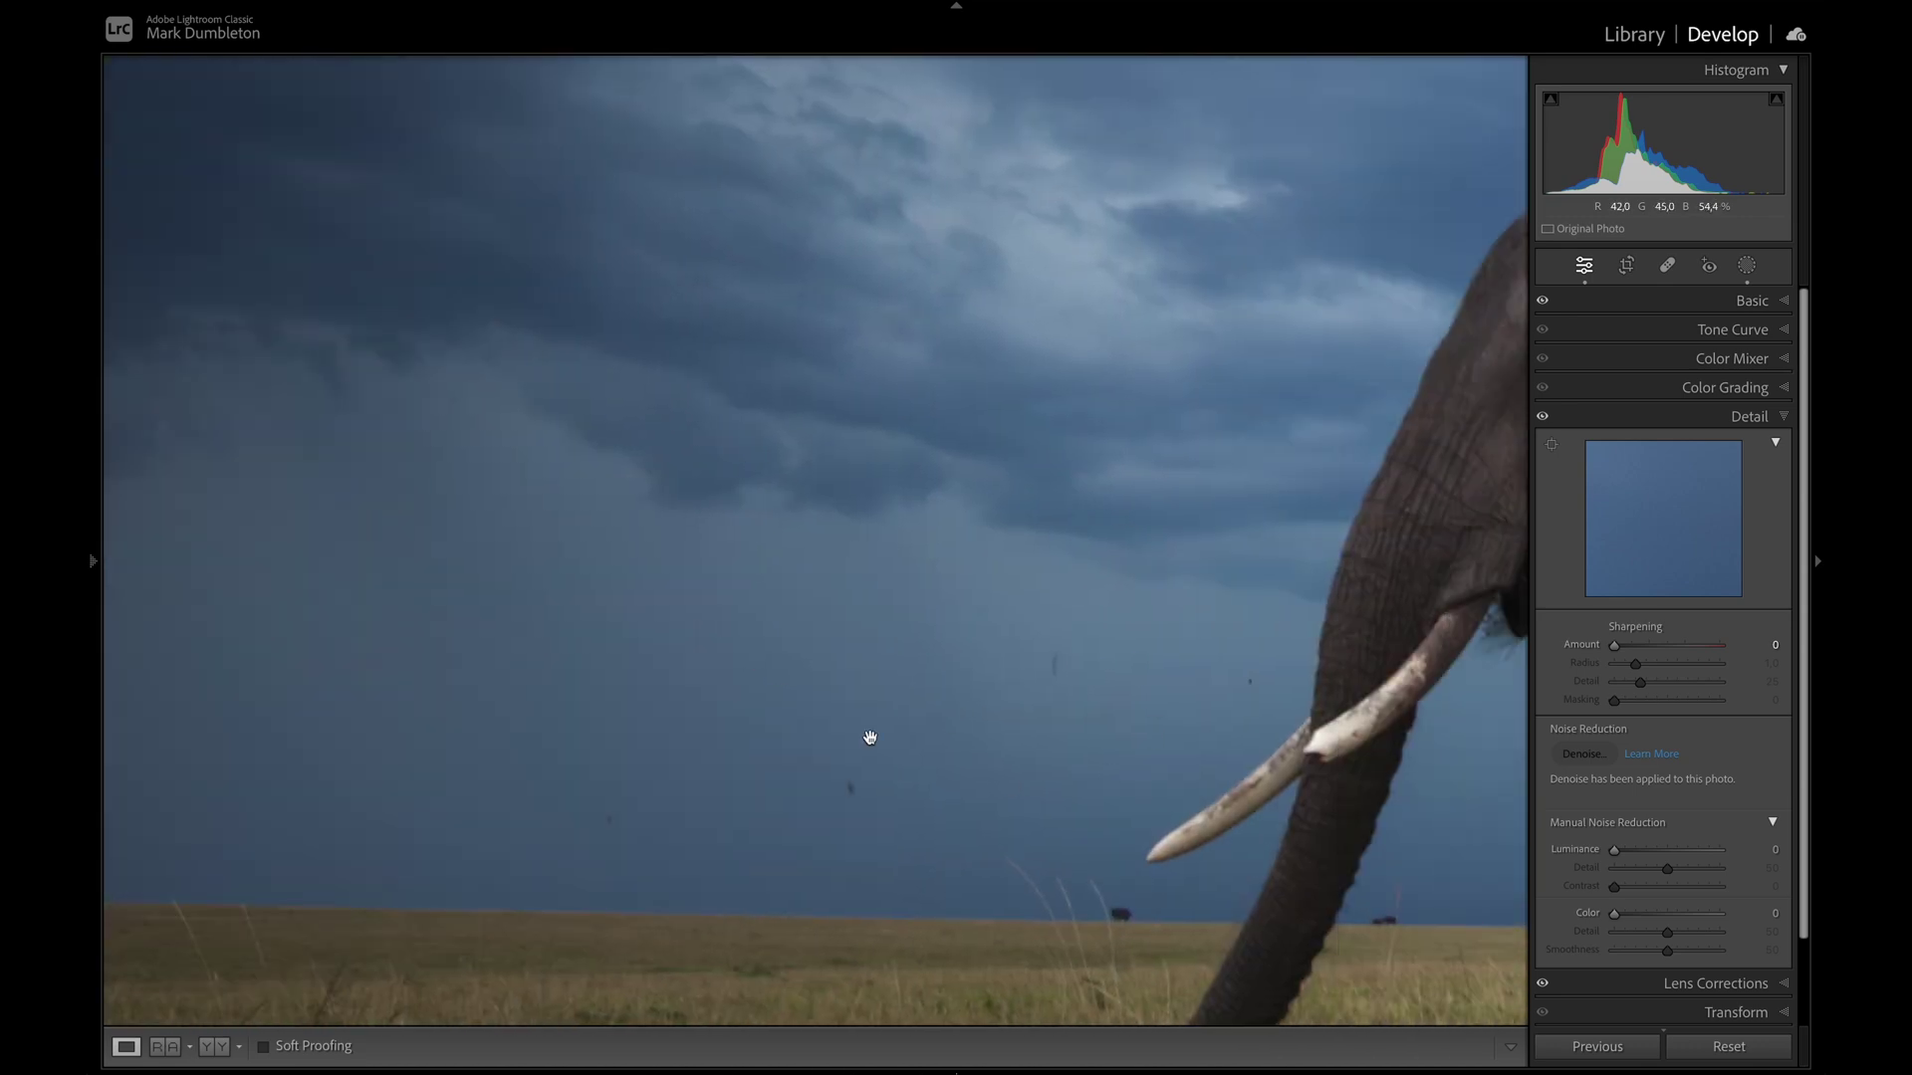
click(1667, 267)
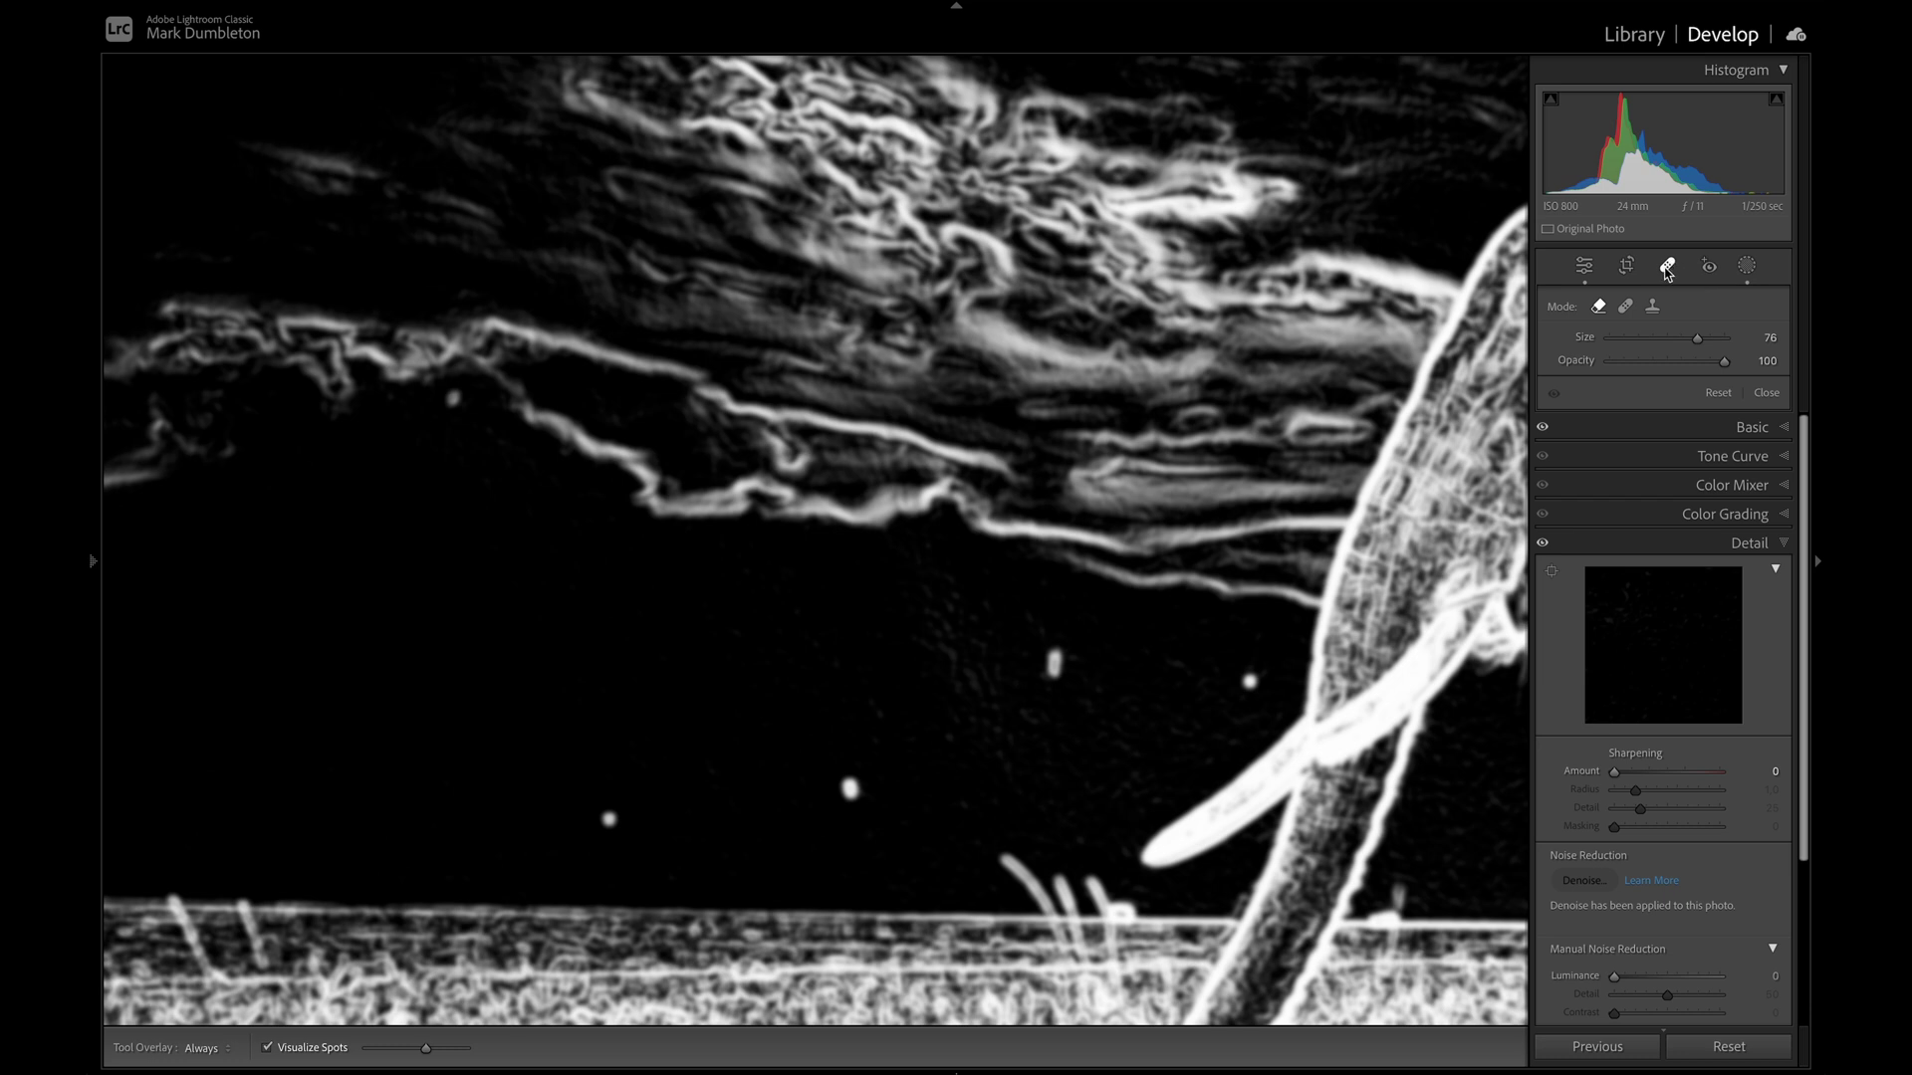
Turn off Visualize Spots and heal four dust specks in the sky
key(a)
scroll(731, 604, down, 3)
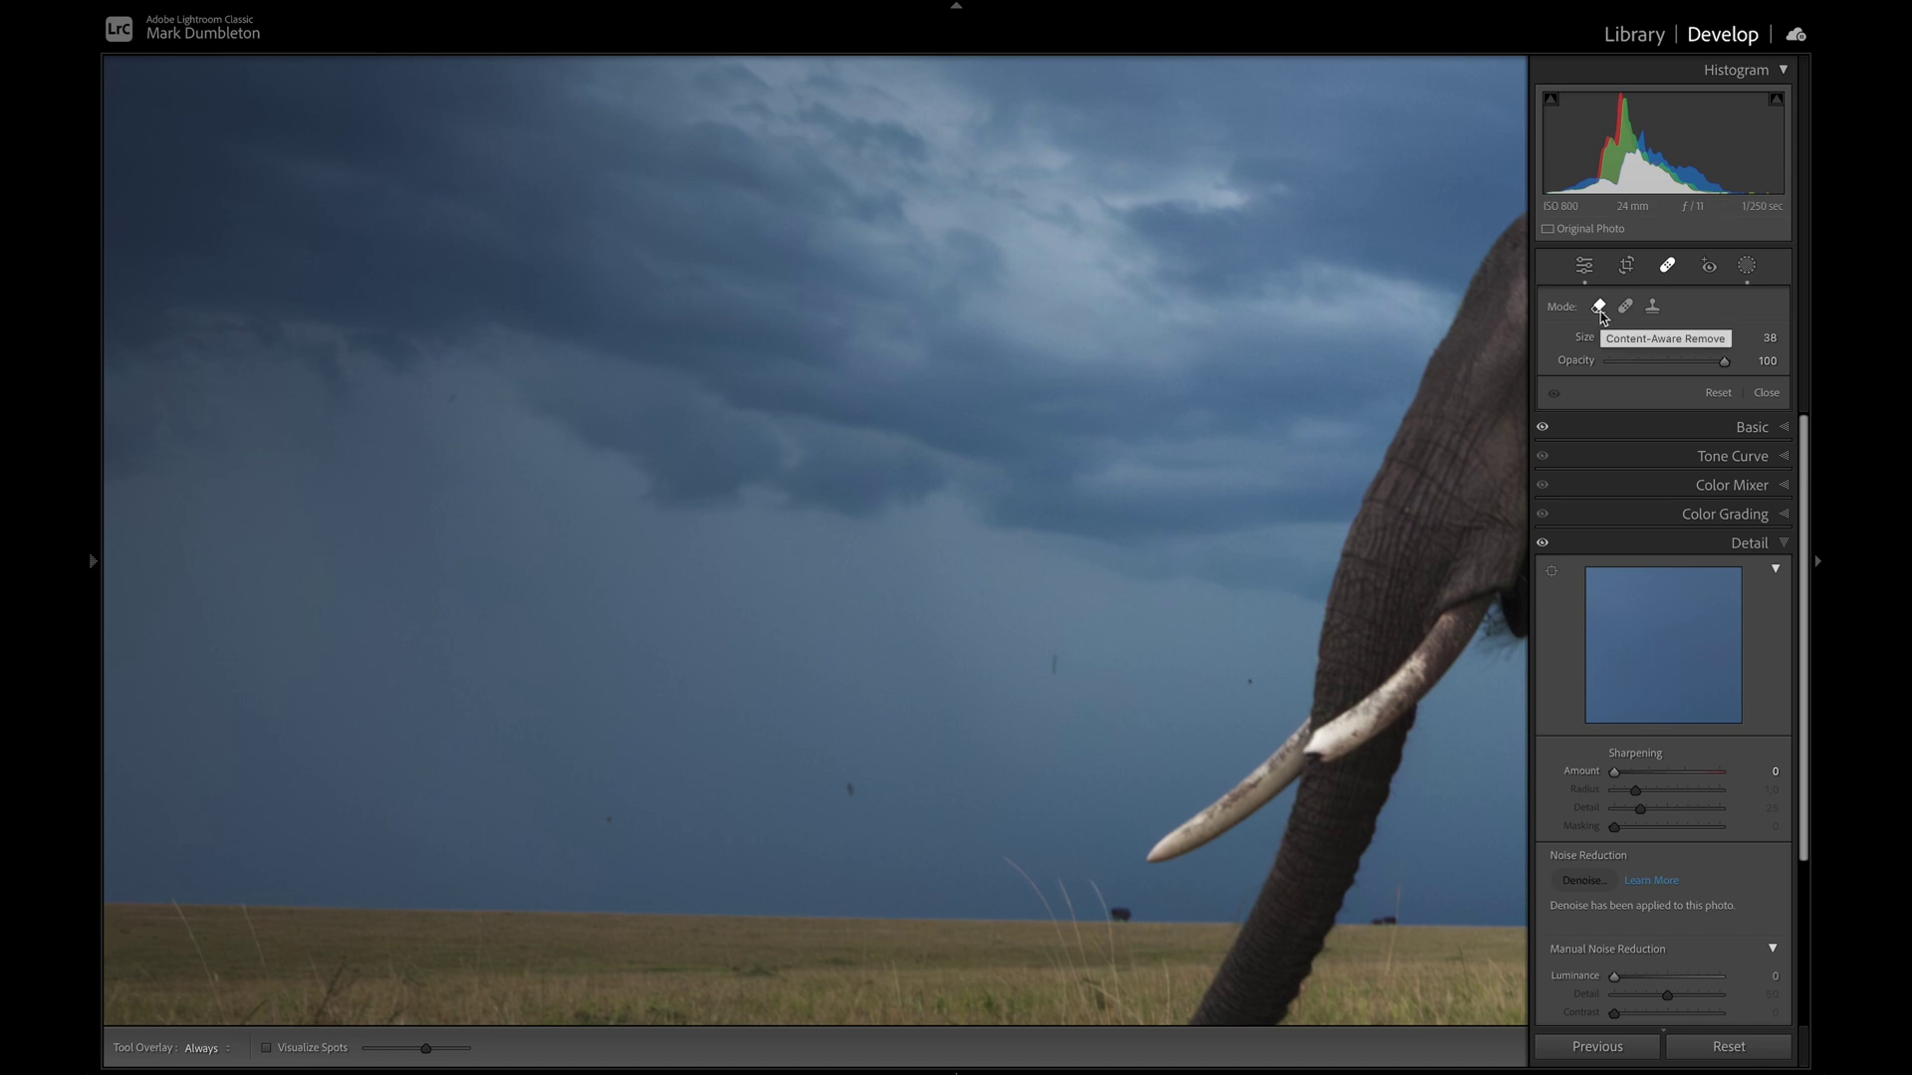
click(605, 824)
click(850, 790)
click(1063, 662)
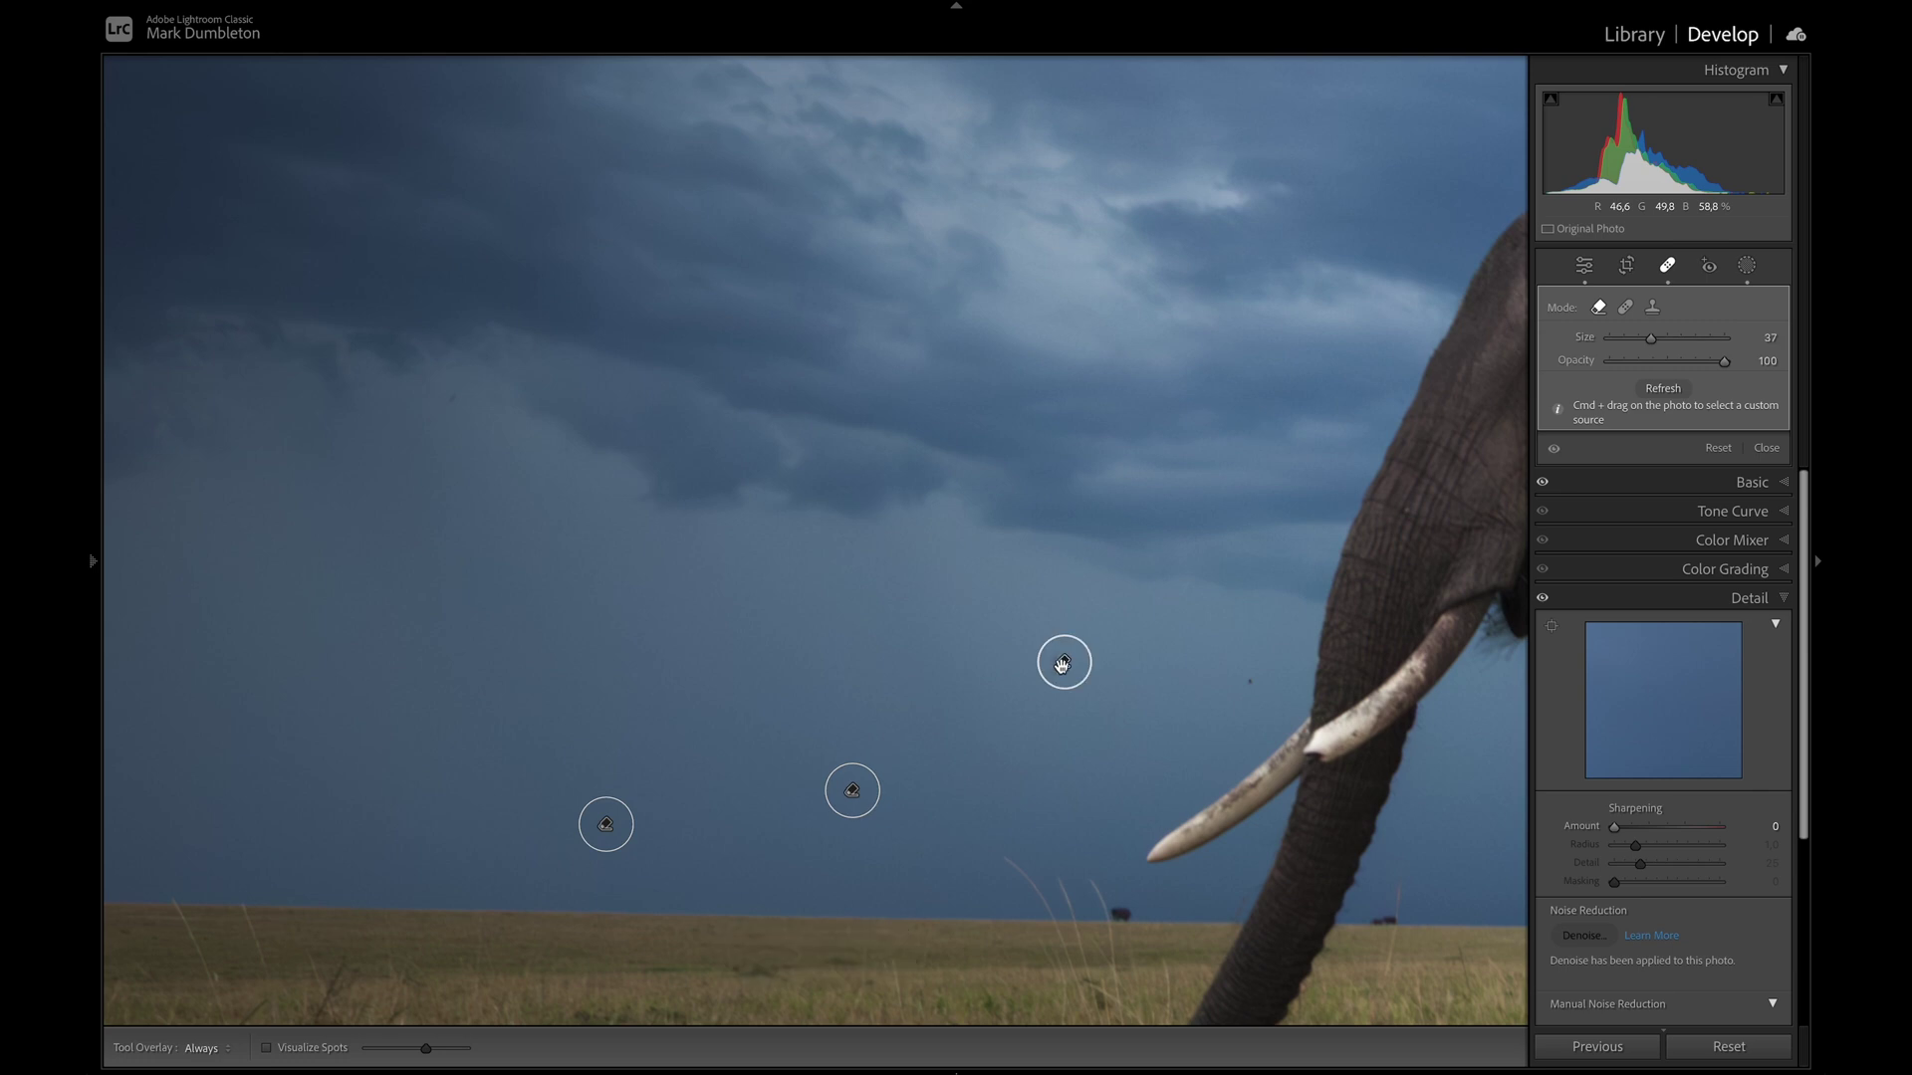
click(1249, 670)
Shrink the healing brush, heal one more speck just above the horizon, and fit the photo
scroll(557, 441, right, 10)
scroll(457, 576, down, 5)
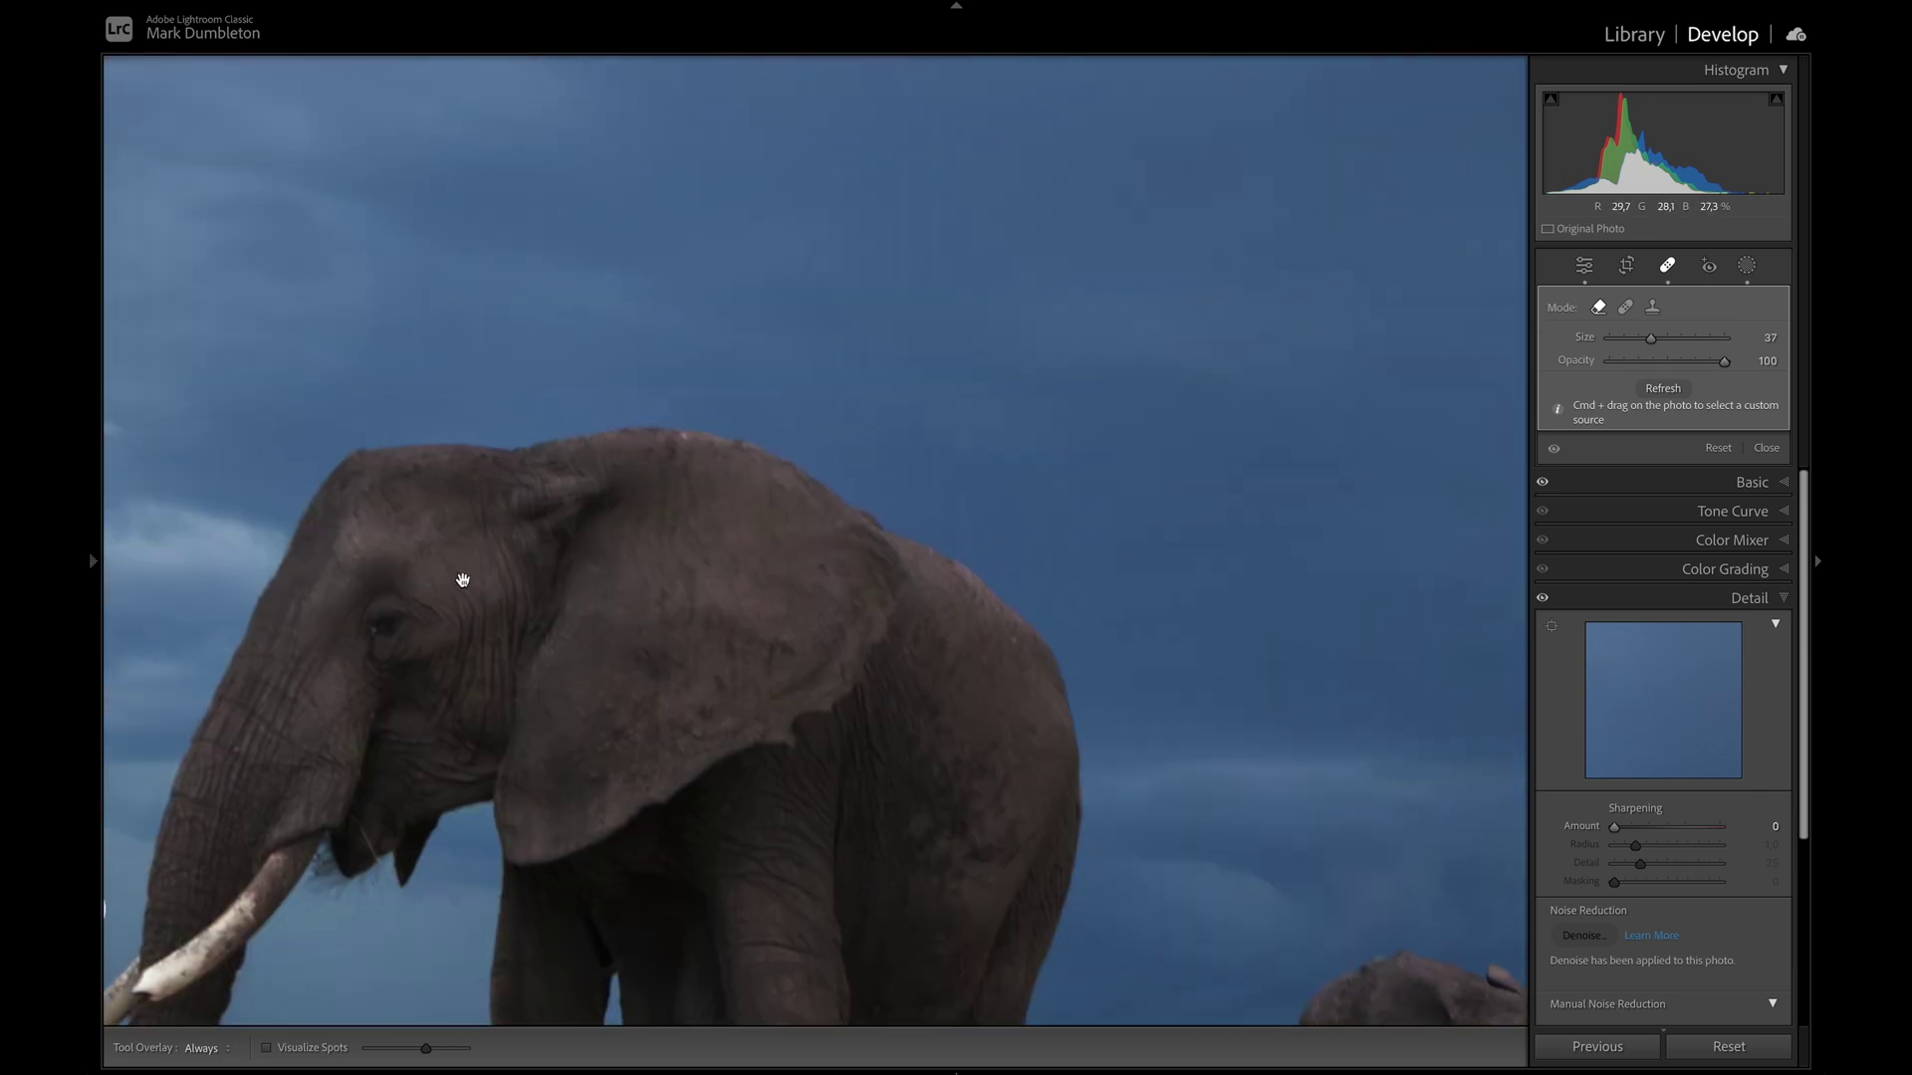
scroll(520, 841, down, 5)
scroll(568, 418, left, 5)
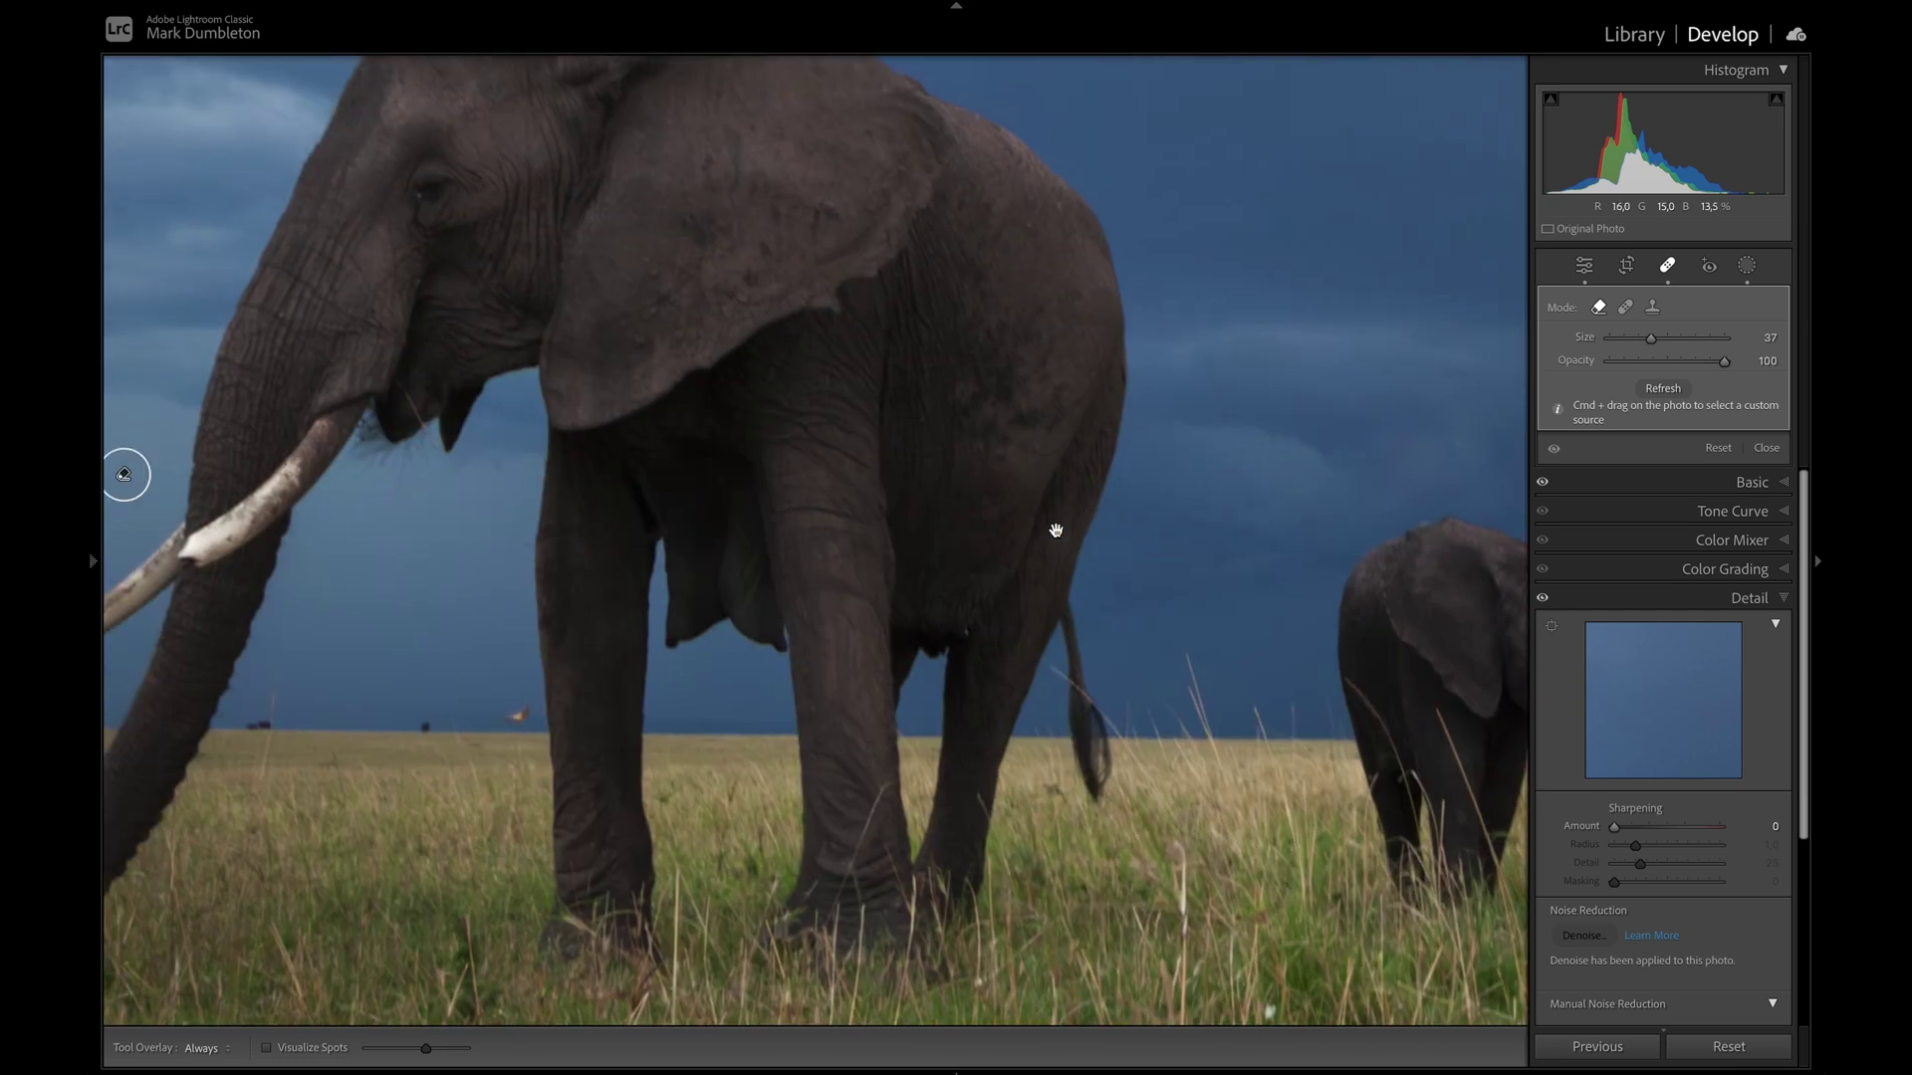
key(bracketleft)
key(bracketleft)
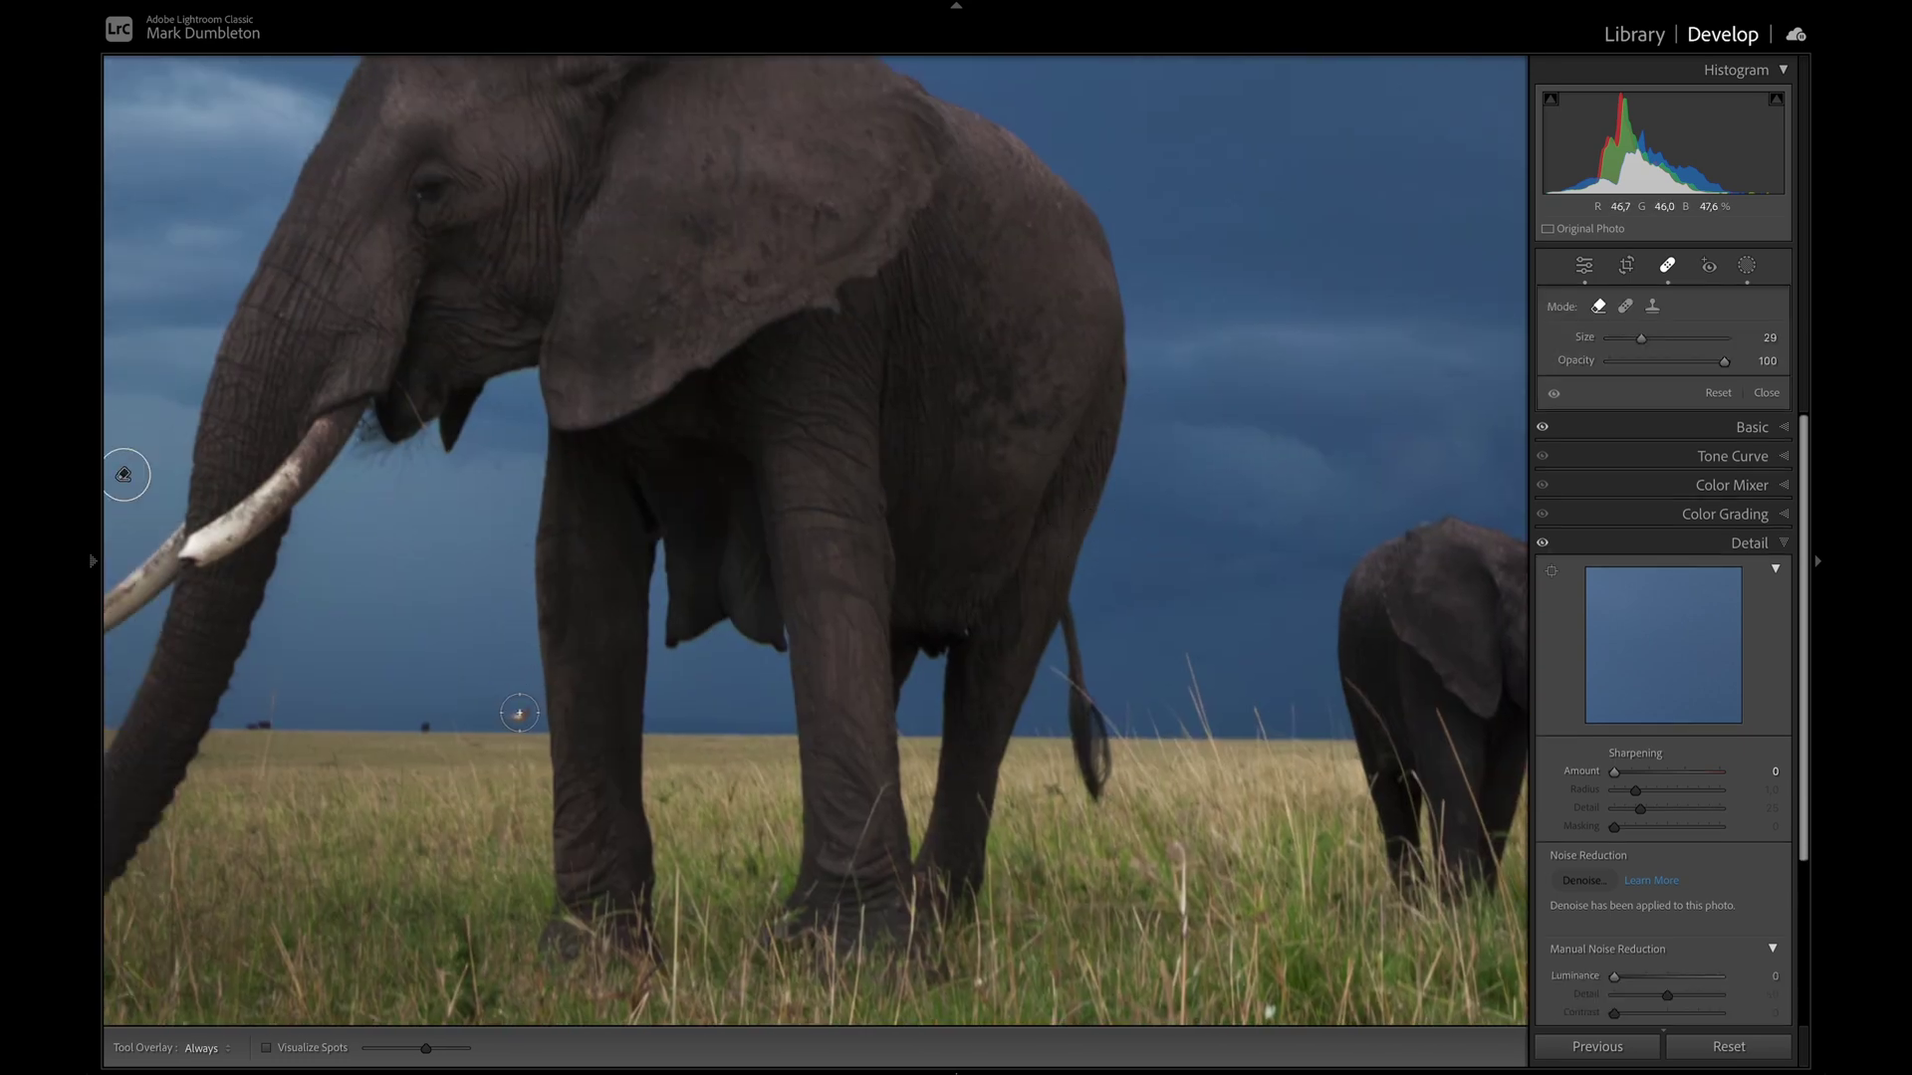
click(517, 712)
scroll(713, 554, left, 10)
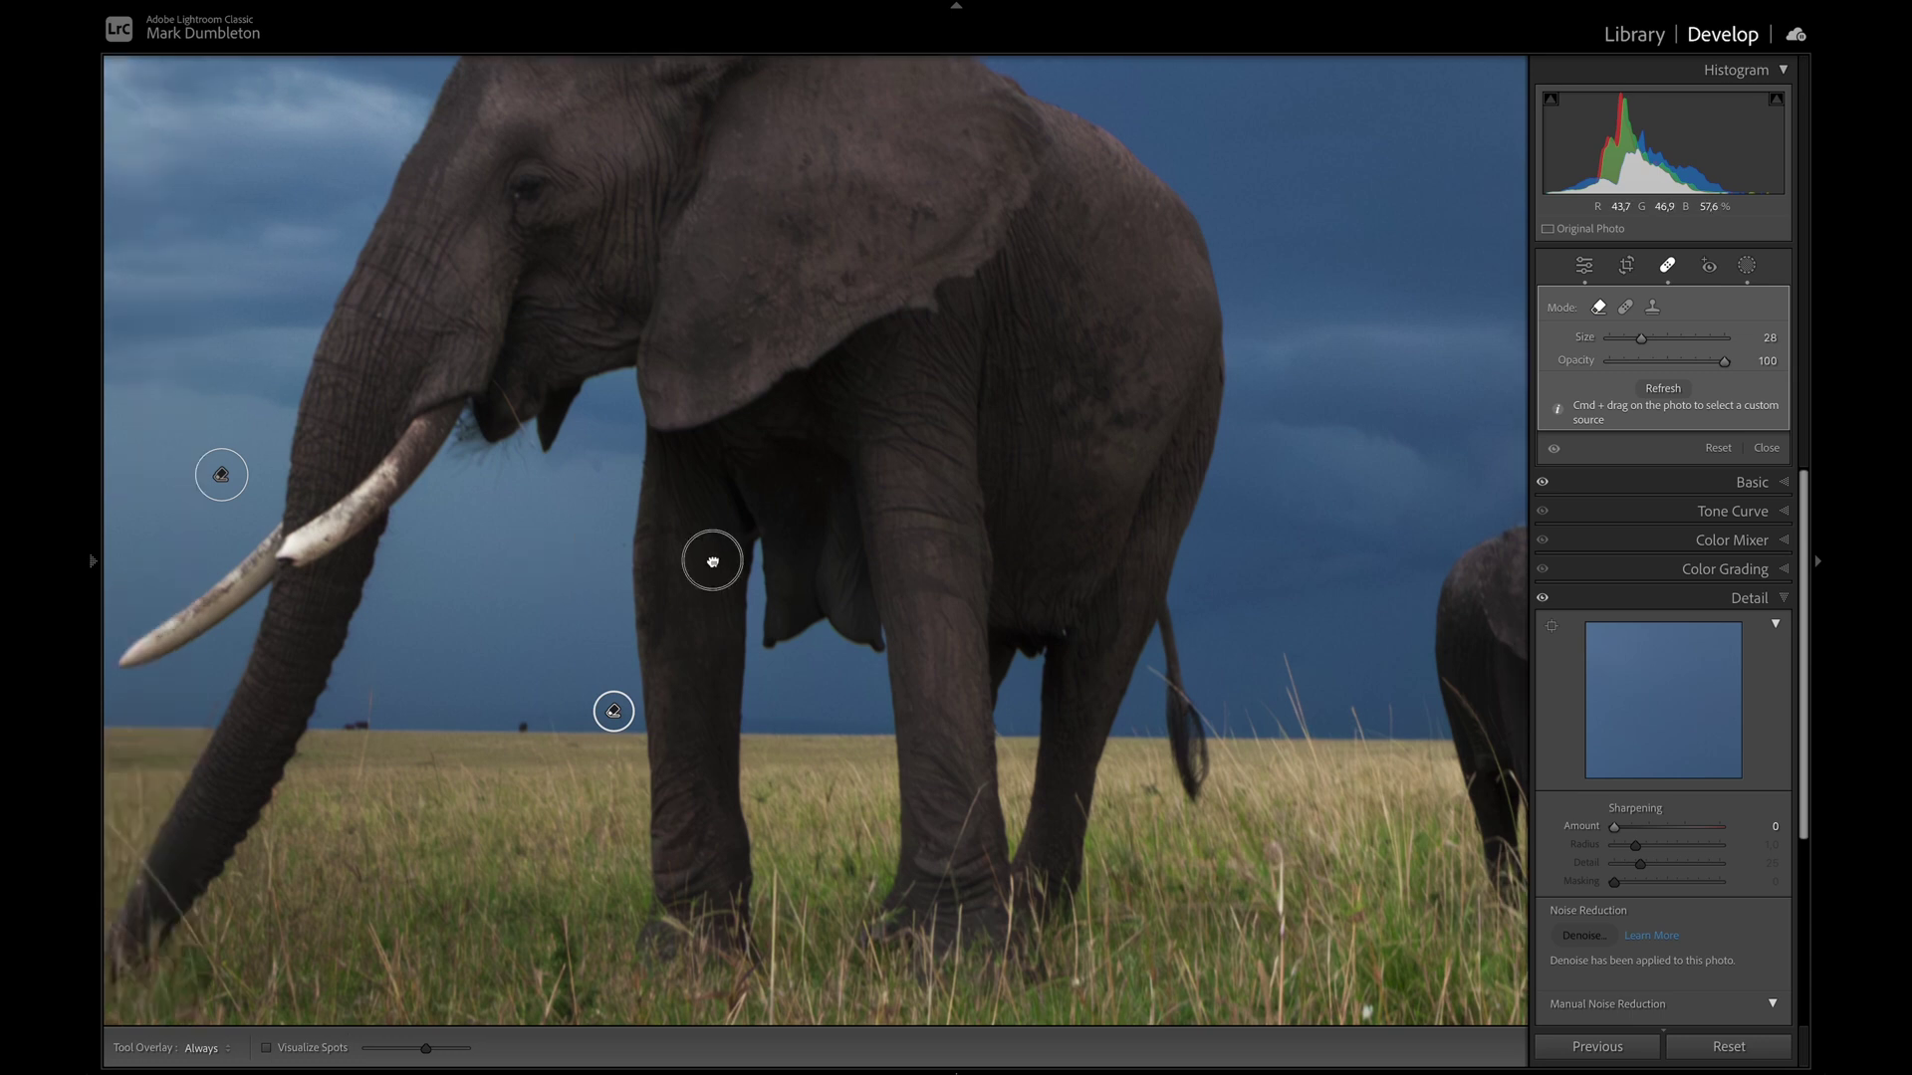
scroll(866, 455, left, 15)
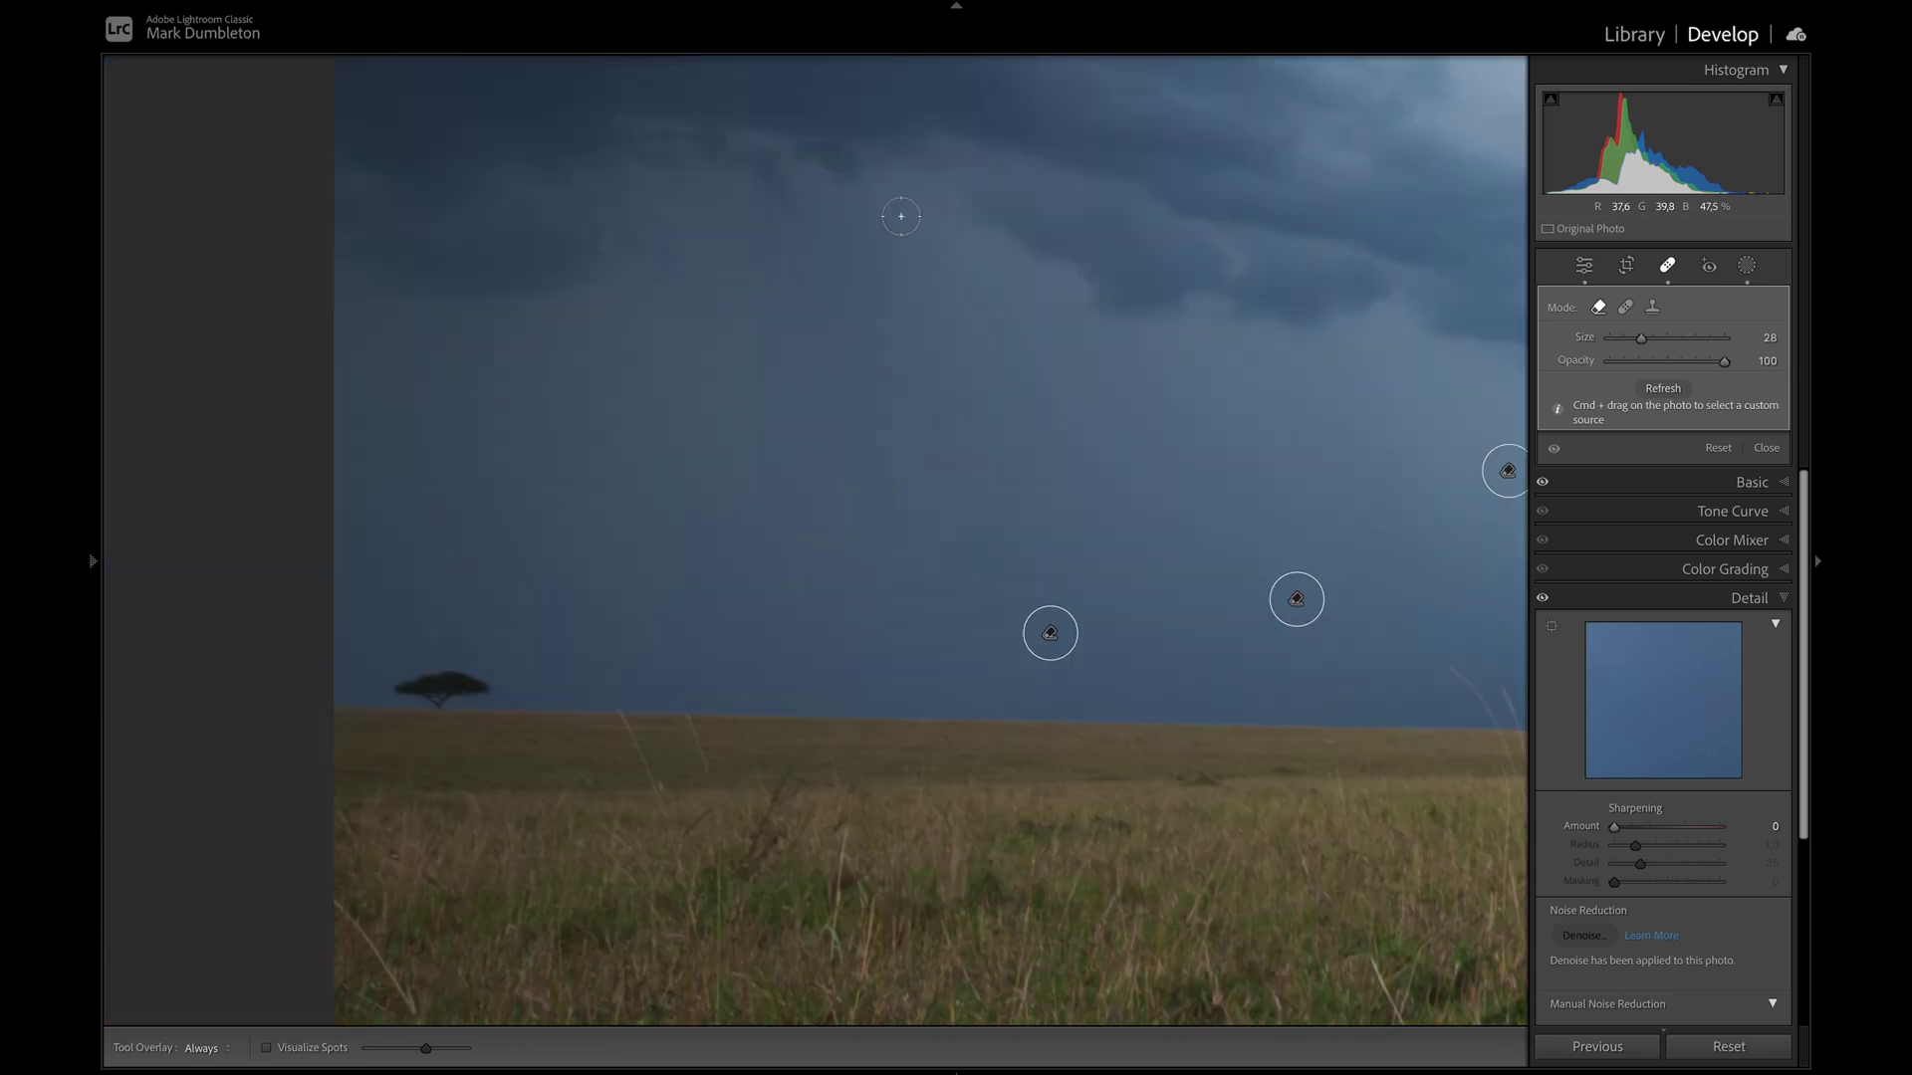
key(z)
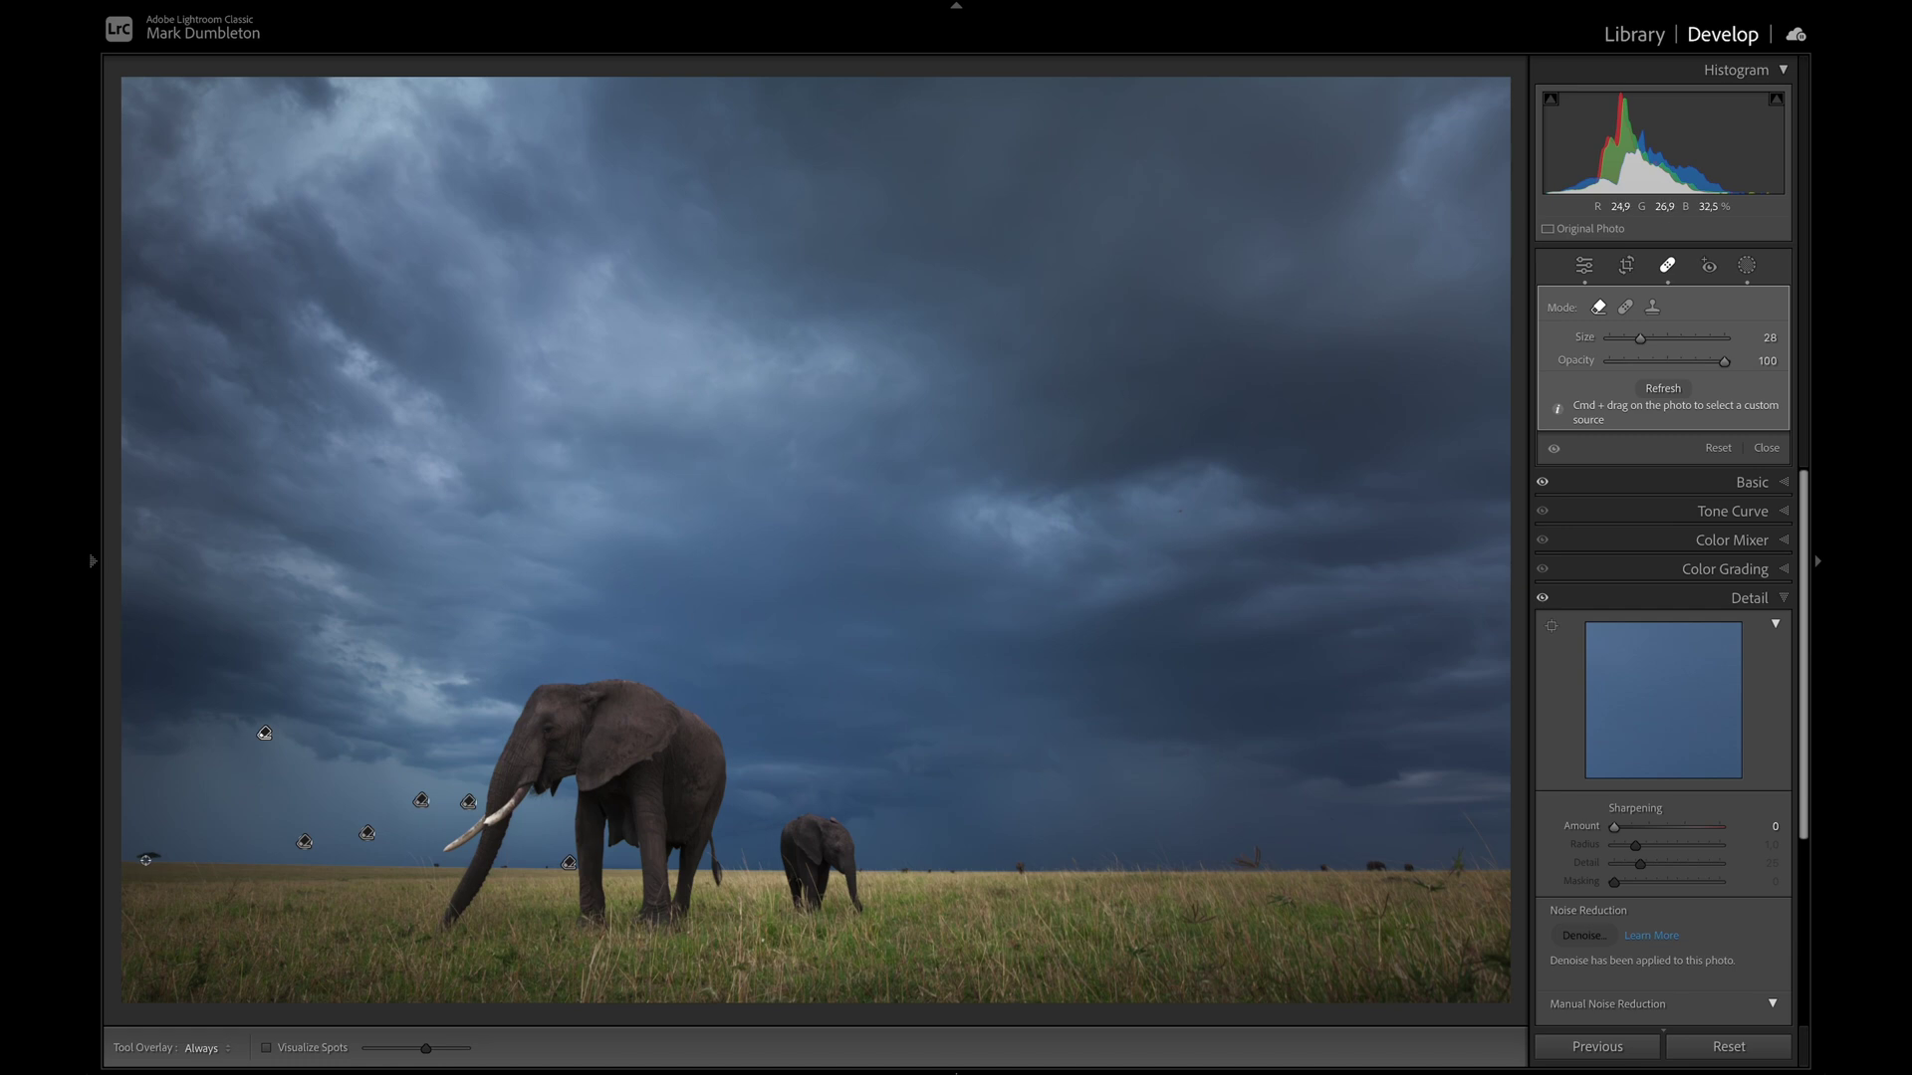
Paint out the small acacia tree on the left horizon and close Spot Removal
key(z)
scroll(431, 734, up, 4)
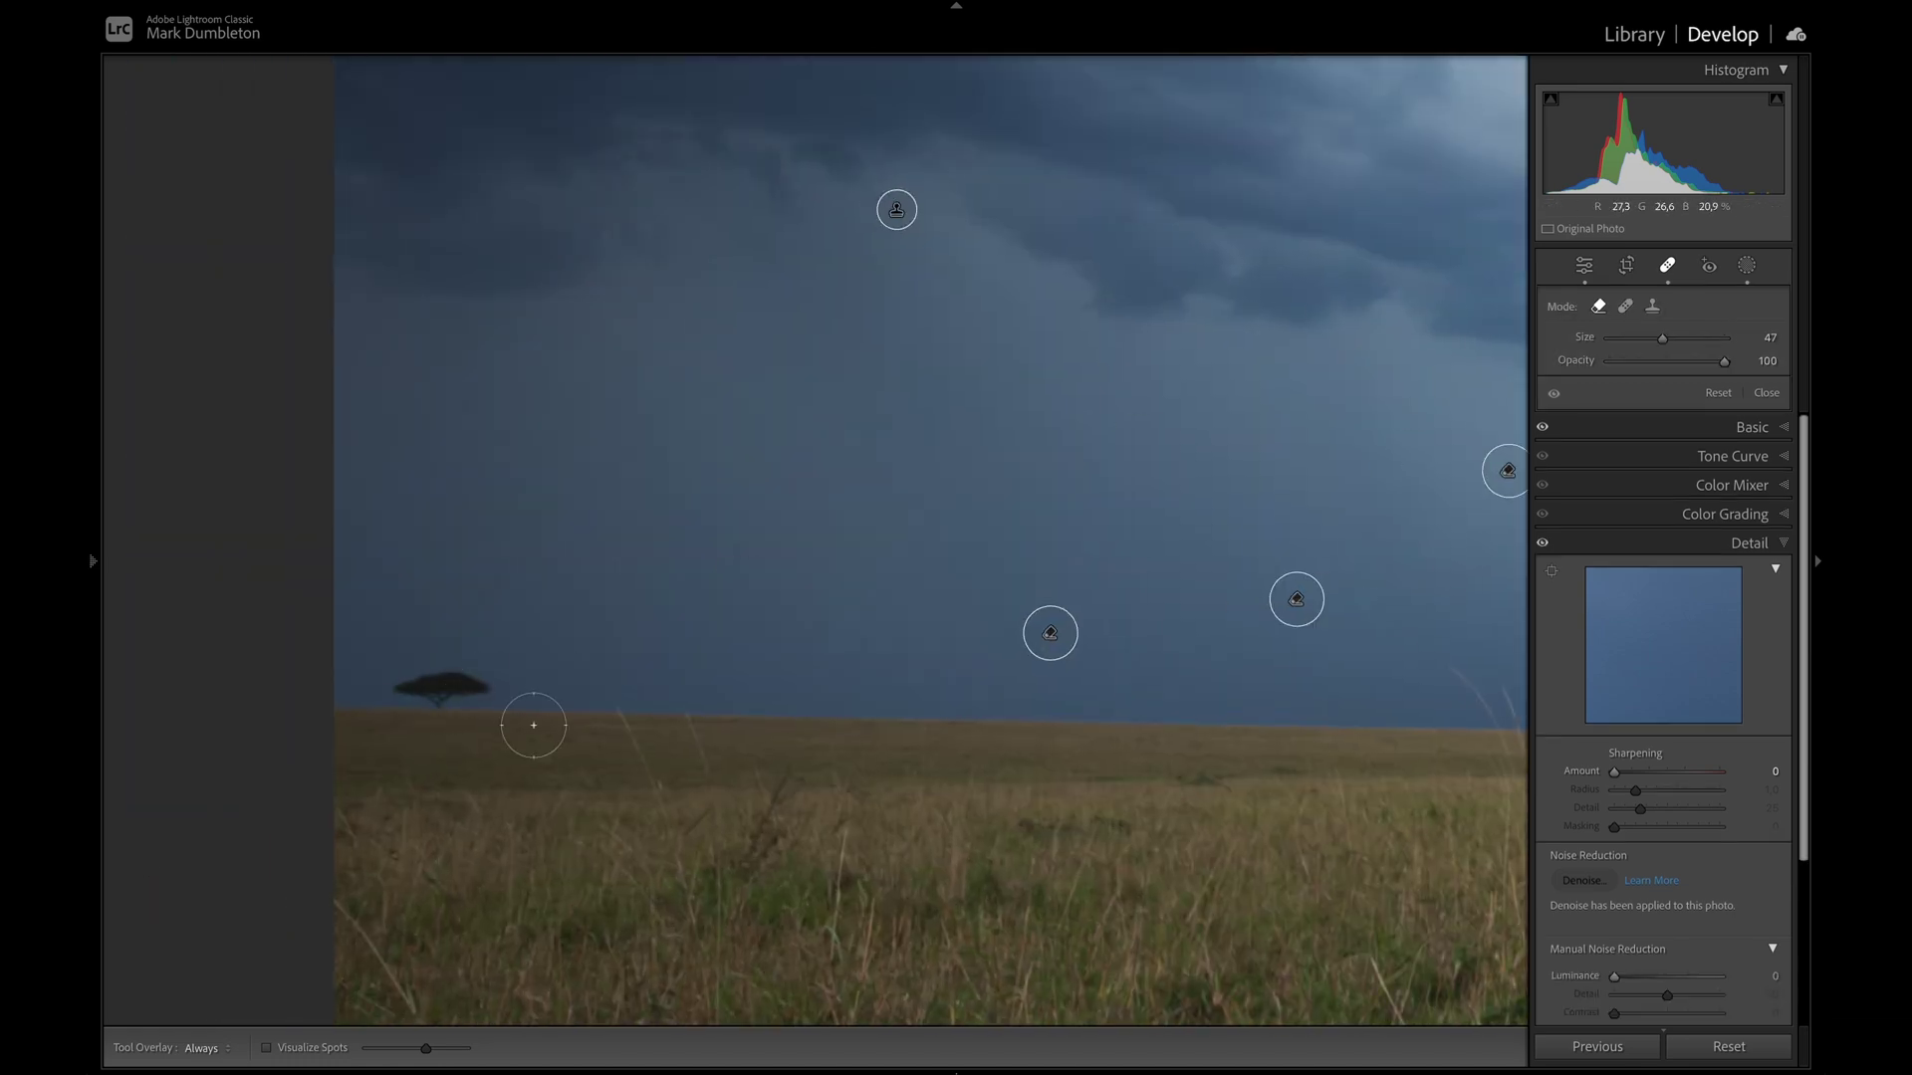
drag(485, 692, 392, 691)
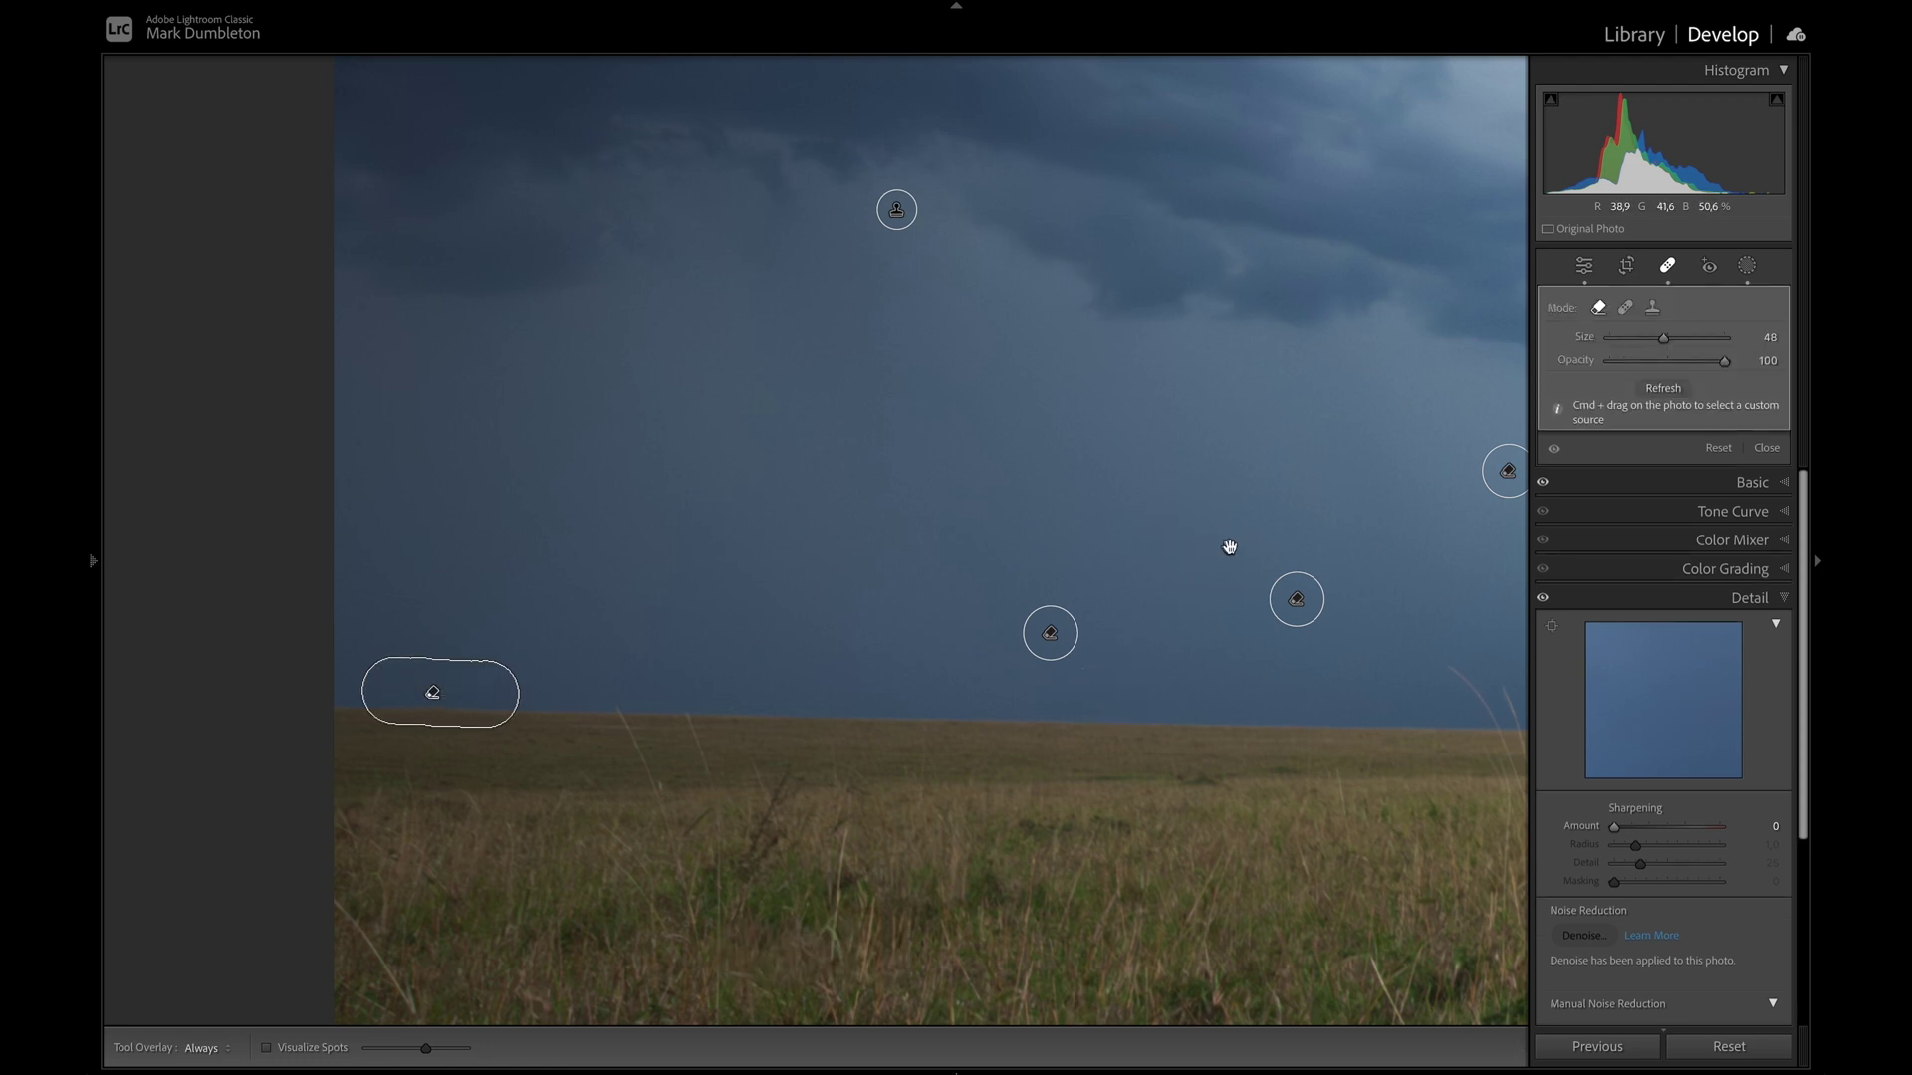
drag(1230, 546, 798, 546)
scroll(649, 662, up, 3)
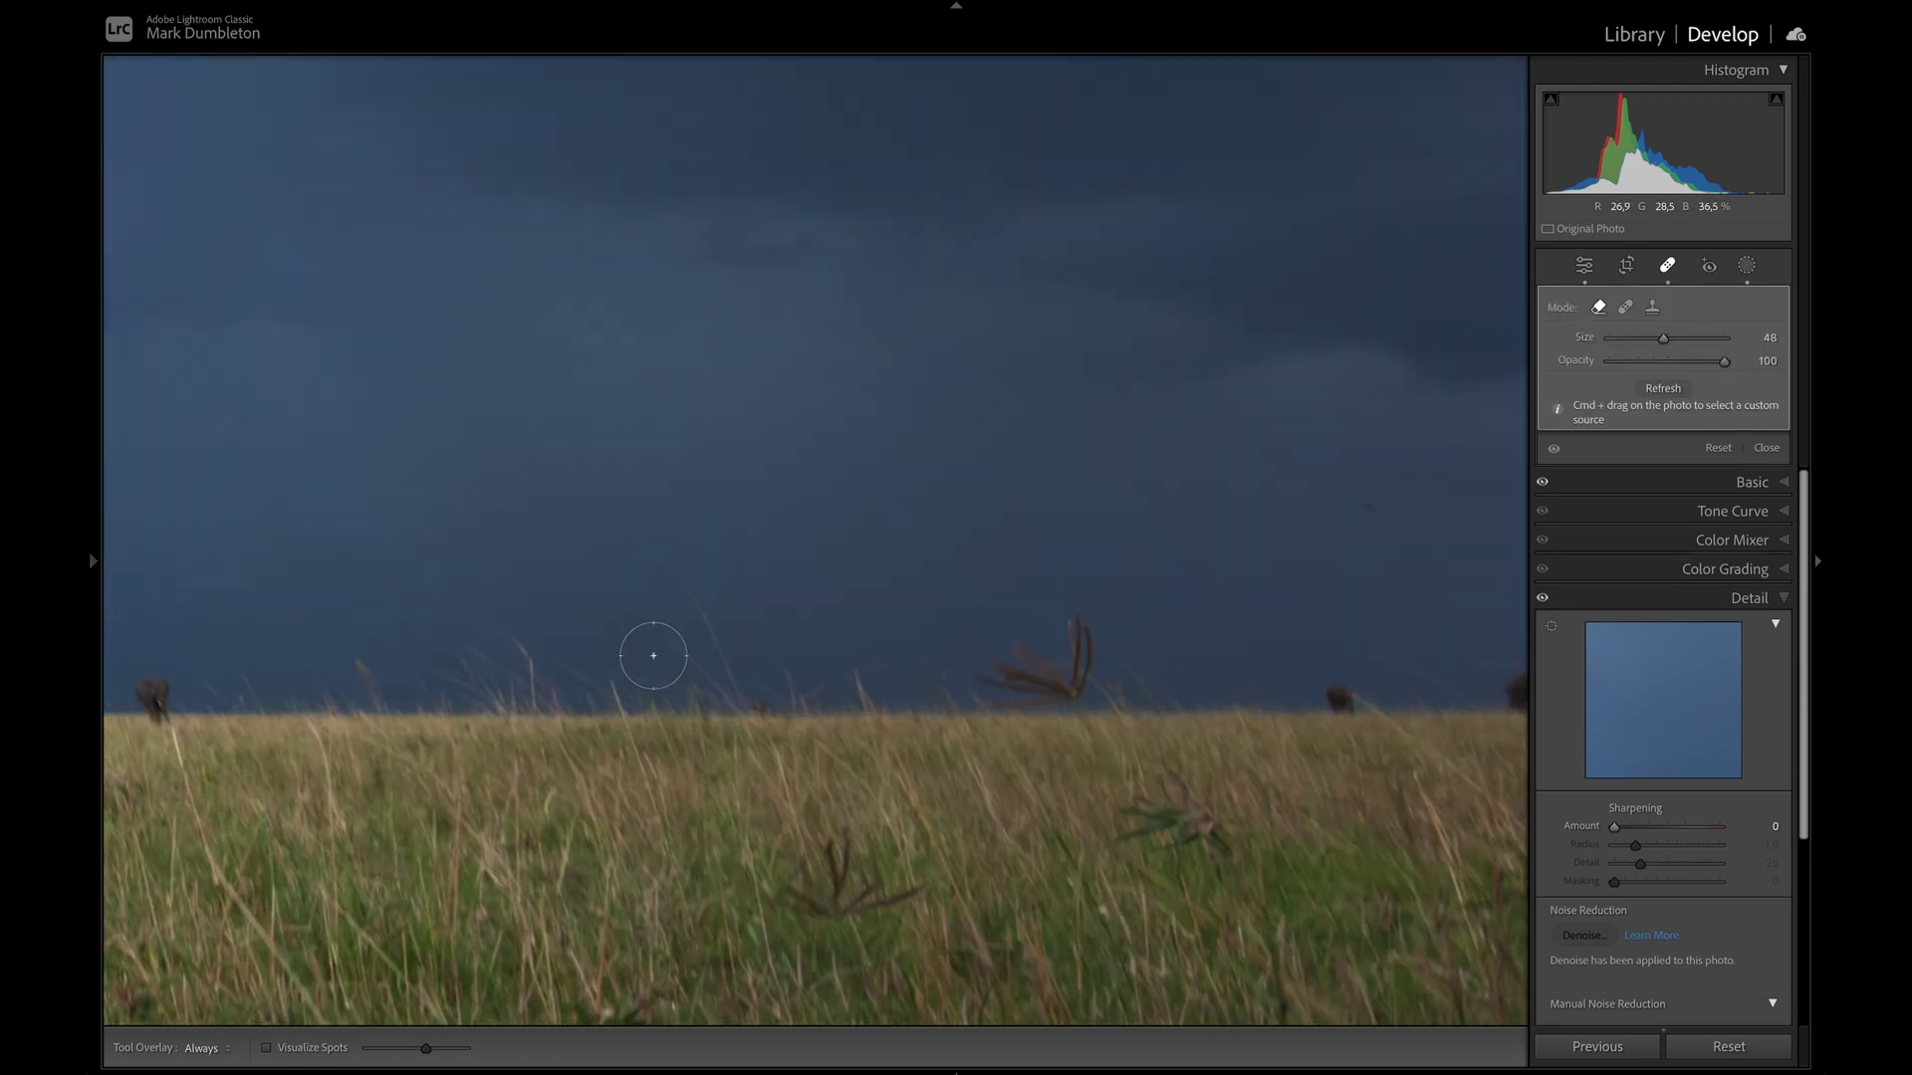
scroll(1375, 509, down, 4)
scroll(1374, 509, down, 1)
mouse_move(1072, 679)
mouse_down()
mouse_move(991, 692)
mouse_move(983, 665)
mouse_move(1024, 667)
mouse_move(1018, 641)
mouse_move(1049, 672)
mouse_move(1066, 629)
mouse_move(1081, 673)
mouse_move(985, 692)
mouse_up()
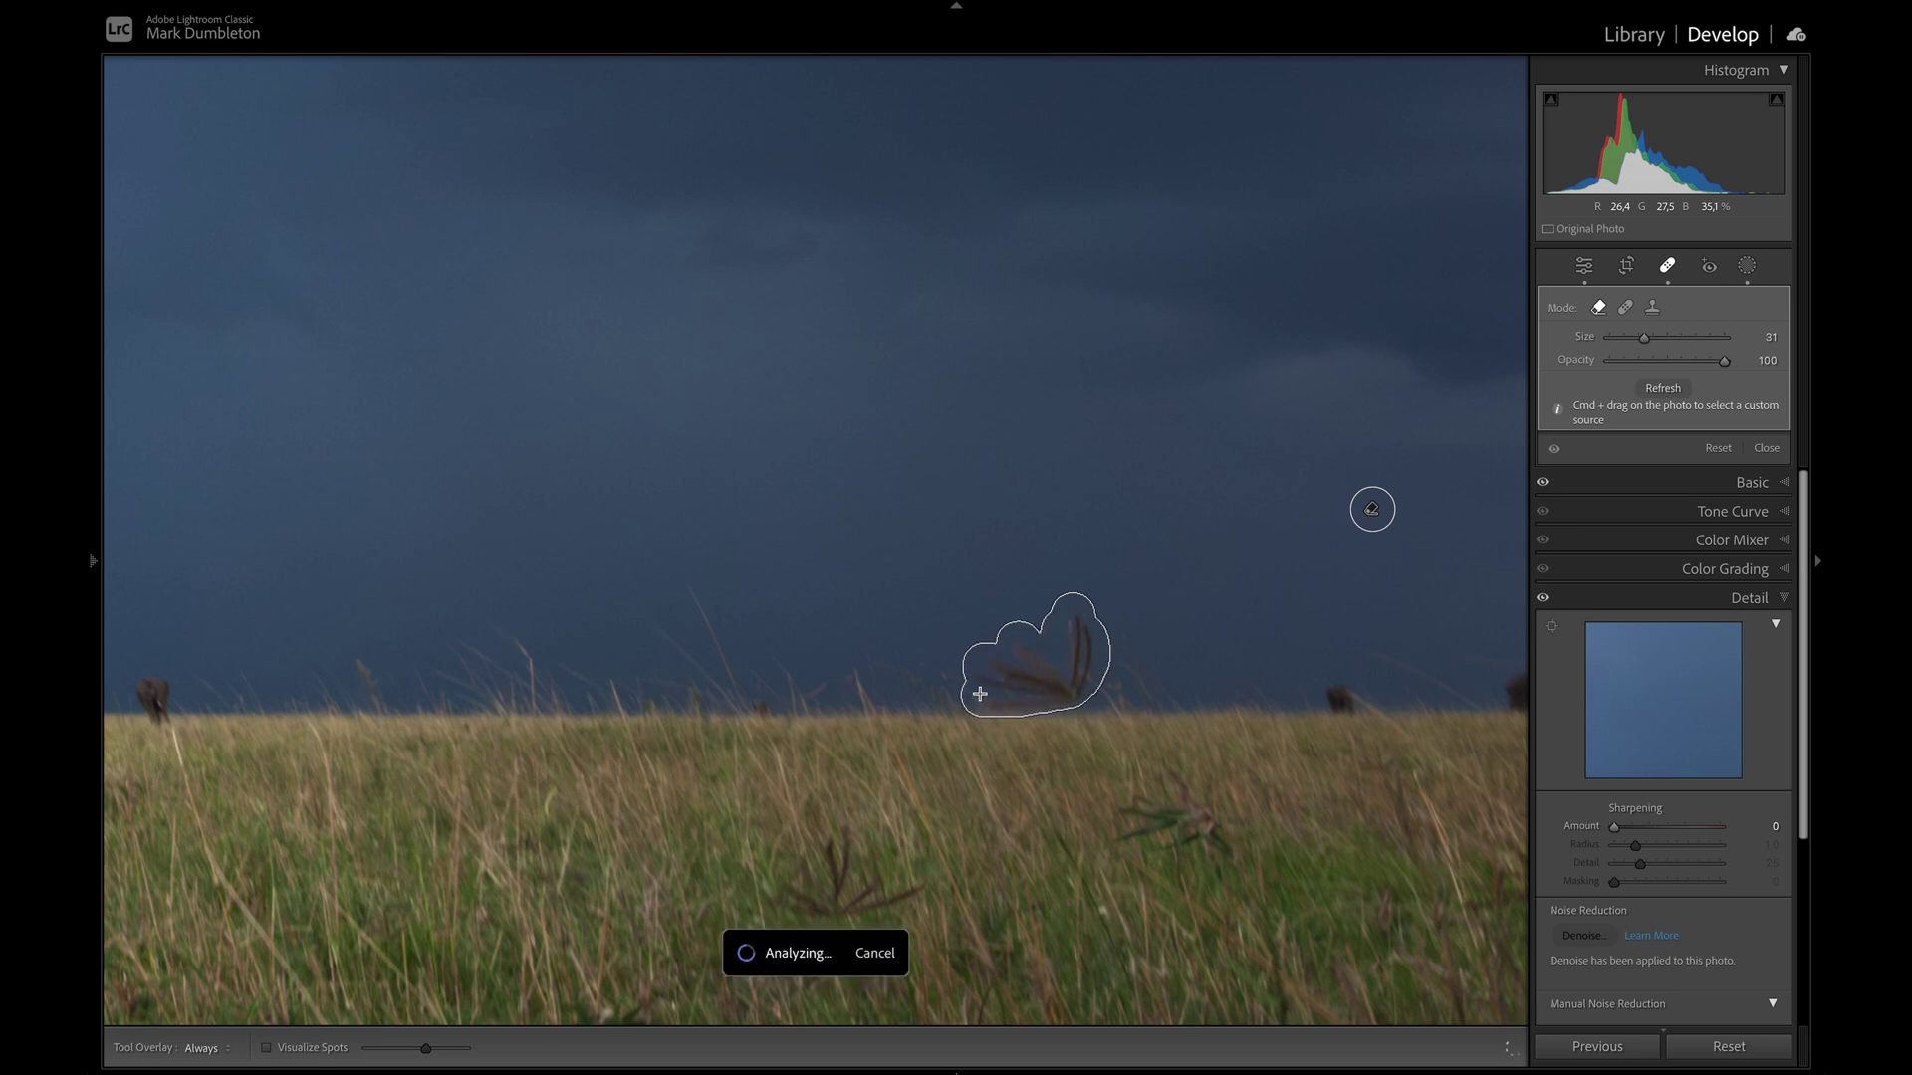
click(1666, 267)
click(1085, 691)
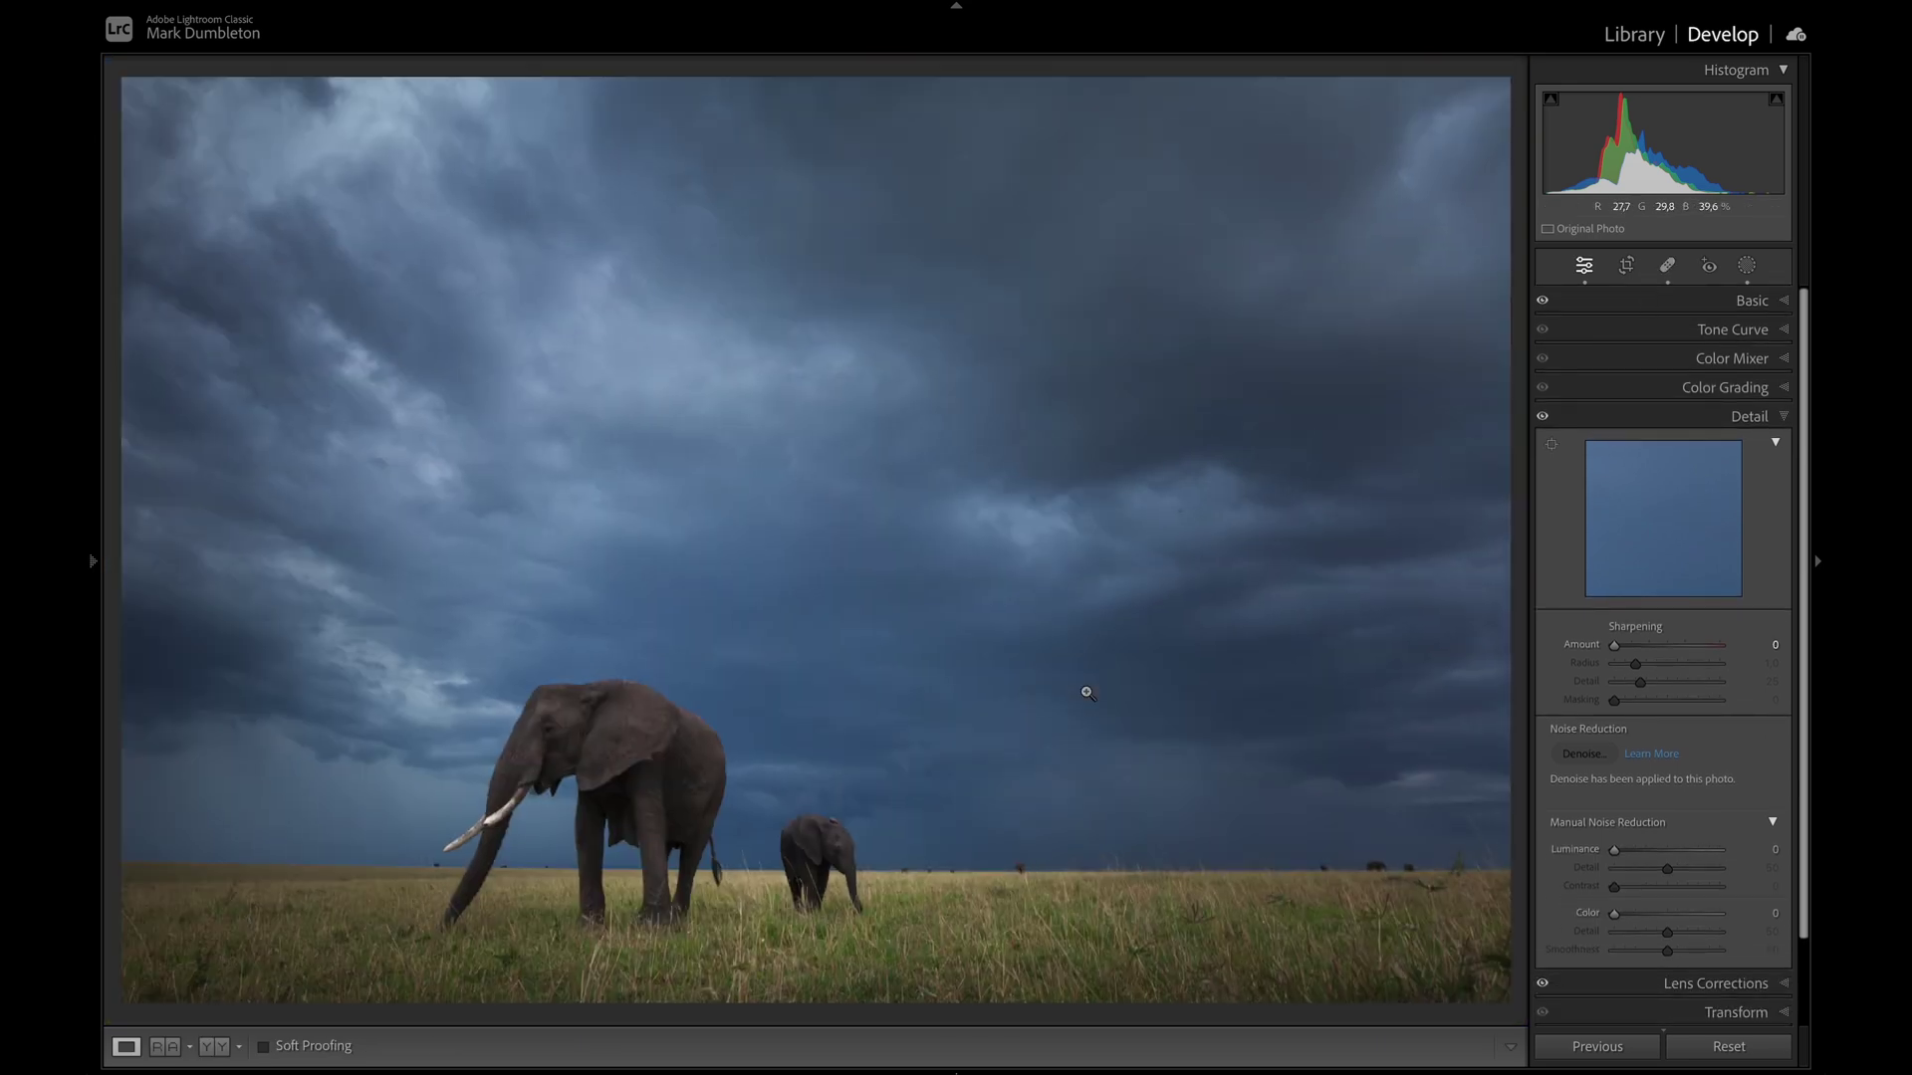
Create a new Select Sky mask and check its edges around both elephants
click(1747, 267)
click(1546, 331)
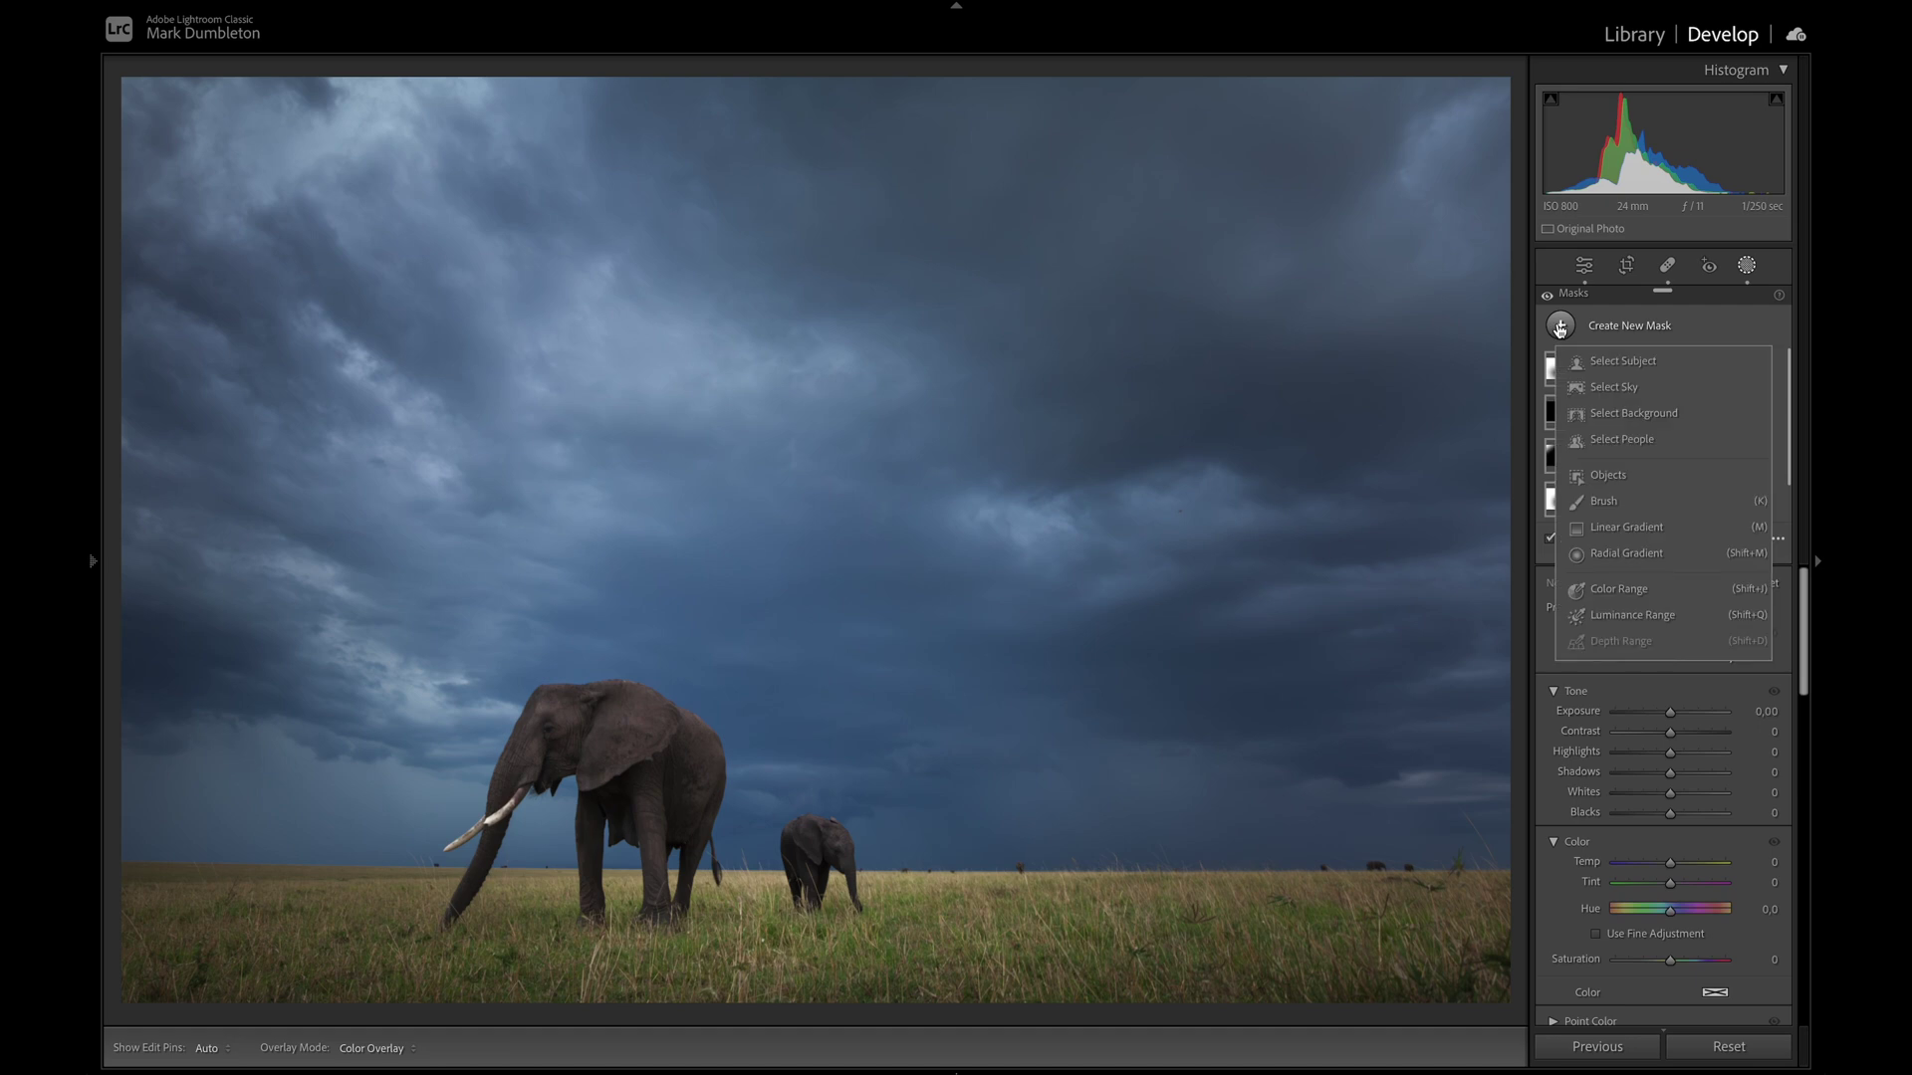
click(1630, 392)
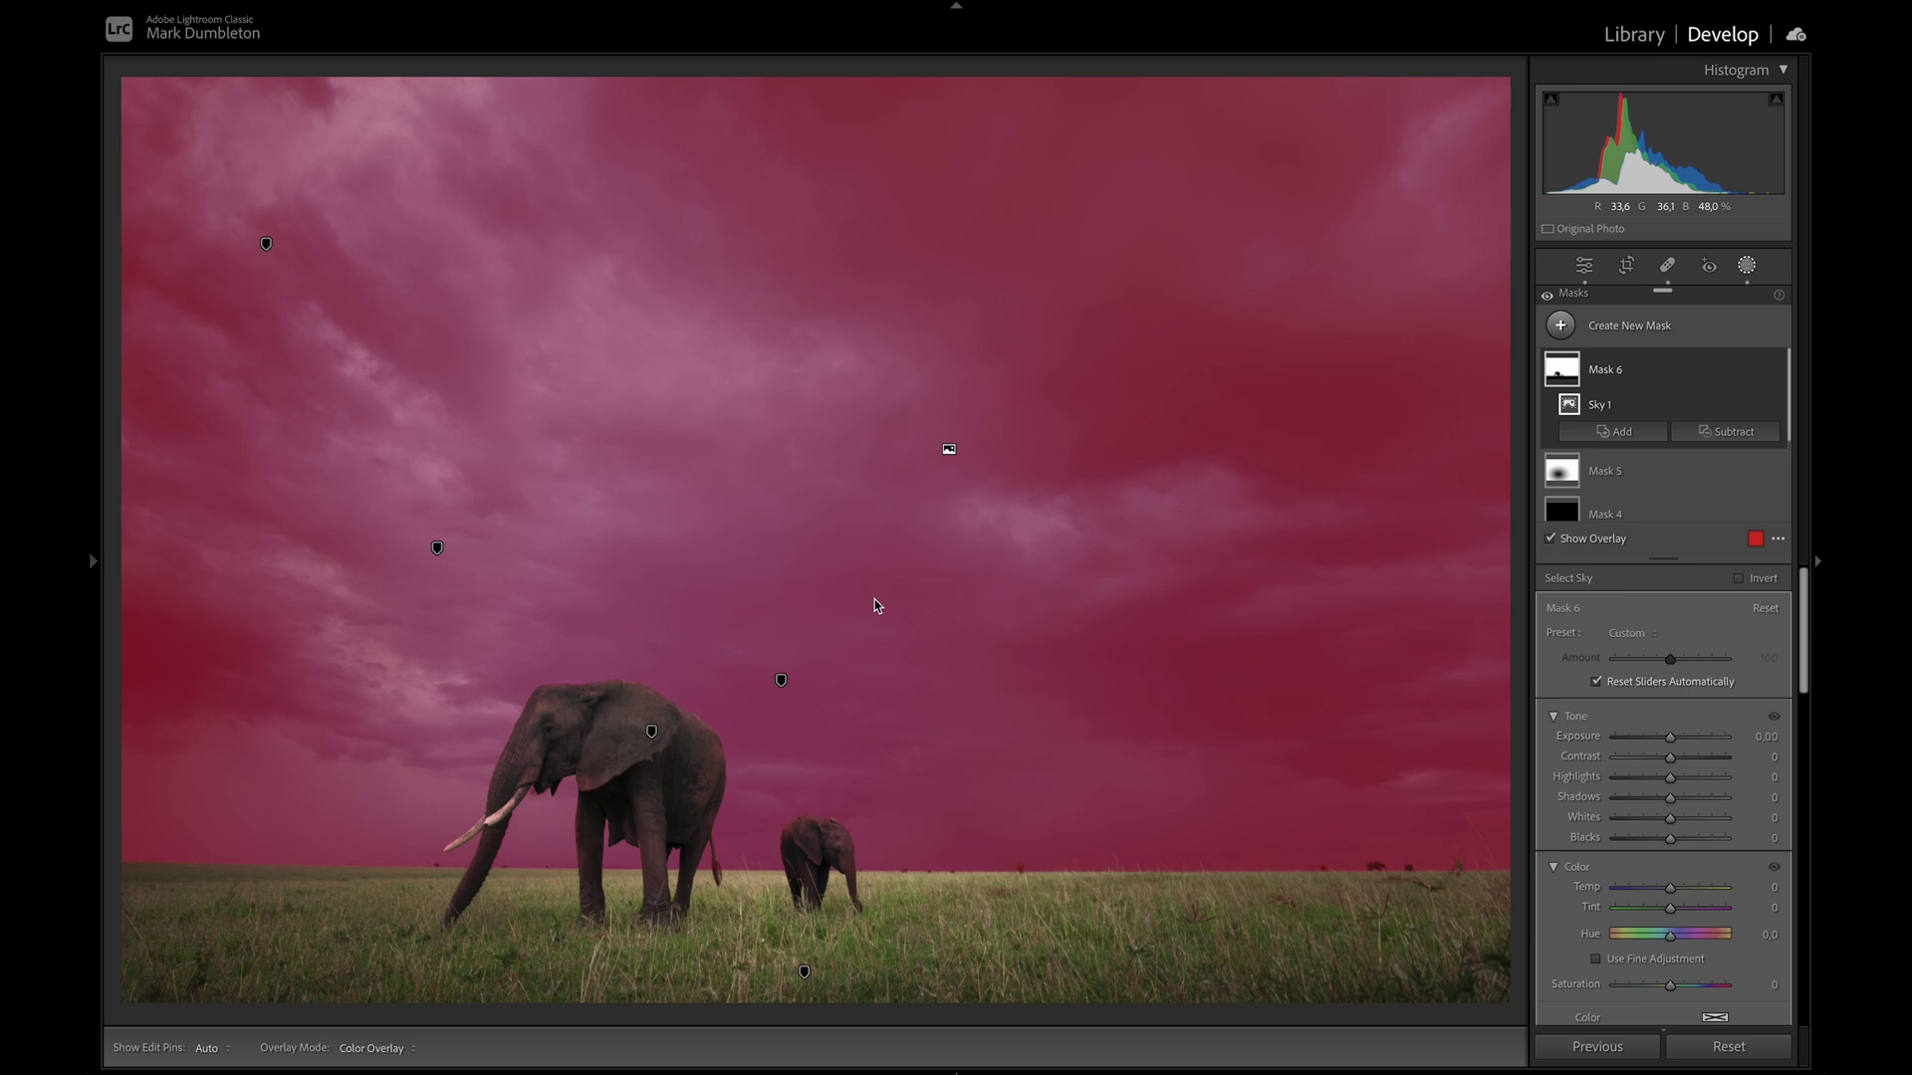
click(875, 605)
drag(418, 653, 1489, 657)
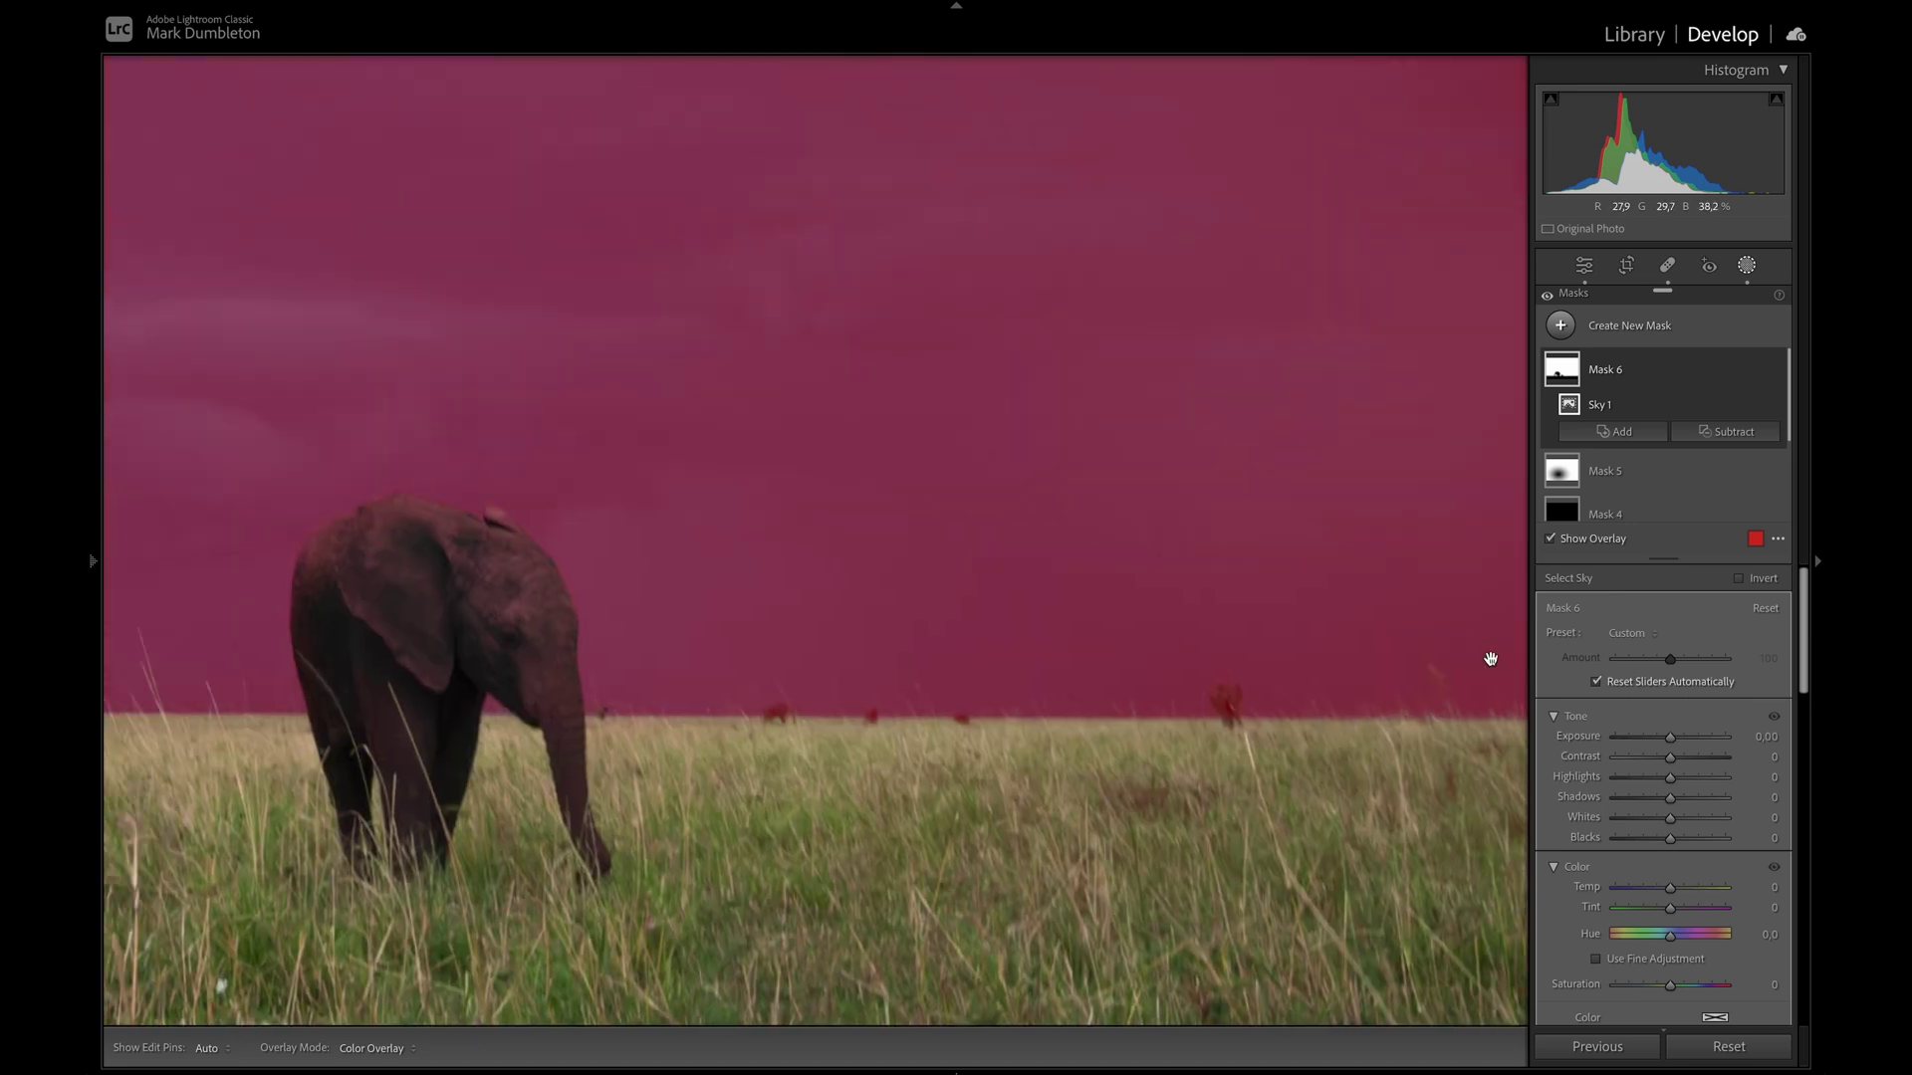
drag(332, 654, 978, 647)
drag(438, 556, 1075, 559)
drag(764, 398, 1072, 555)
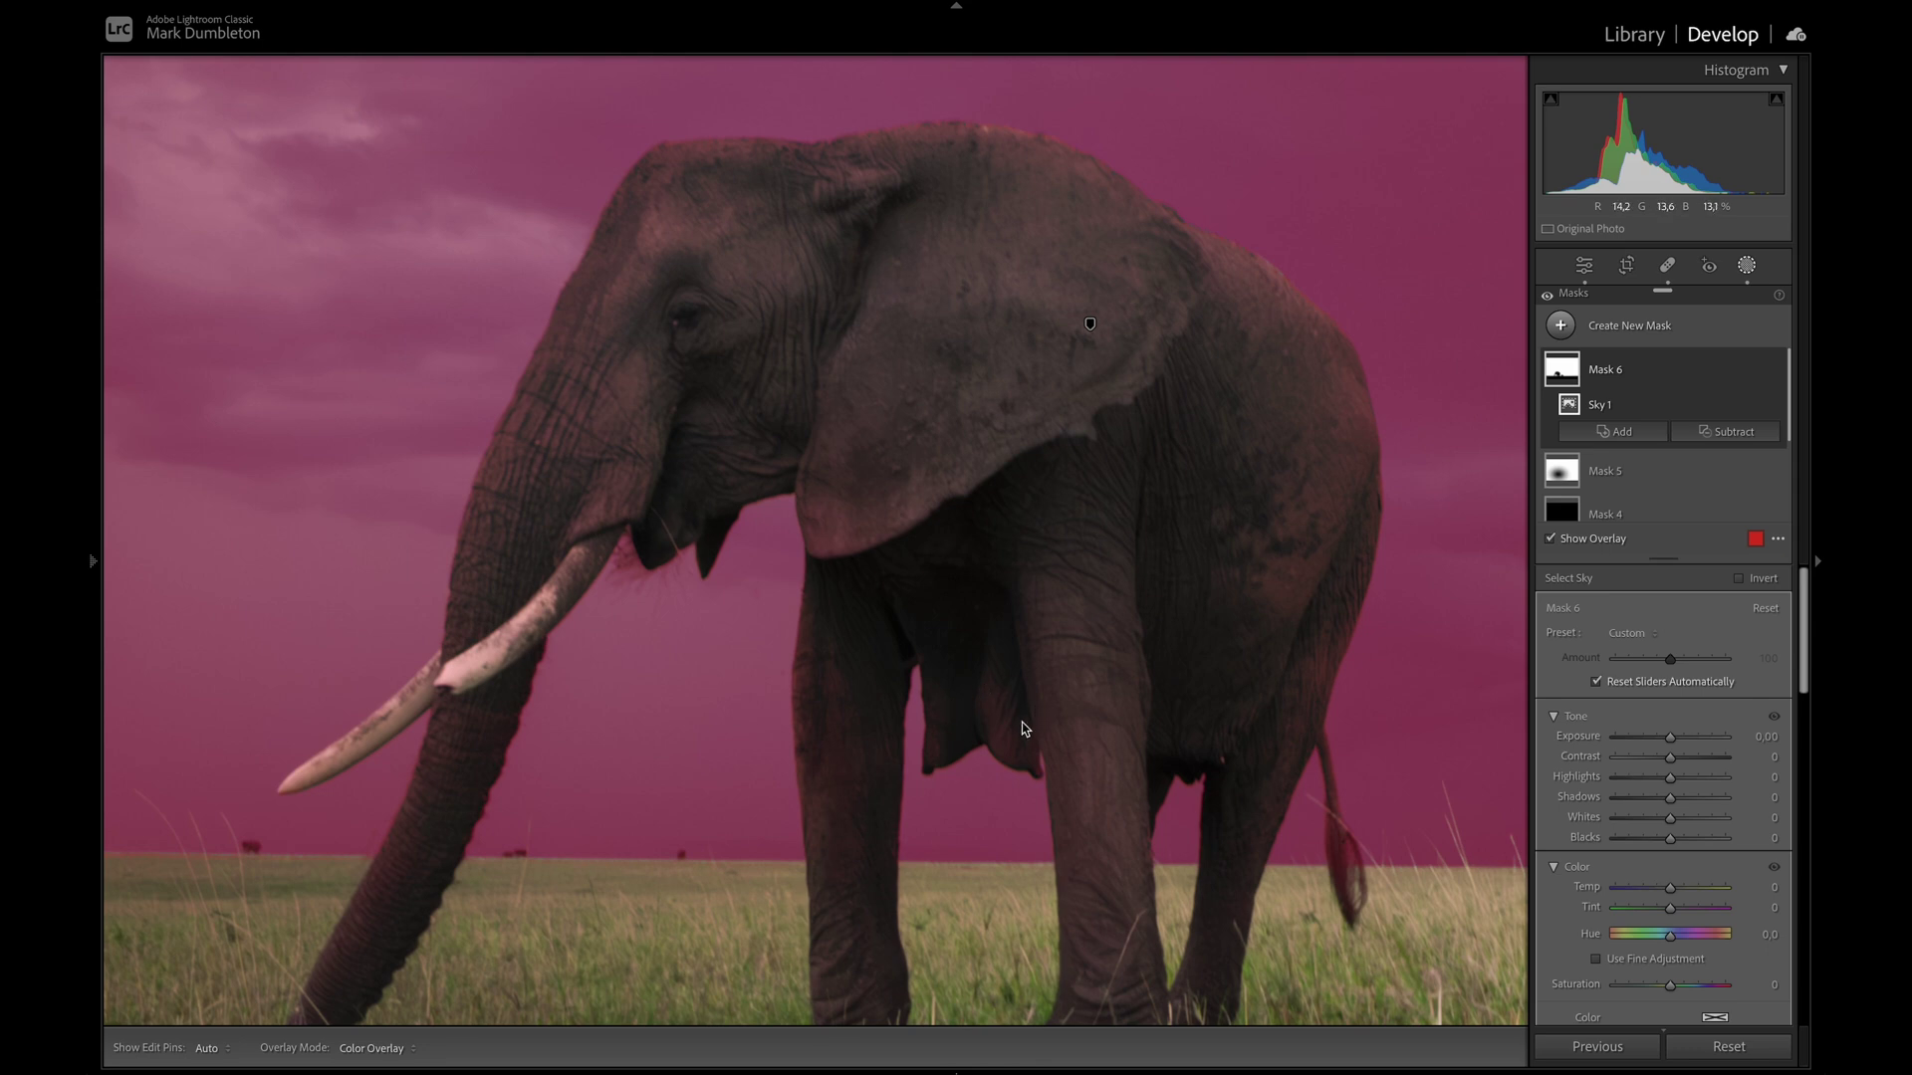
drag(1399, 658, 628, 618)
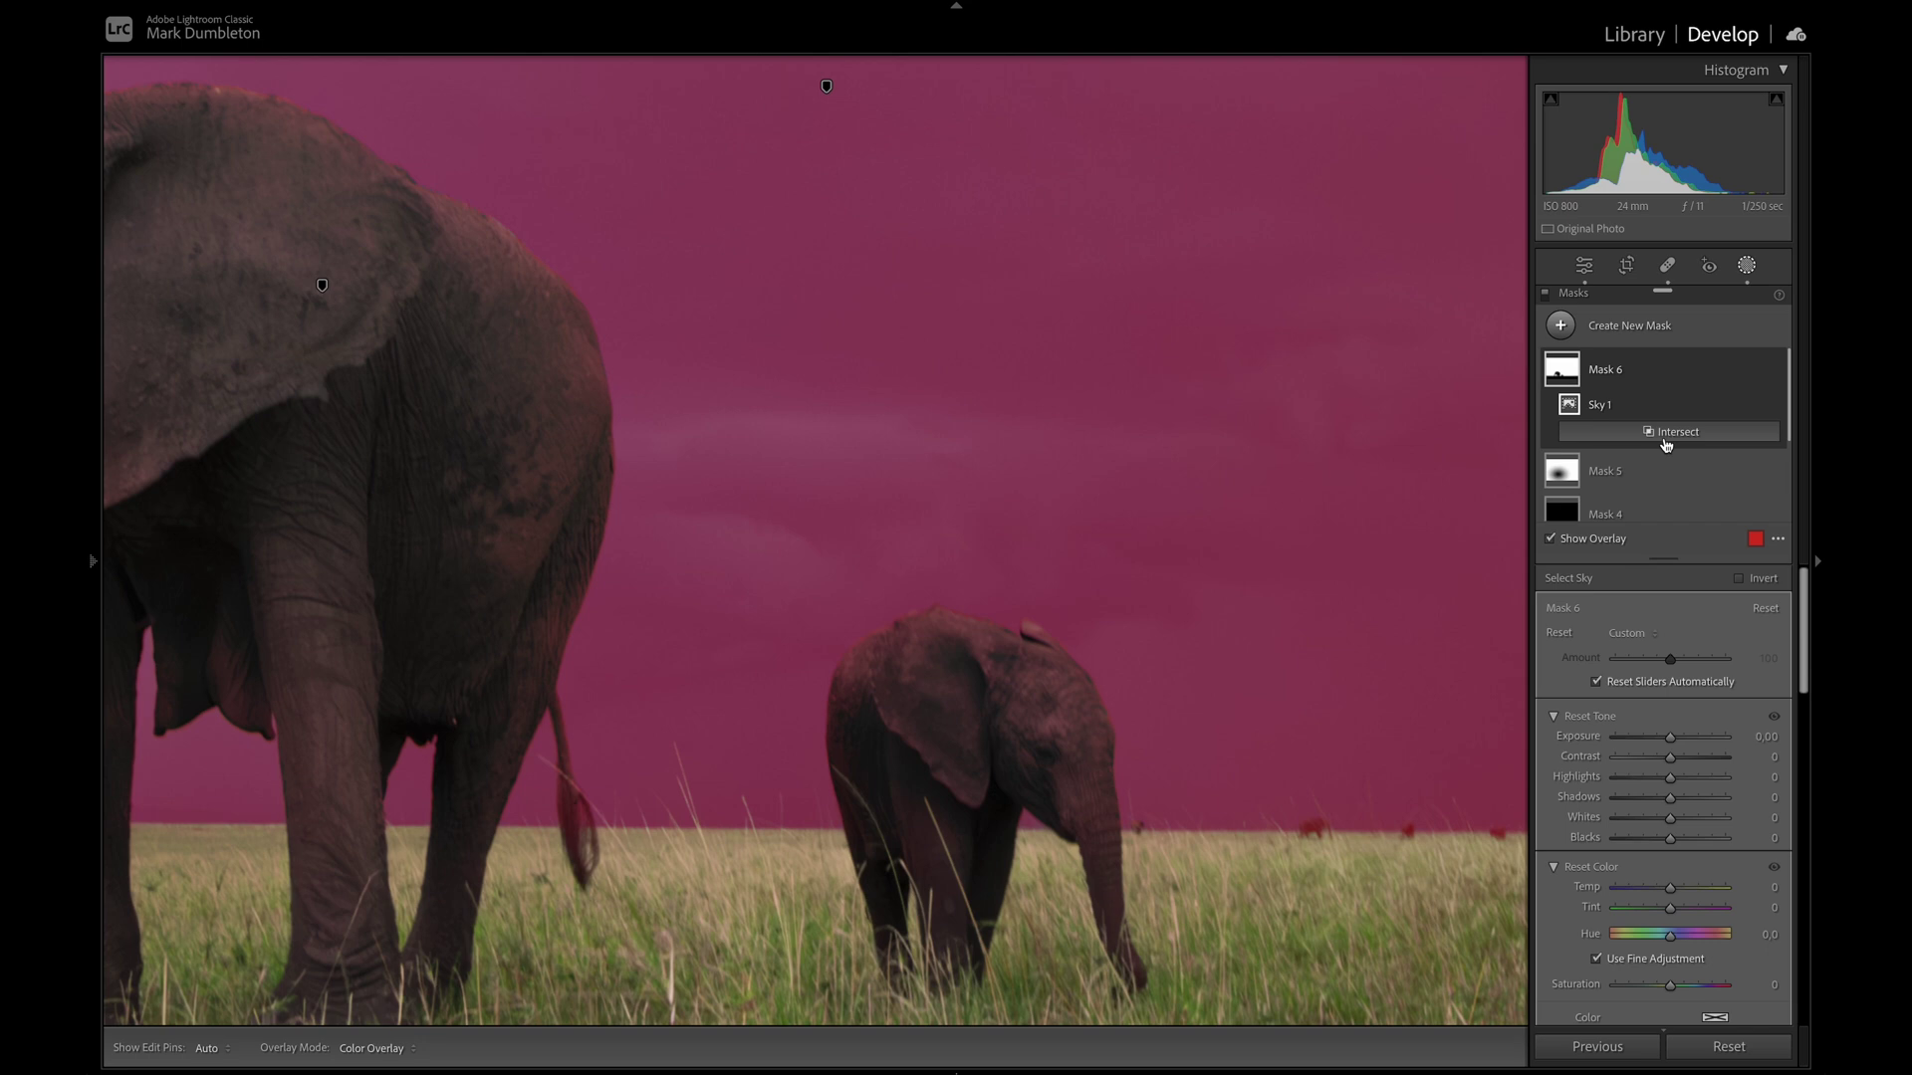
Intersect the mask with another Select Sky selection and rename it 'sky'
alt+click(1666, 438)
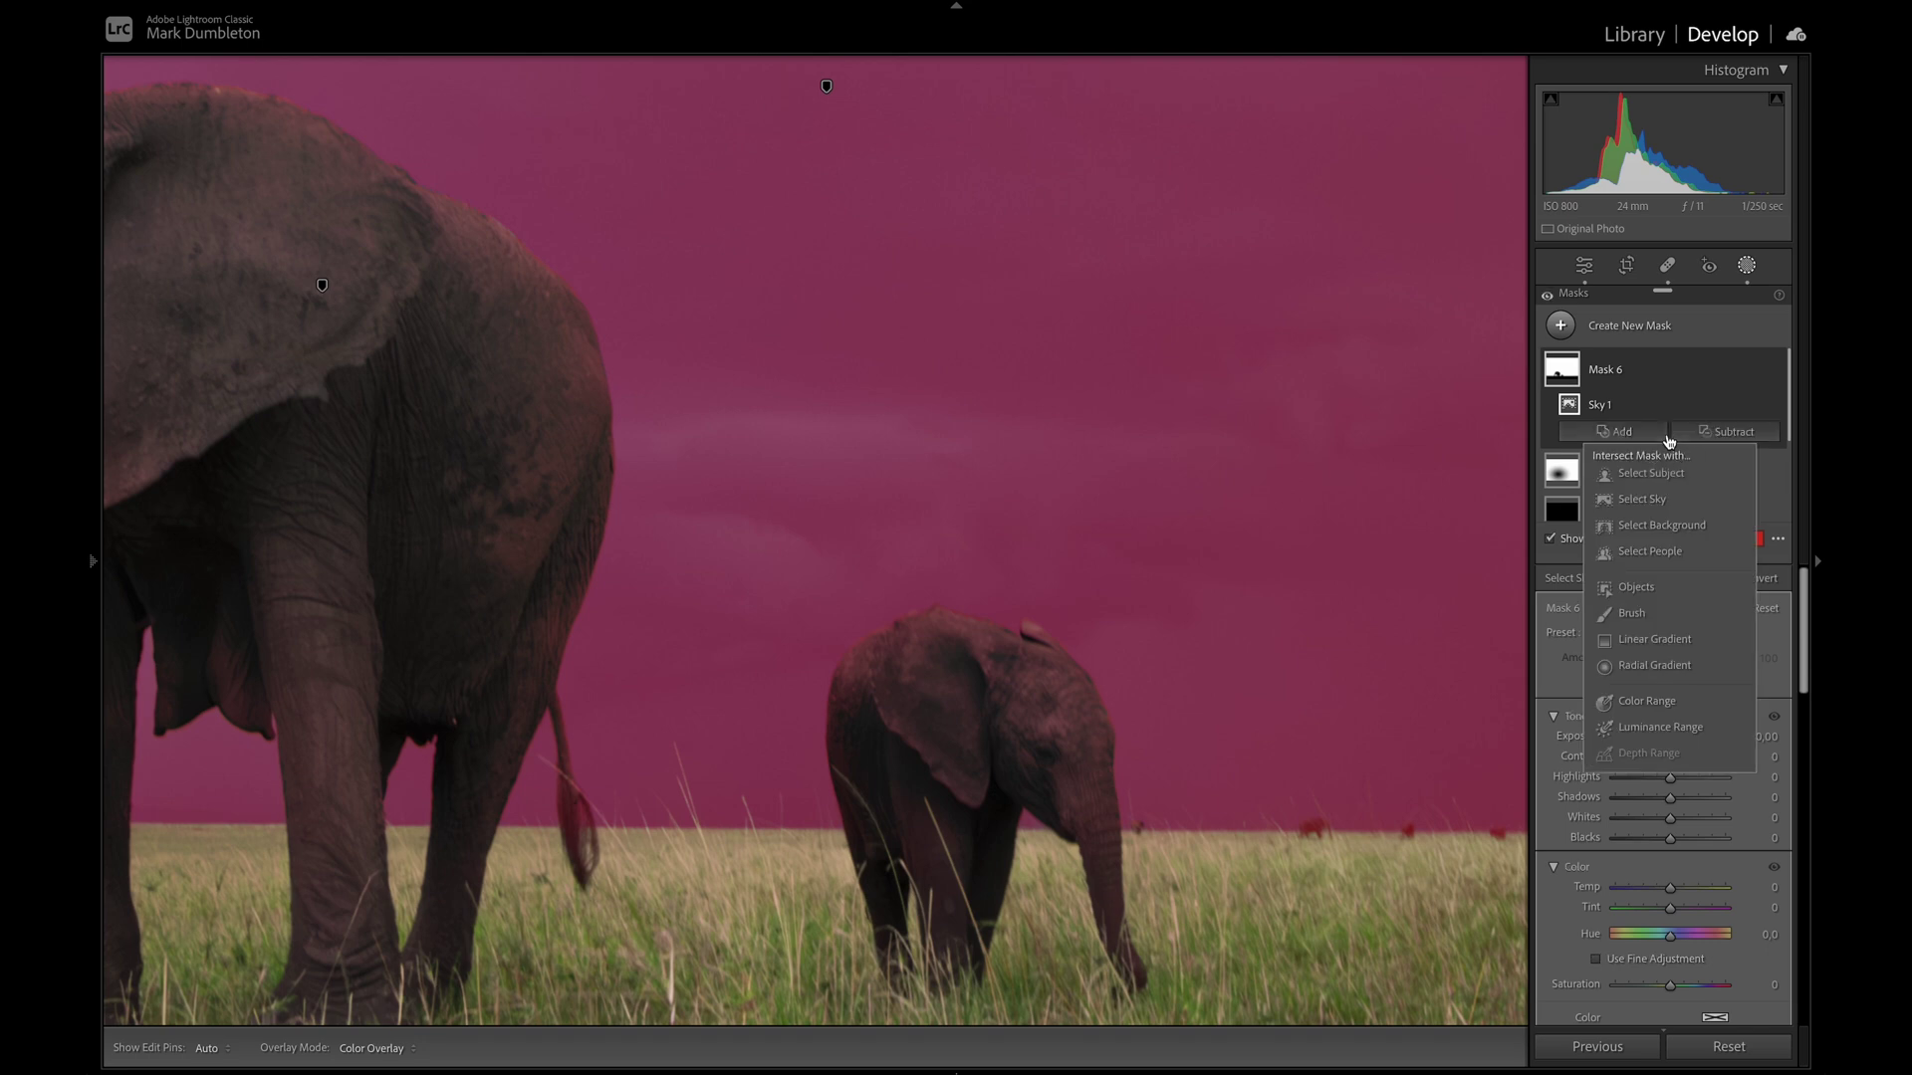
click(1657, 502)
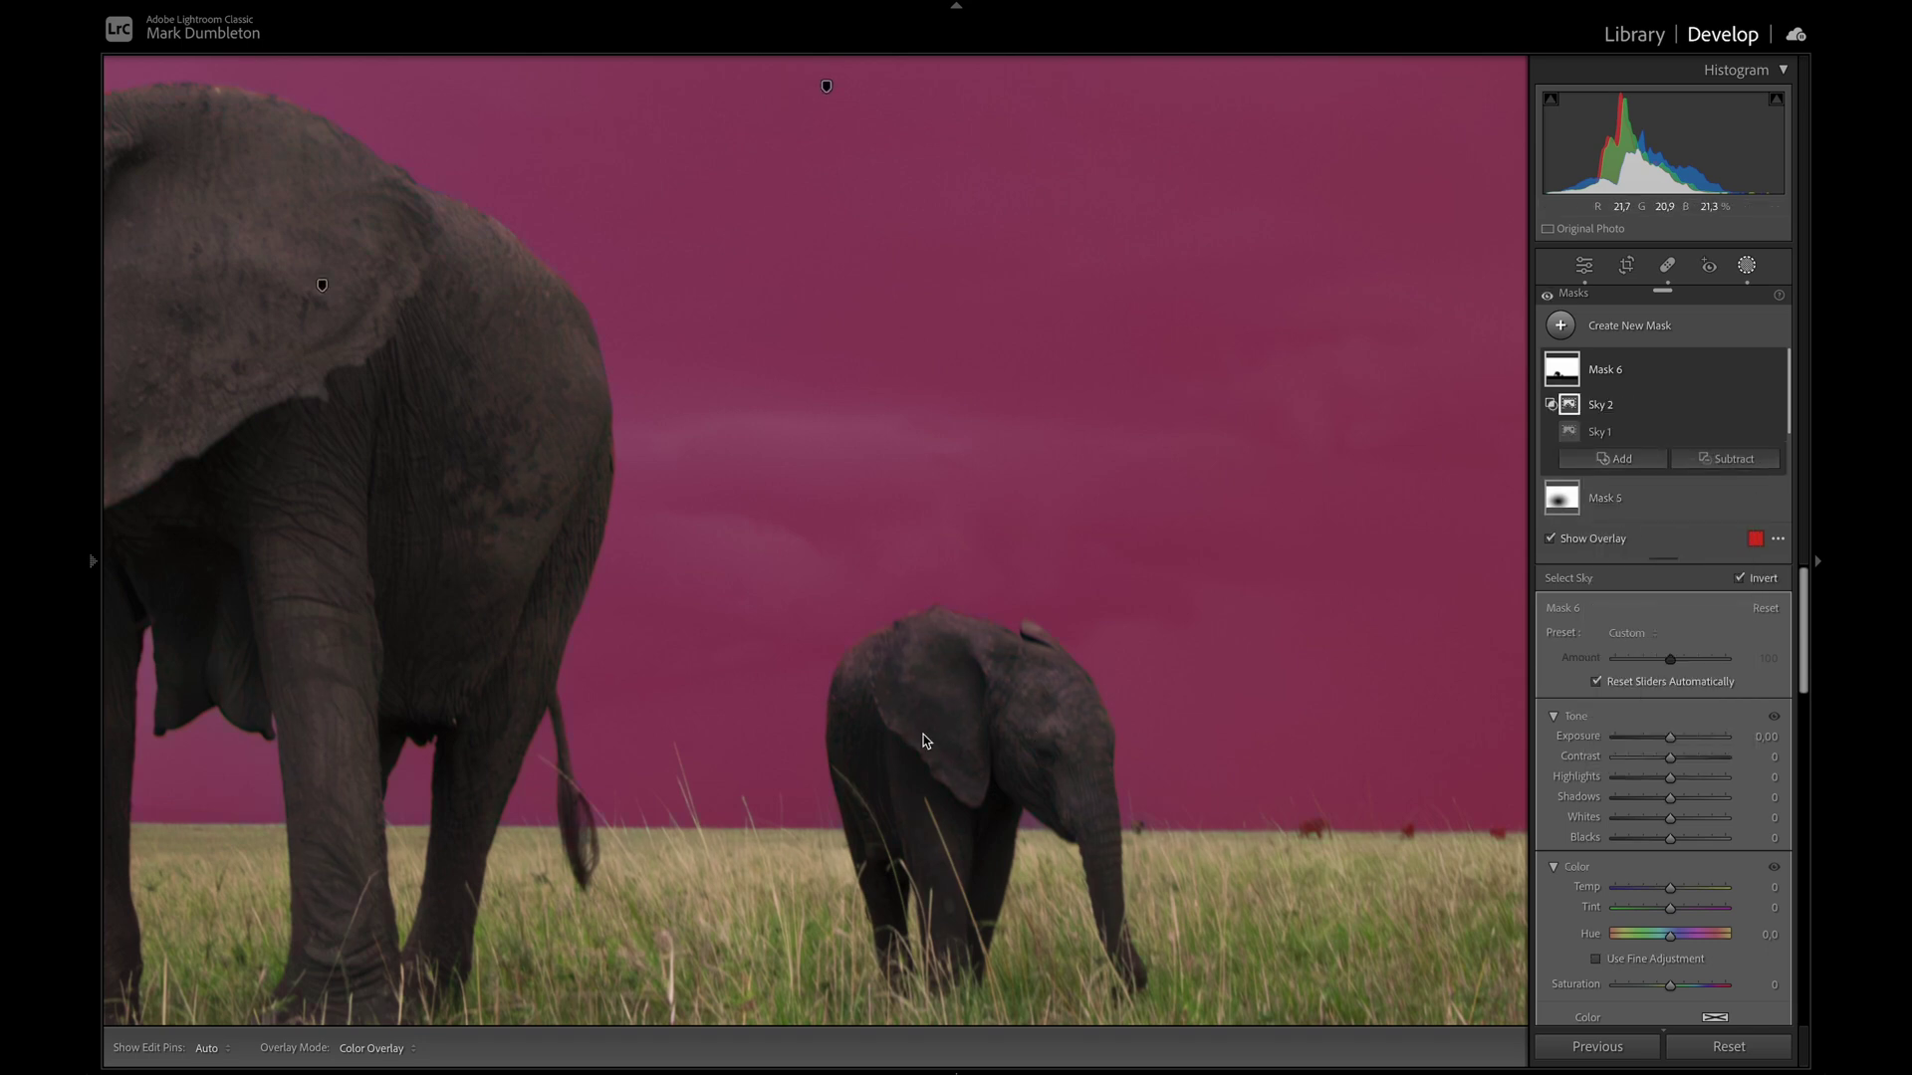
drag(454, 524, 1036, 465)
key(z)
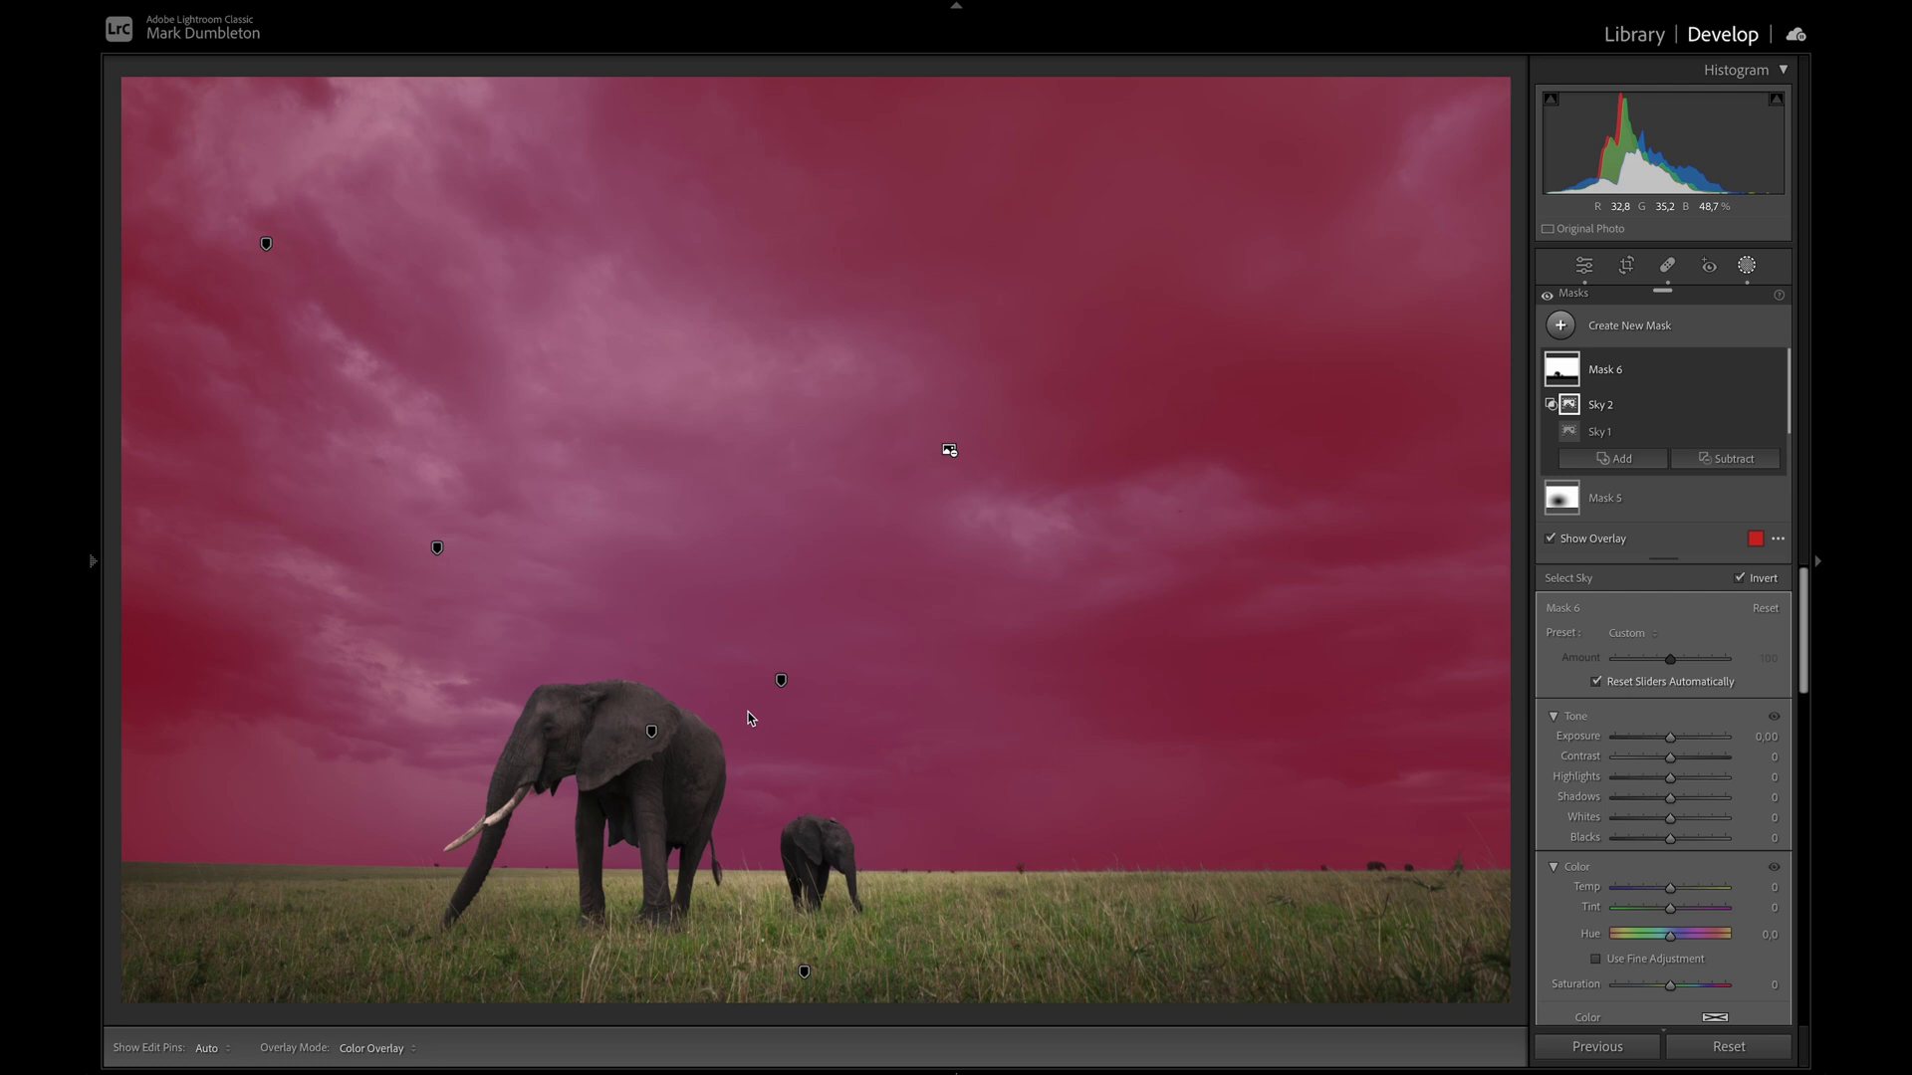
double_click(1605, 370)
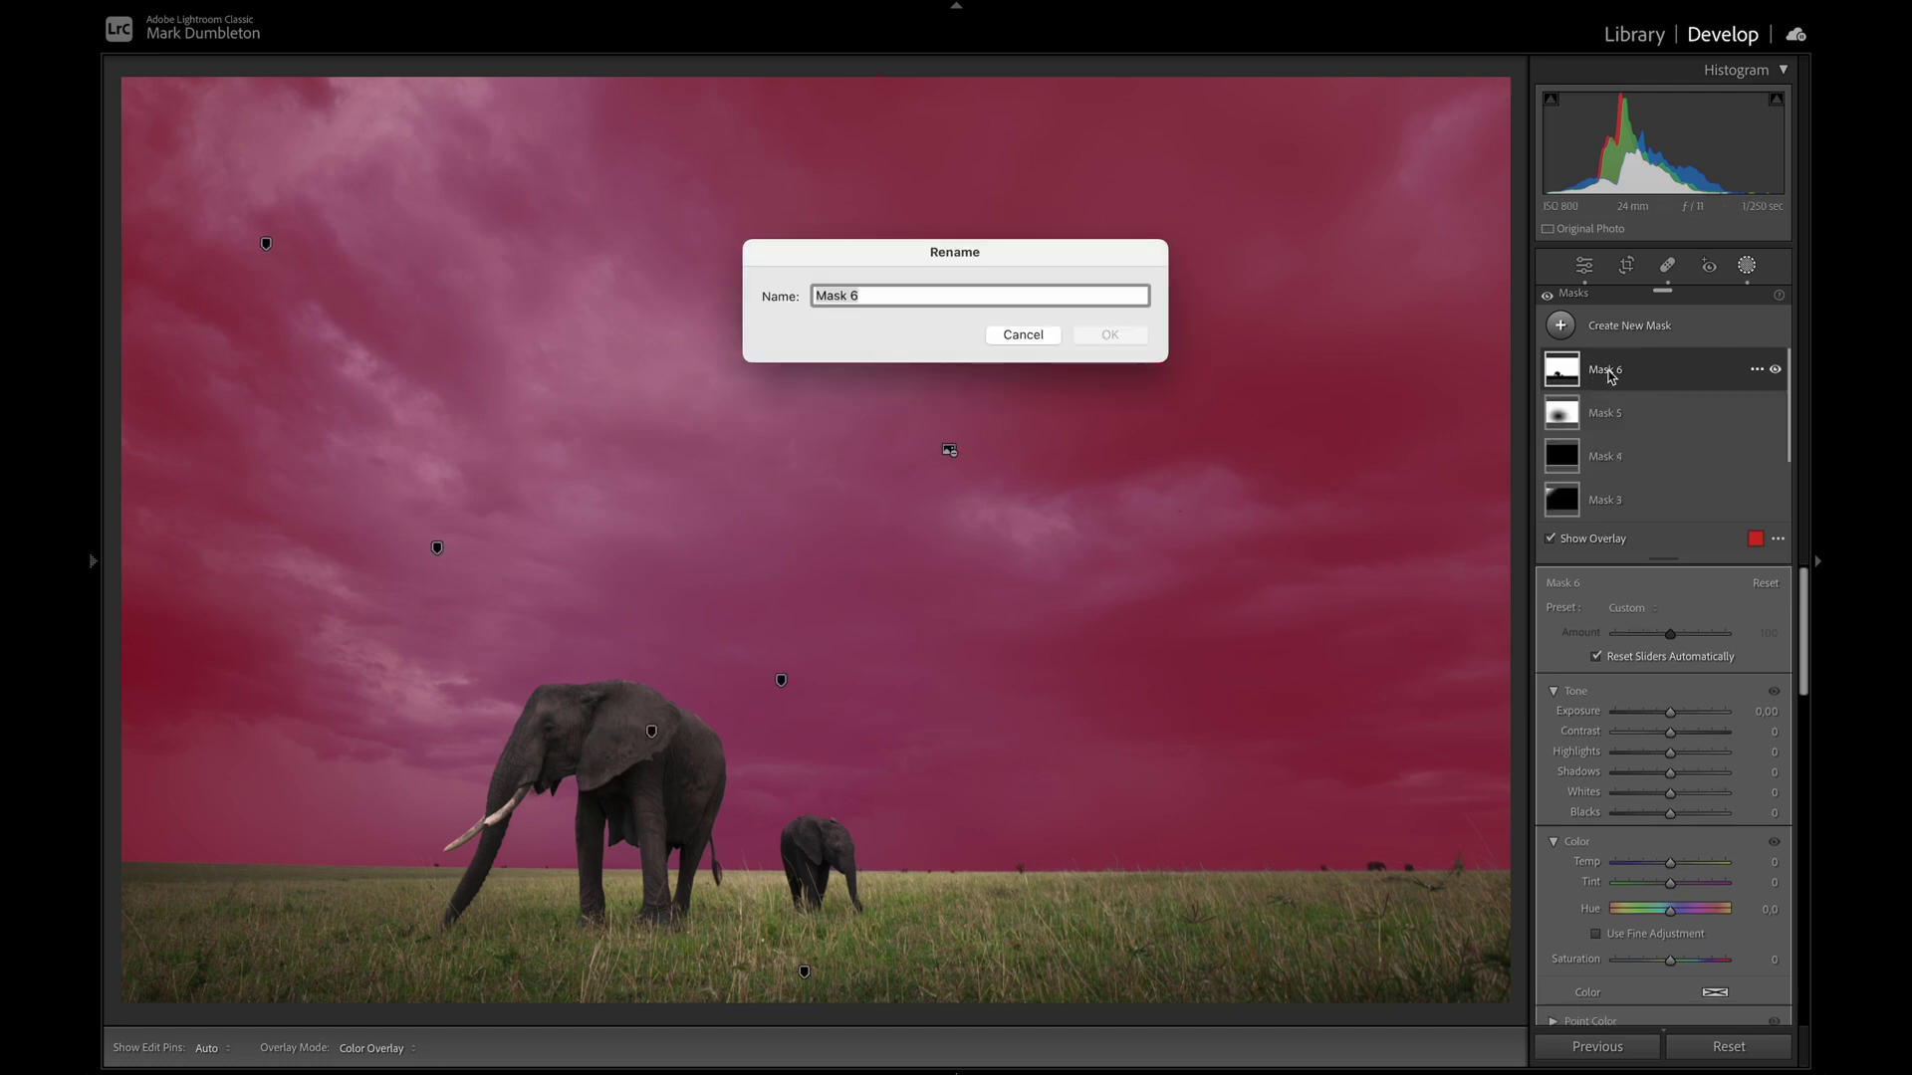
text(sky)
key(Return)
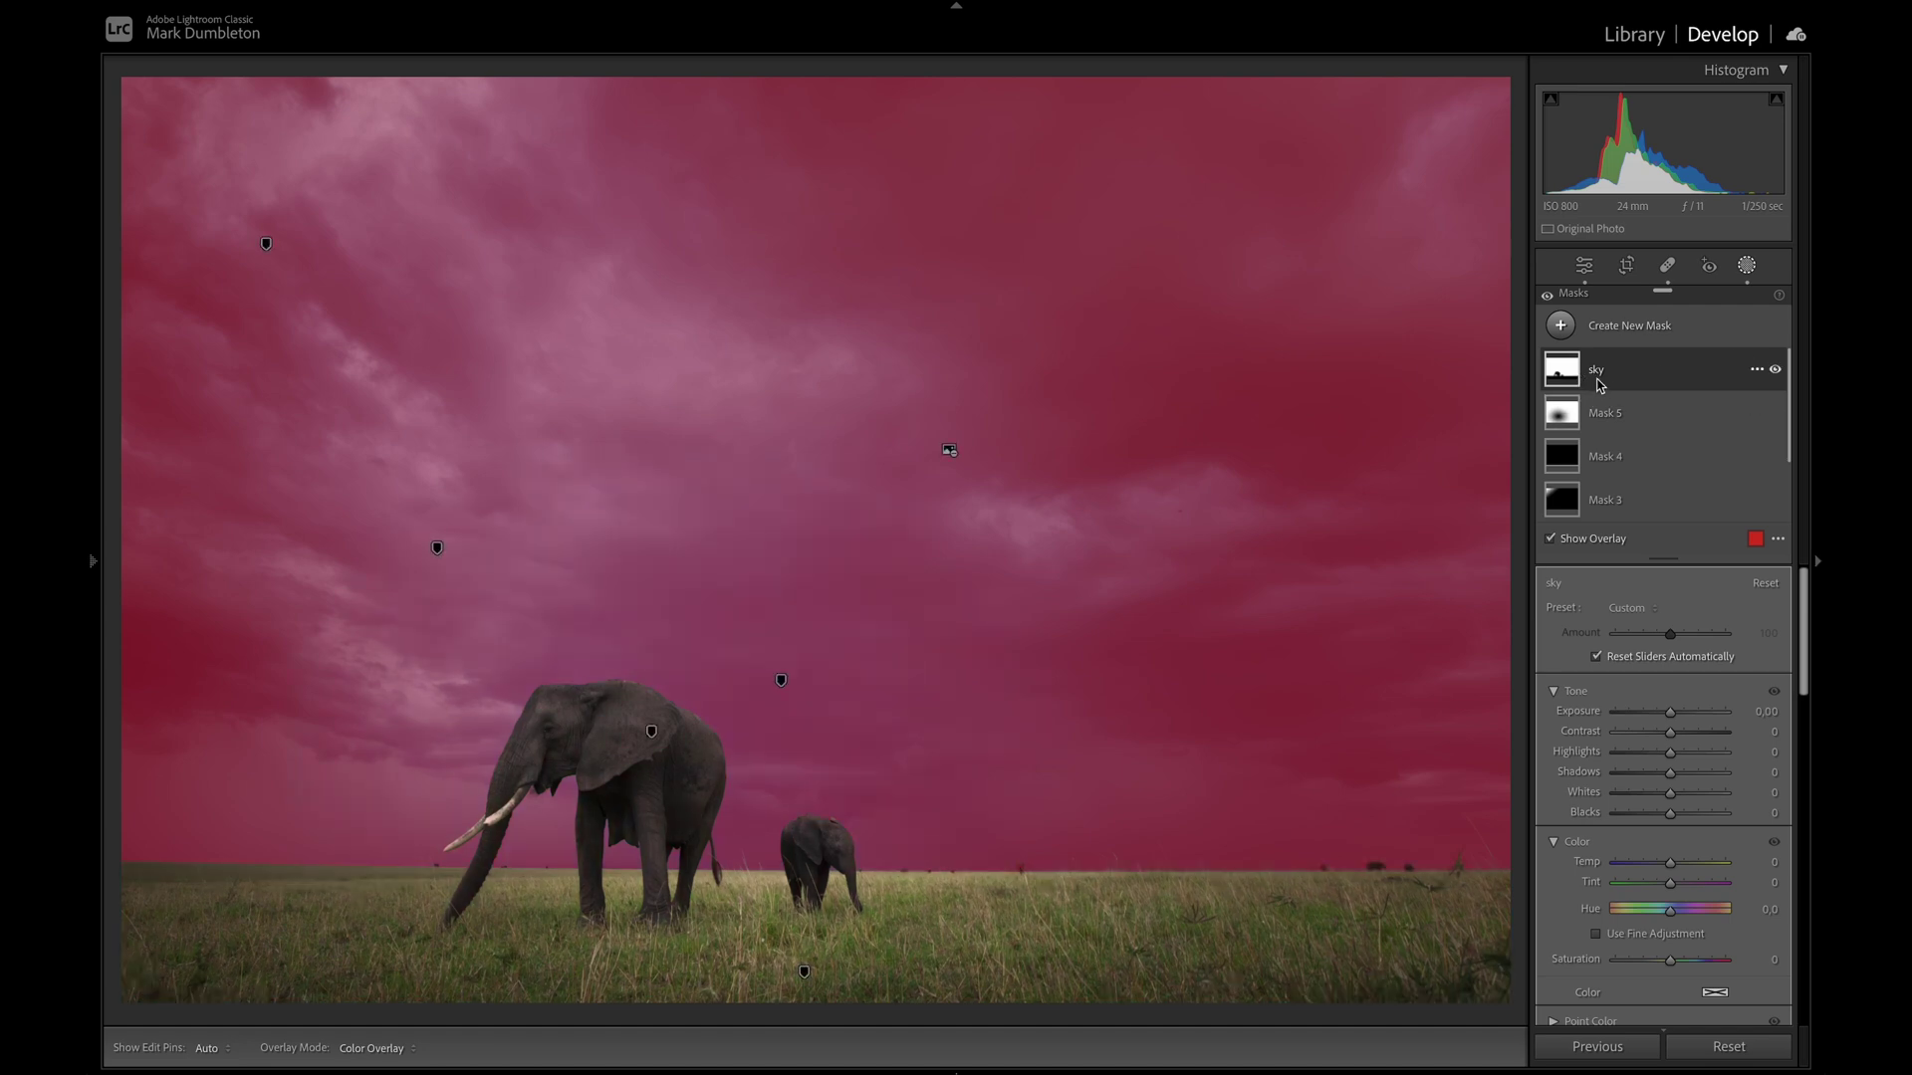
click(1564, 544)
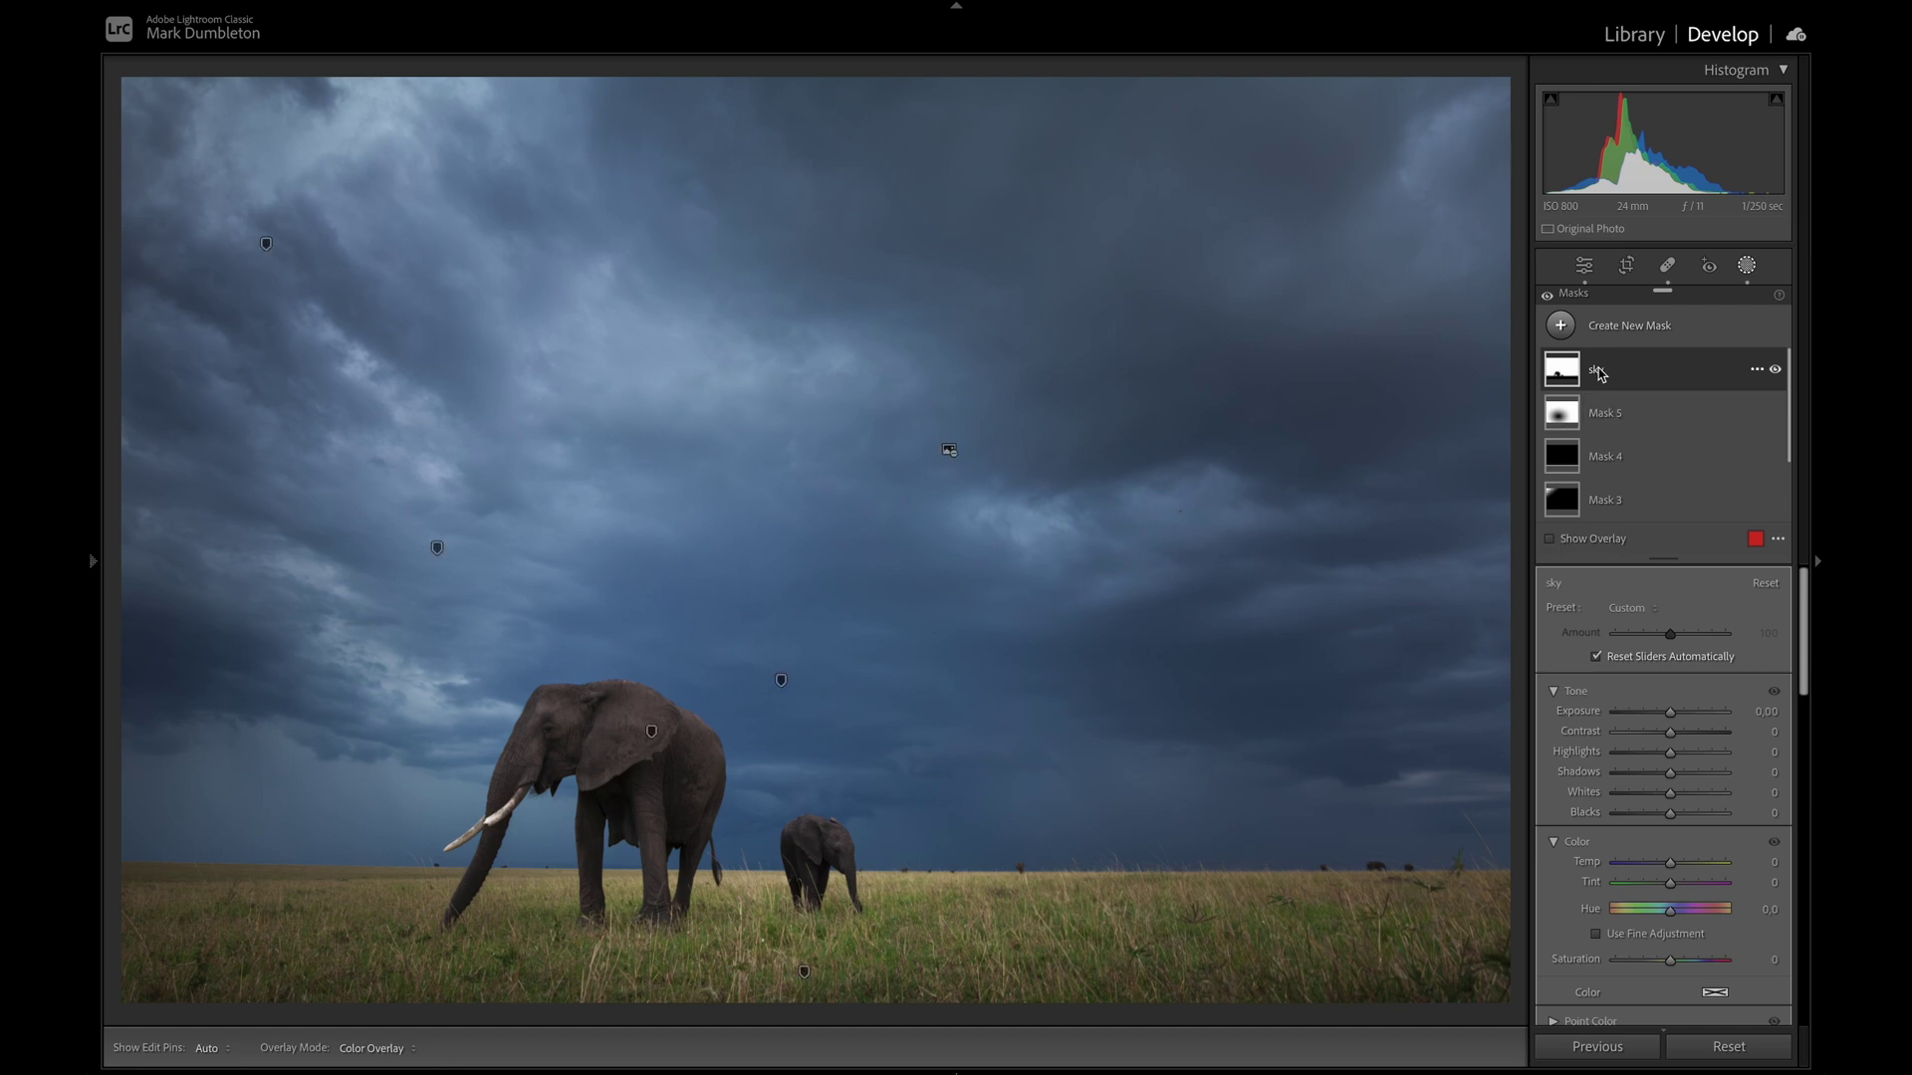
Give the sky mask Exposure -0.44, Whites 51, Clarity 30 and Saturation -15
drag(1673, 796, 1695, 794)
drag(1670, 713, 1664, 713)
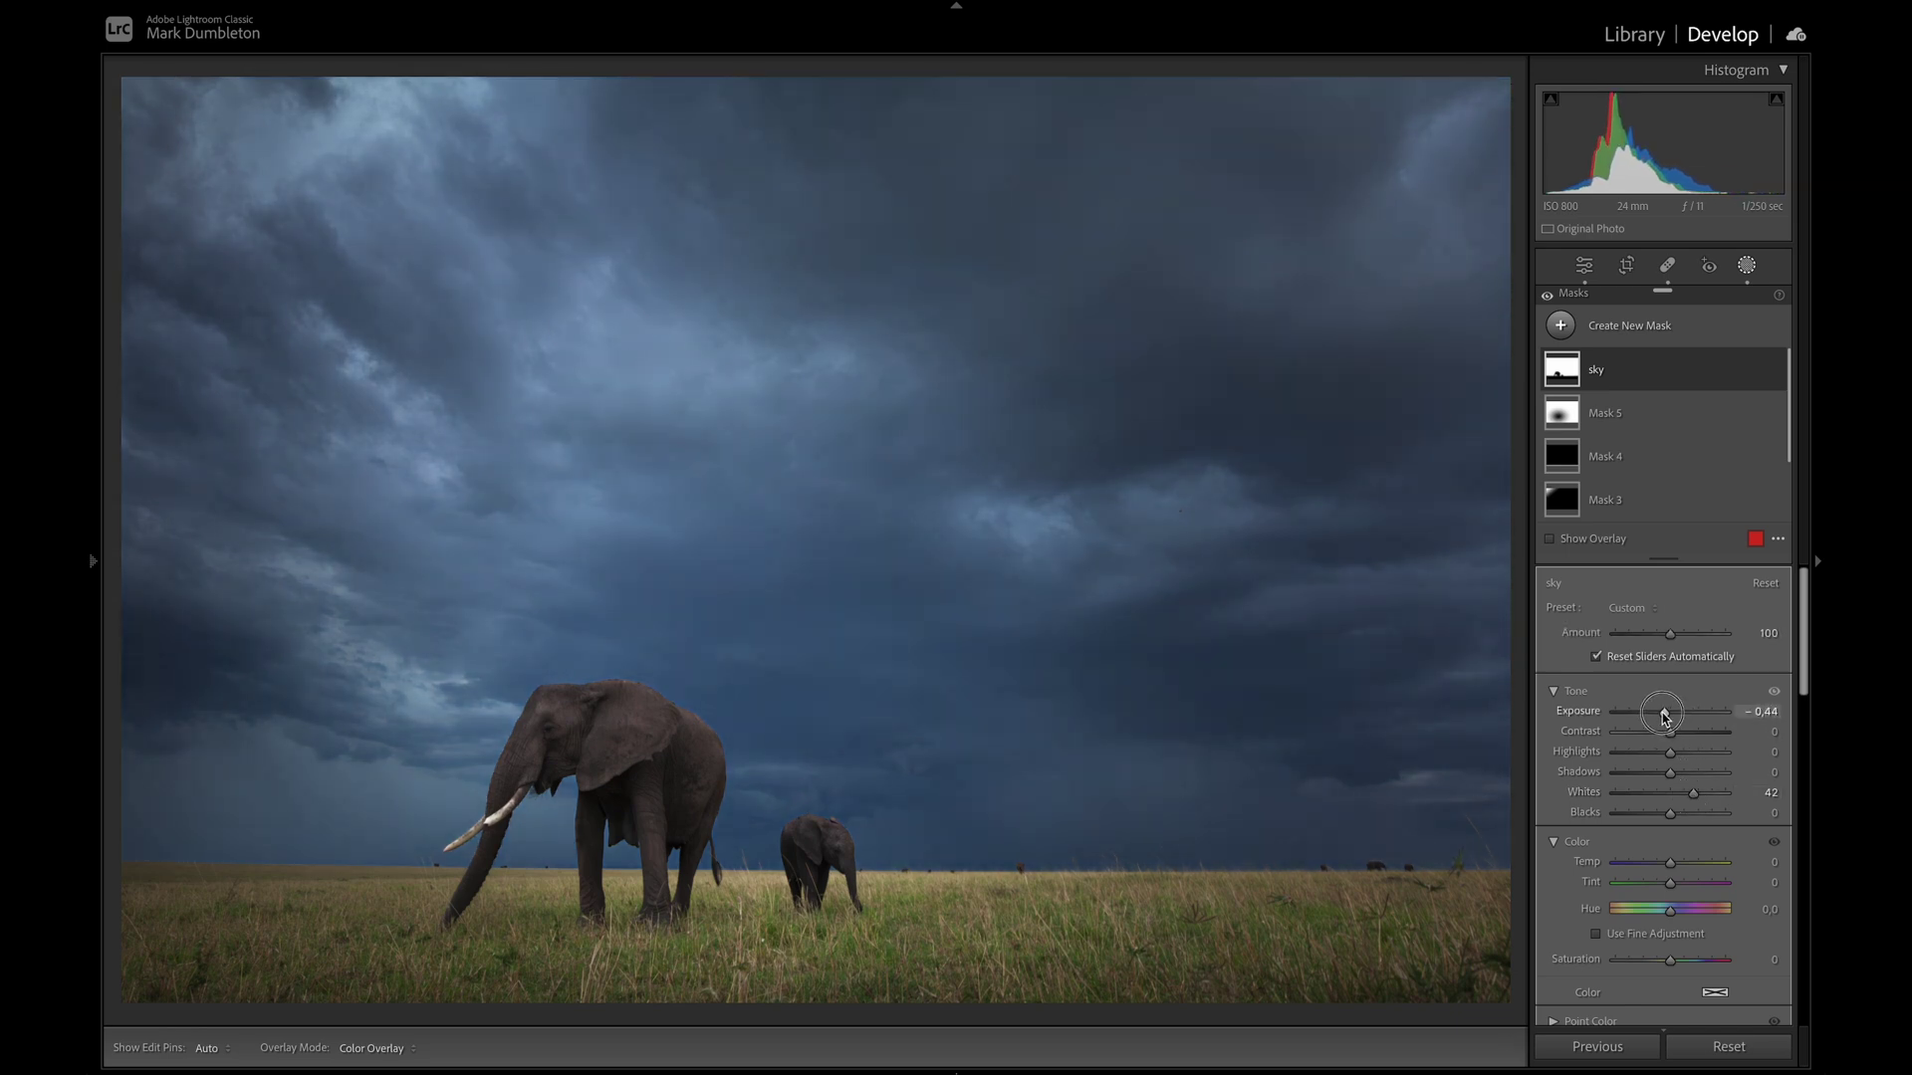
drag(1692, 794, 1697, 799)
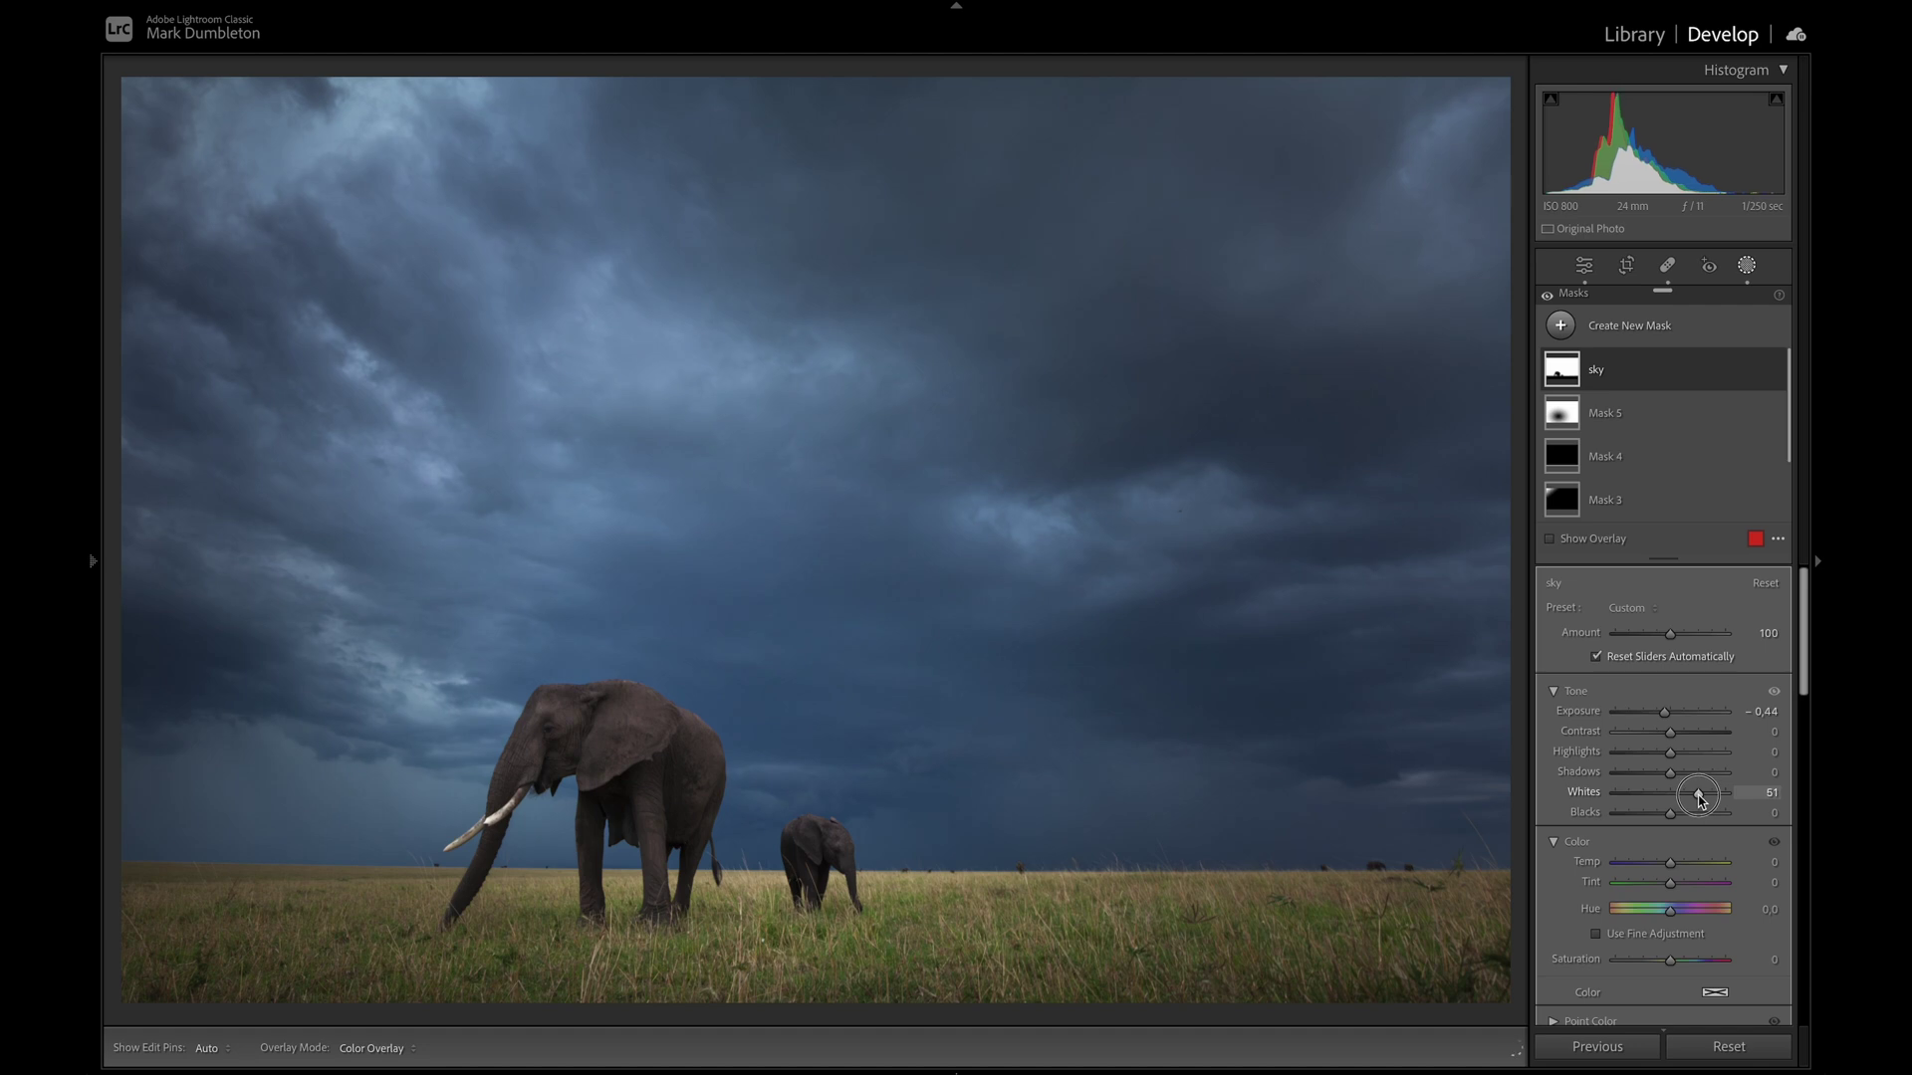
scroll(1663, 713, down, 3)
scroll(1663, 713, down, 1)
mouse_move(1670, 822)
mouse_down()
mouse_move(1689, 833)
mouse_move(1663, 839)
mouse_up()
scroll(1689, 833, up, 4)
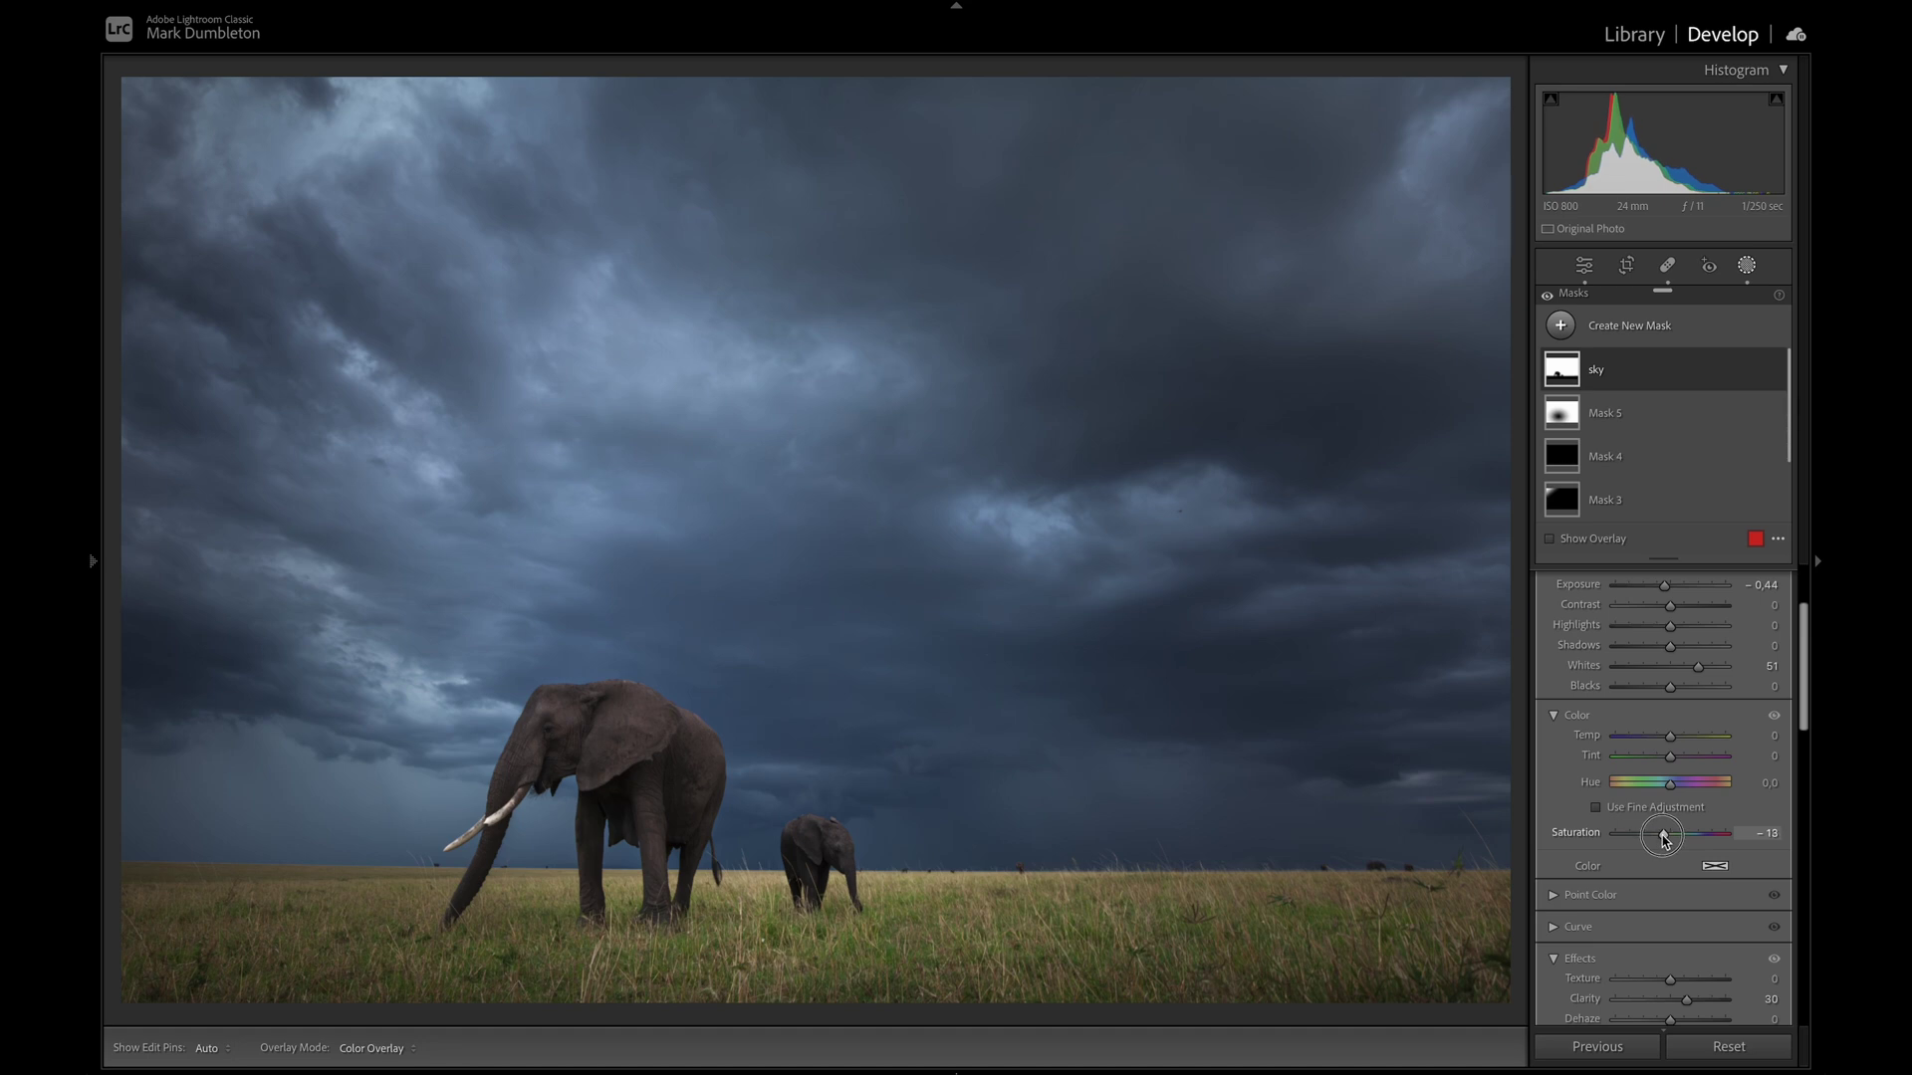
drag(1663, 840, 1662, 839)
Add a top-down linear gradient mask with Exposure -0.69 and Clarity 40
click(1560, 326)
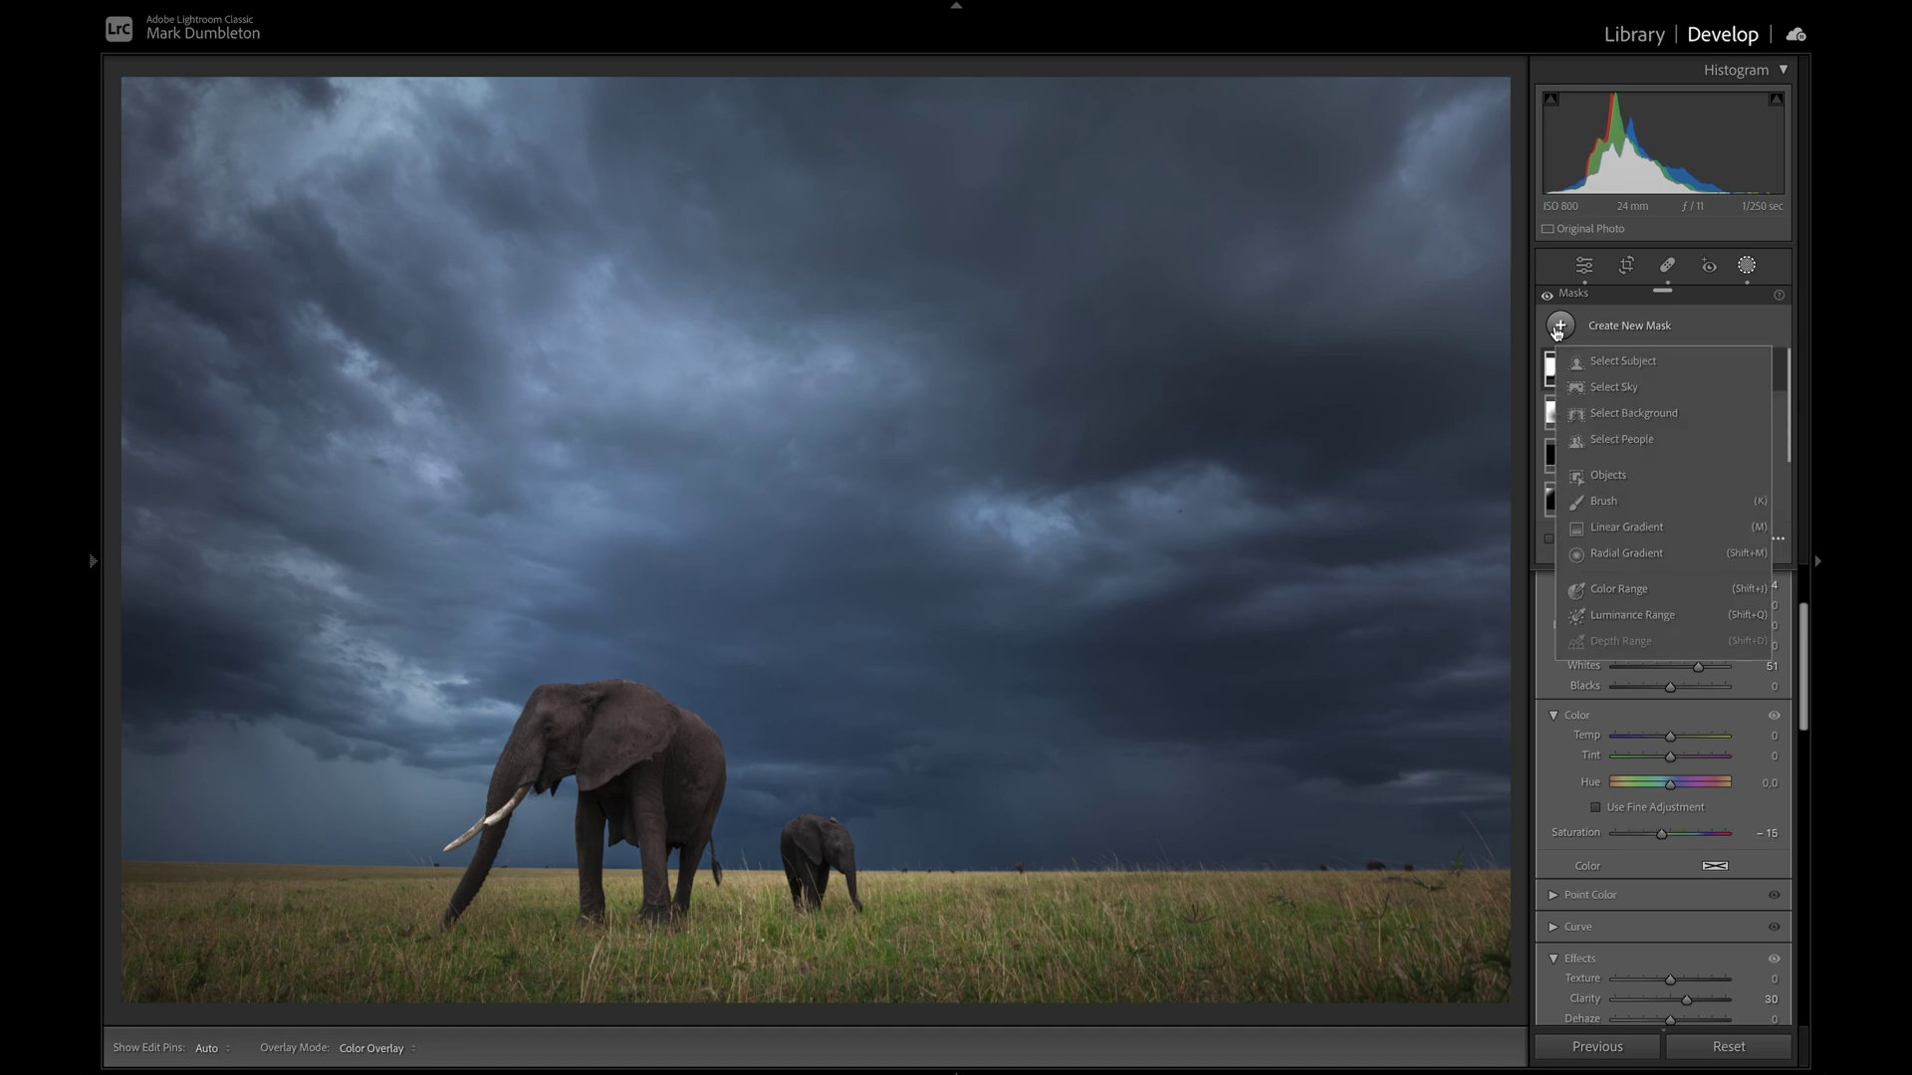
click(1613, 535)
drag(794, 70, 799, 690)
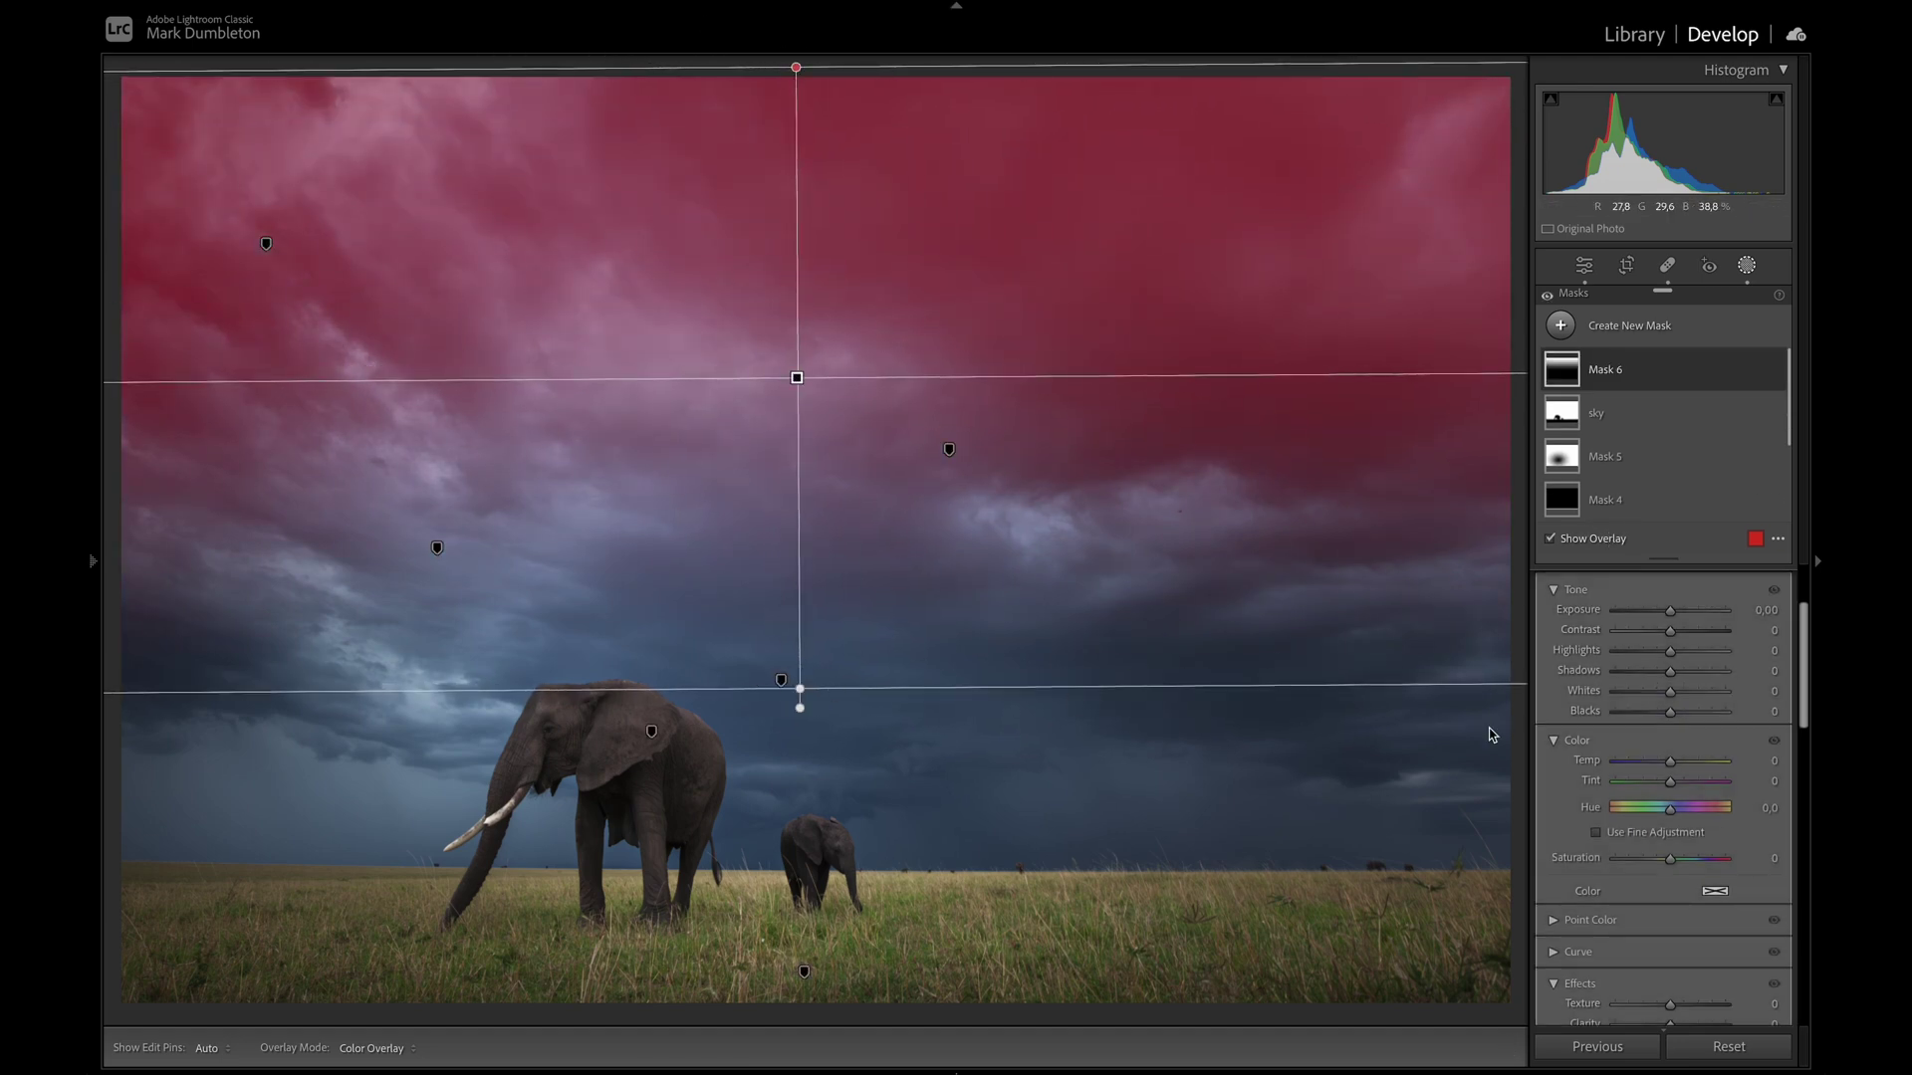
key(o)
drag(1670, 610, 1657, 613)
scroll(1657, 613, down, 3)
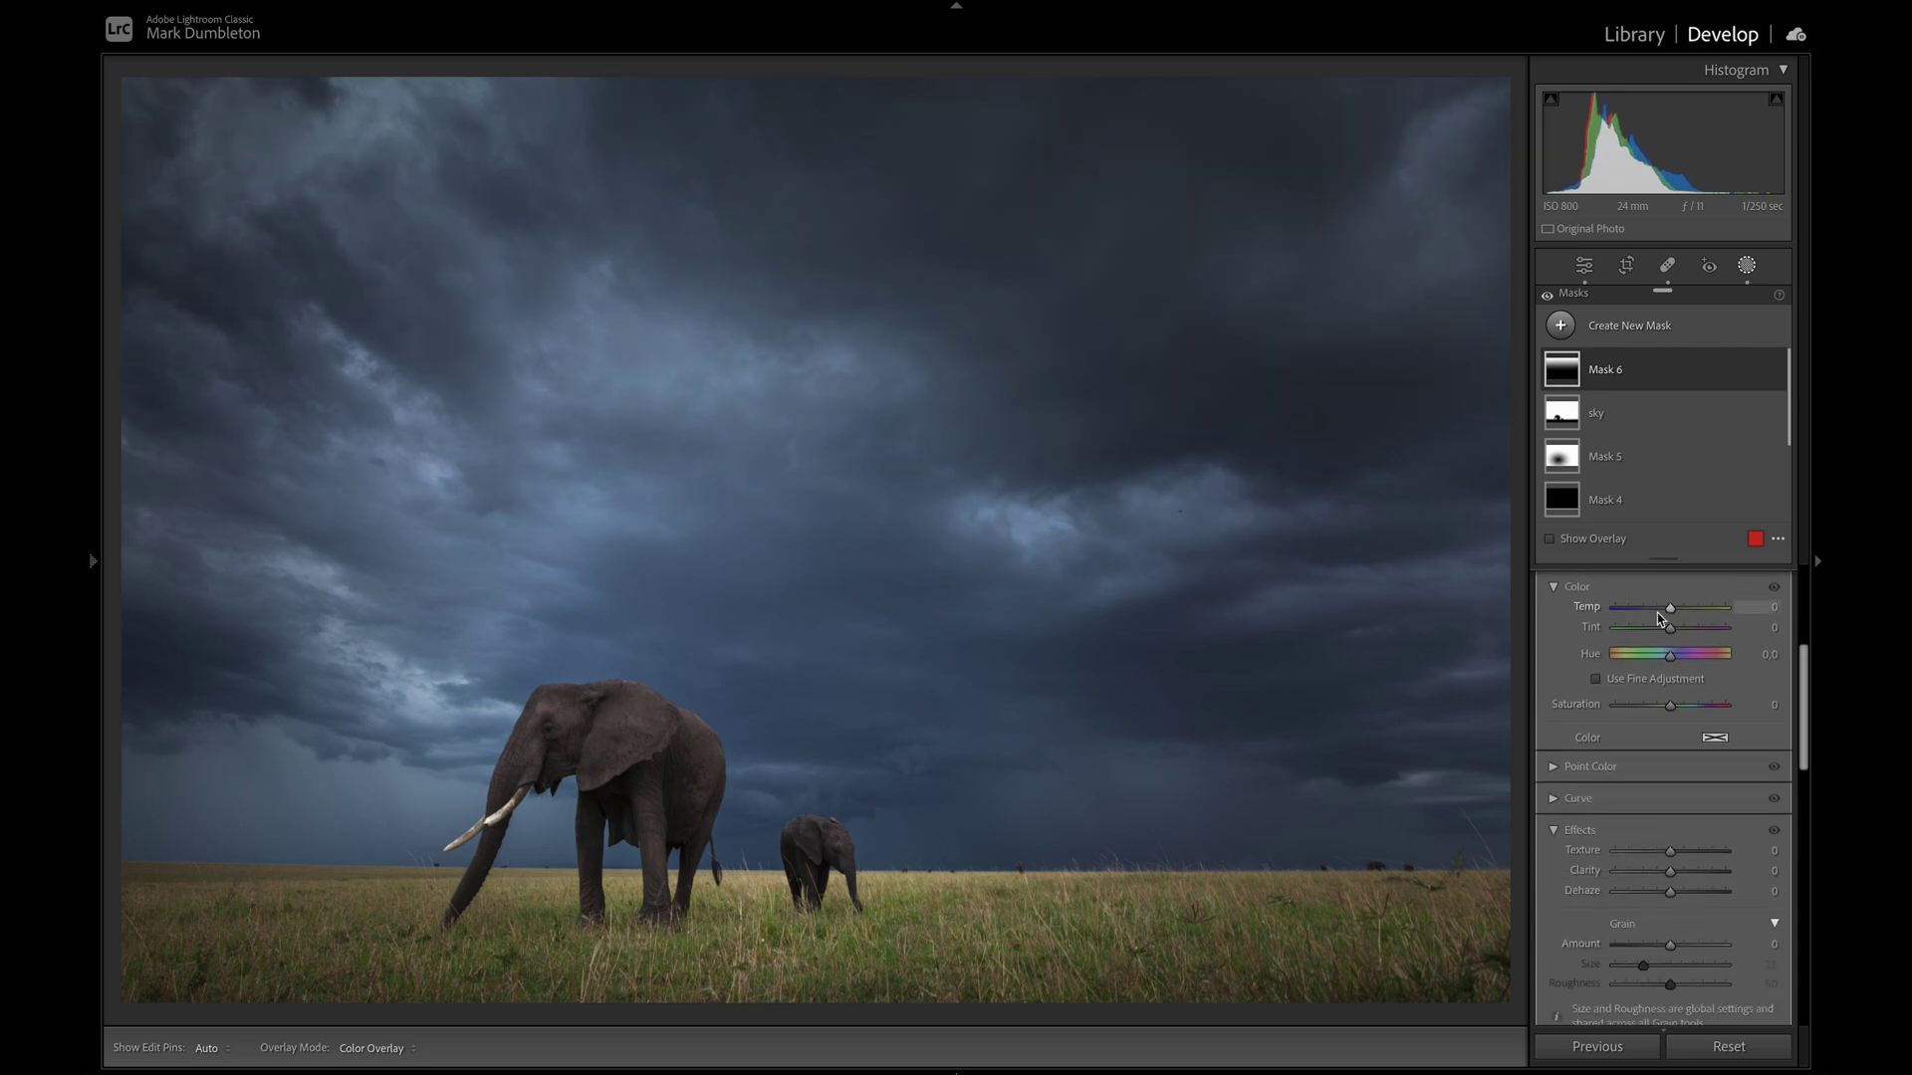
drag(1670, 851, 1694, 861)
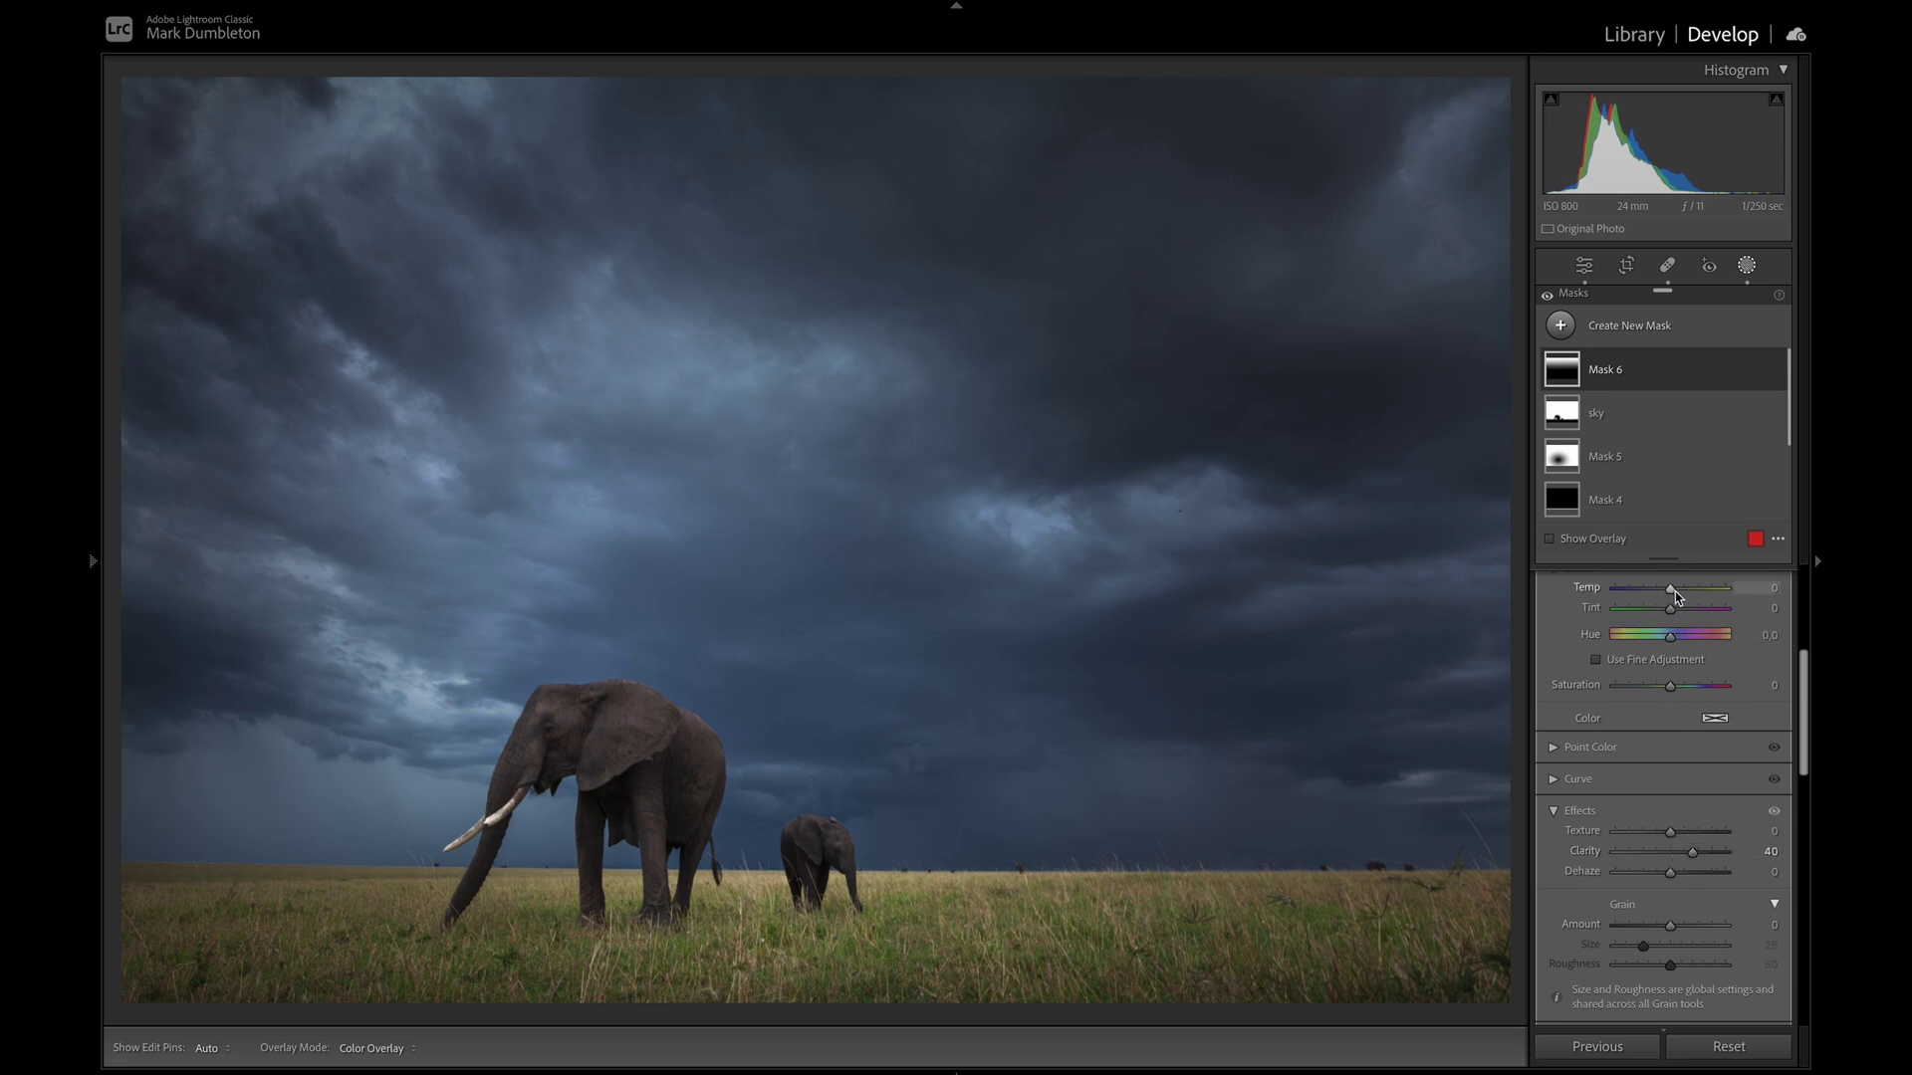
Leave masking and heal the small dark speck in the clouds
click(1747, 266)
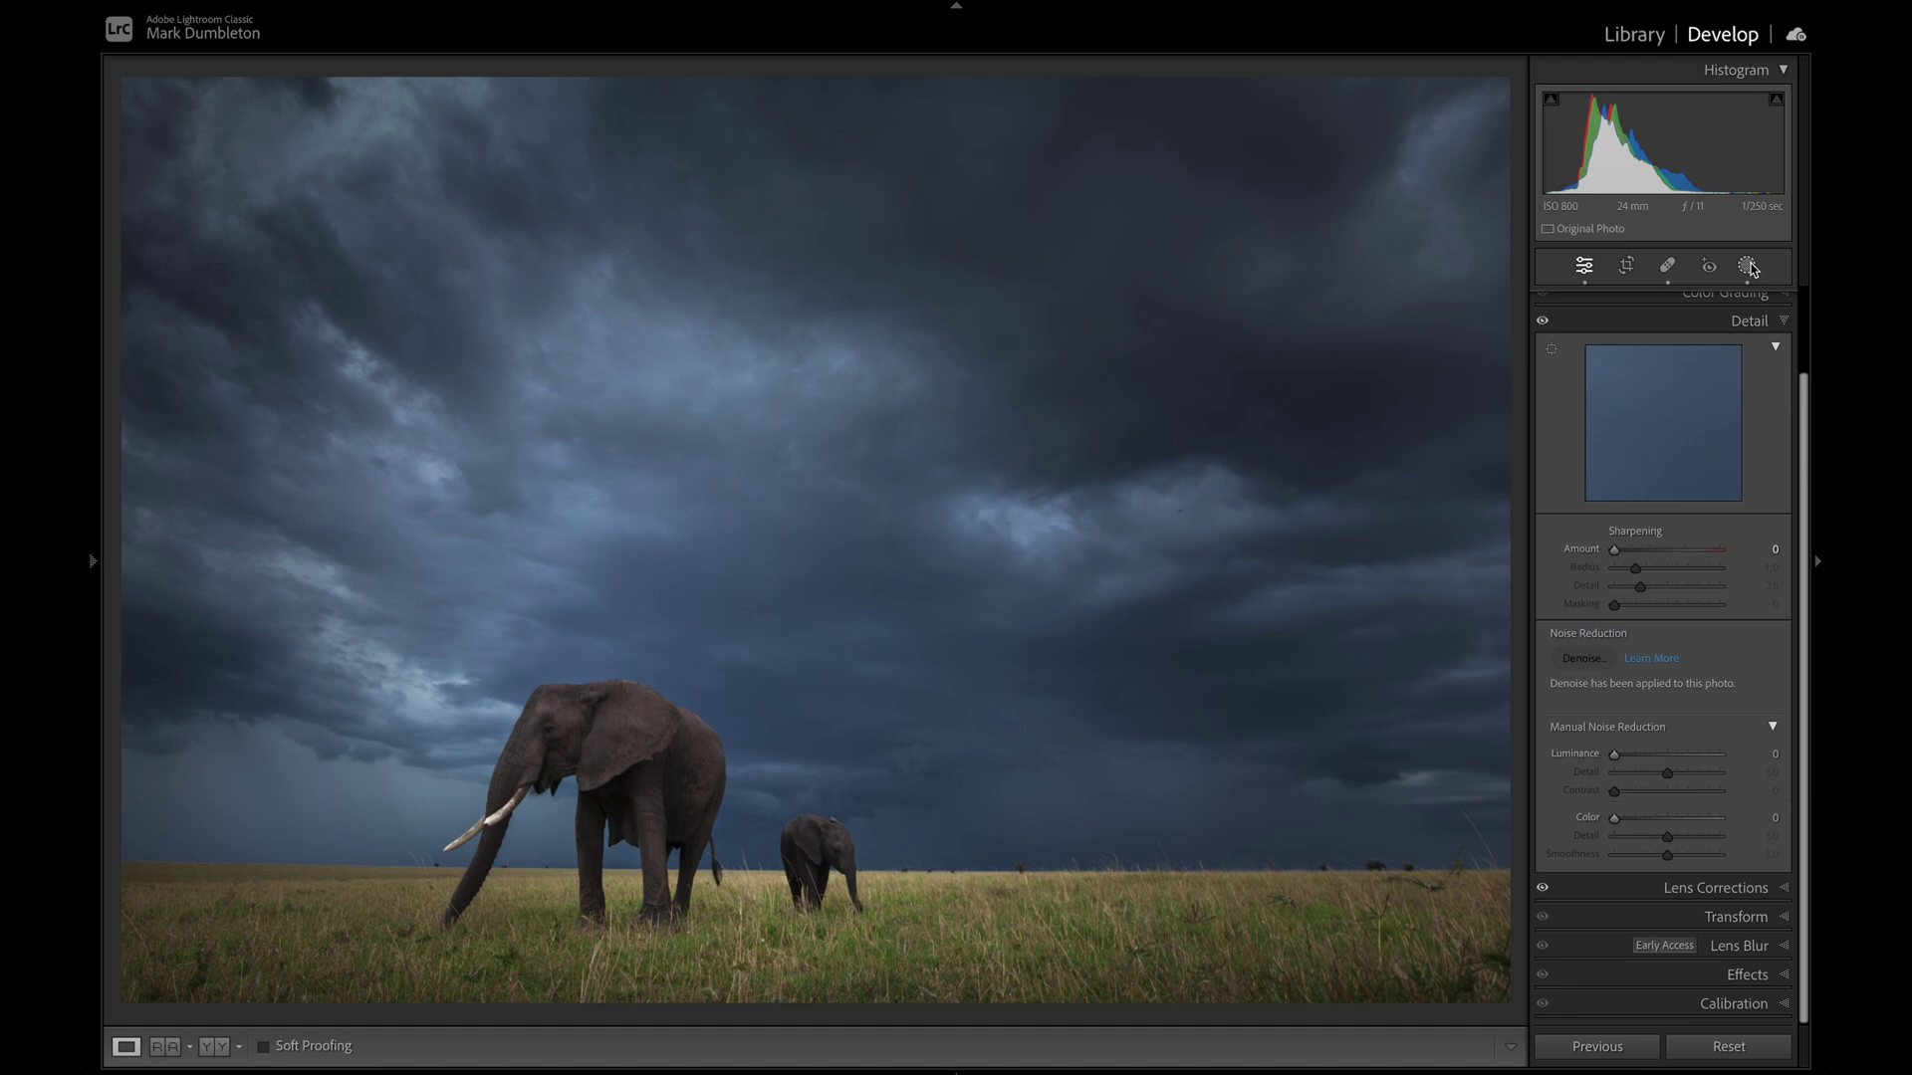
click(1186, 520)
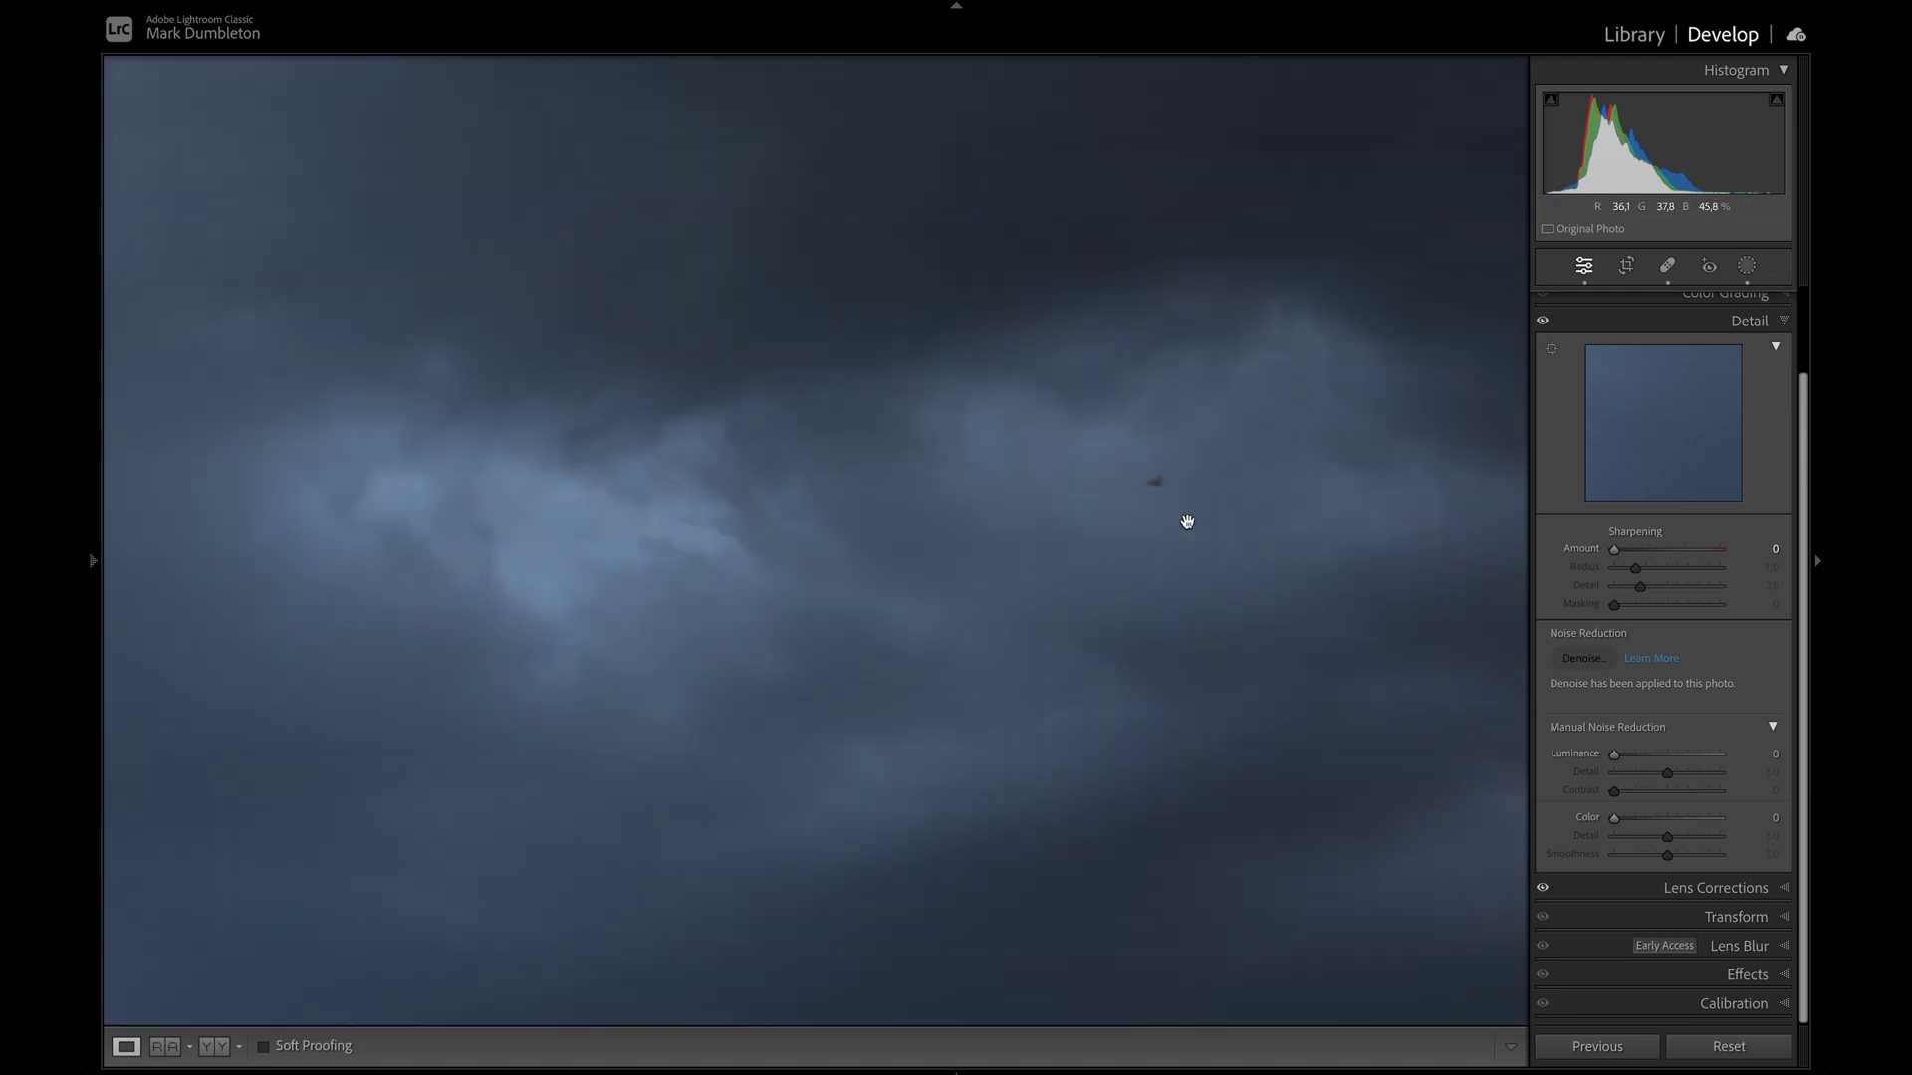
click(1666, 265)
click(1160, 482)
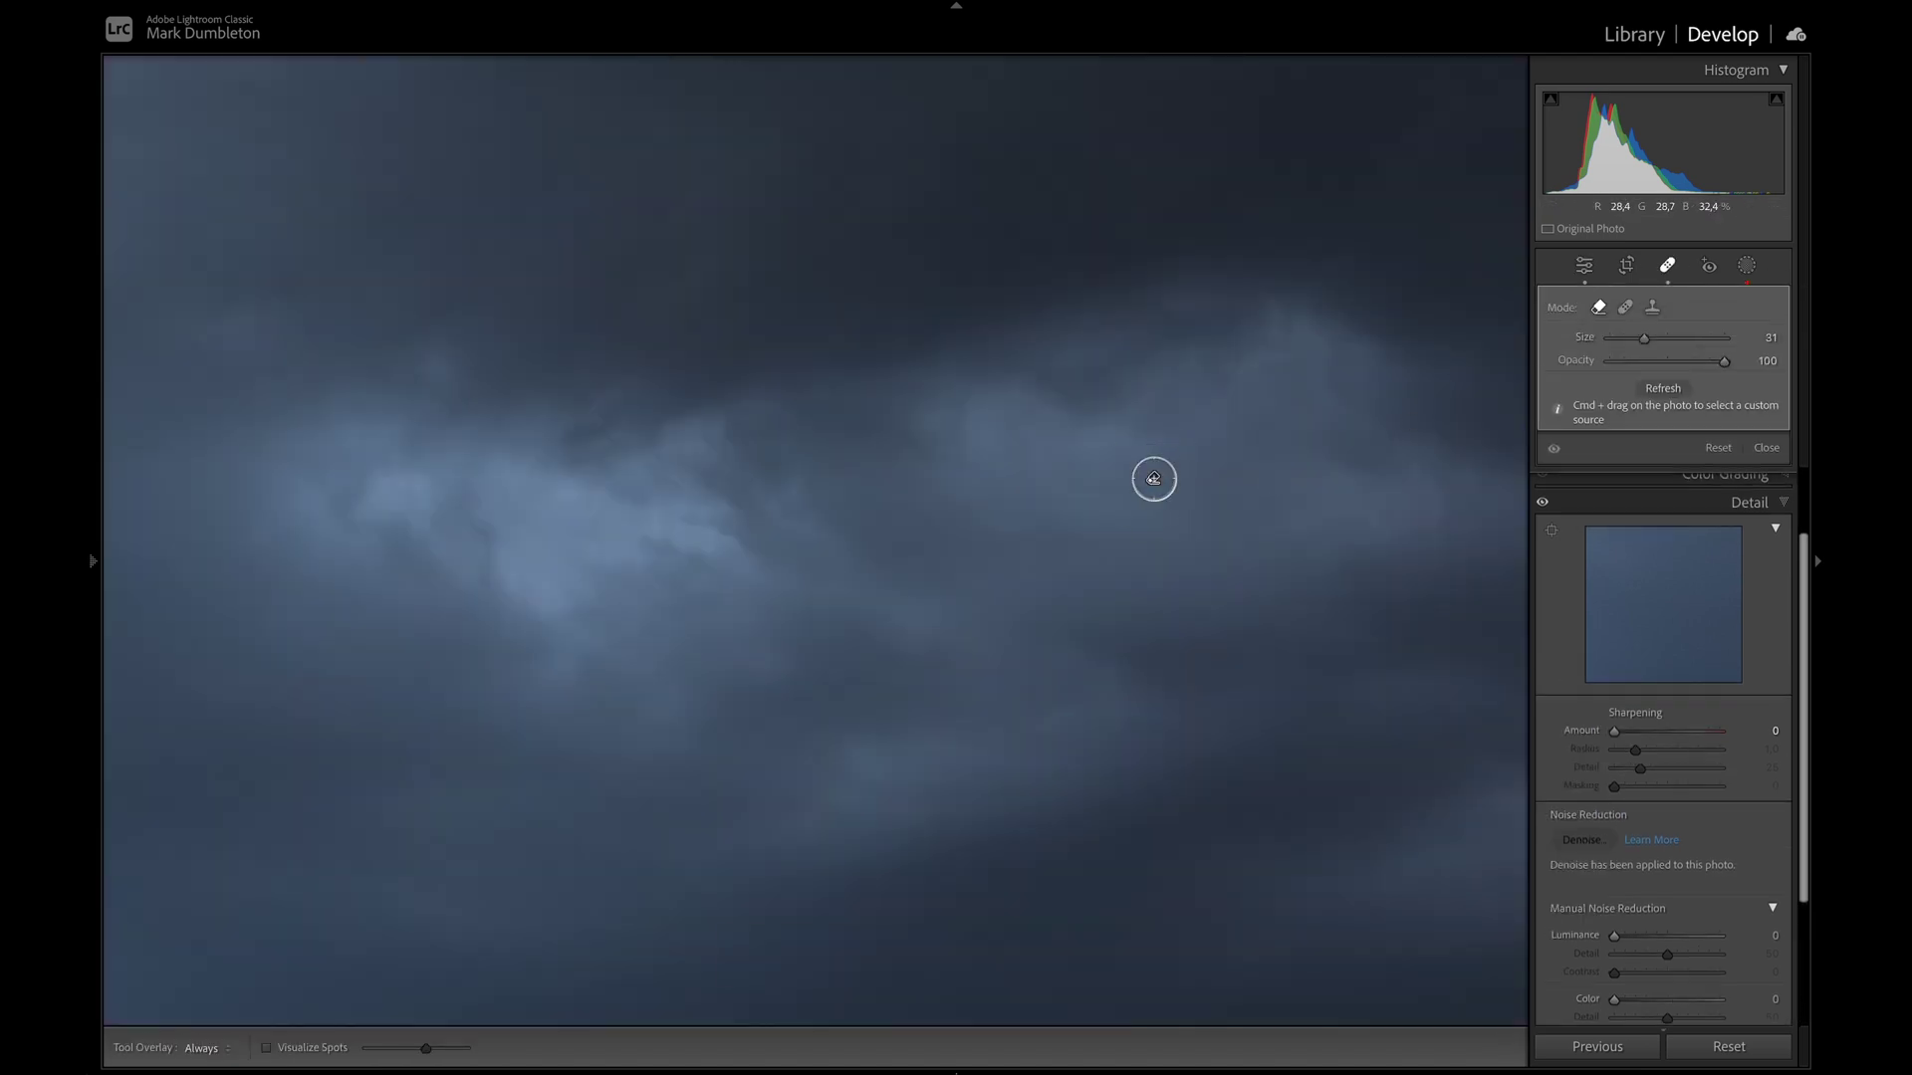
Close Spot Removal and set HSL saturation to Orange +29, Yellow -25, Green -48
key(z)
click(1665, 266)
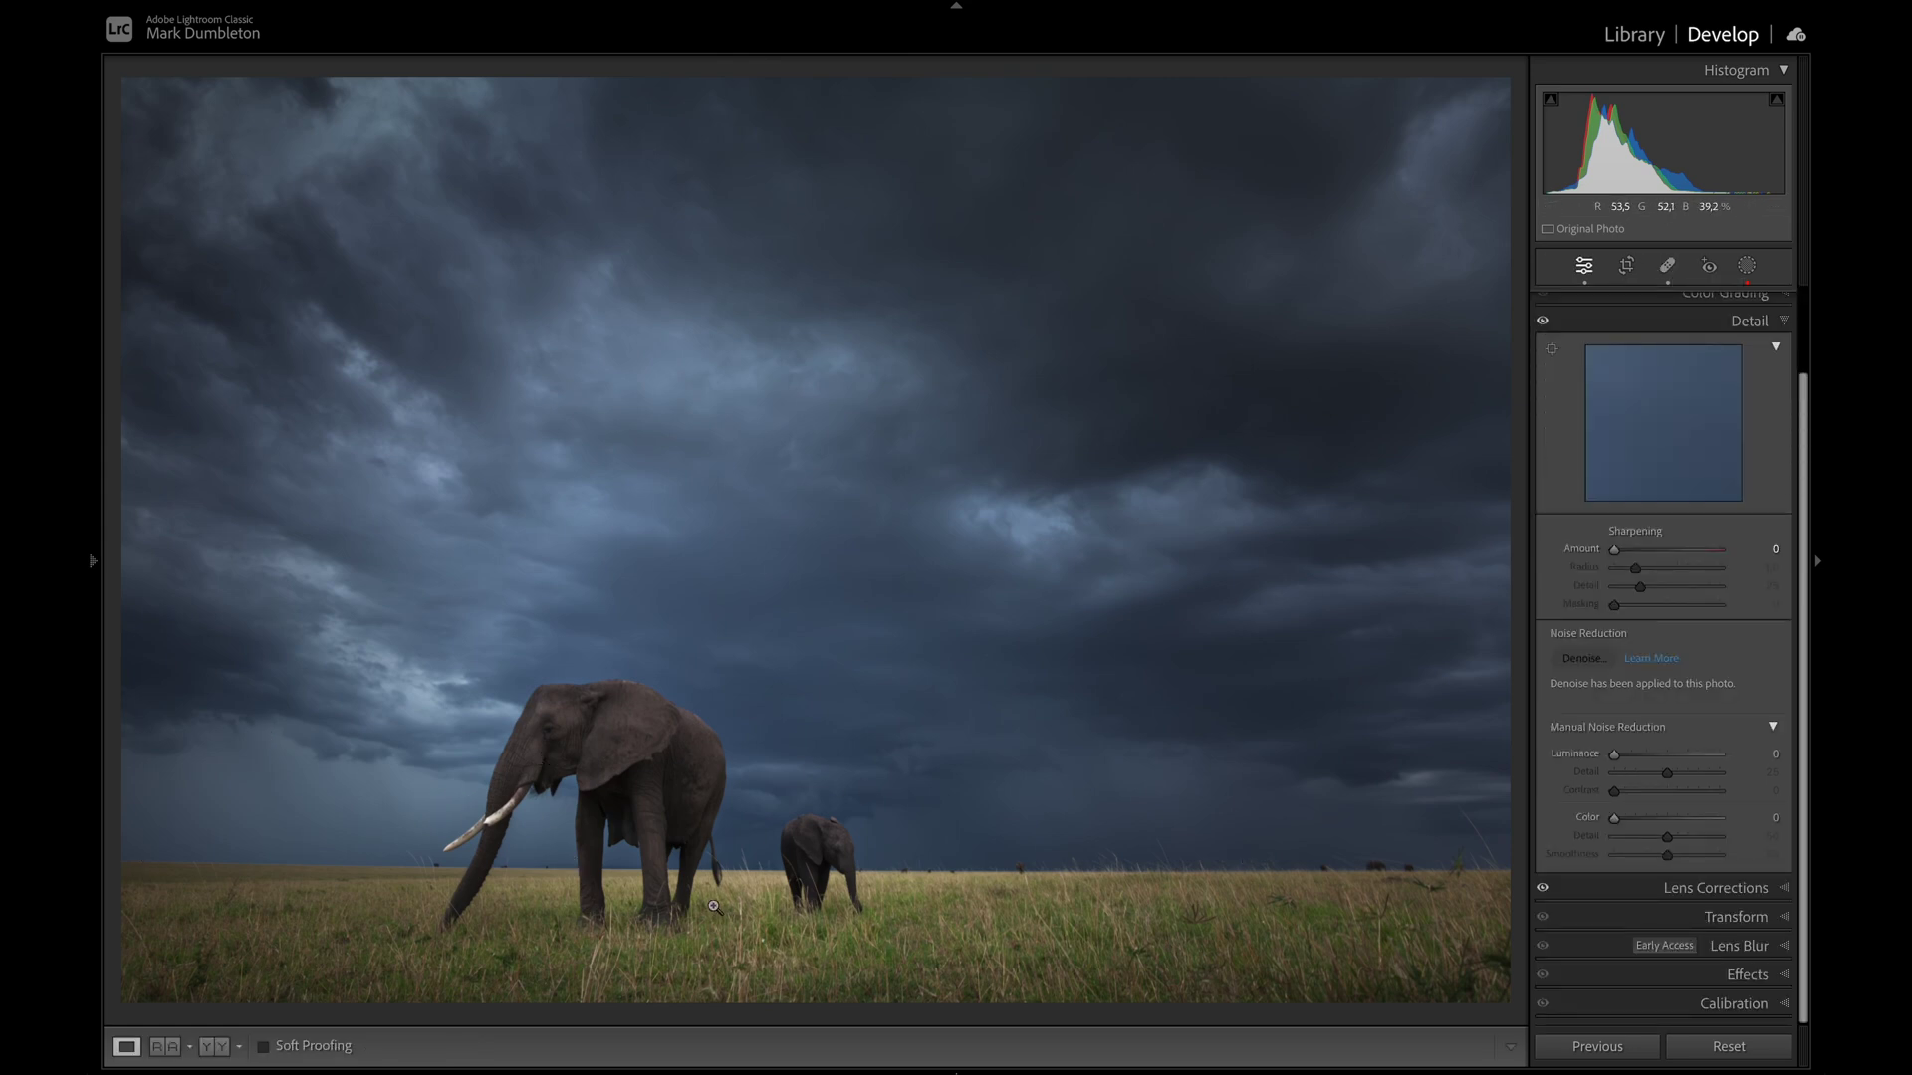
scroll(1752, 494, up, 2)
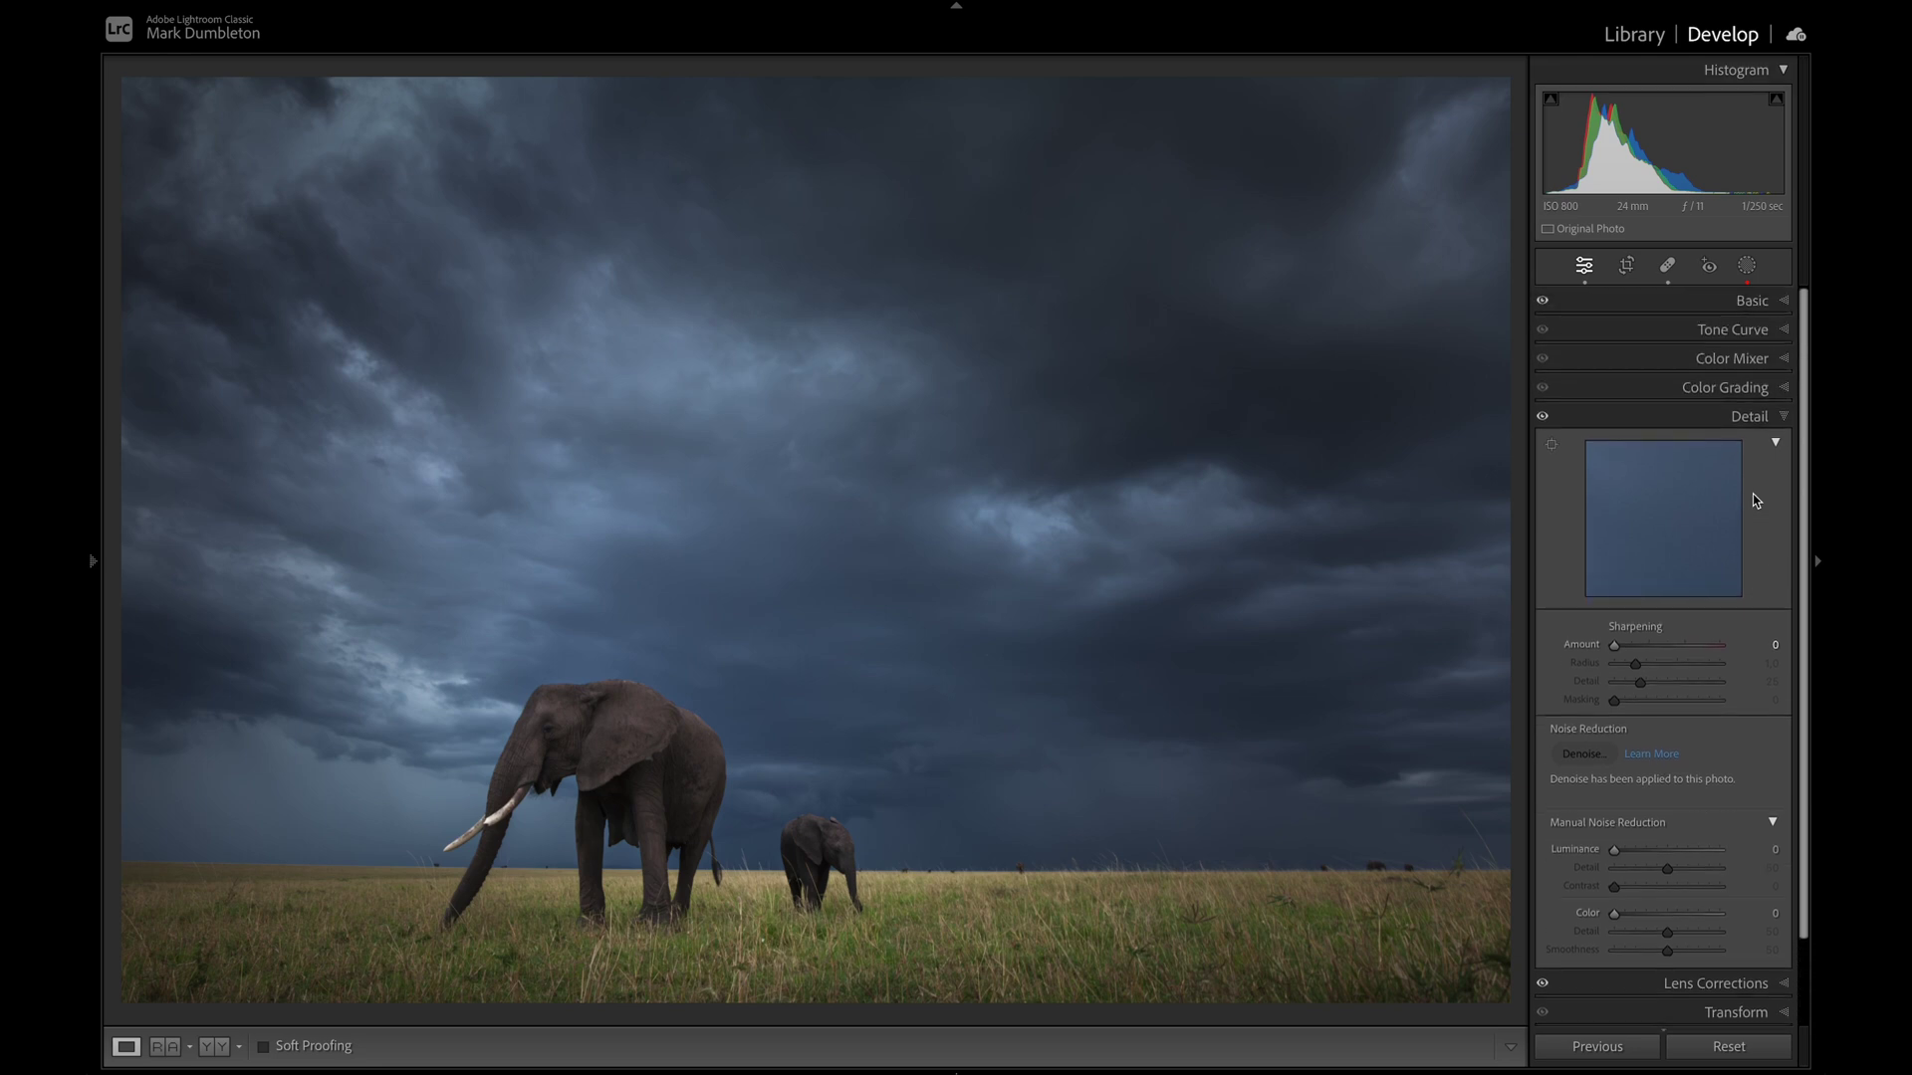
click(1728, 390)
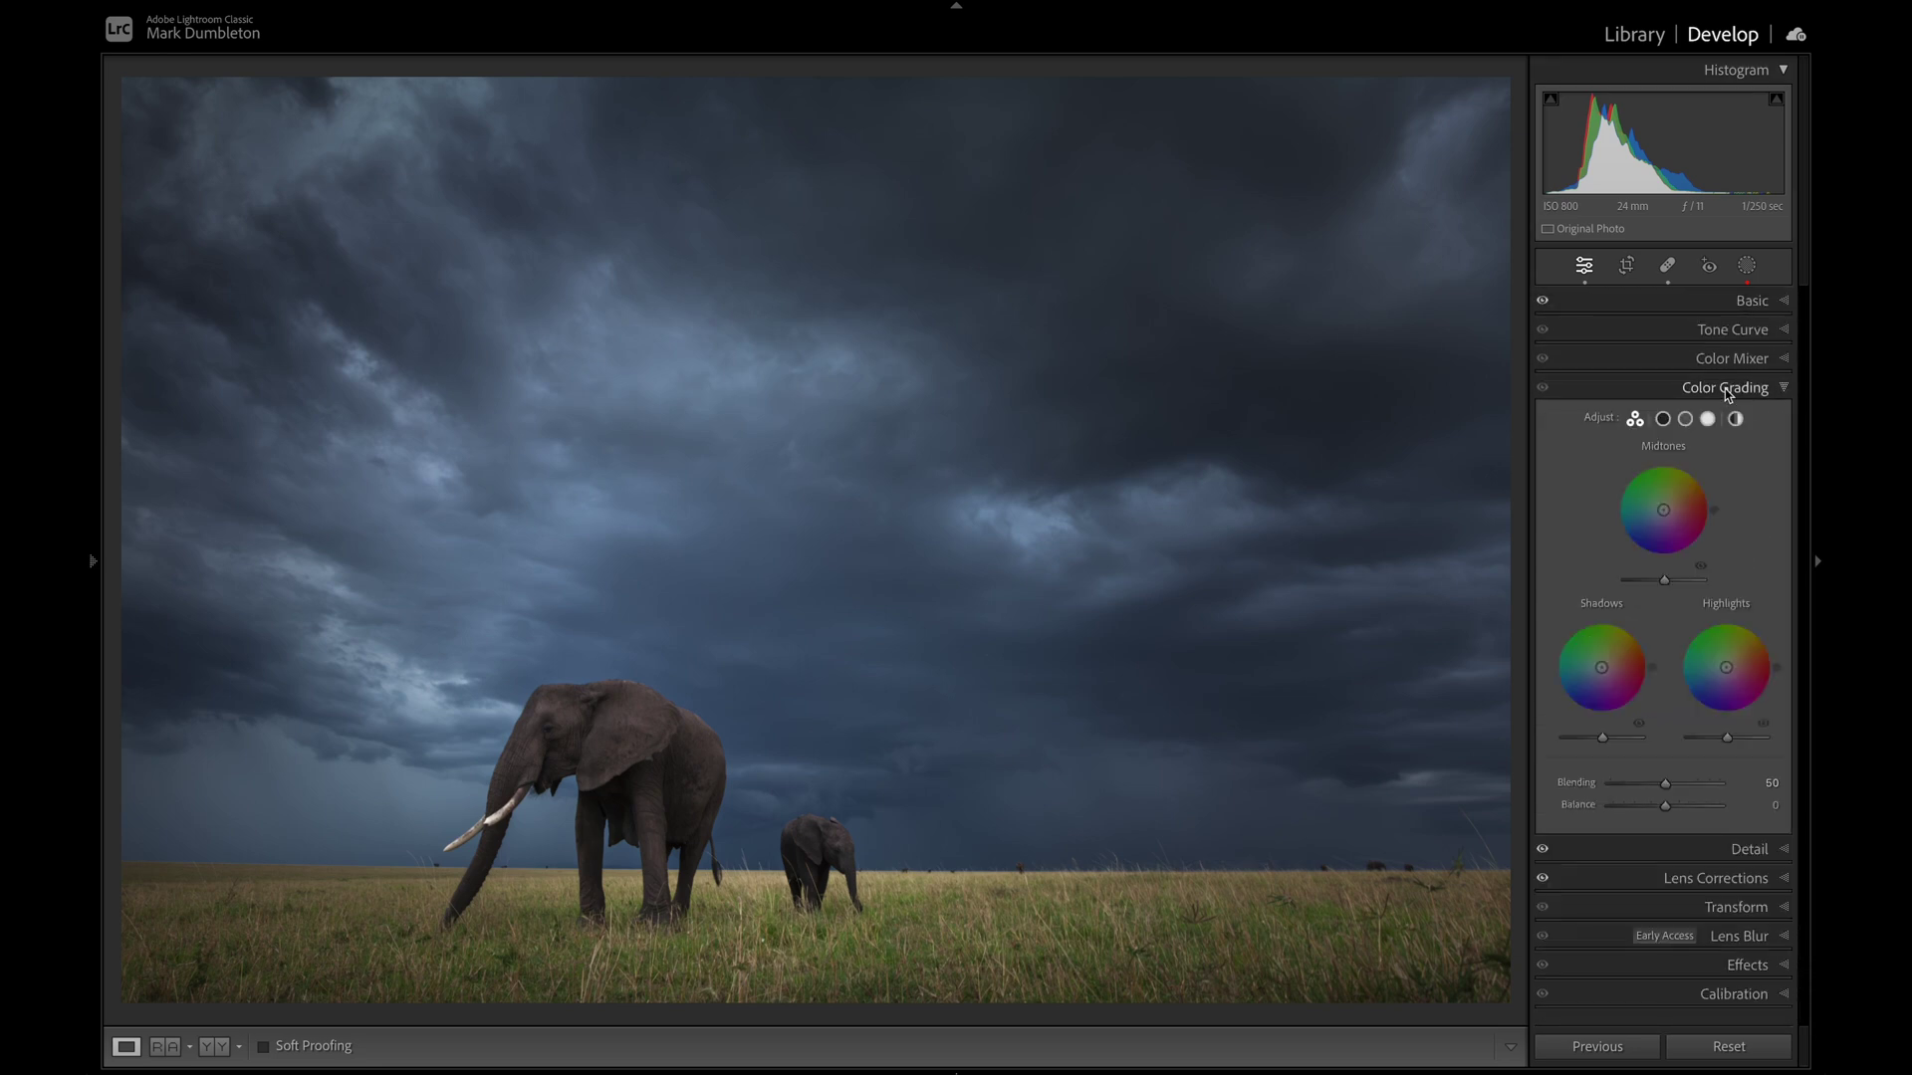
click(1712, 362)
click(1630, 440)
click(1549, 476)
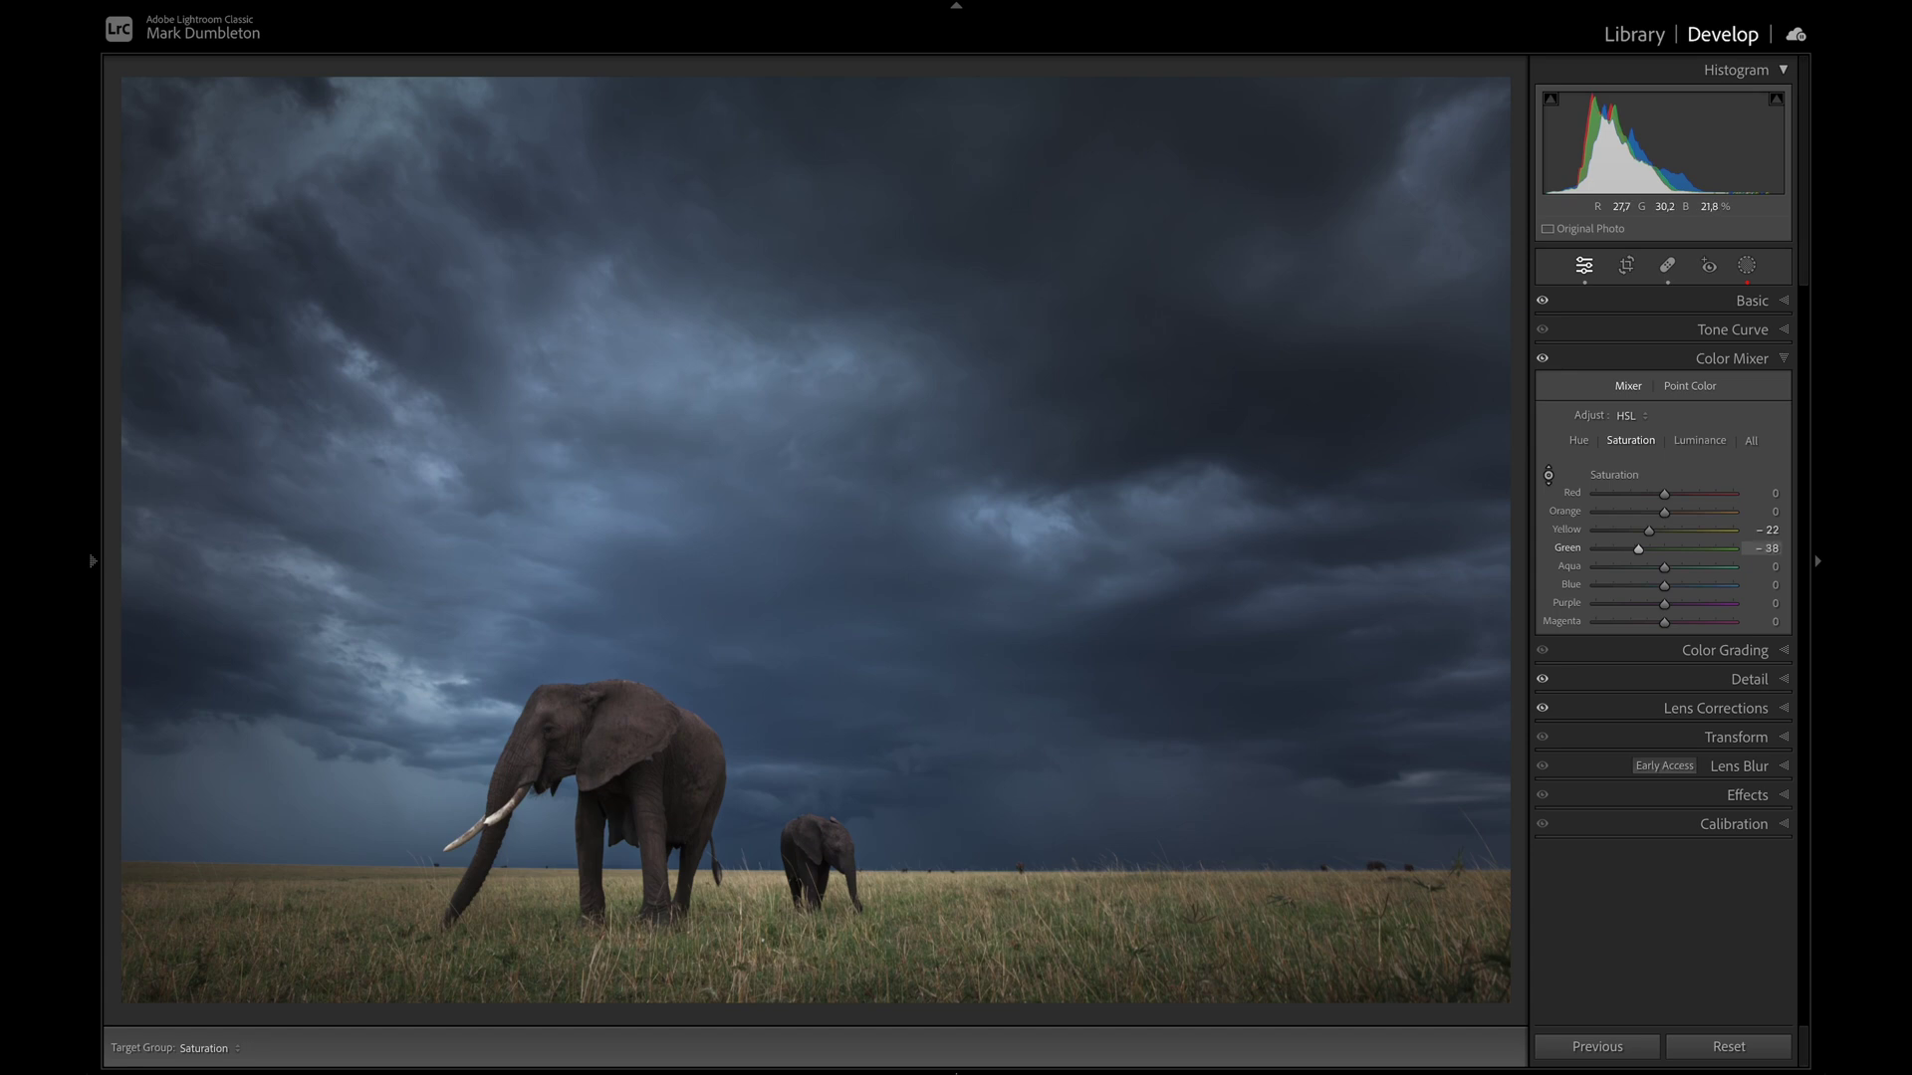
drag(1664, 512, 1631, 552)
Duplicate and invert the sky mask, subtract Select Sky, and rename it 'foreground'
click(1746, 265)
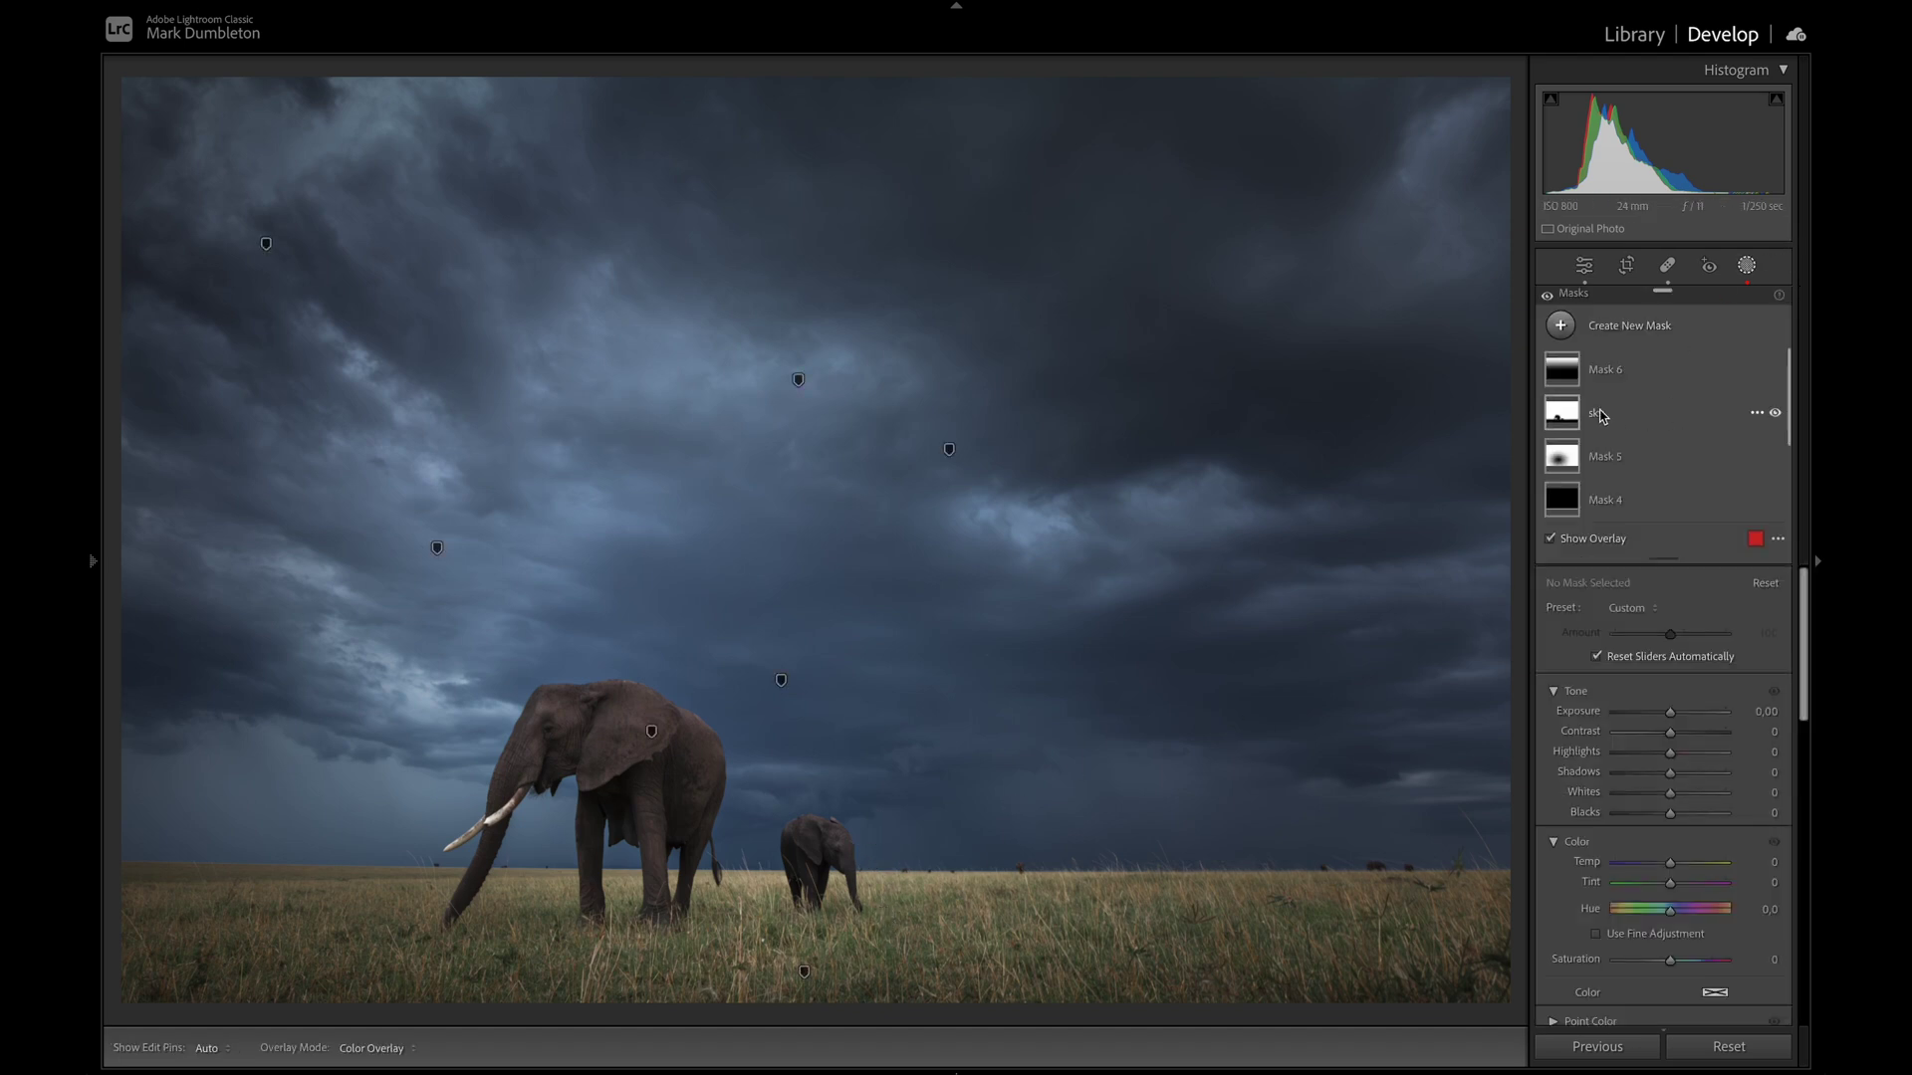
right_click(1758, 416)
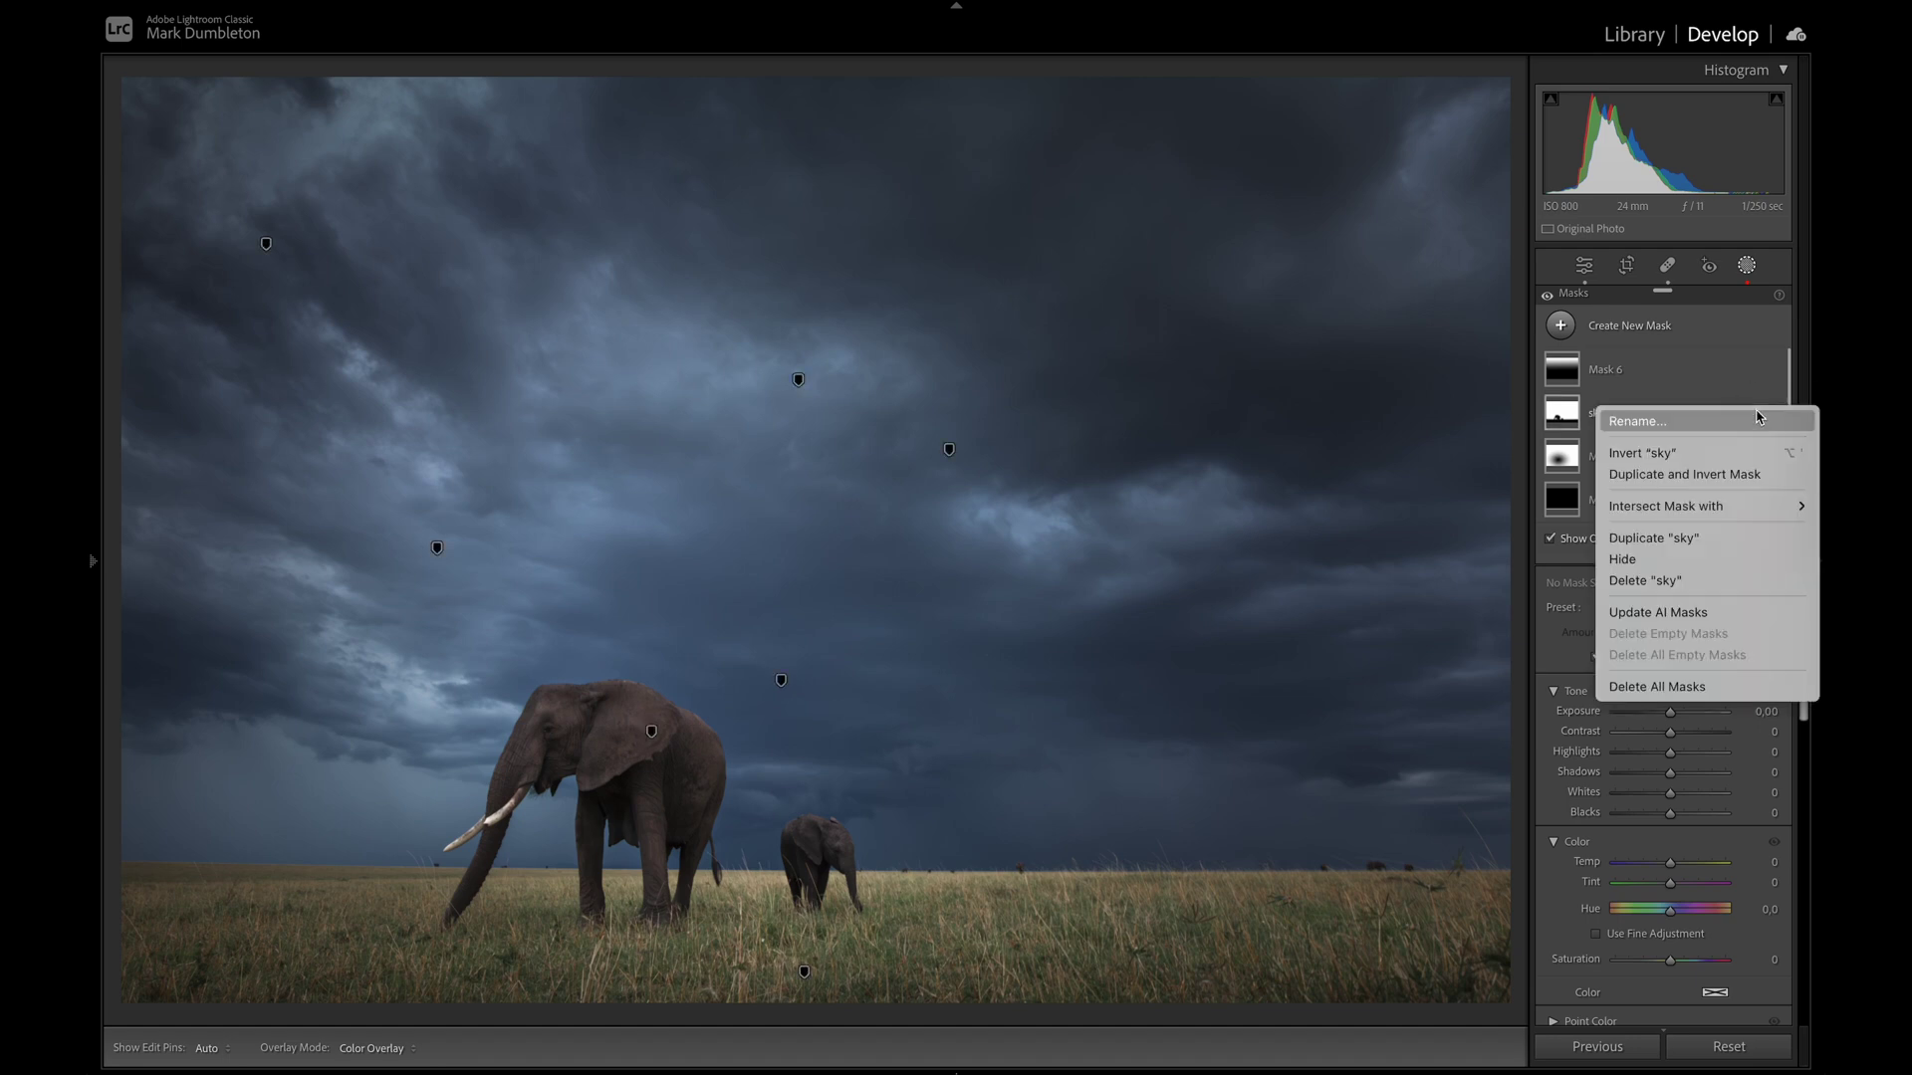
click(1697, 475)
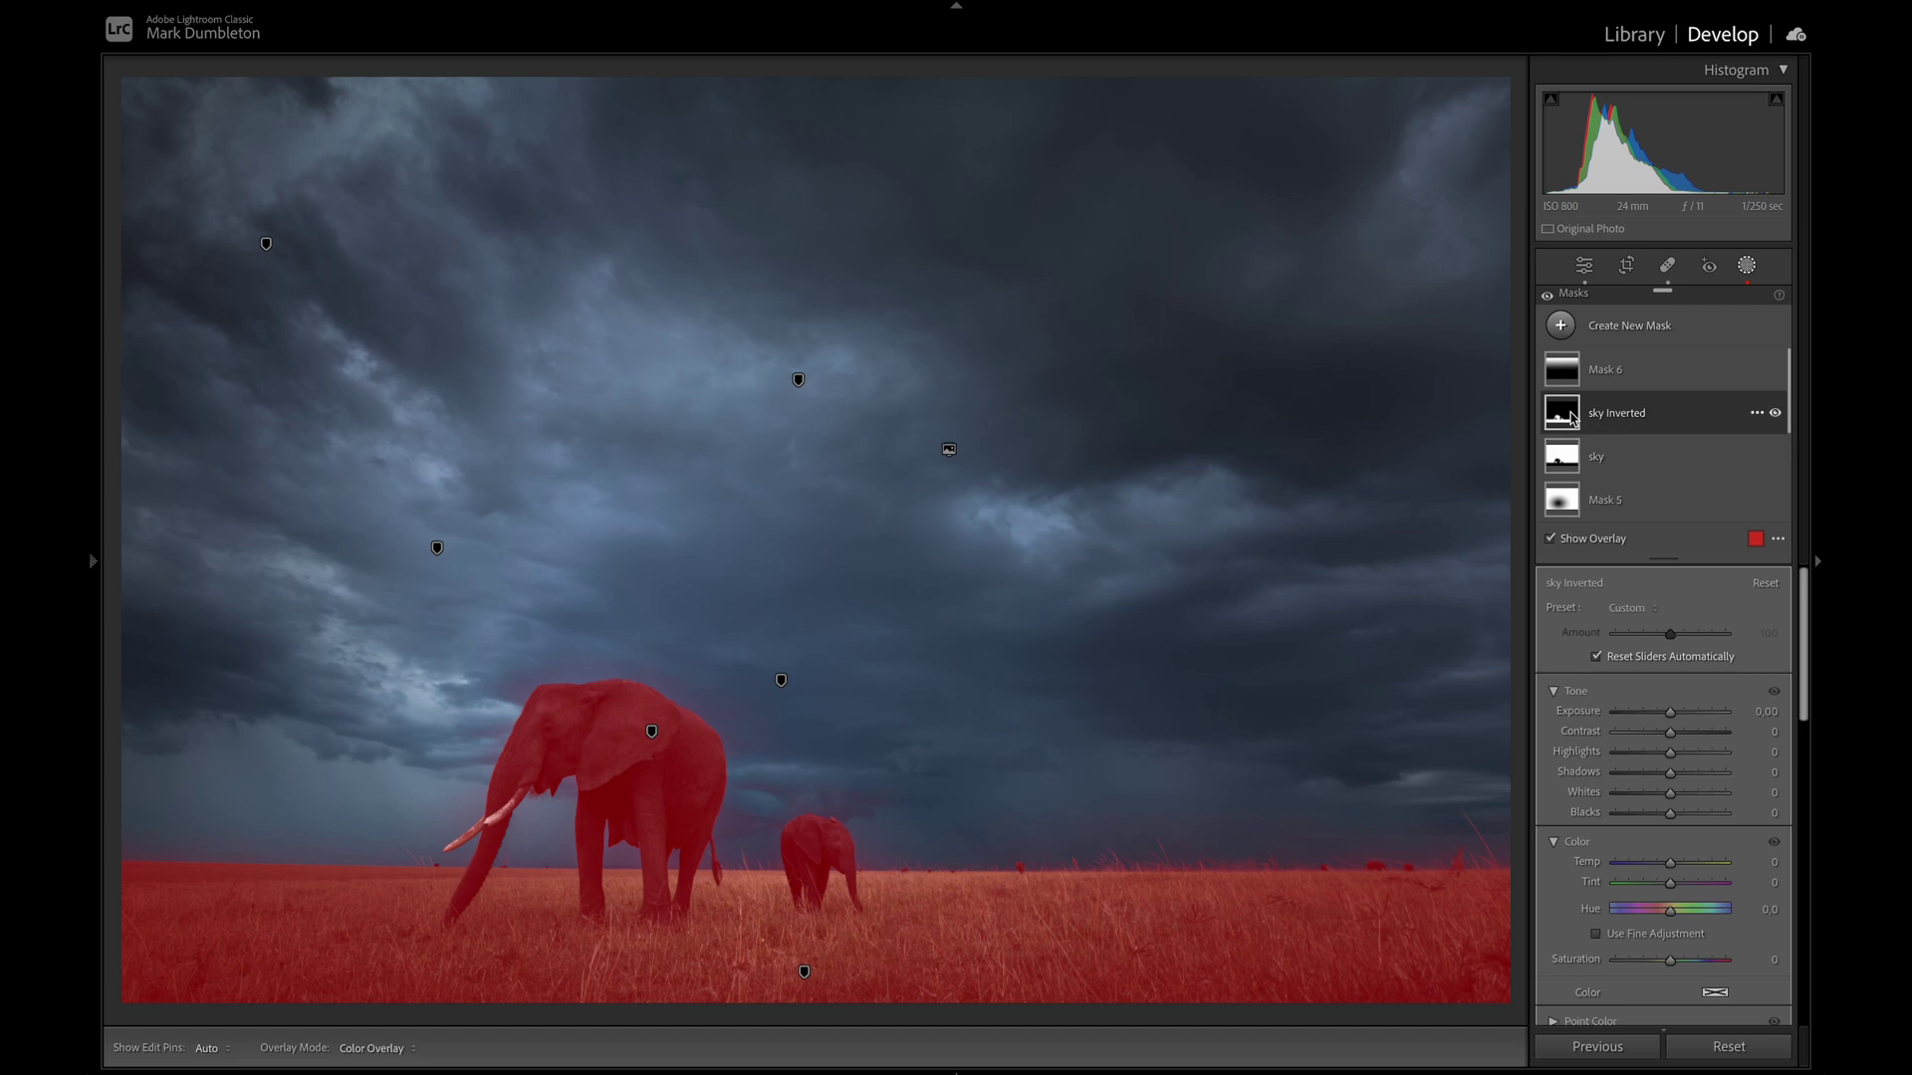
click(1573, 418)
click(1724, 502)
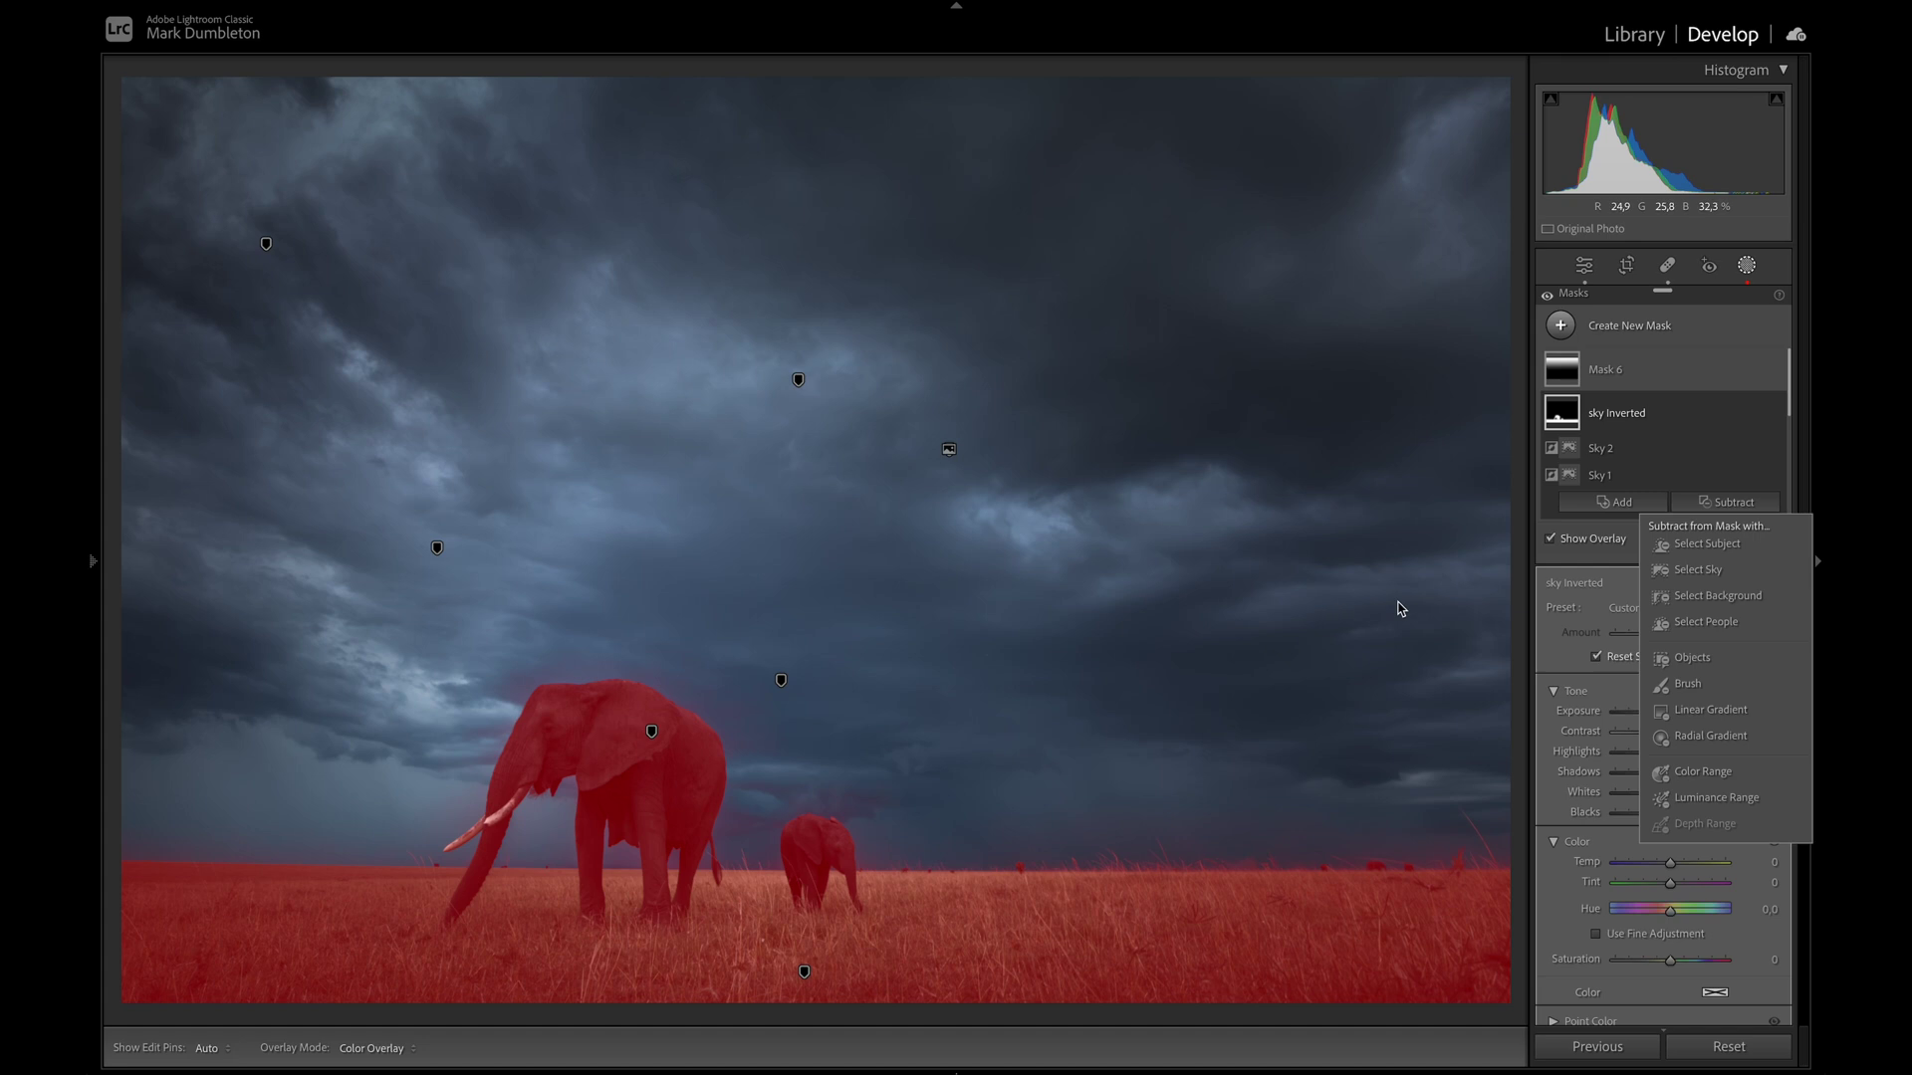
click(1699, 571)
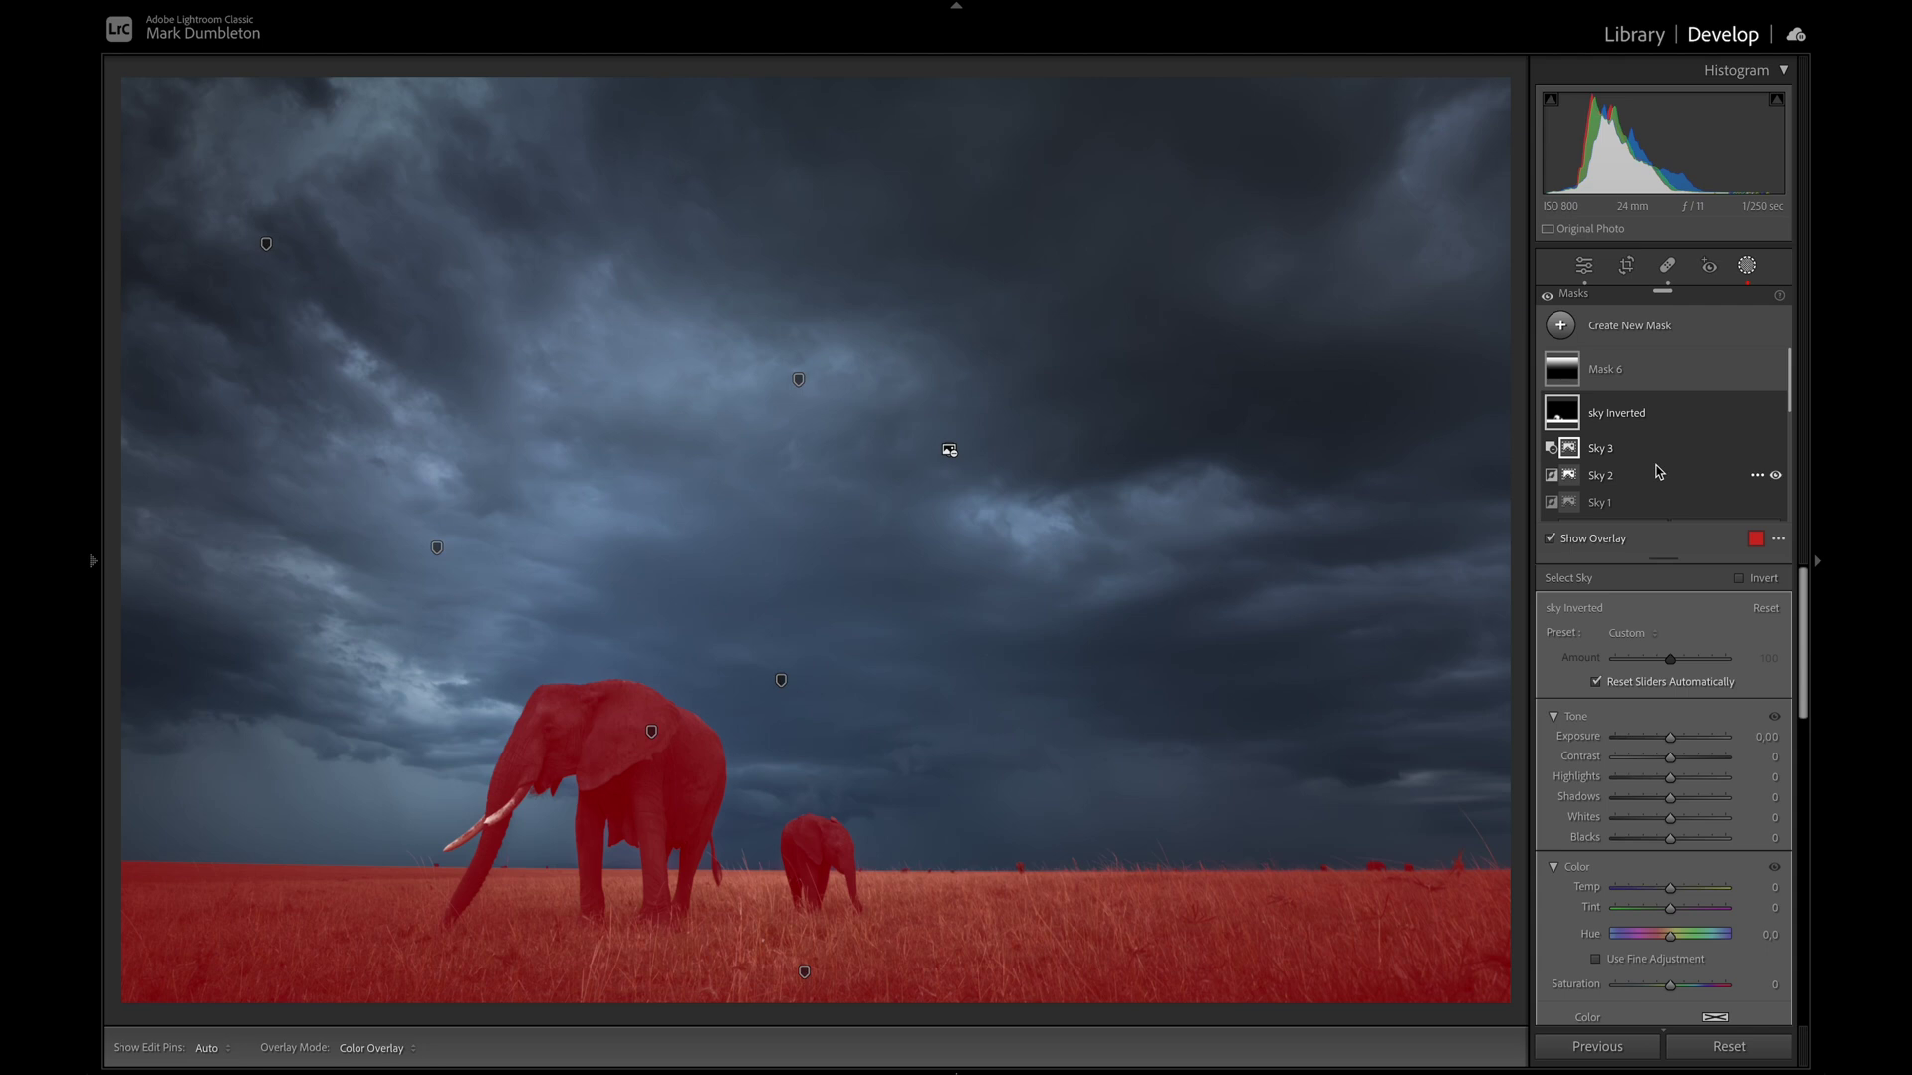
double_click(1623, 416)
text(fo)
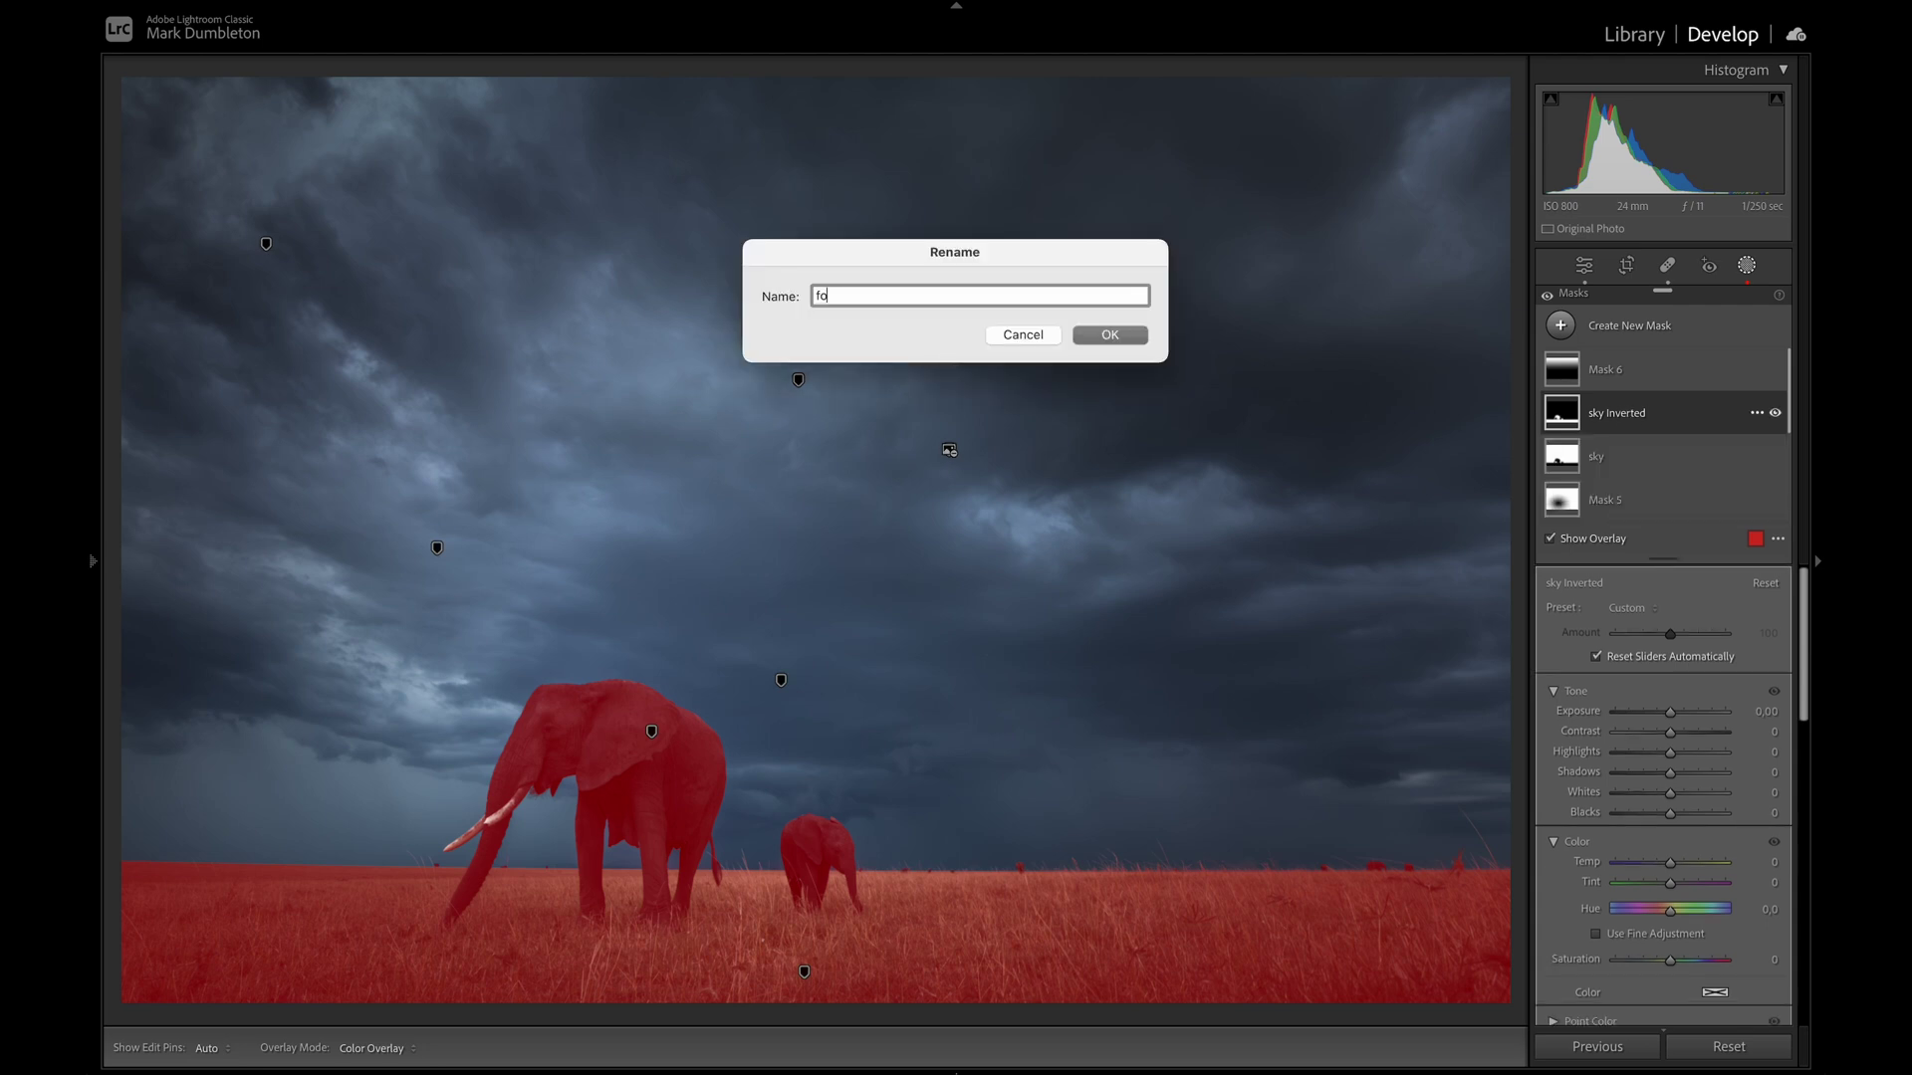
text(reground)
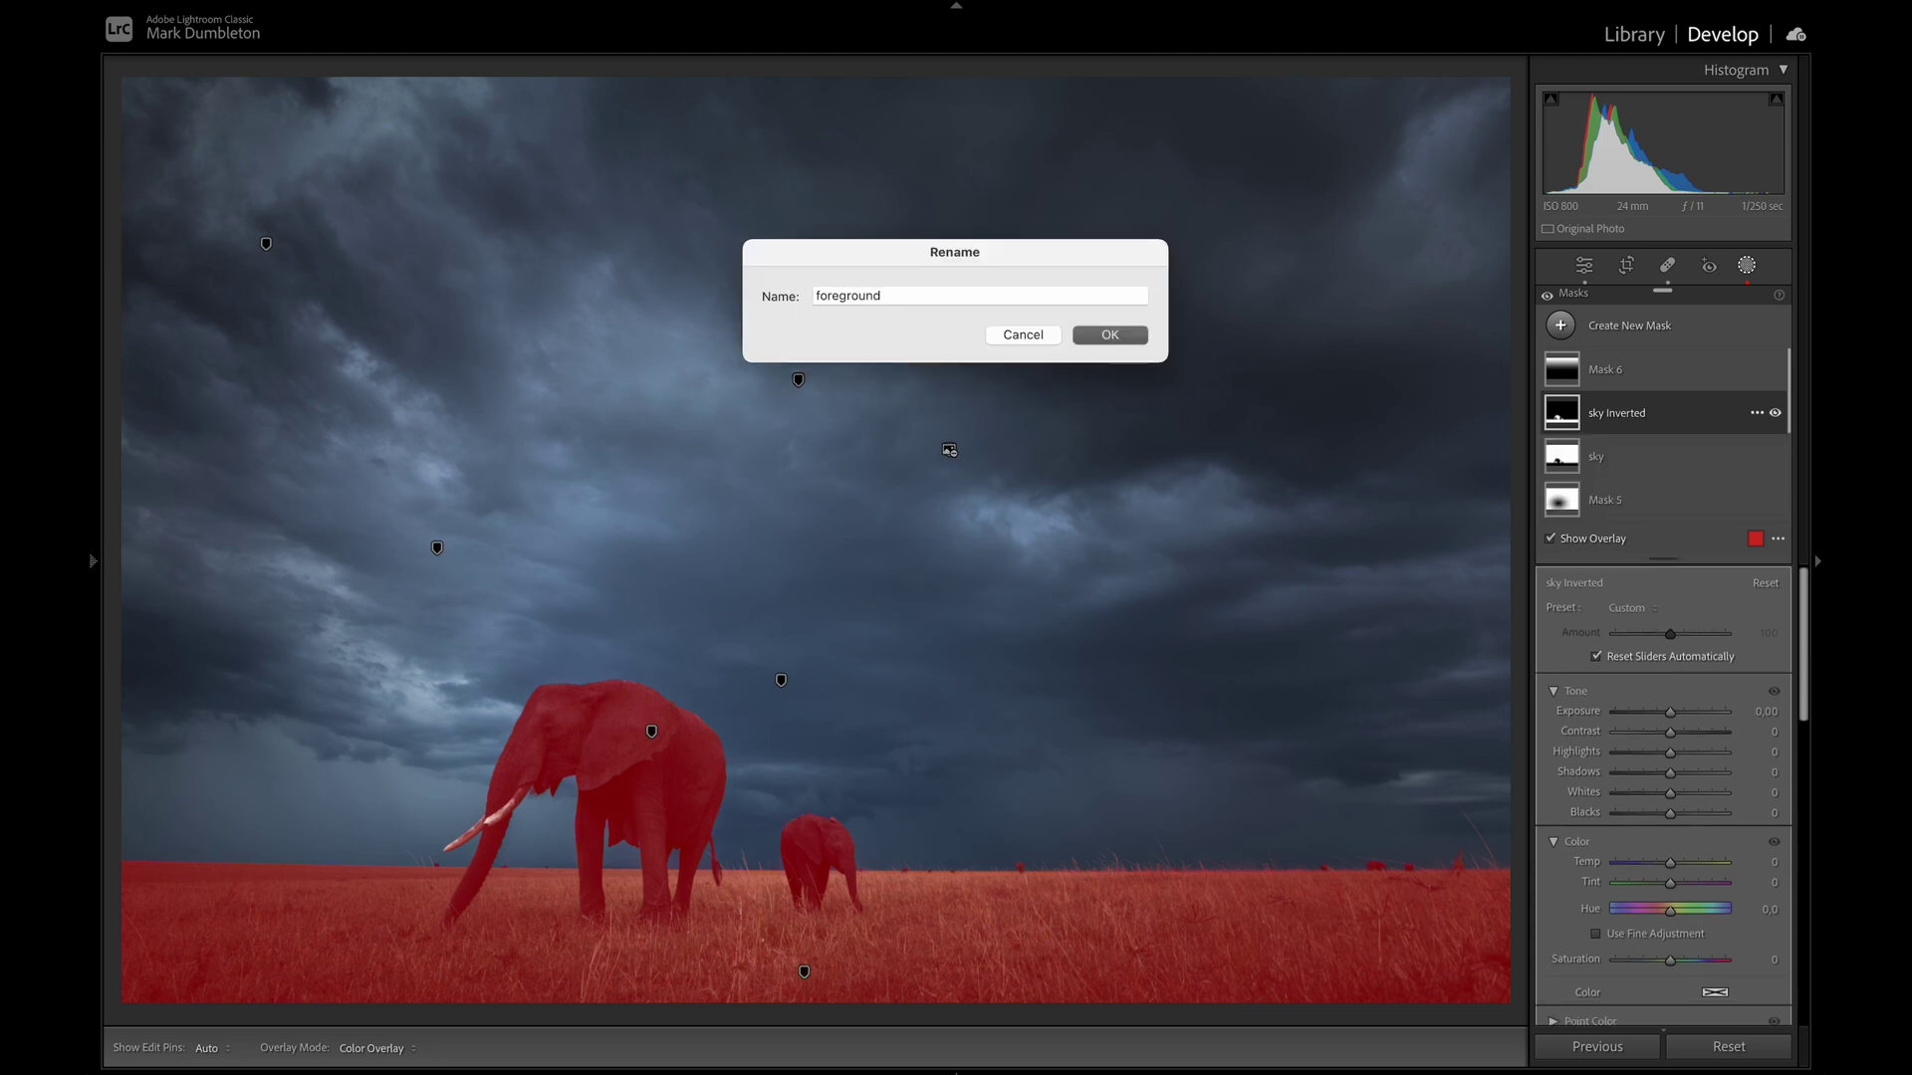
key(Return)
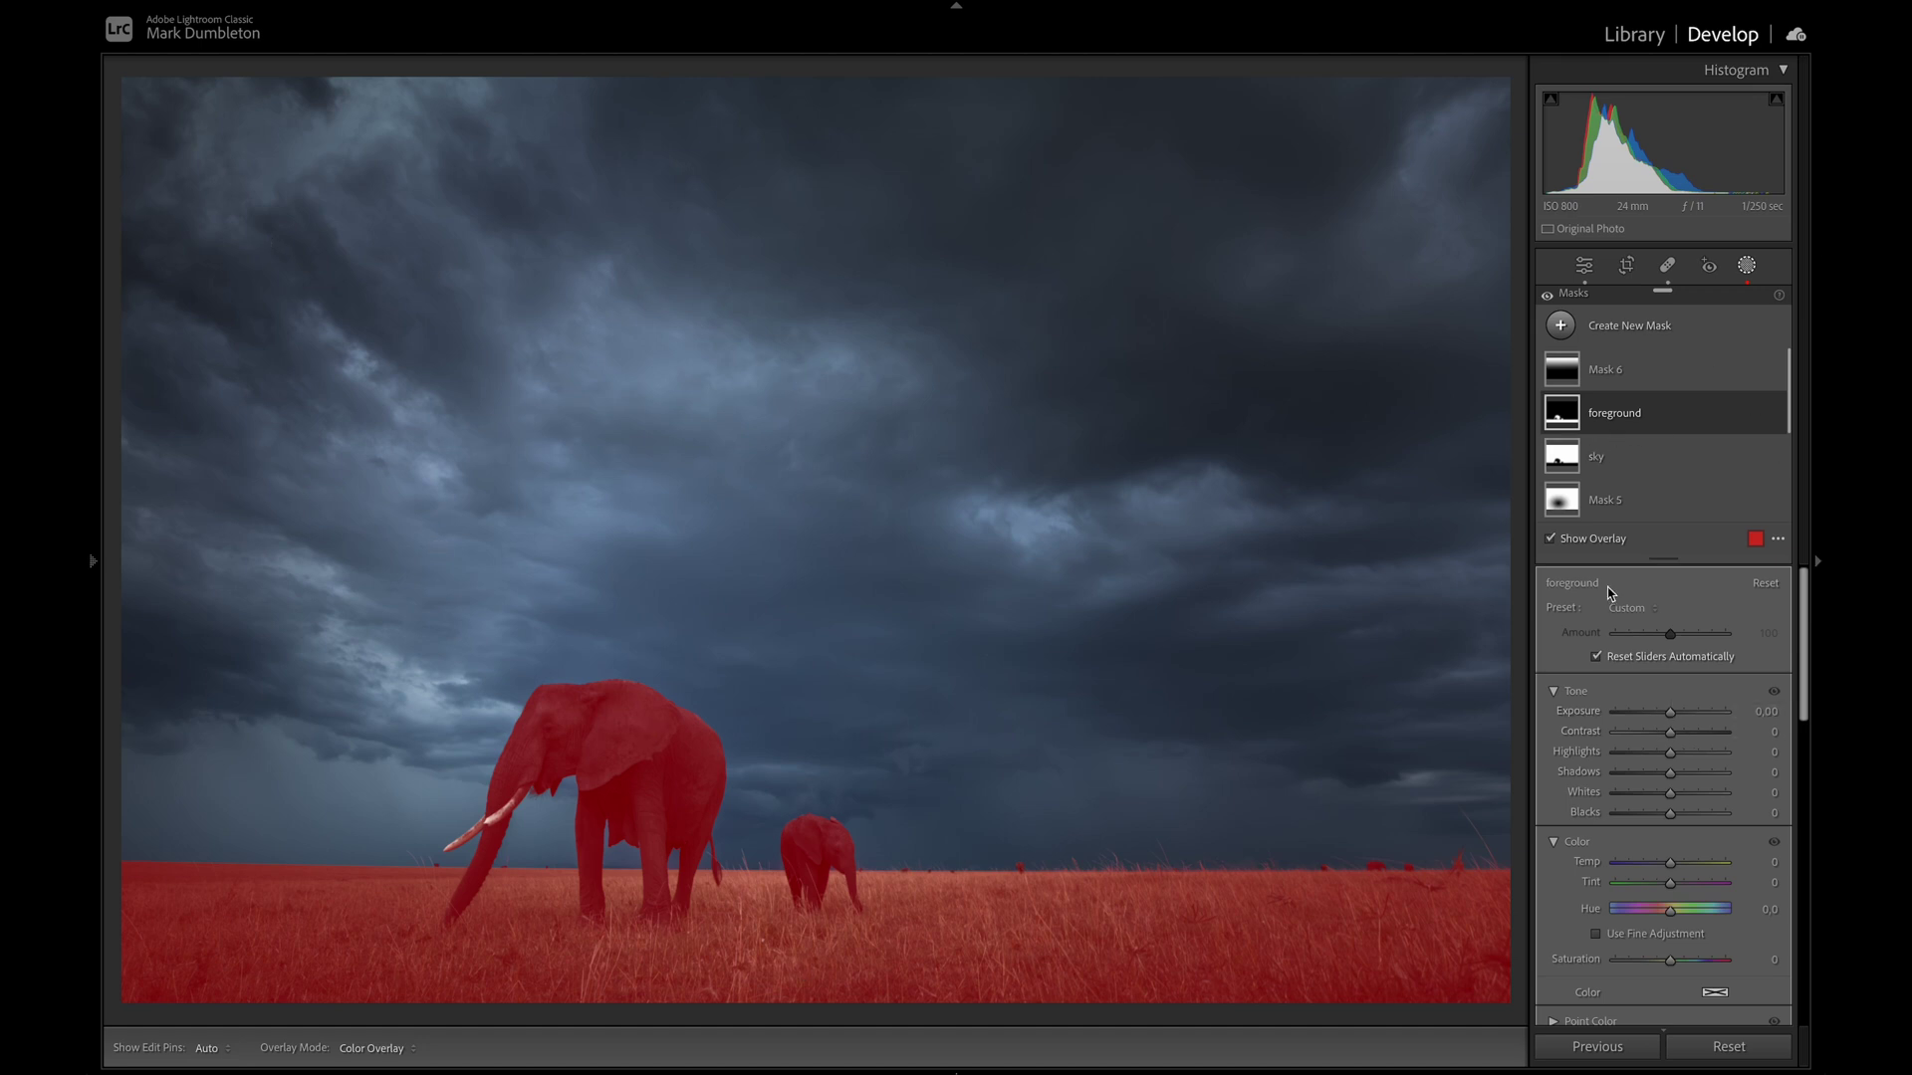
Give the foreground mask Highlights -61, Temp +3 and Saturation +13
click(1596, 543)
drag(1688, 966, 1683, 966)
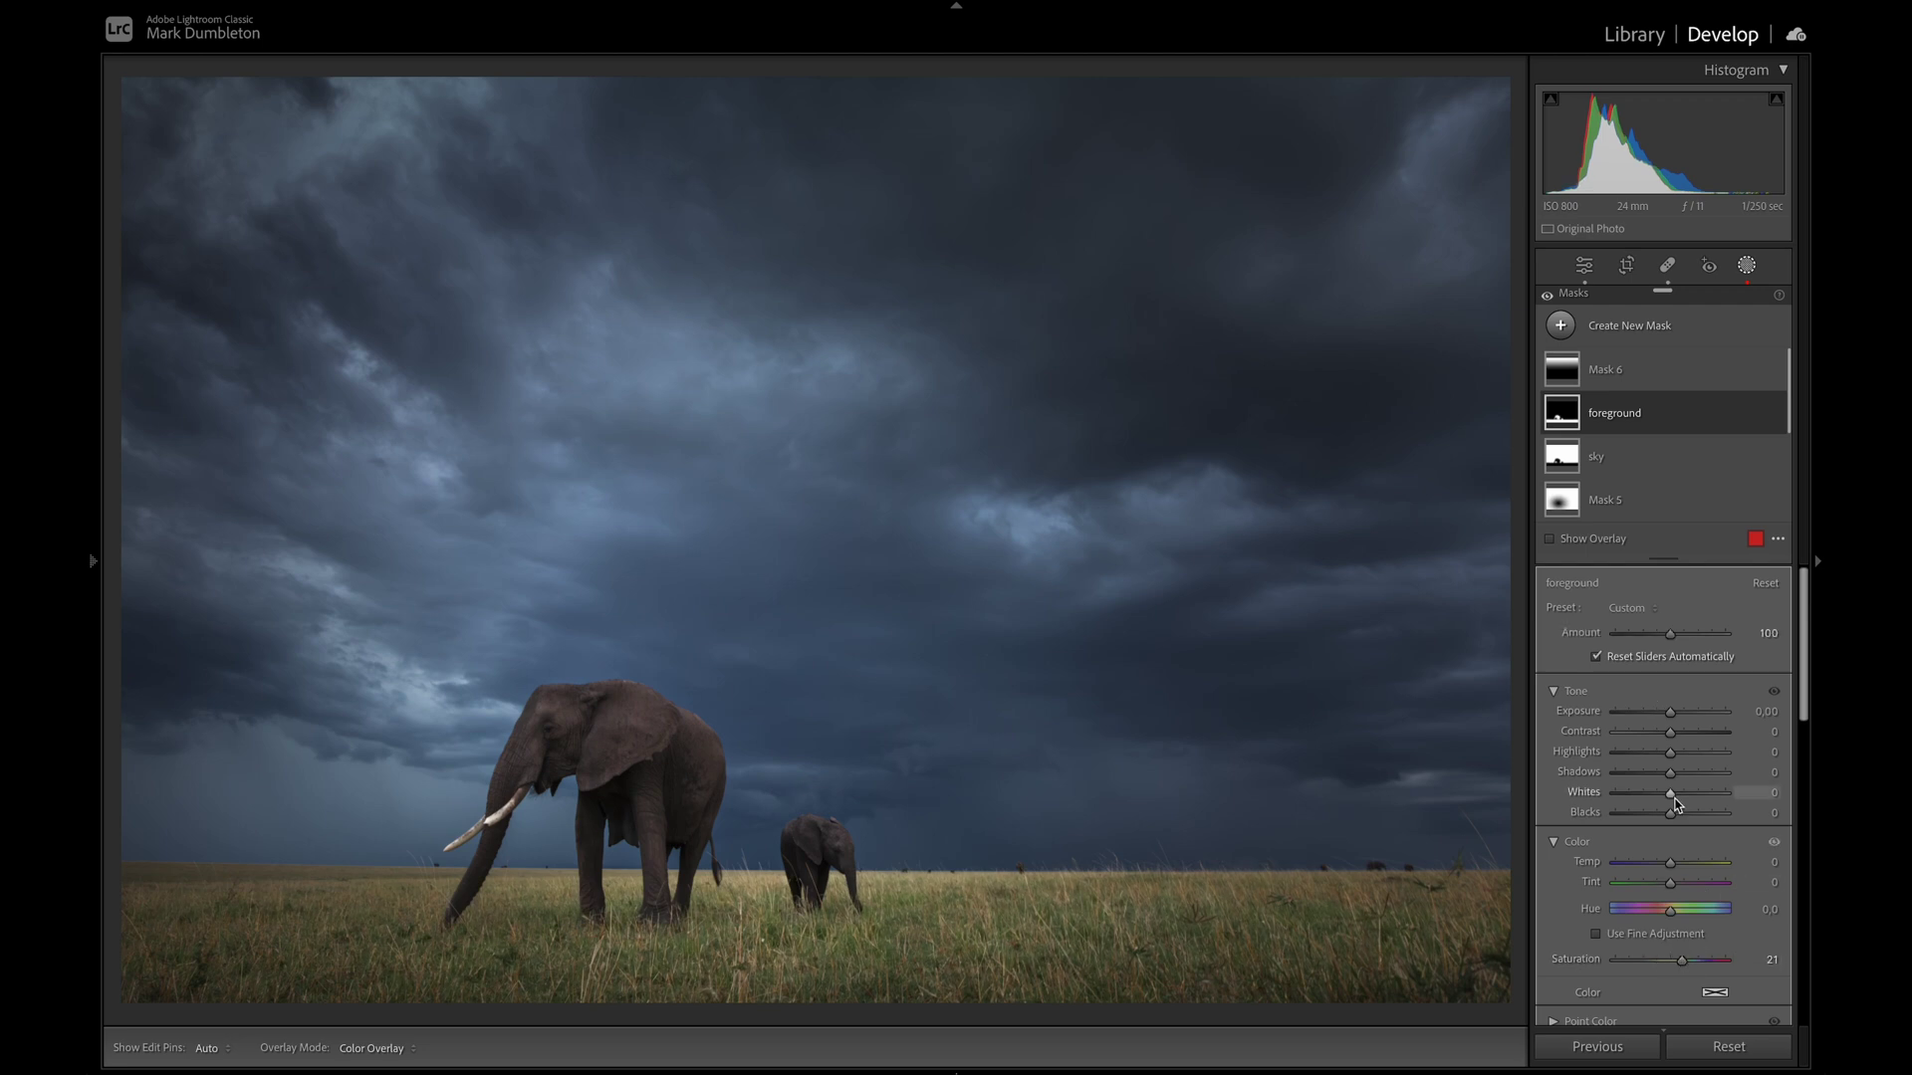
drag(1672, 866, 1674, 885)
drag(1670, 754, 1635, 762)
drag(1677, 961, 1677, 962)
mouse_move(1615, 414)
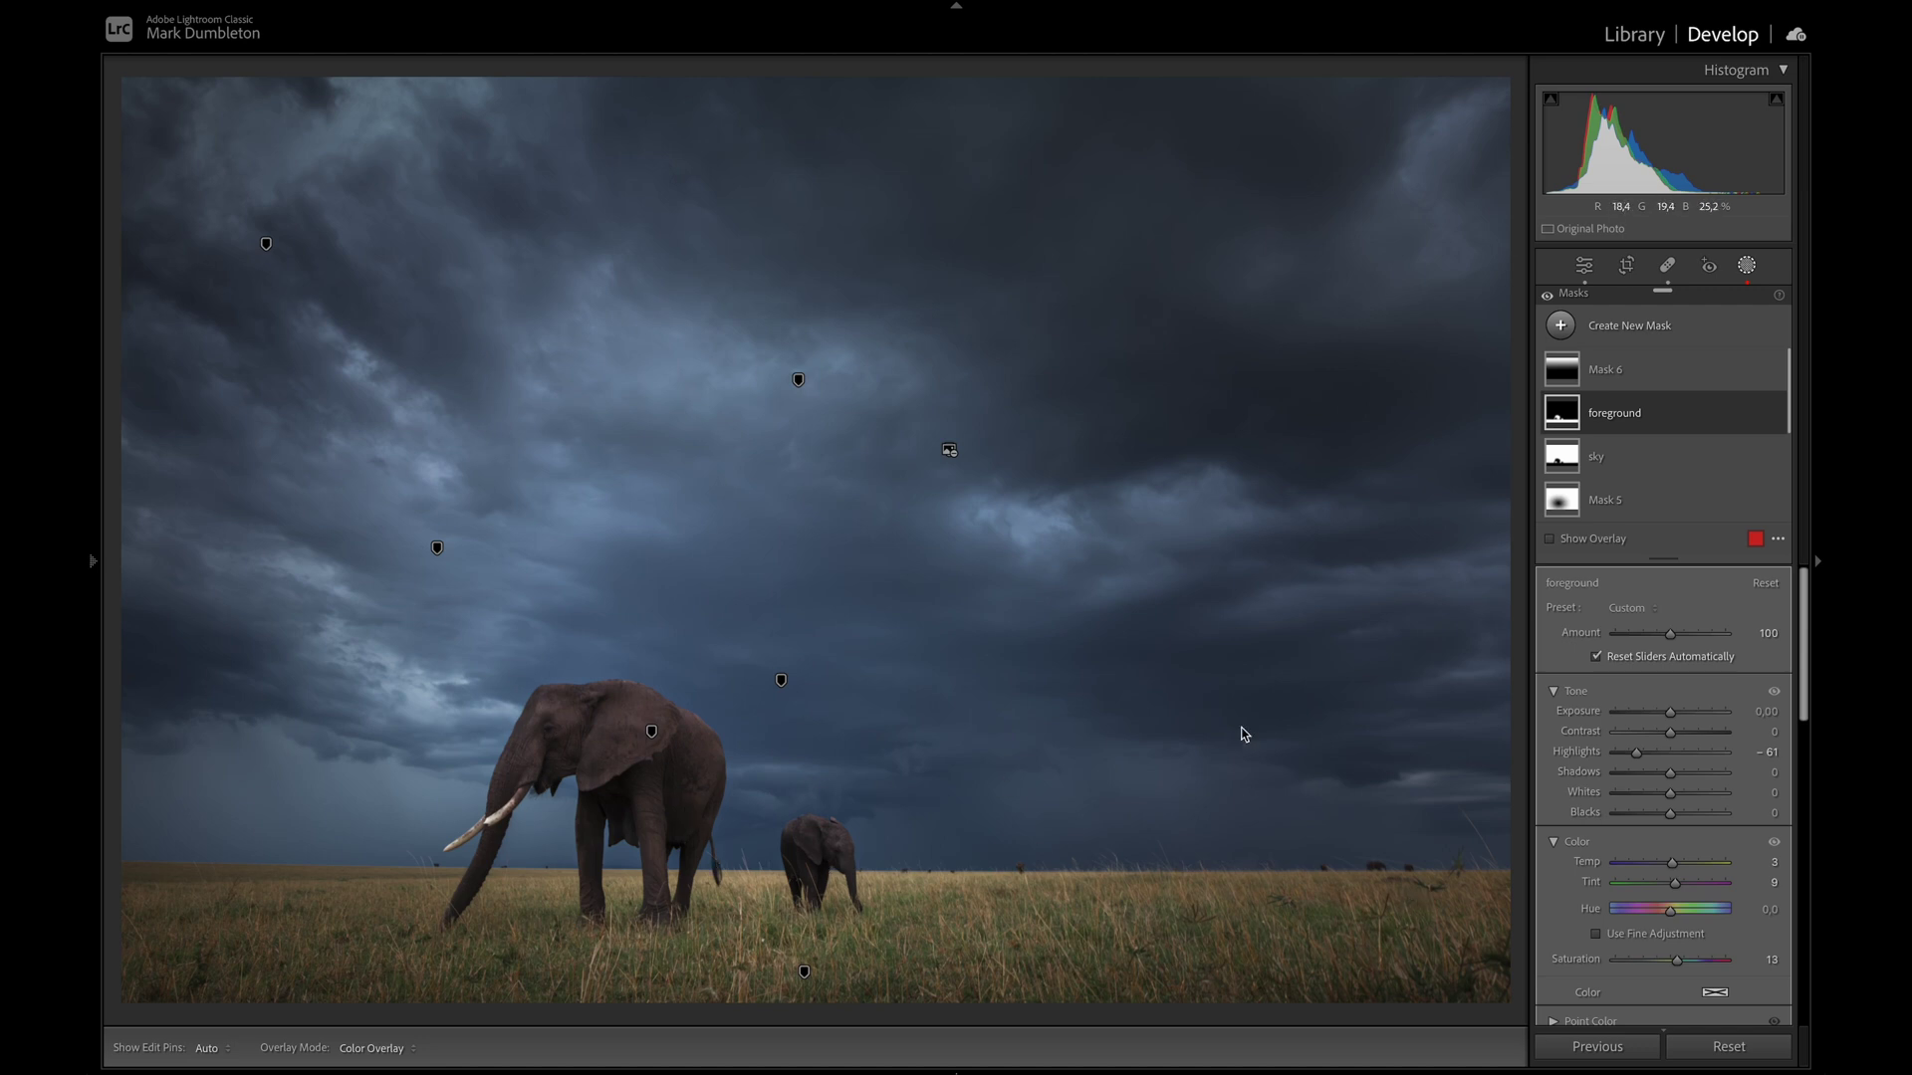
Duplicate the foreground mask, reset its sliders and set Whites to 56
click(1756, 412)
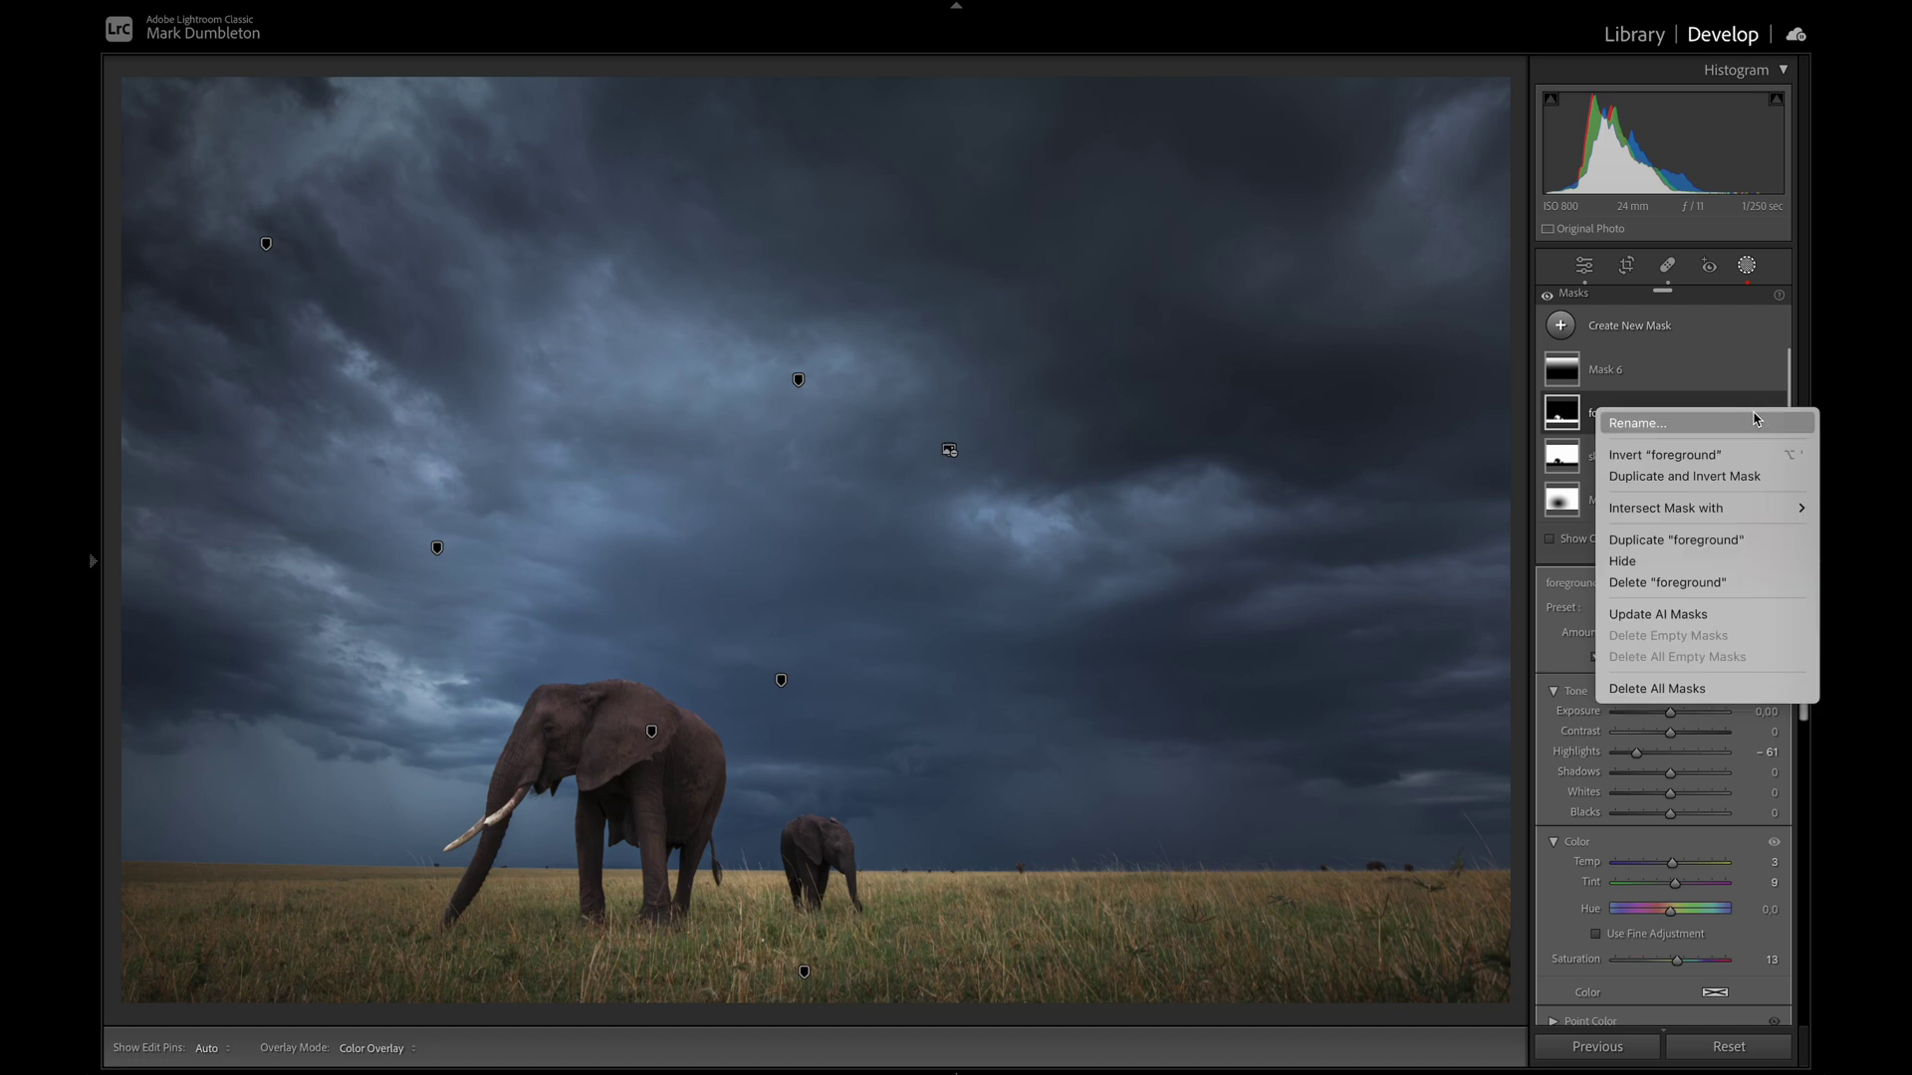
click(1705, 540)
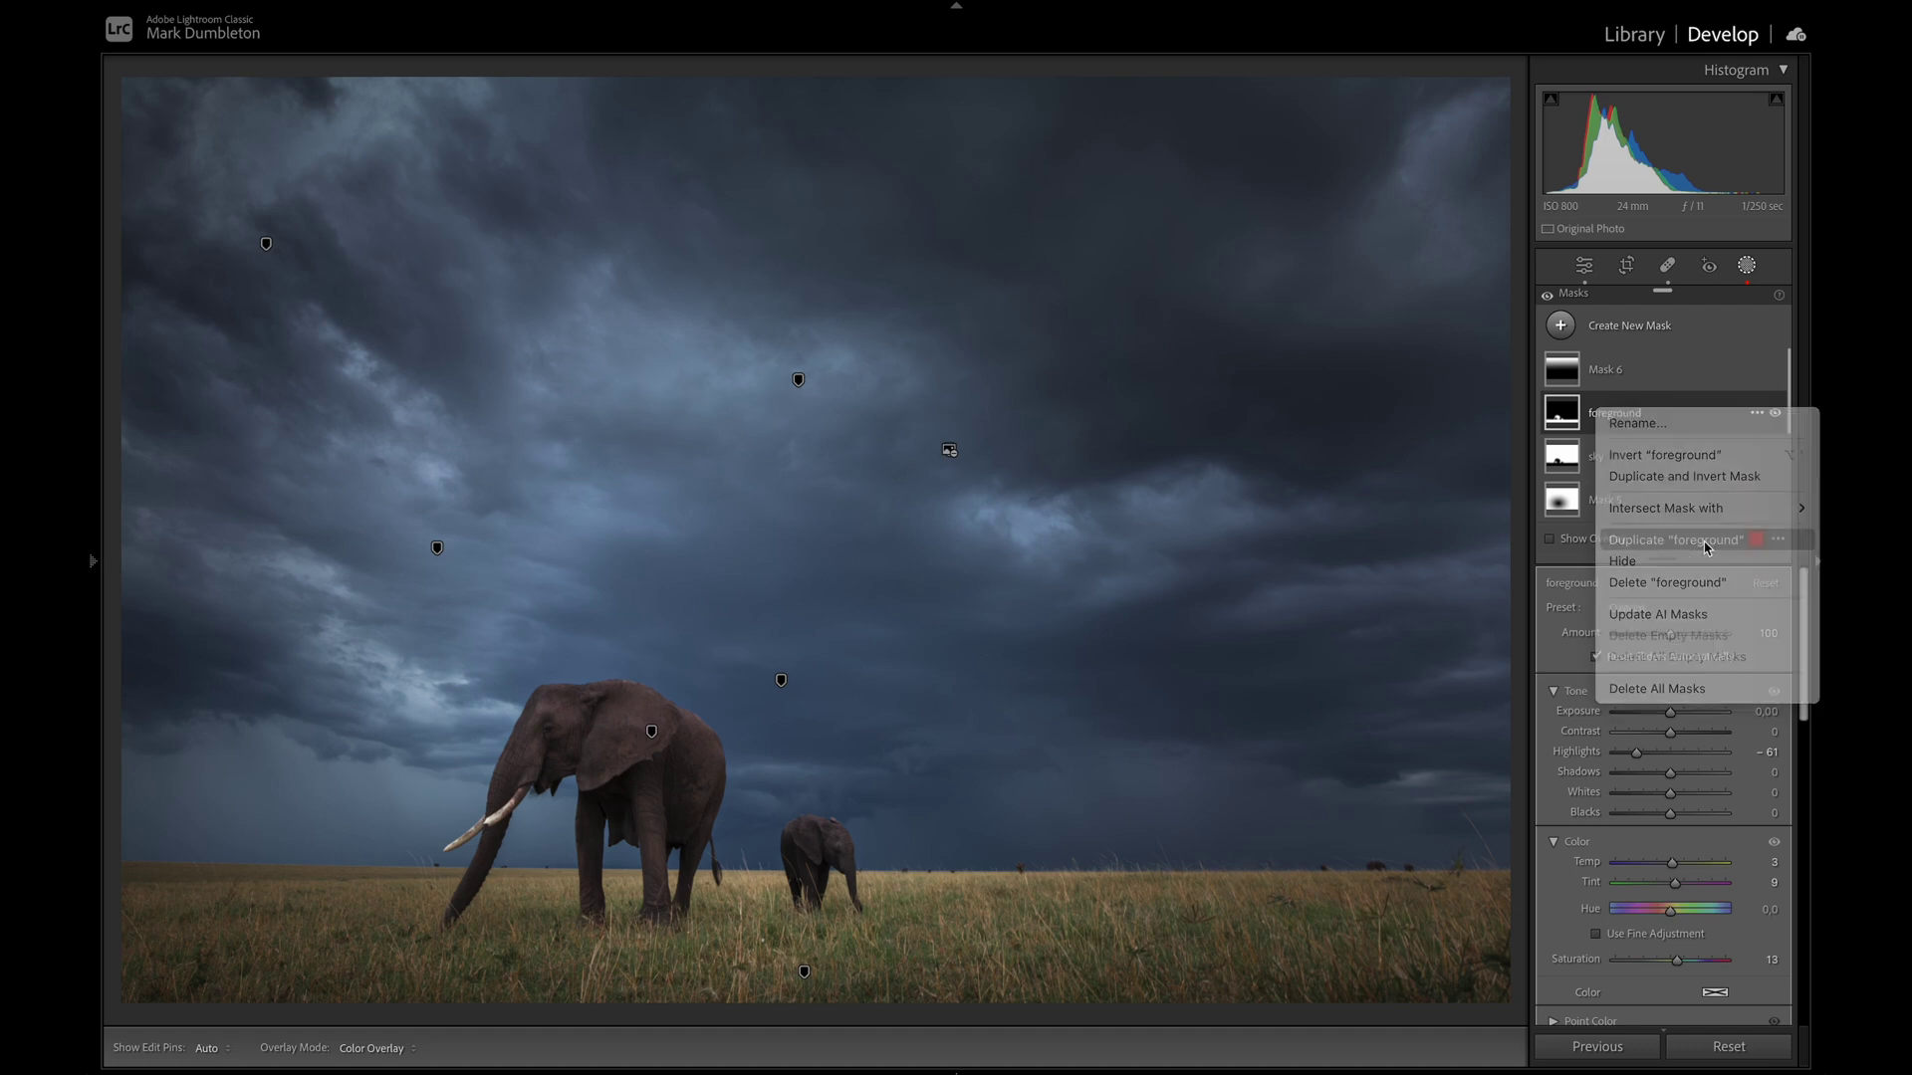
click(1766, 586)
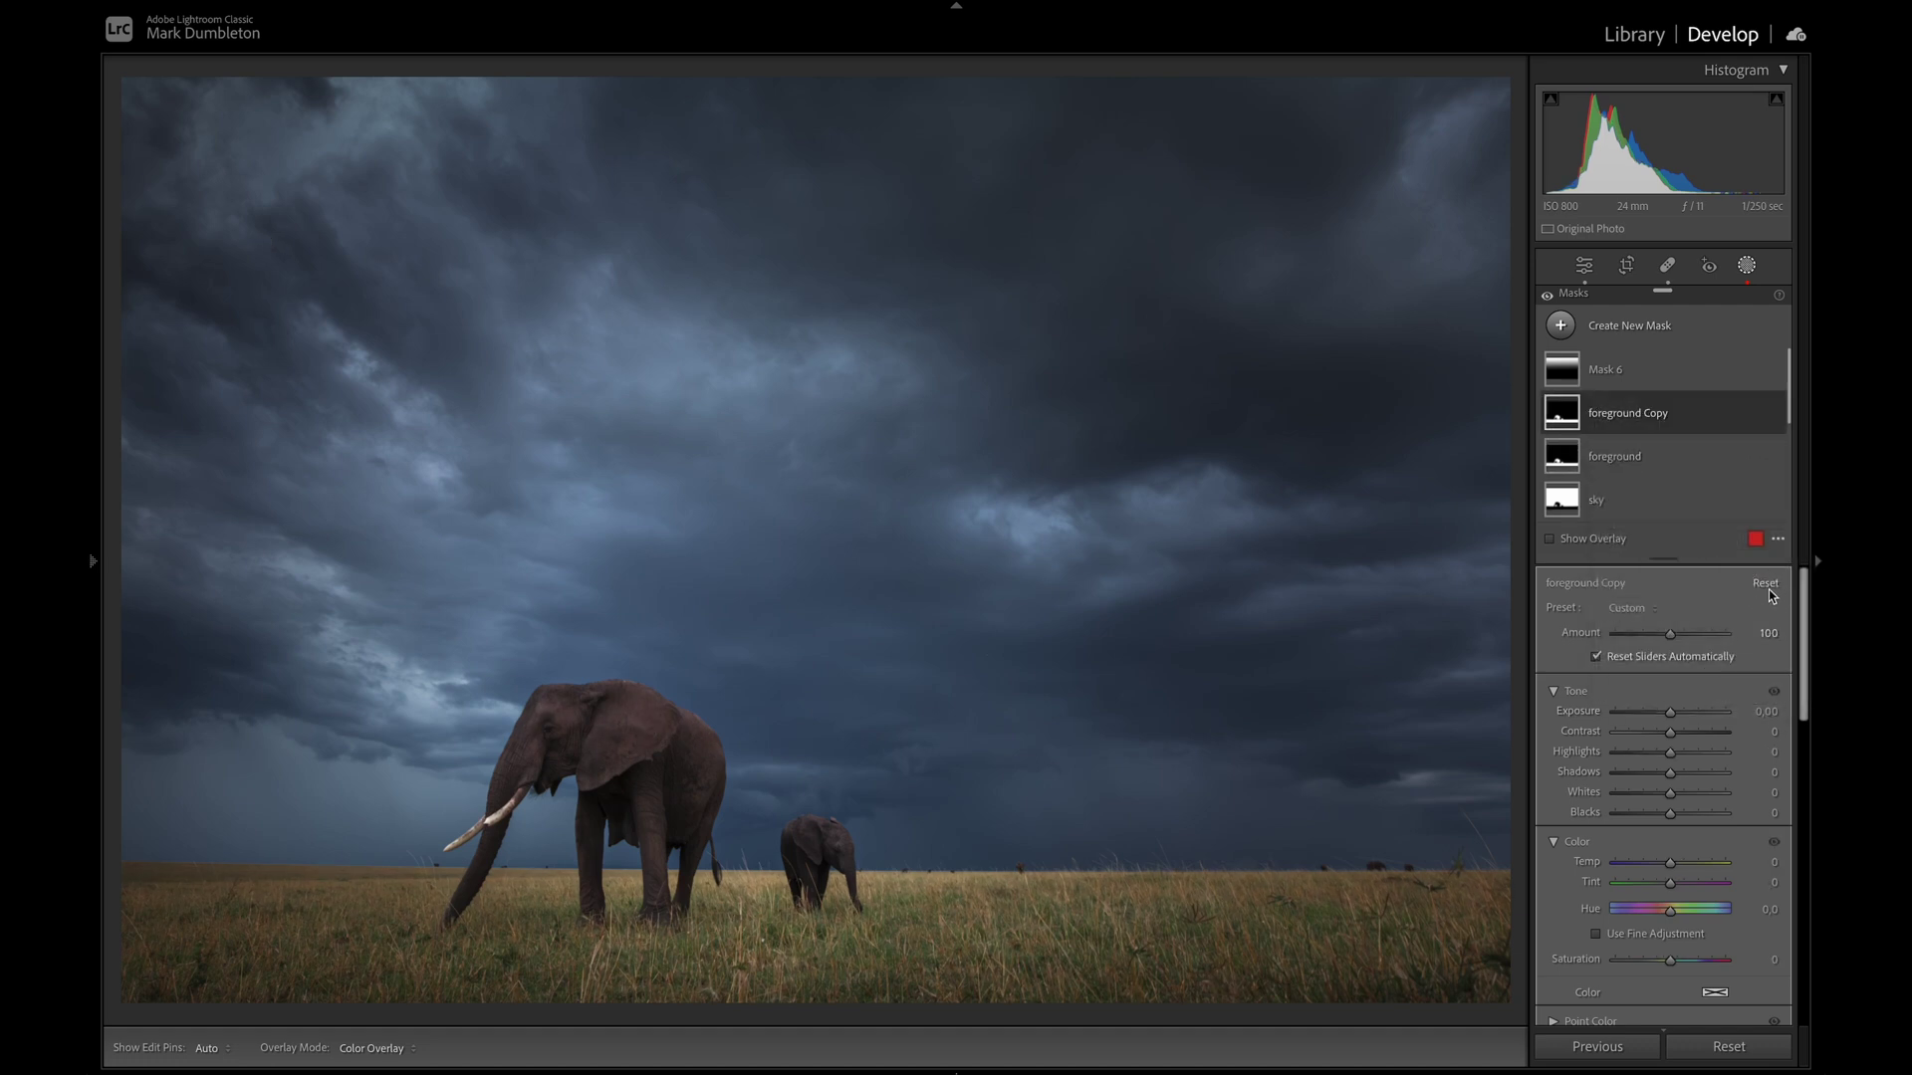
key(o)
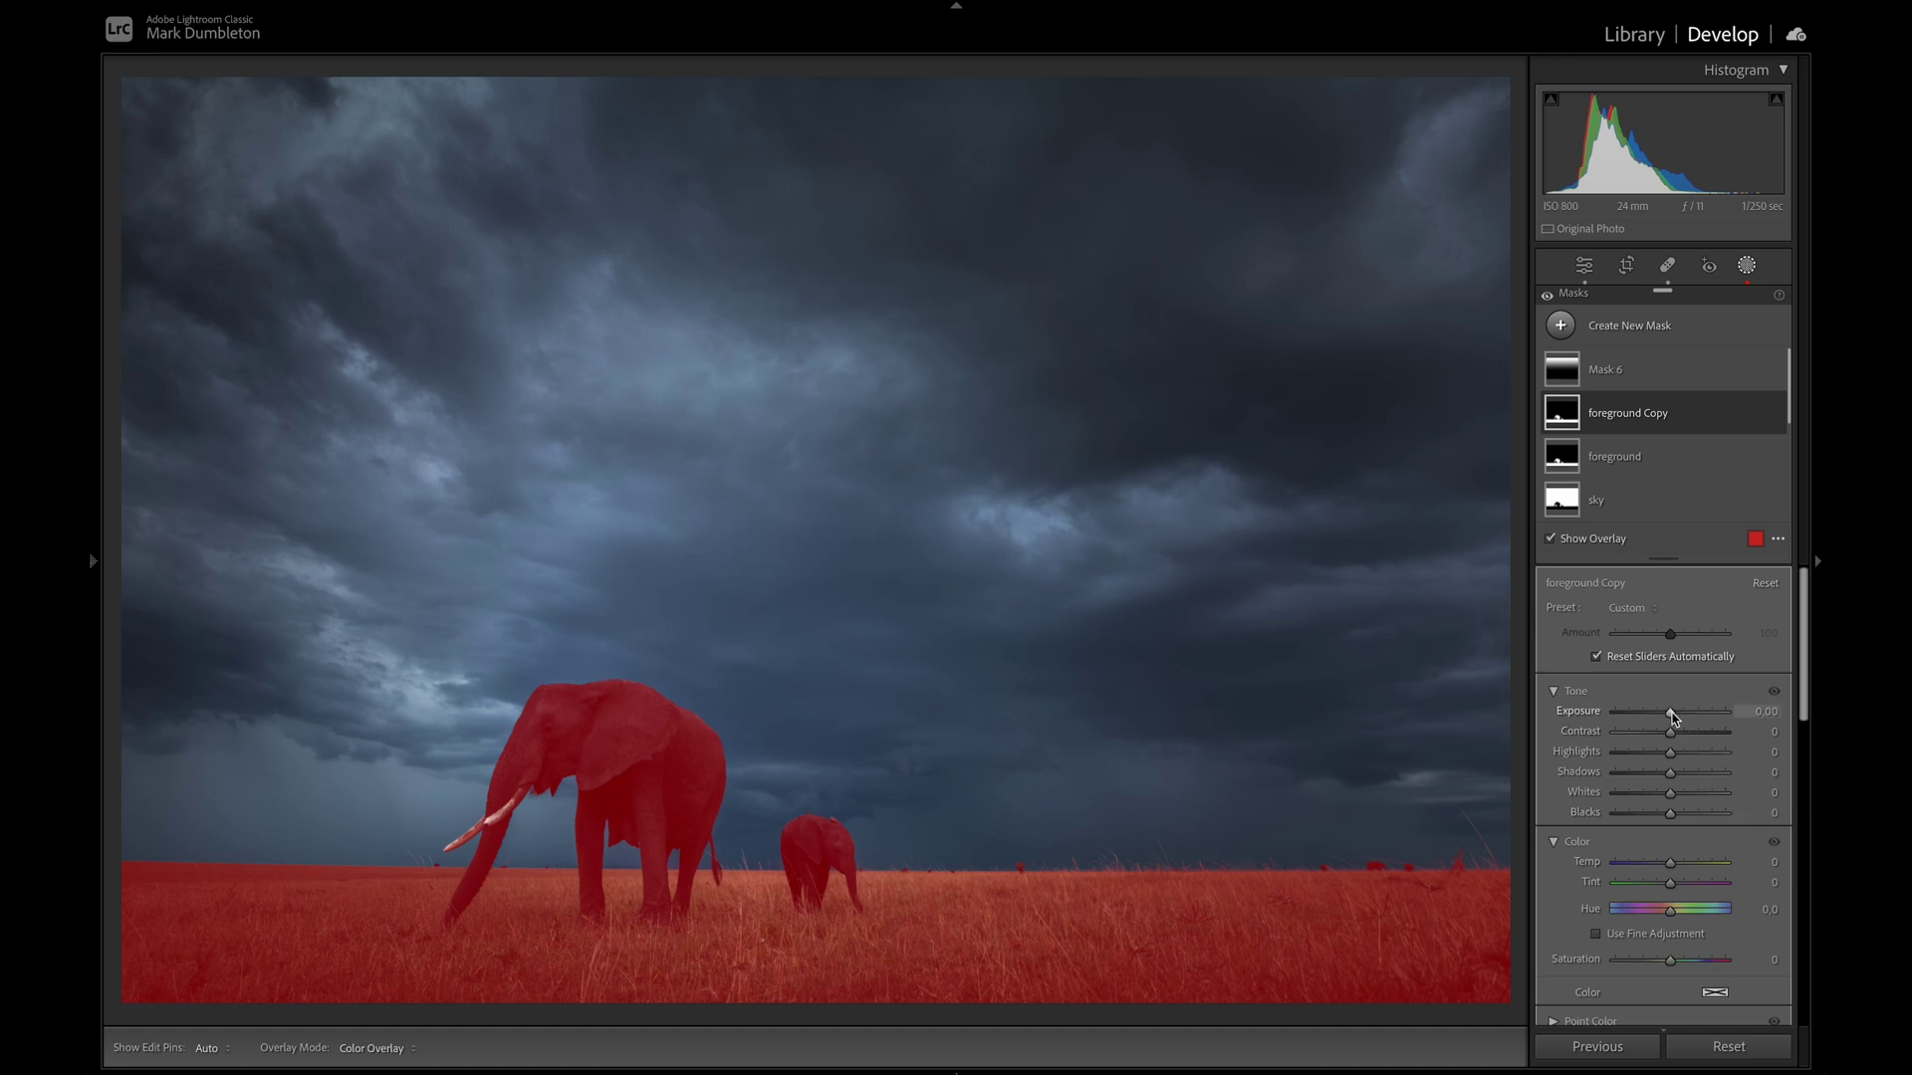
key(o)
drag(1670, 792, 1705, 803)
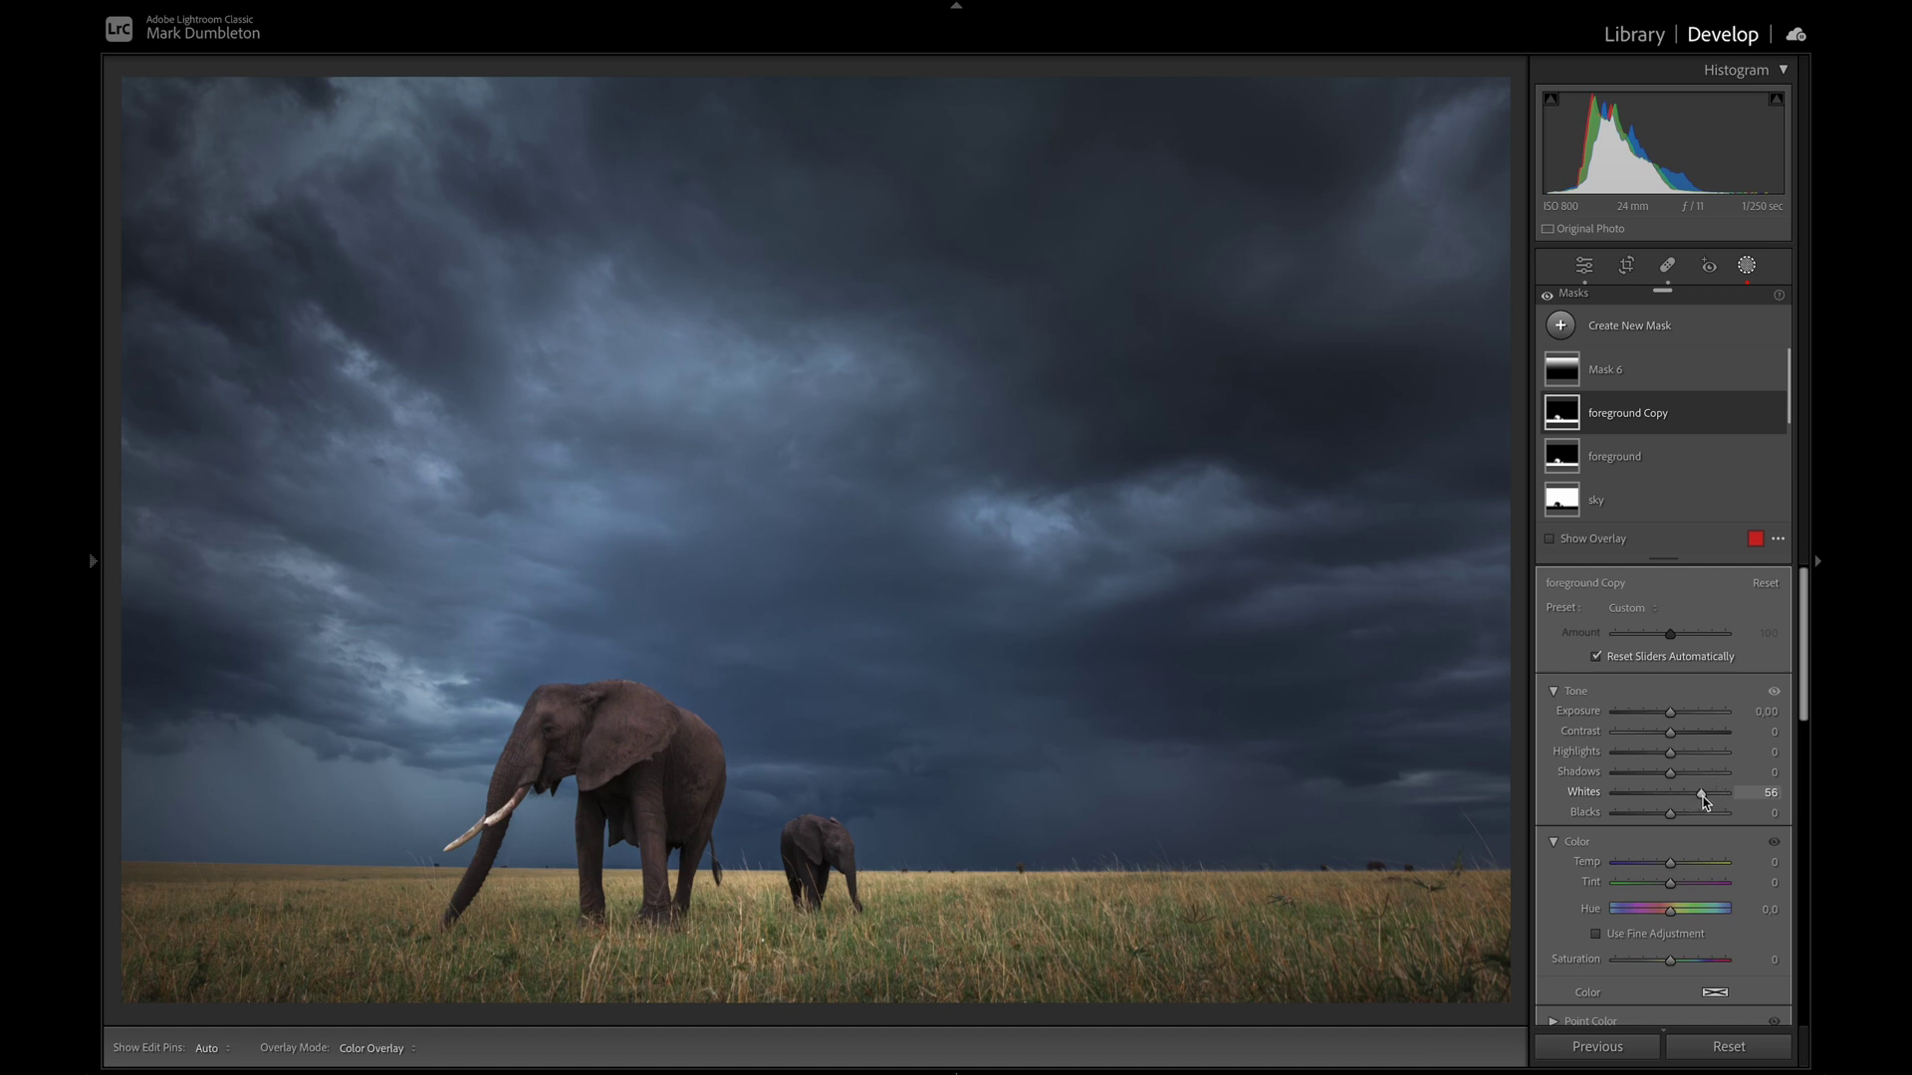
Subtract a linear gradient drawn upward from the elephants' feet from the copied mask
click(1648, 412)
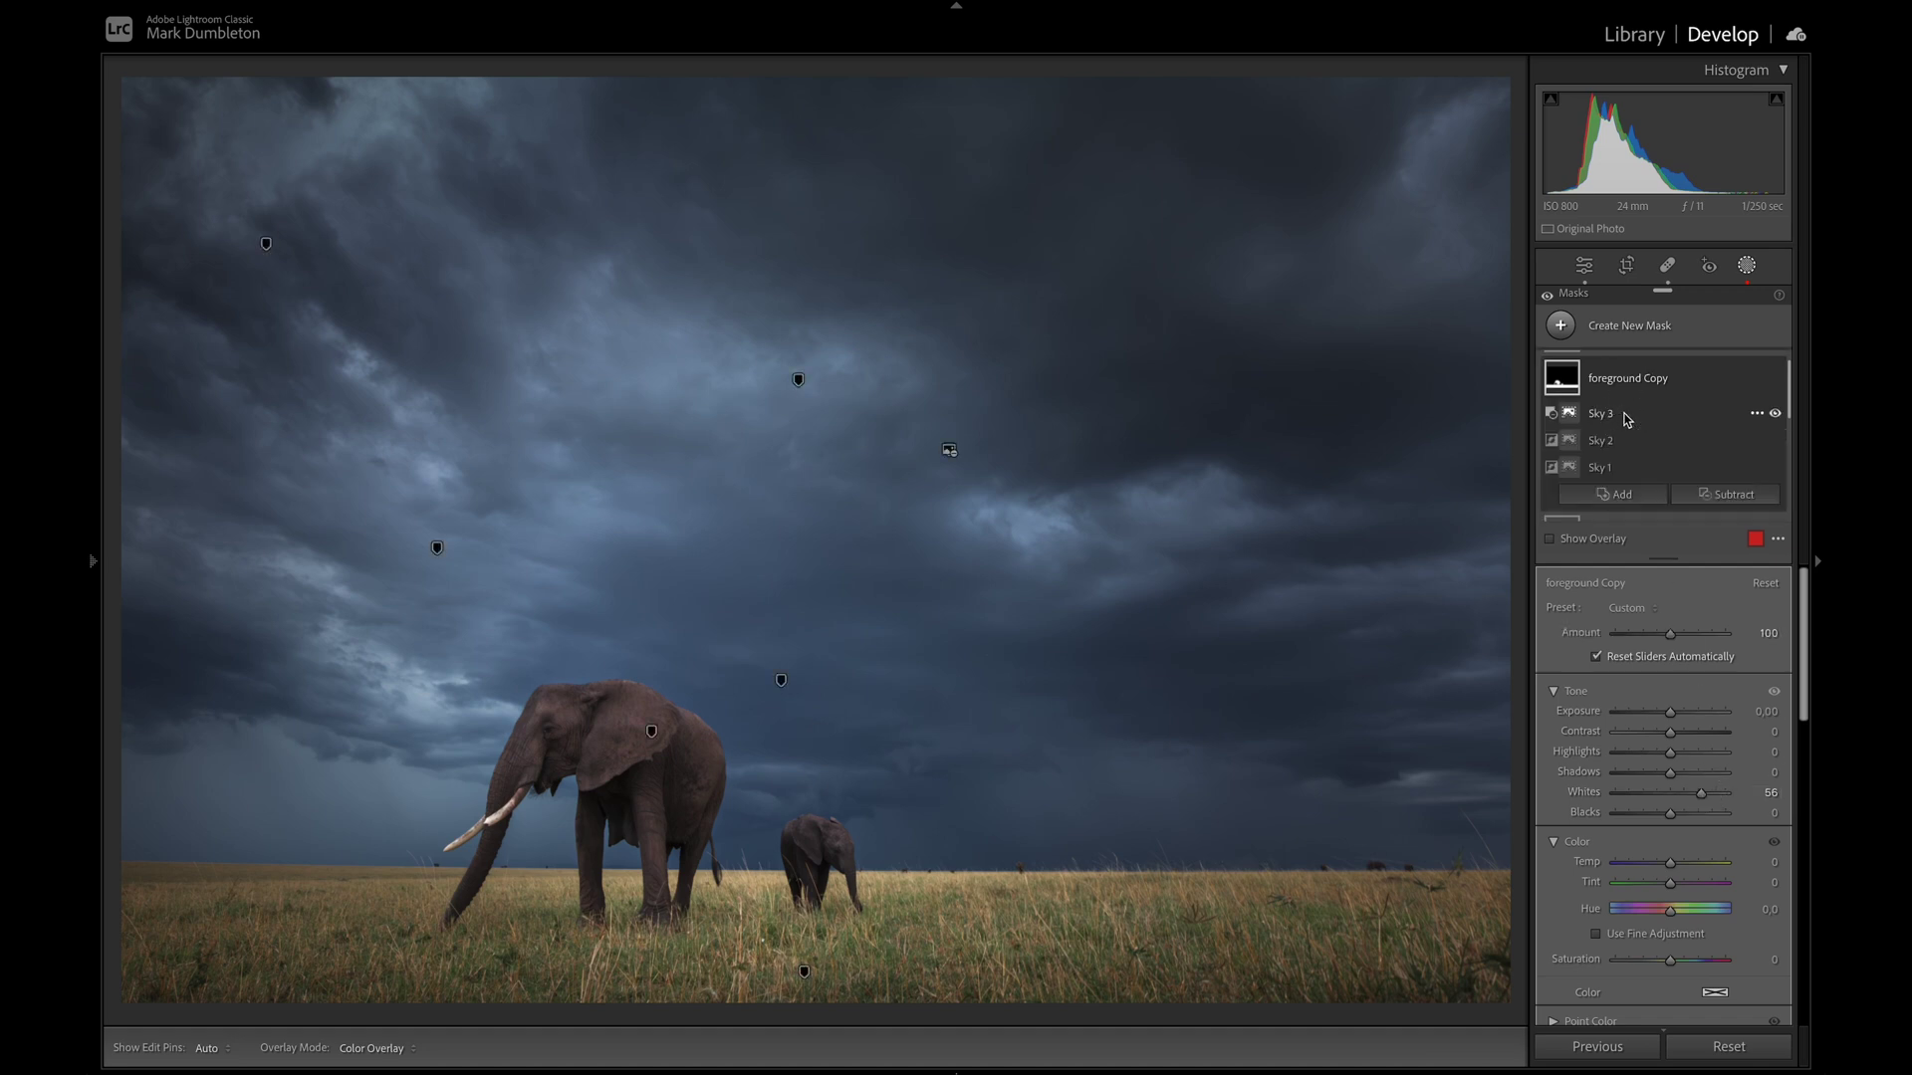
click(1727, 494)
click(1709, 703)
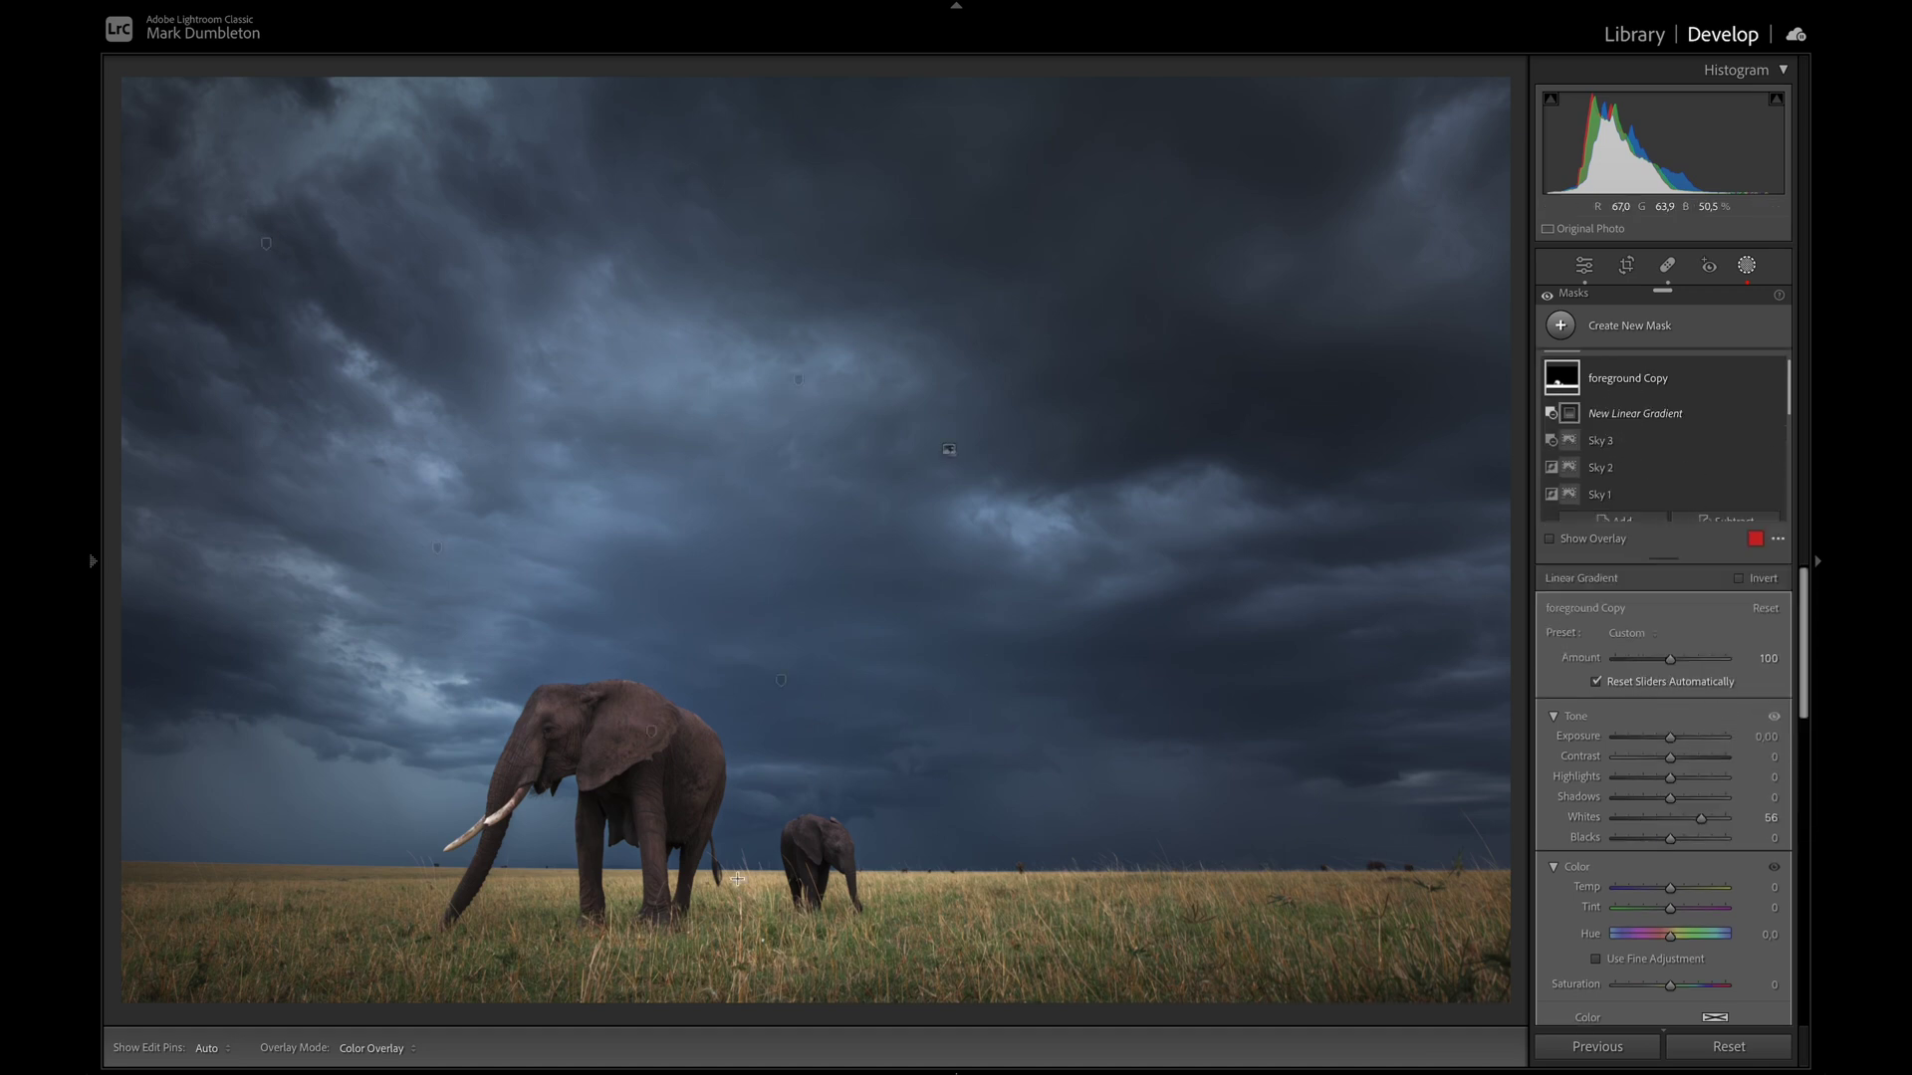
drag(688, 901, 687, 802)
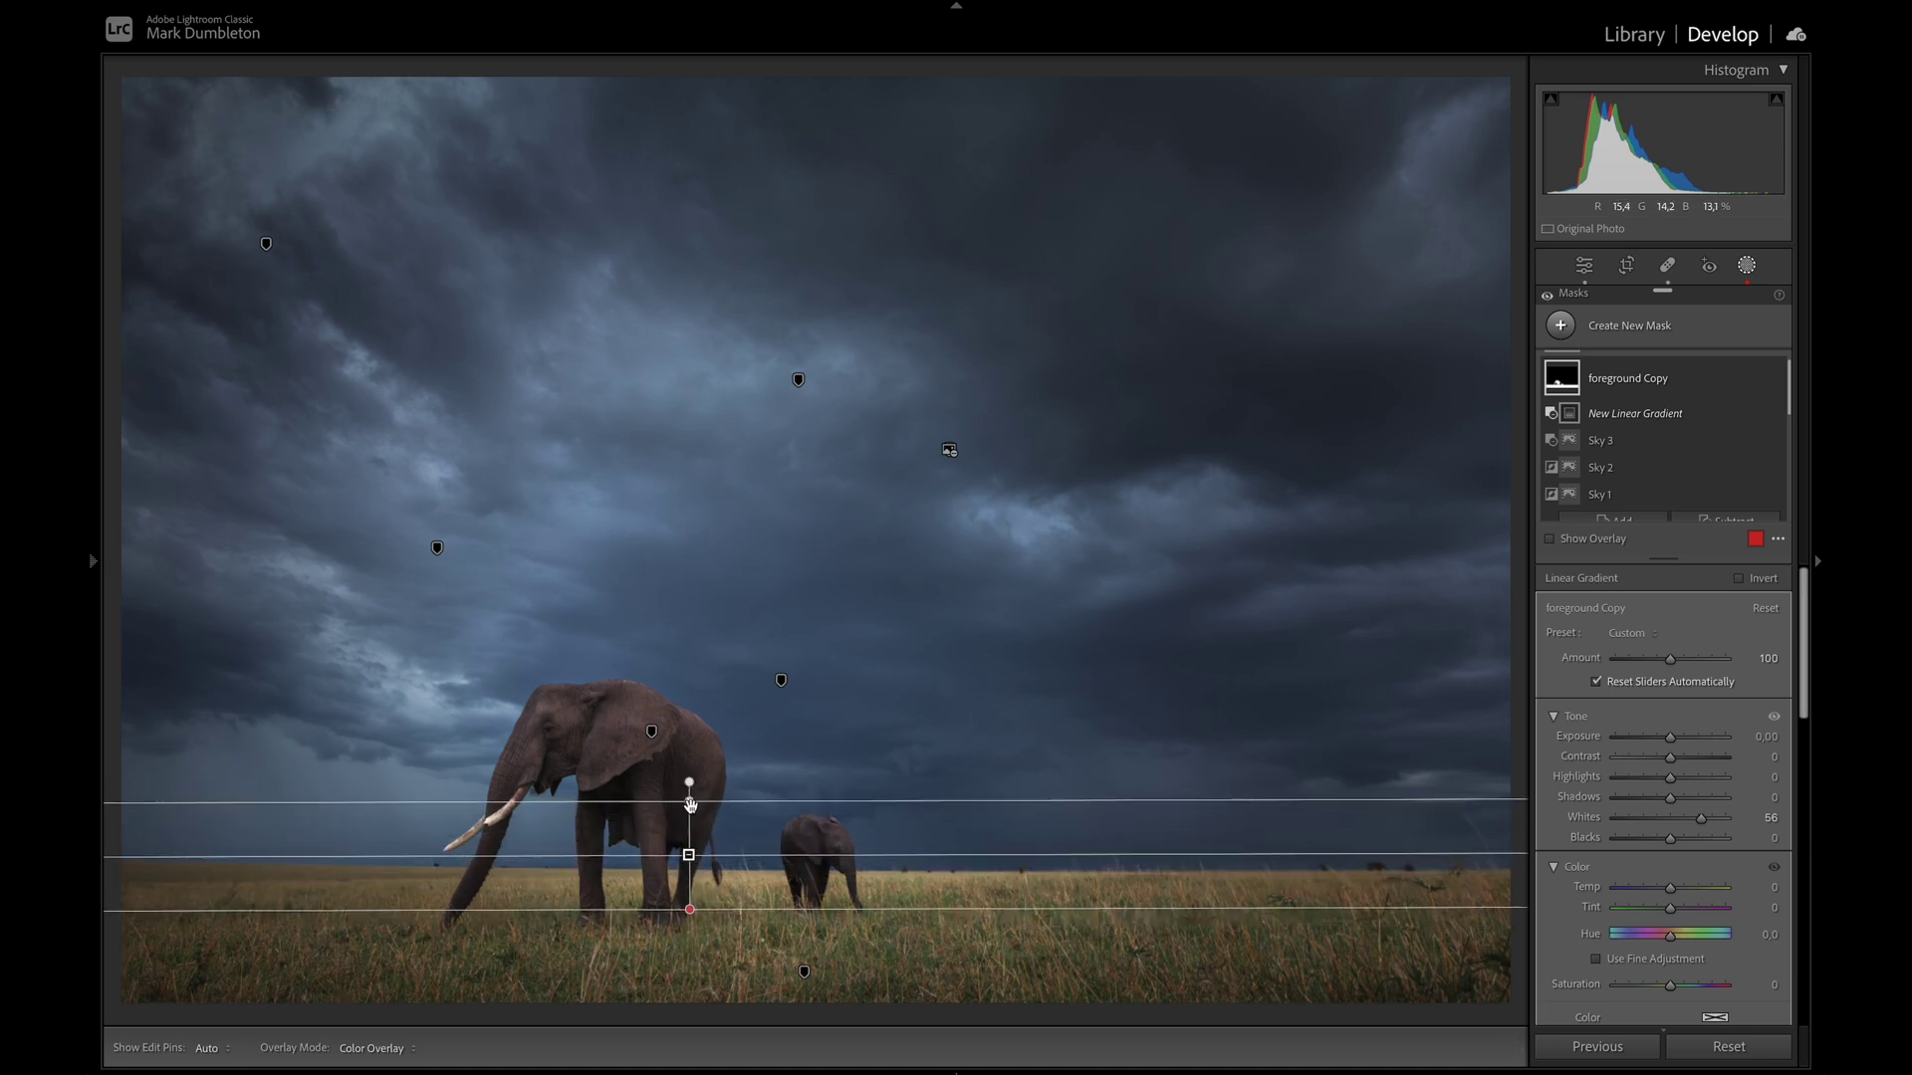
drag(690, 904, 689, 870)
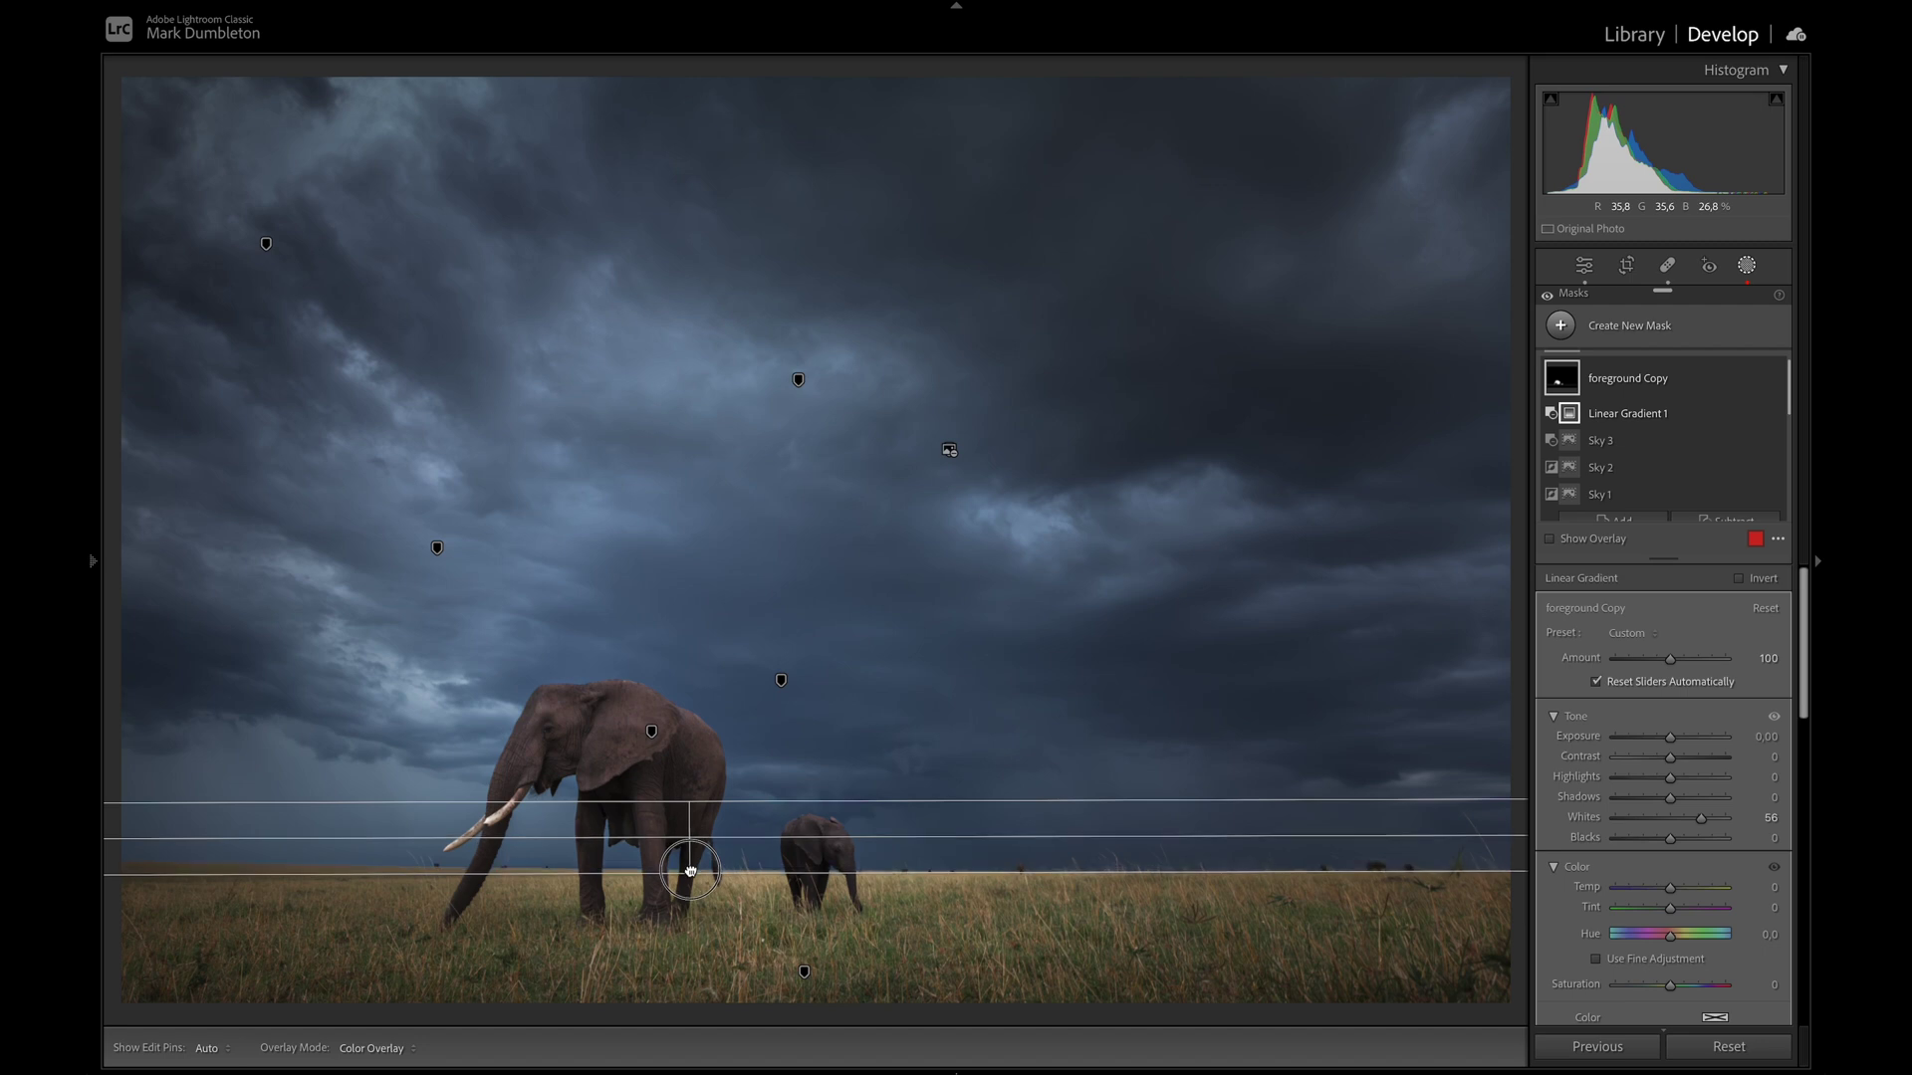
Compare the copied mask on and off, then raise overall Vibrance in Basic
click(1776, 379)
click(1775, 379)
click(1776, 378)
click(1775, 378)
click(1775, 378)
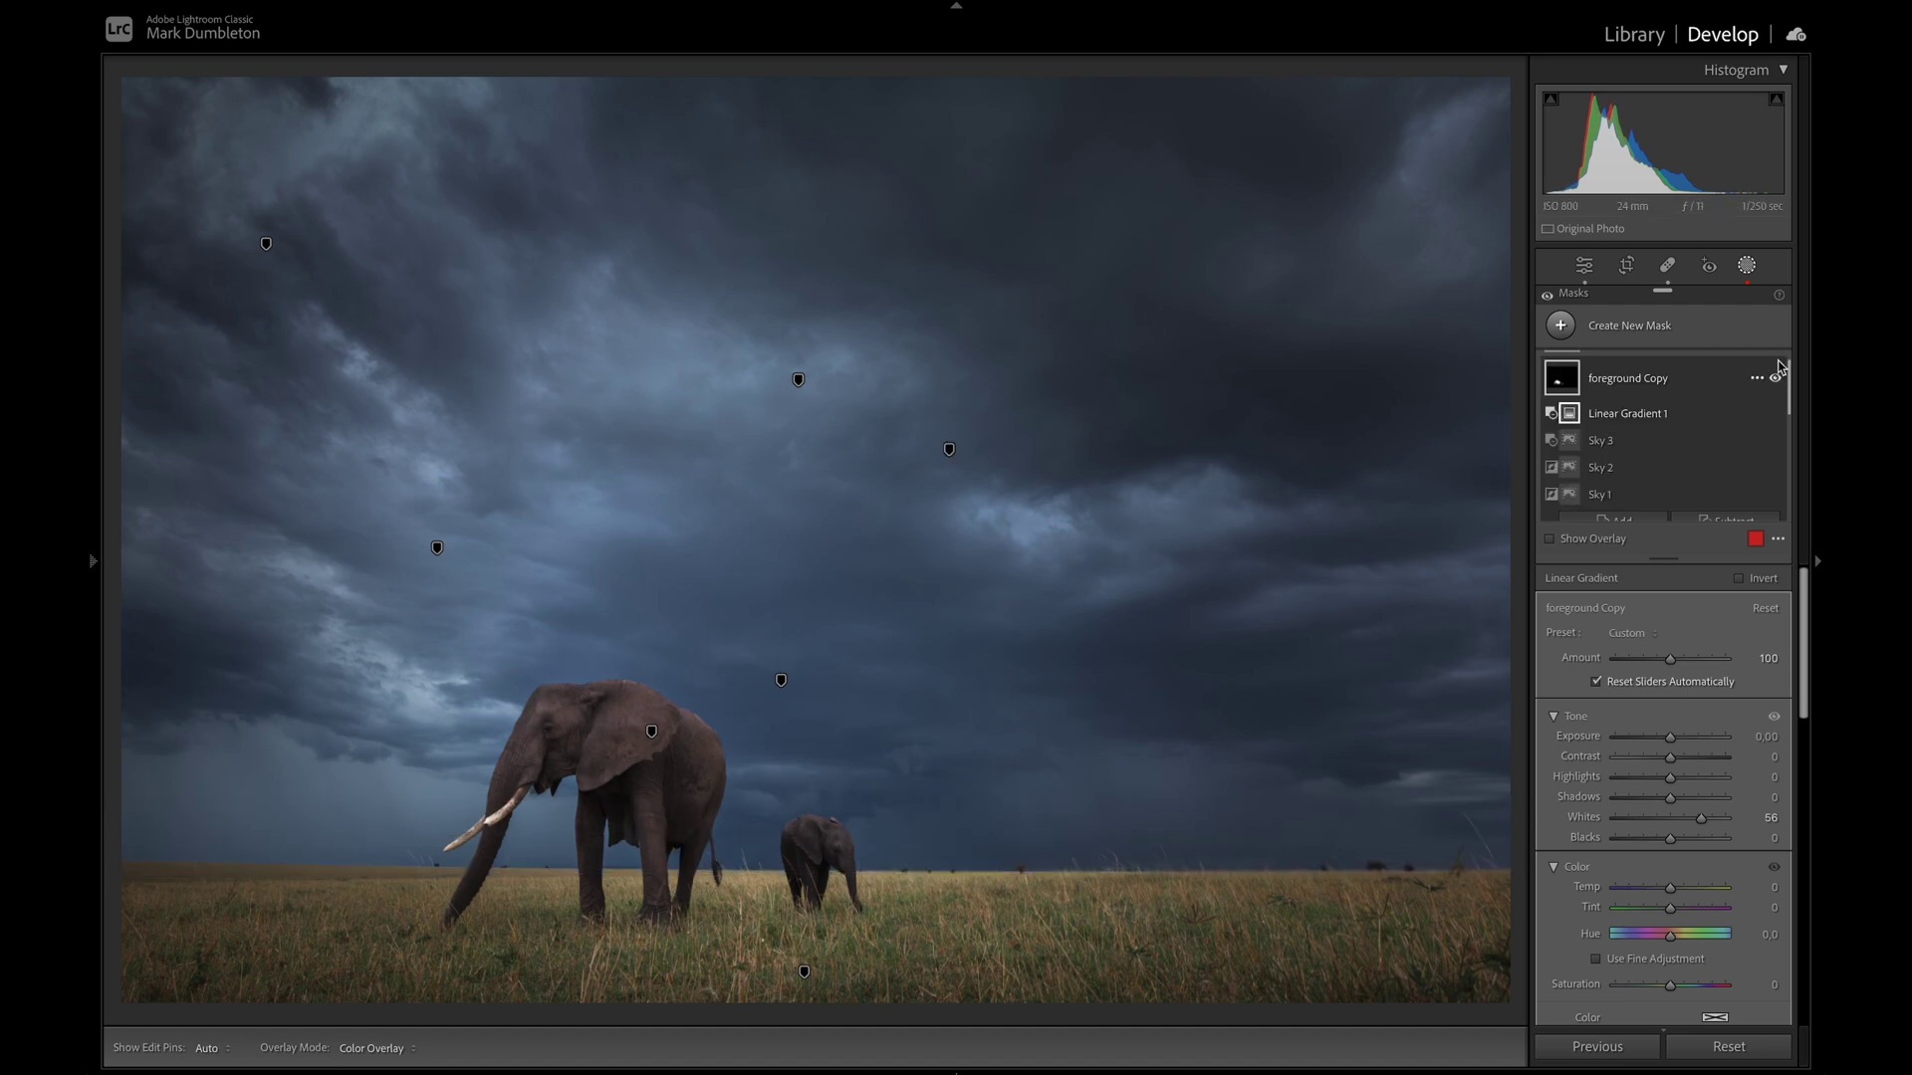
click(1584, 265)
drag(1668, 707, 1683, 706)
Set HSL saturation to Green -65, Yellow -51, Red -13, Orange +21, then reopen the masks list
click(1733, 777)
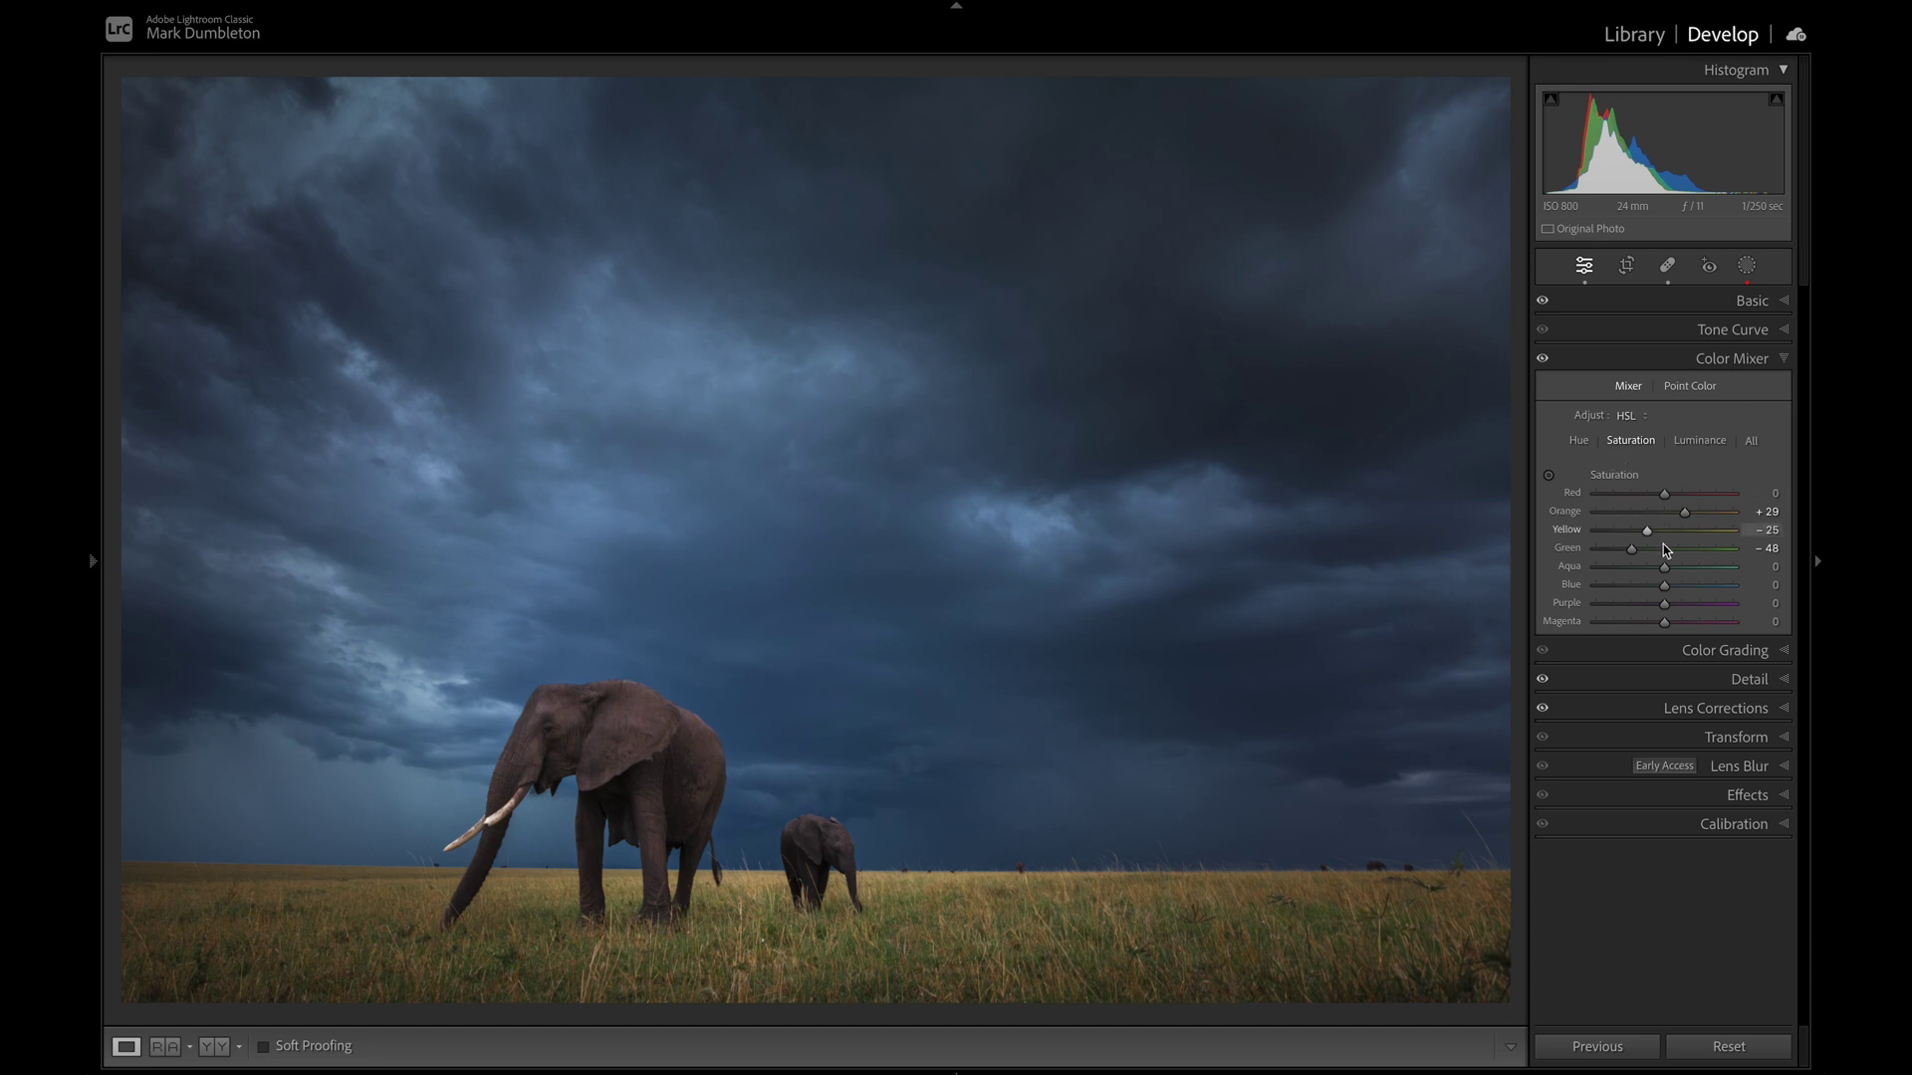
drag(1633, 548, 1629, 535)
click(1548, 475)
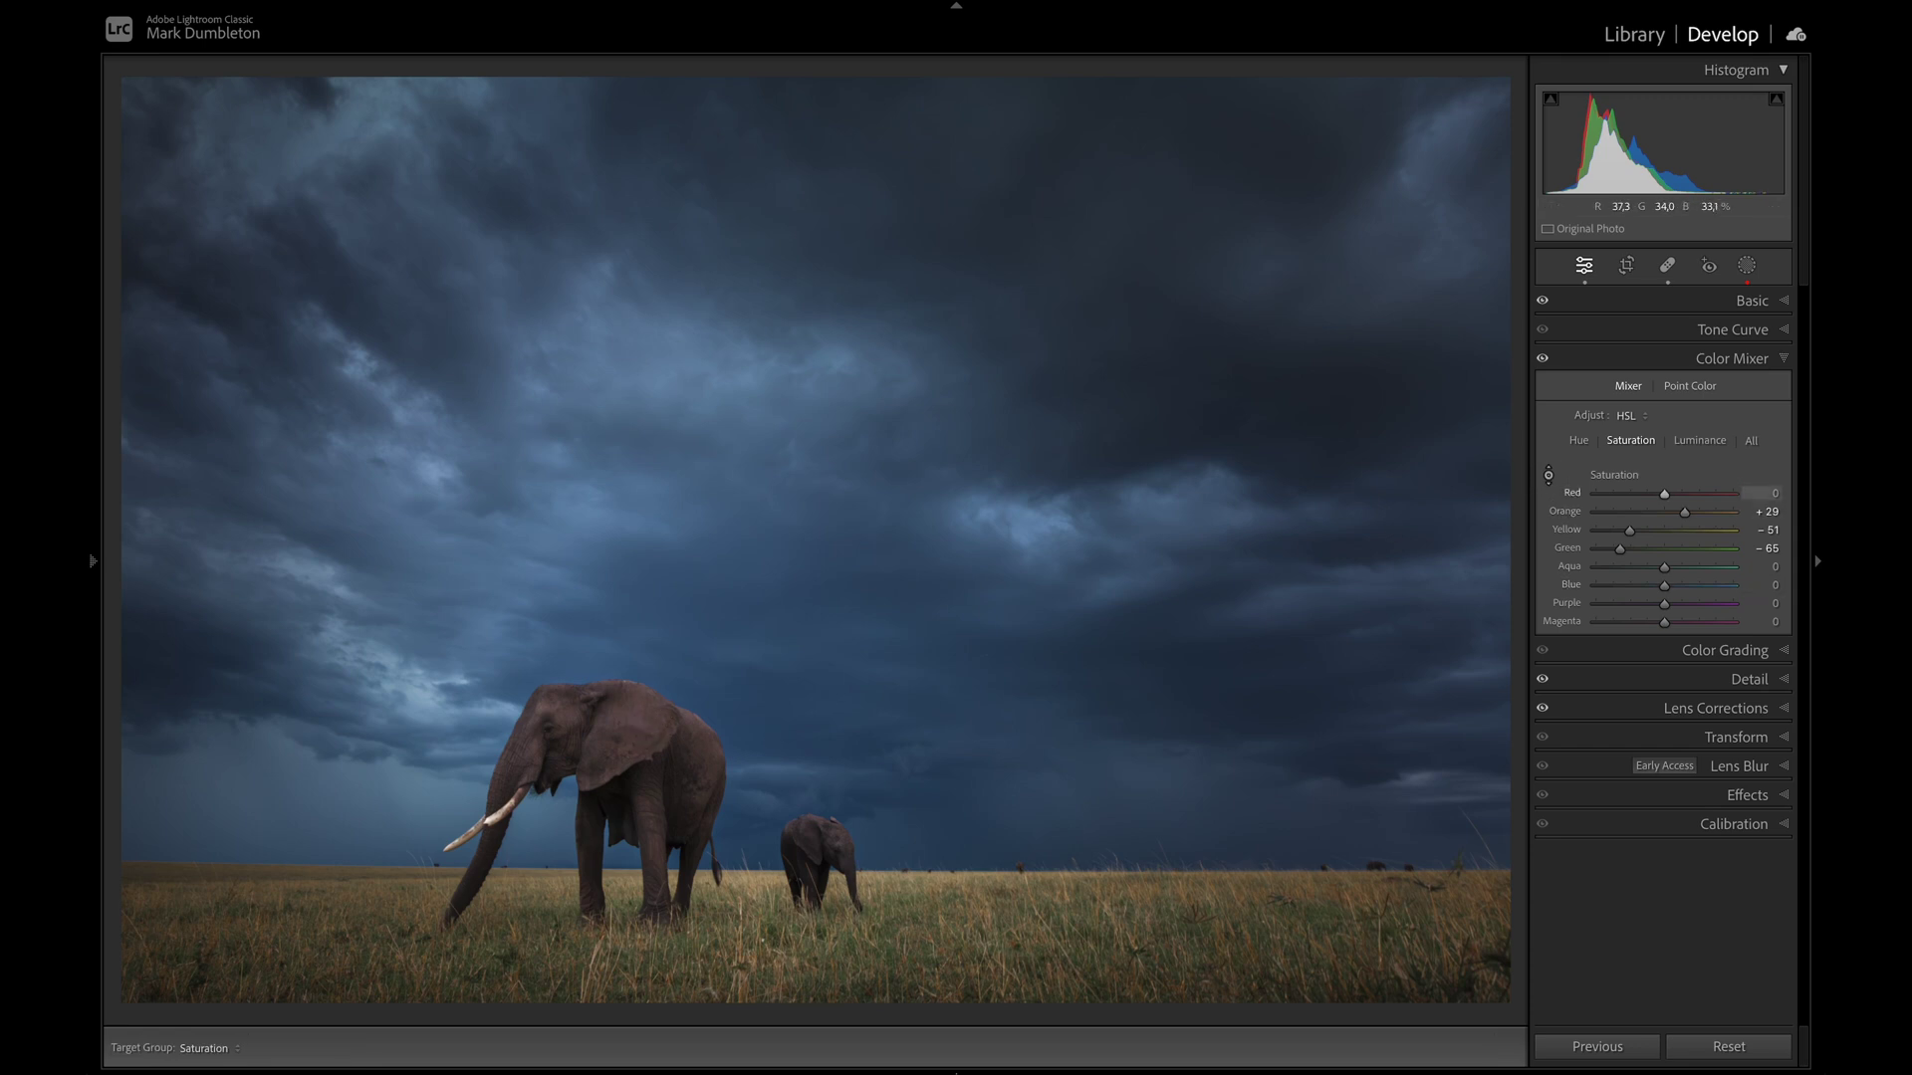
drag(637, 777, 637, 761)
click(1752, 300)
click(1747, 265)
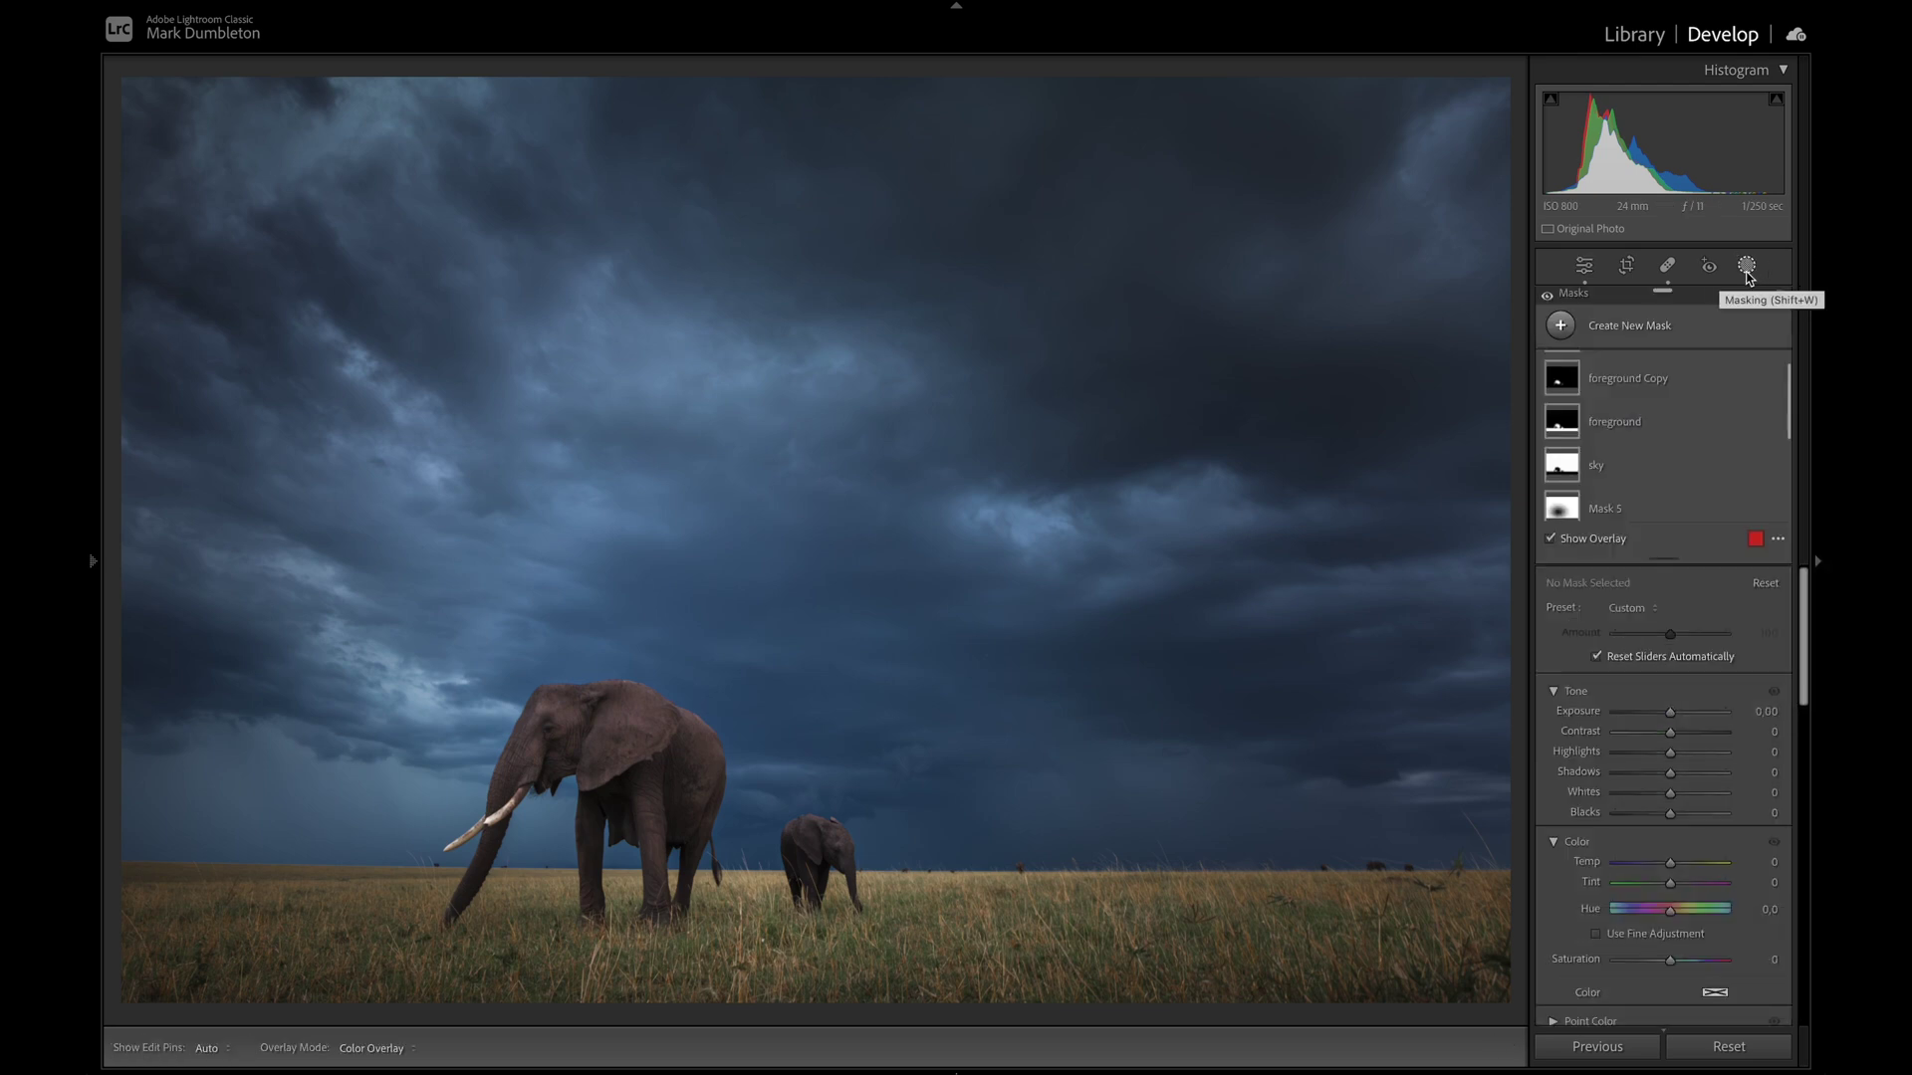
Create a new Select Subject mask covering both elephants and zoom in to inspect it
click(1561, 326)
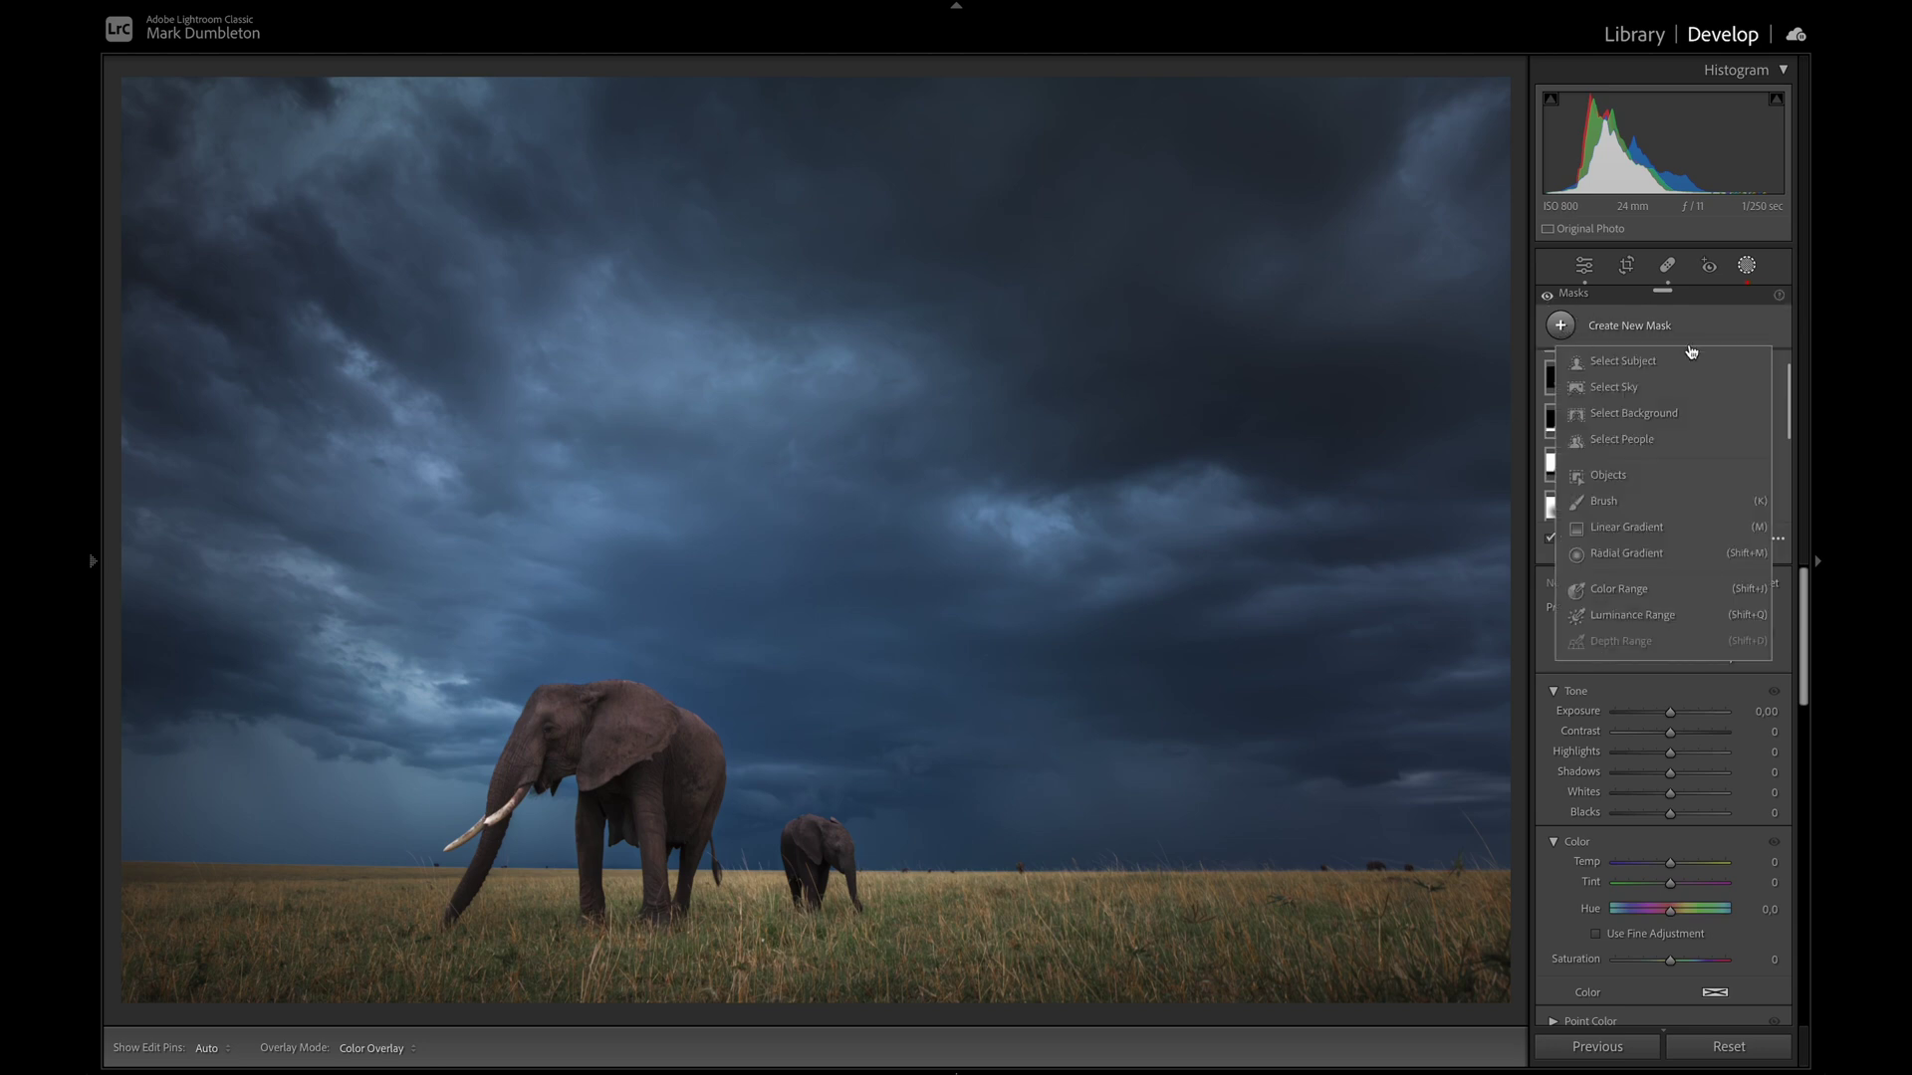
click(1621, 362)
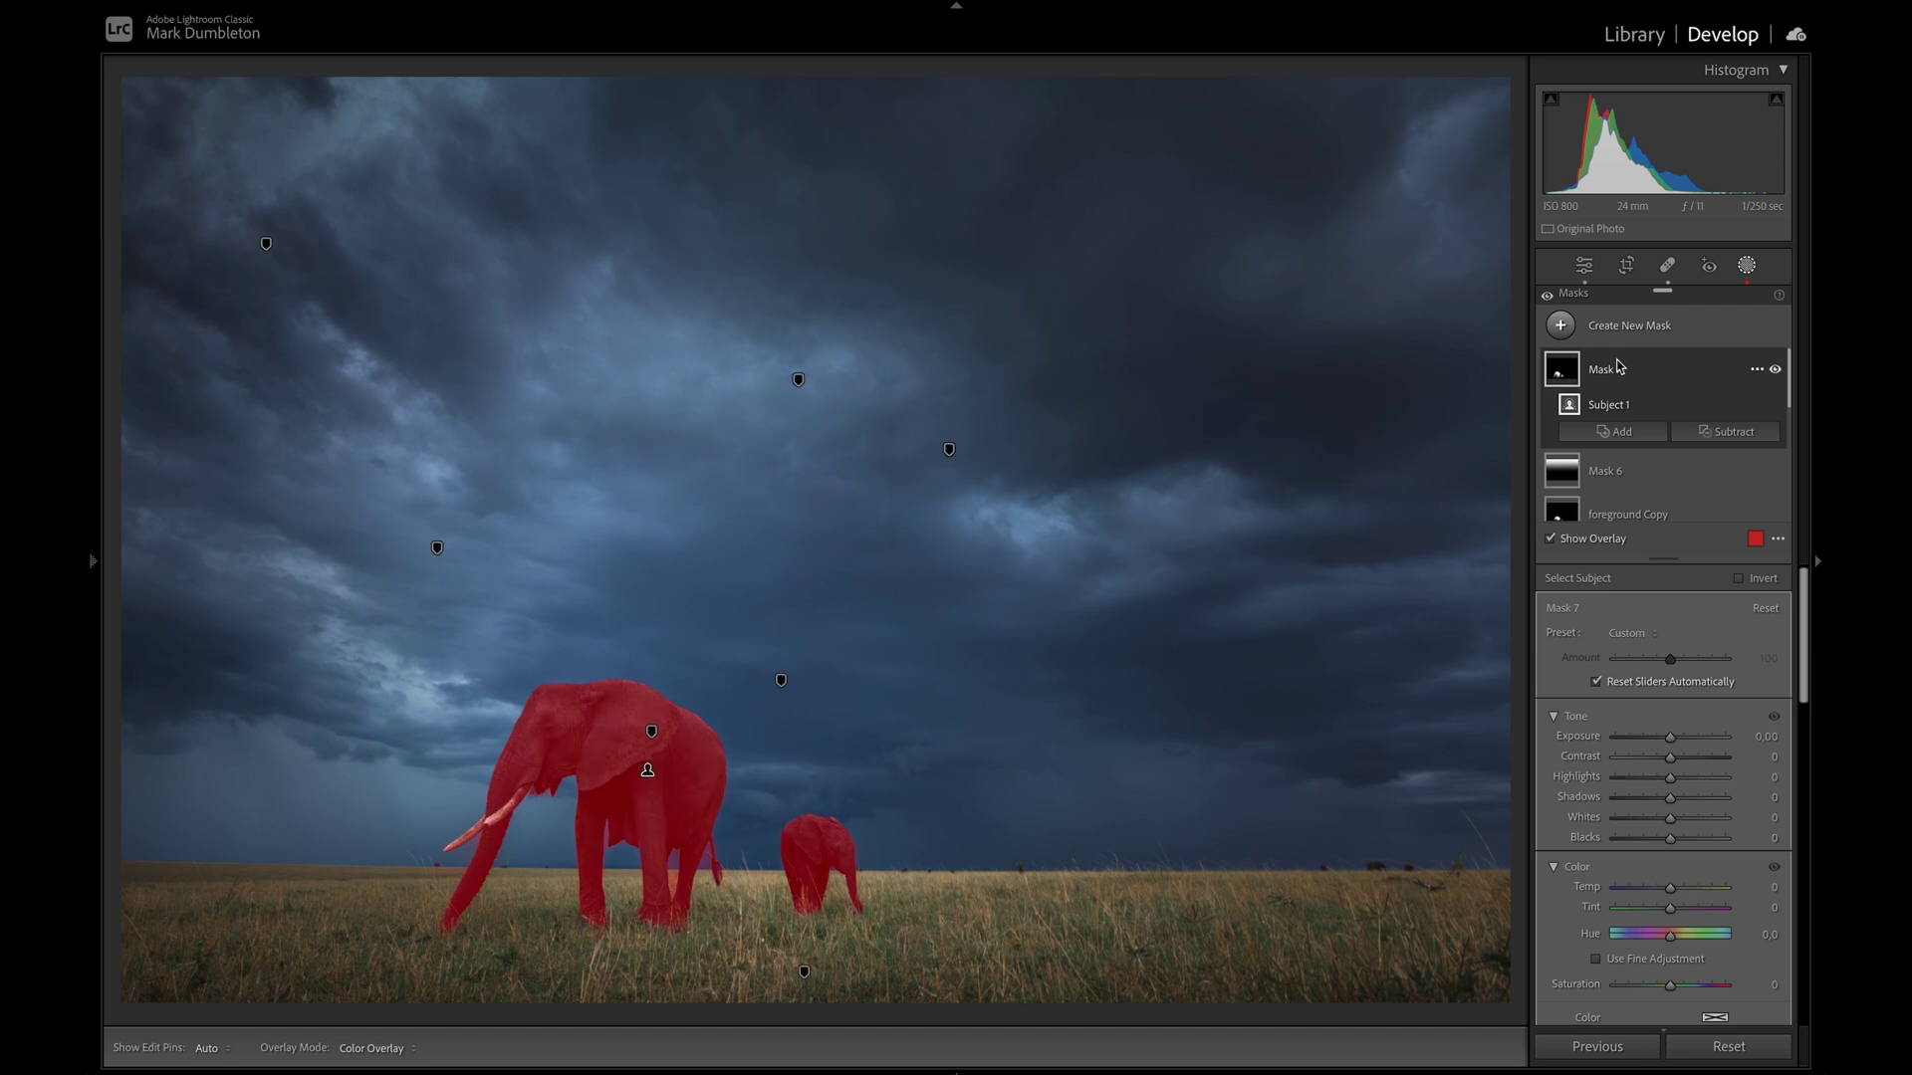
key(z)
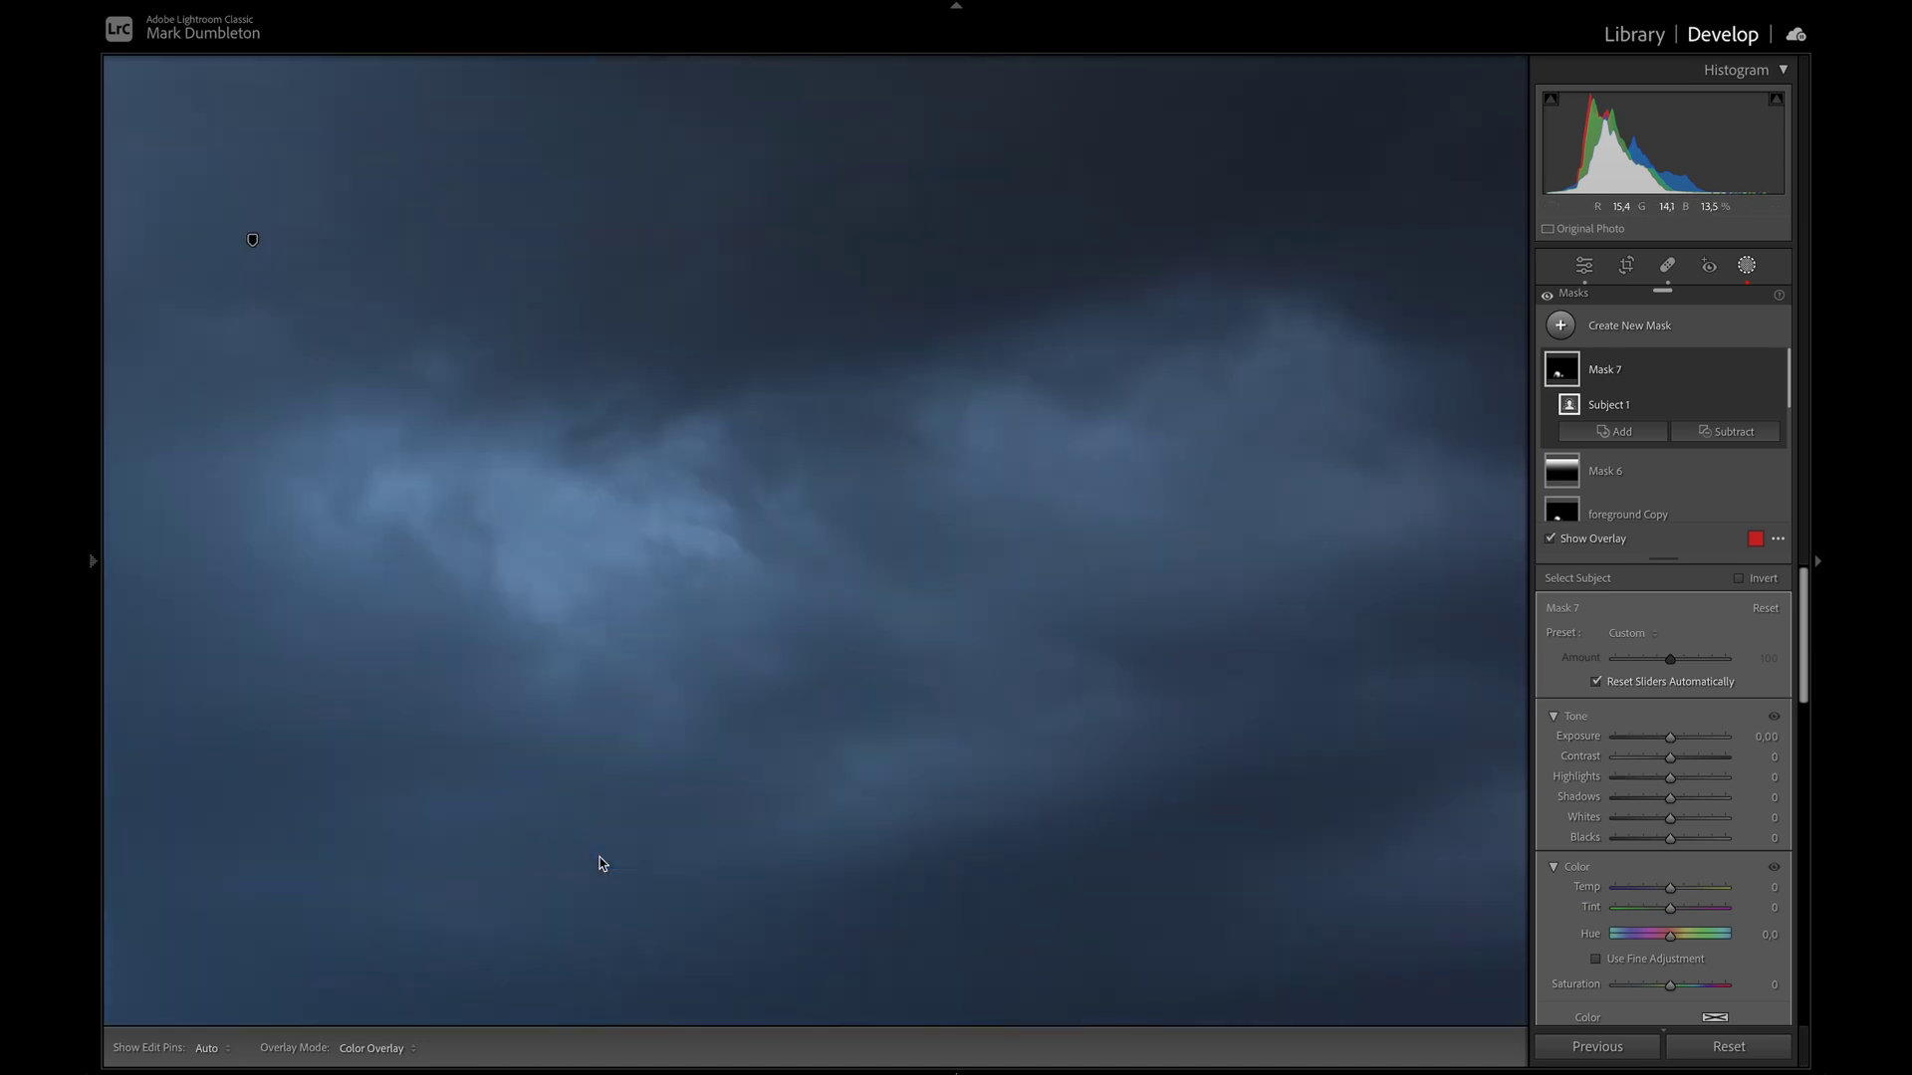
drag(917, 541, 1268, 171)
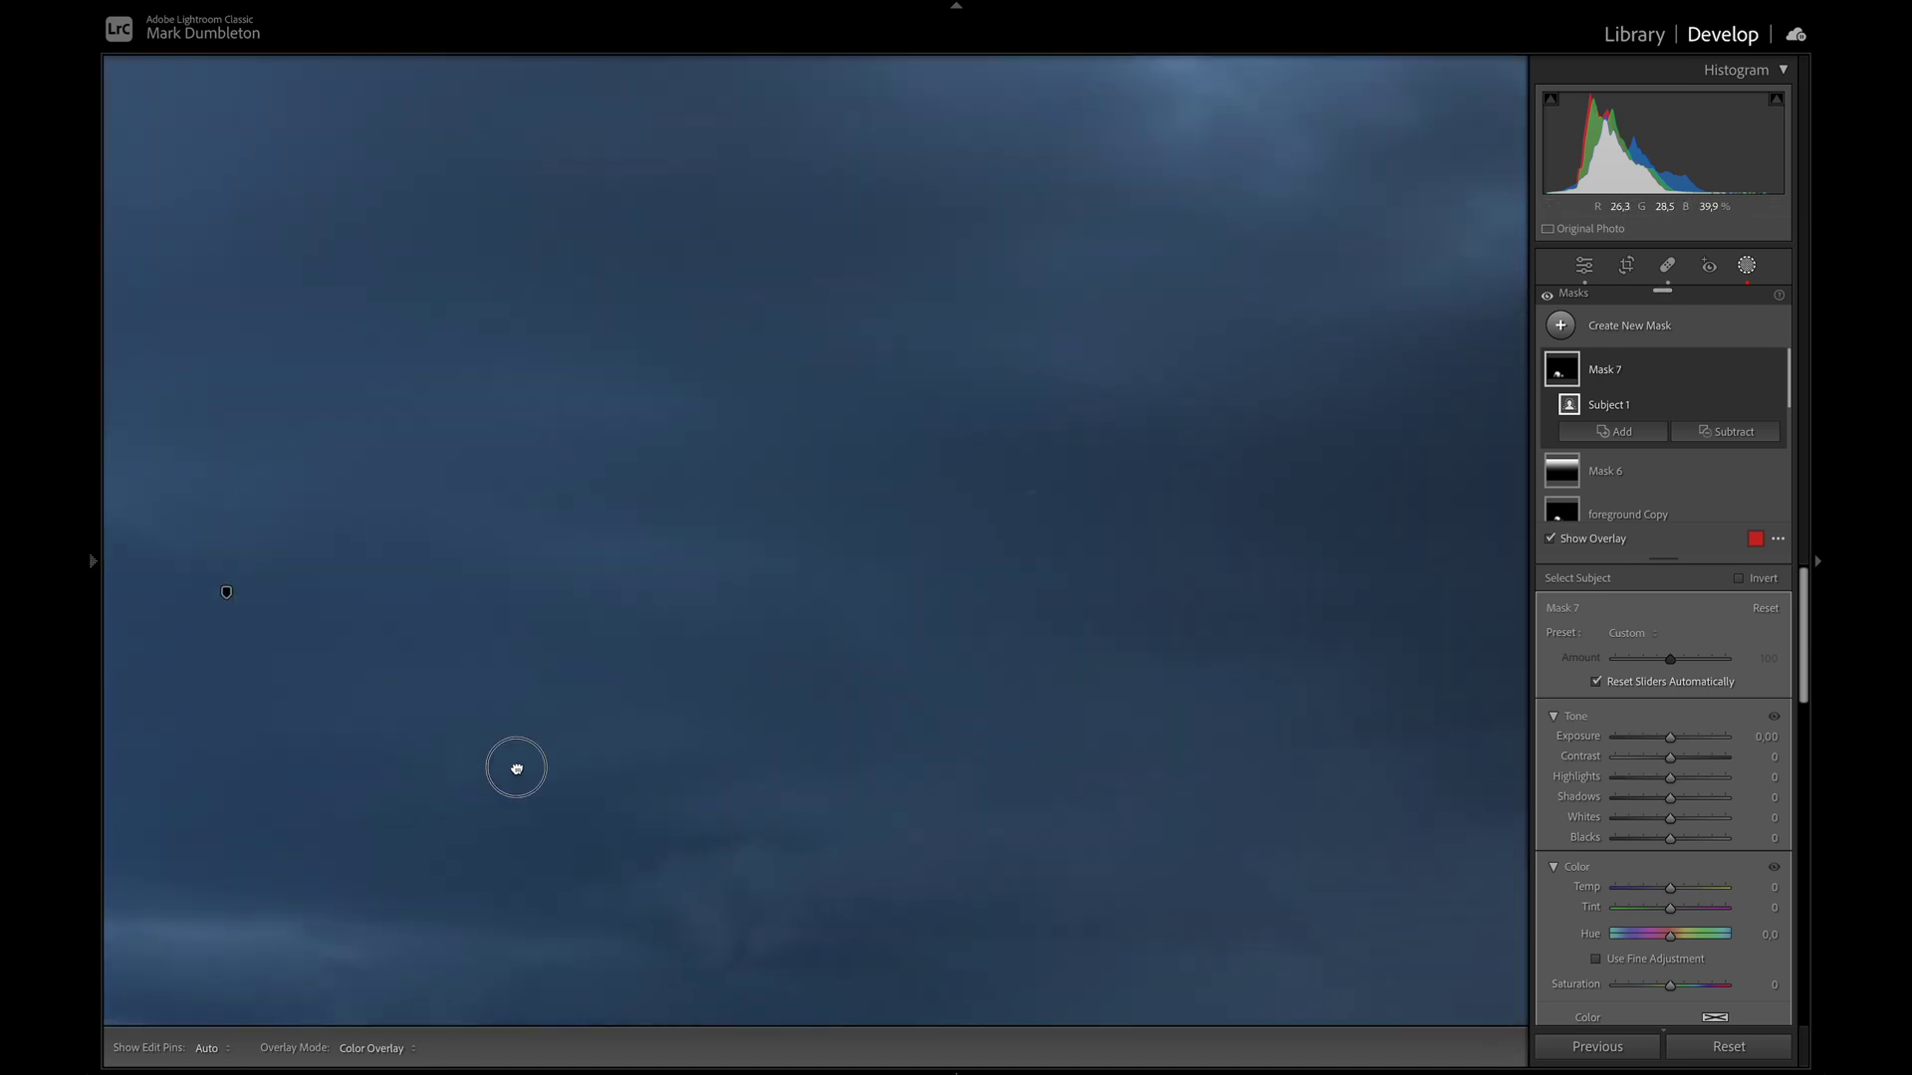
key(z)
key(z)
key(z)
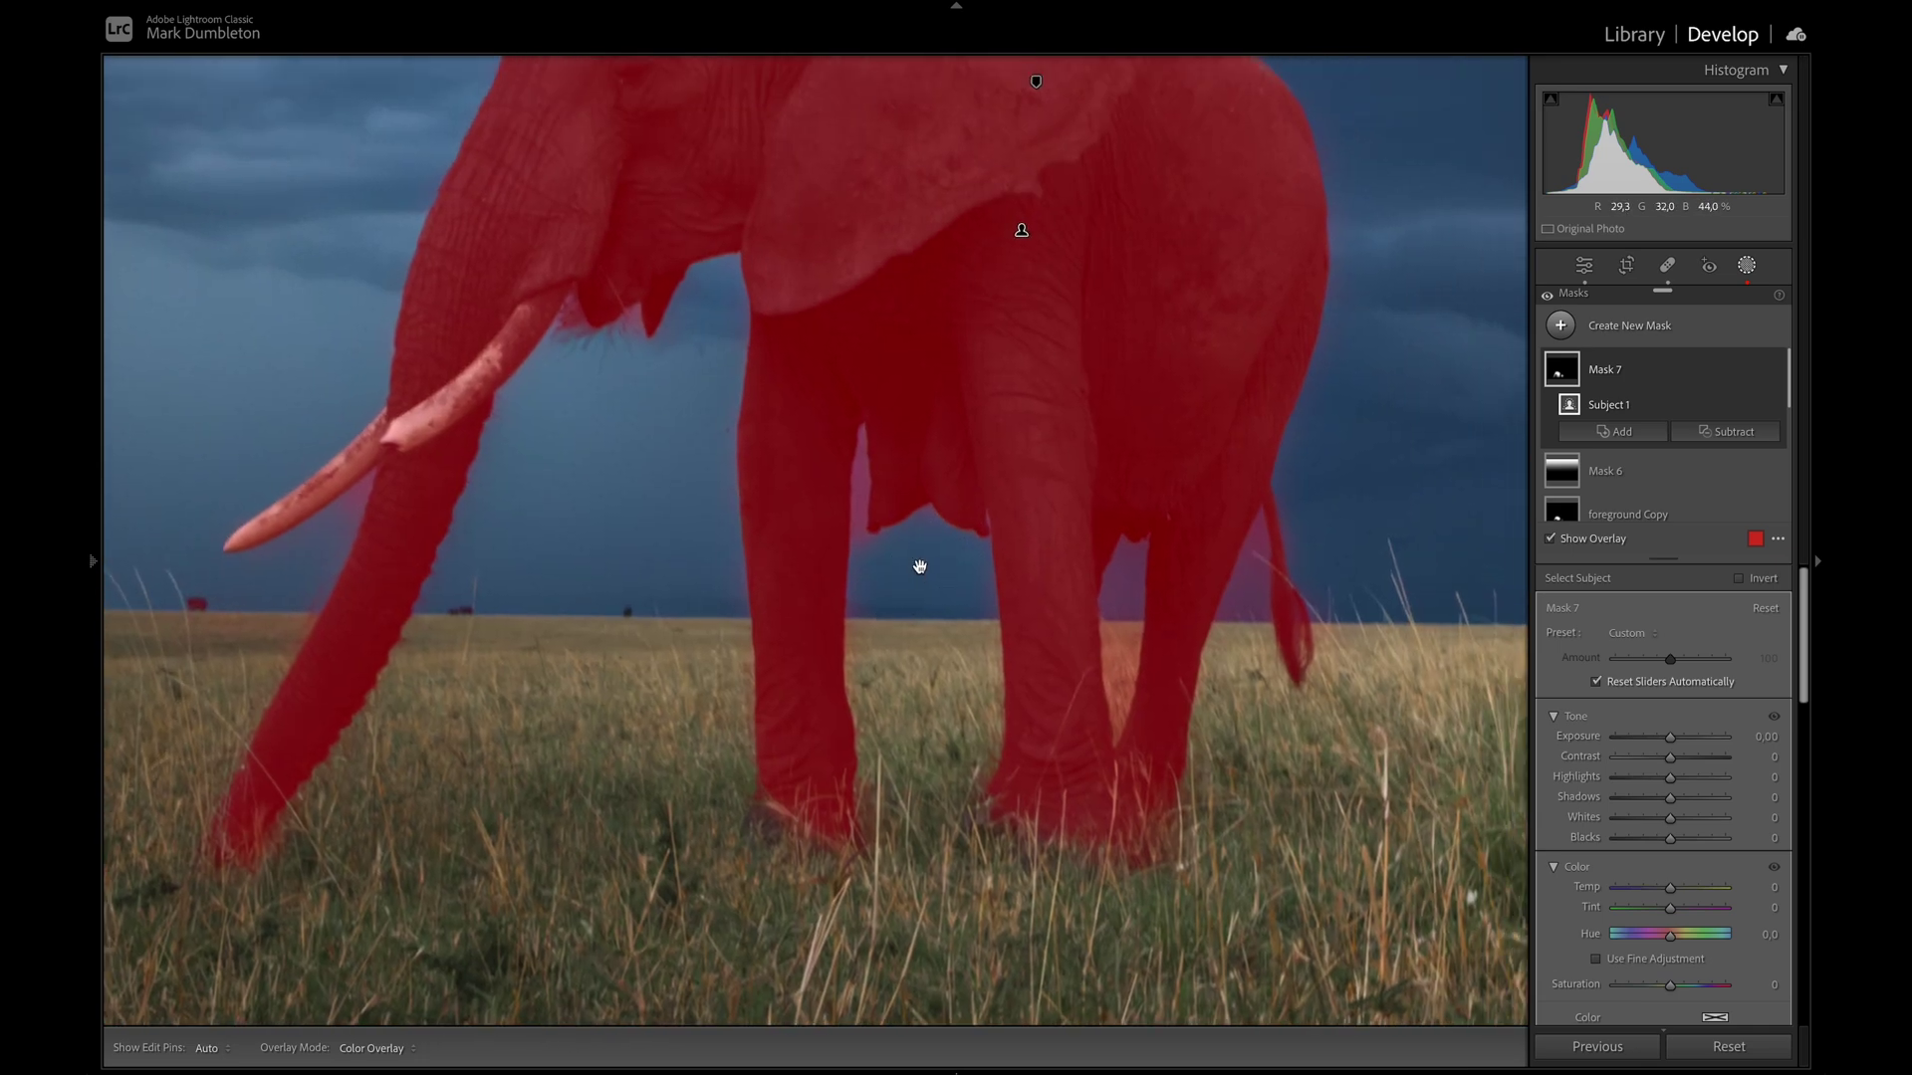
Subtract the sky from the elephant mask with Select Sky
click(1725, 433)
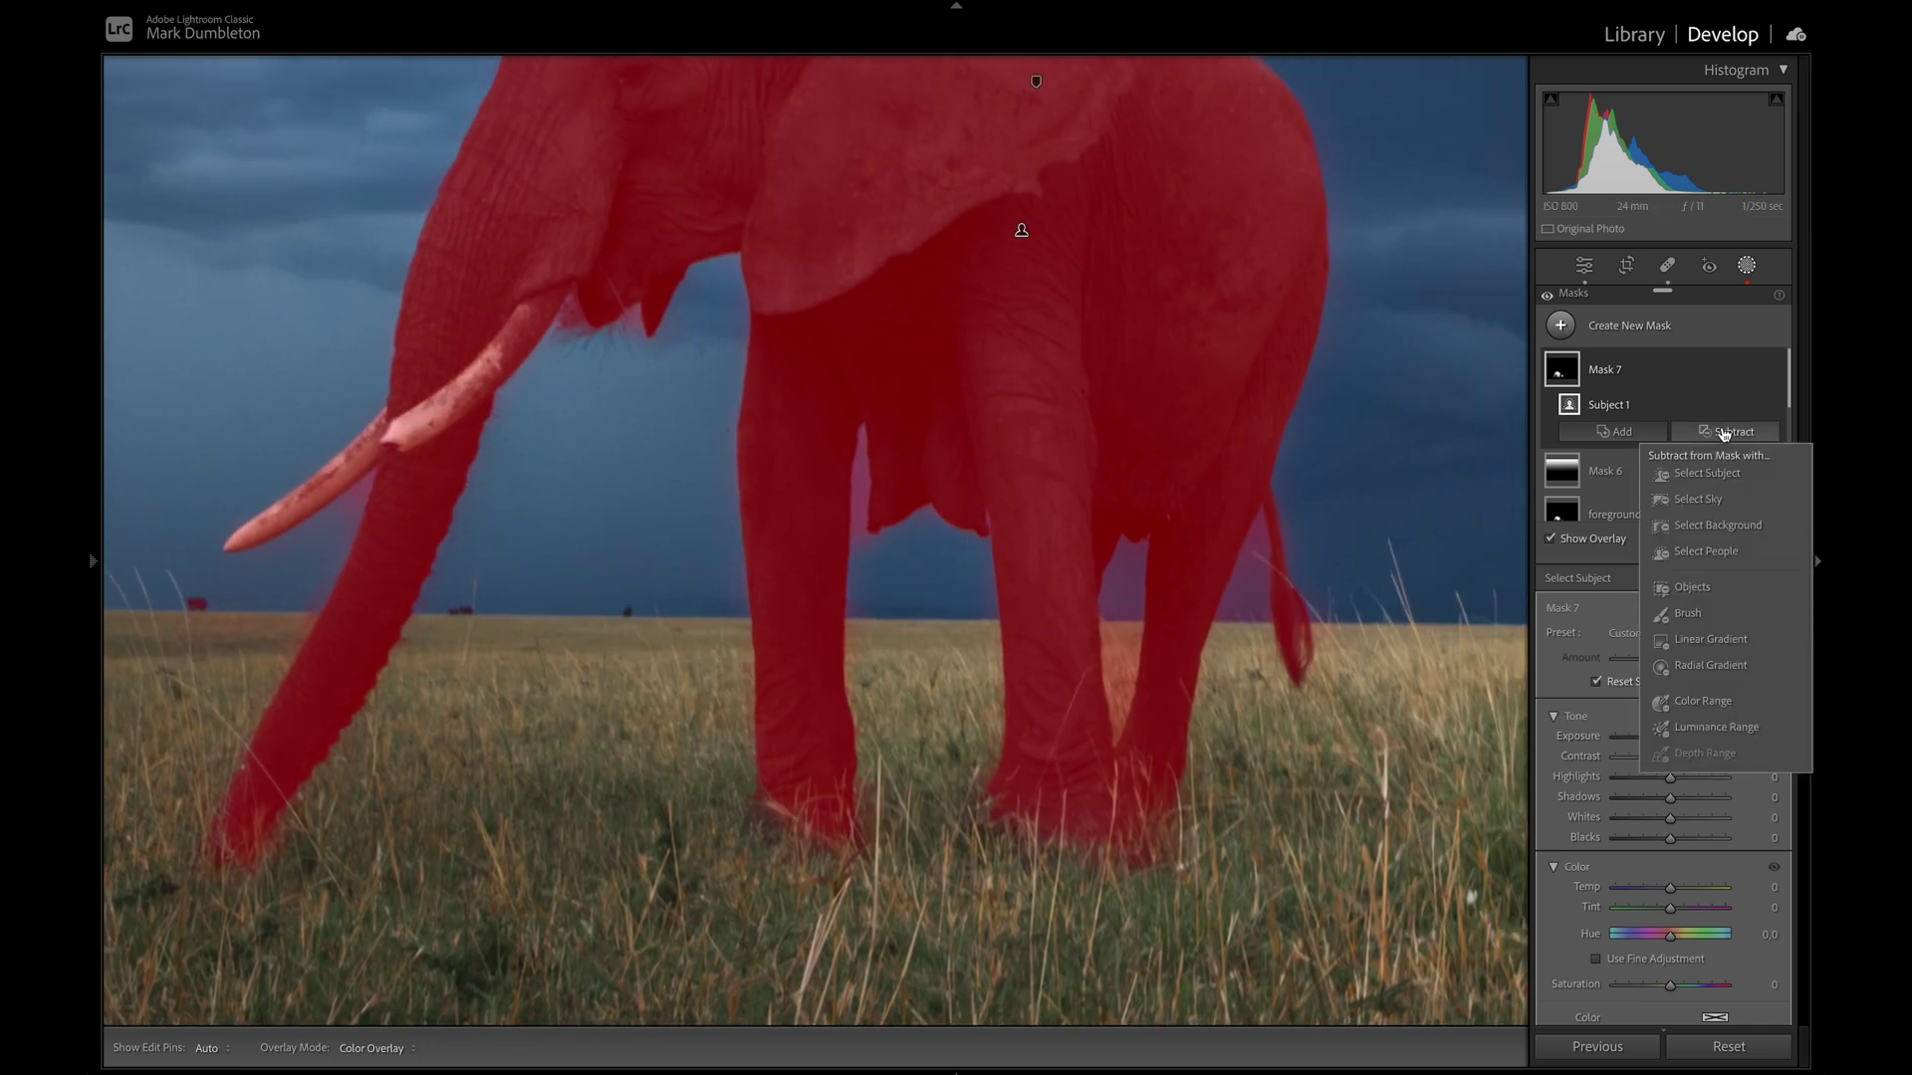
click(1699, 499)
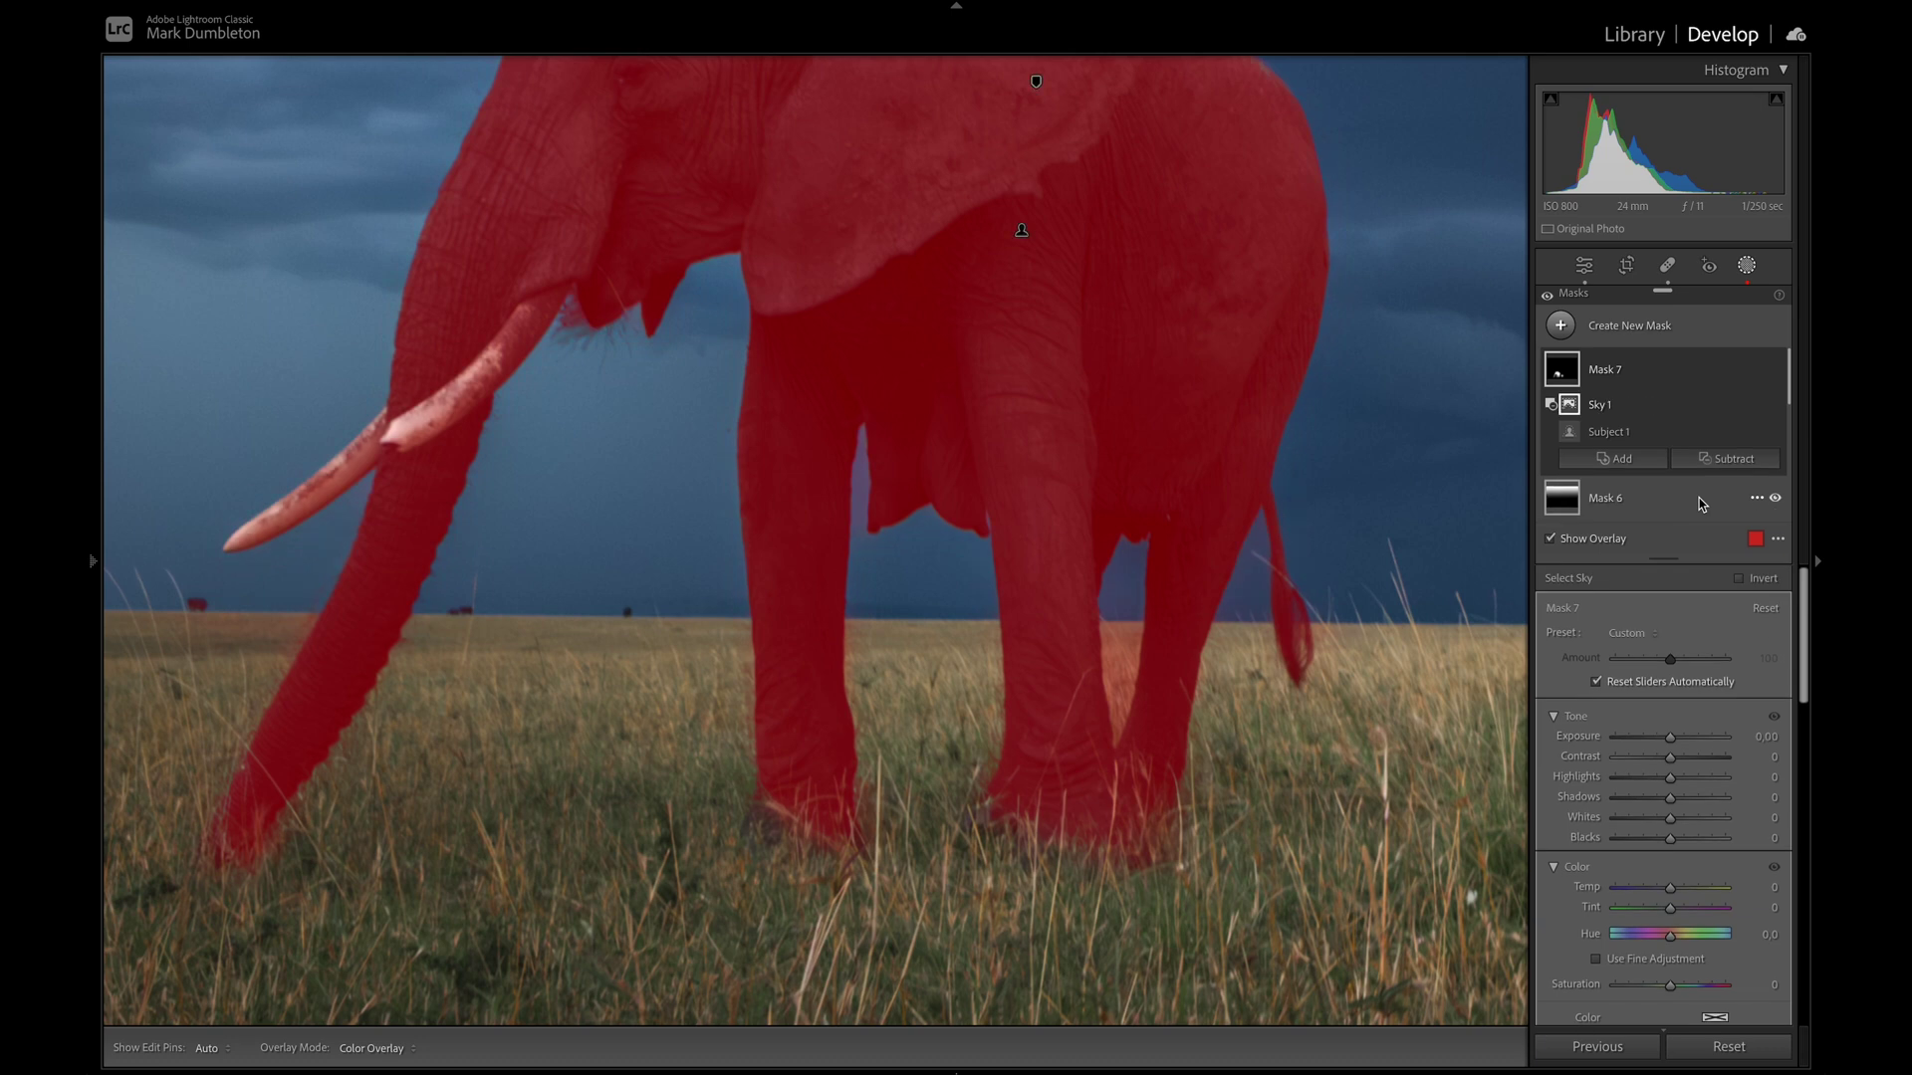
key(z)
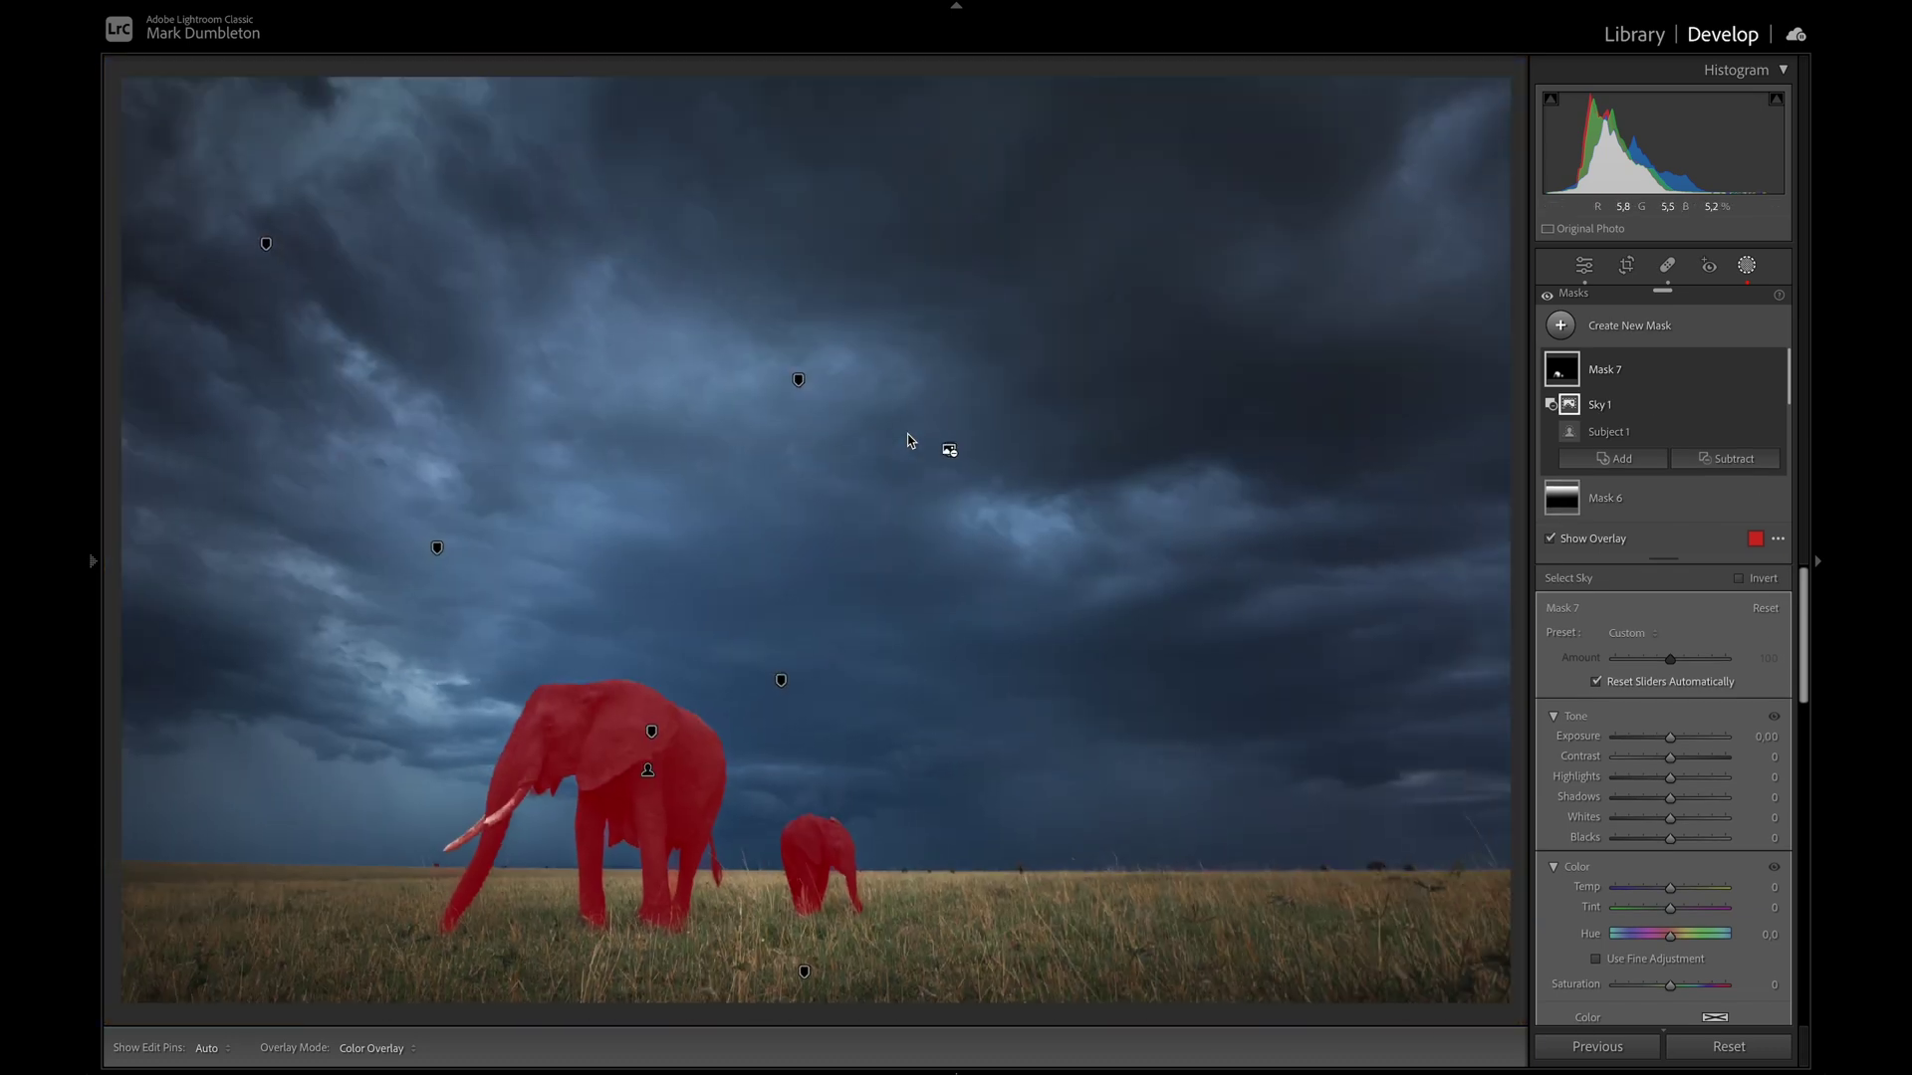
Brush-subtract the grass between the big elephant's legs from the mask
key(z)
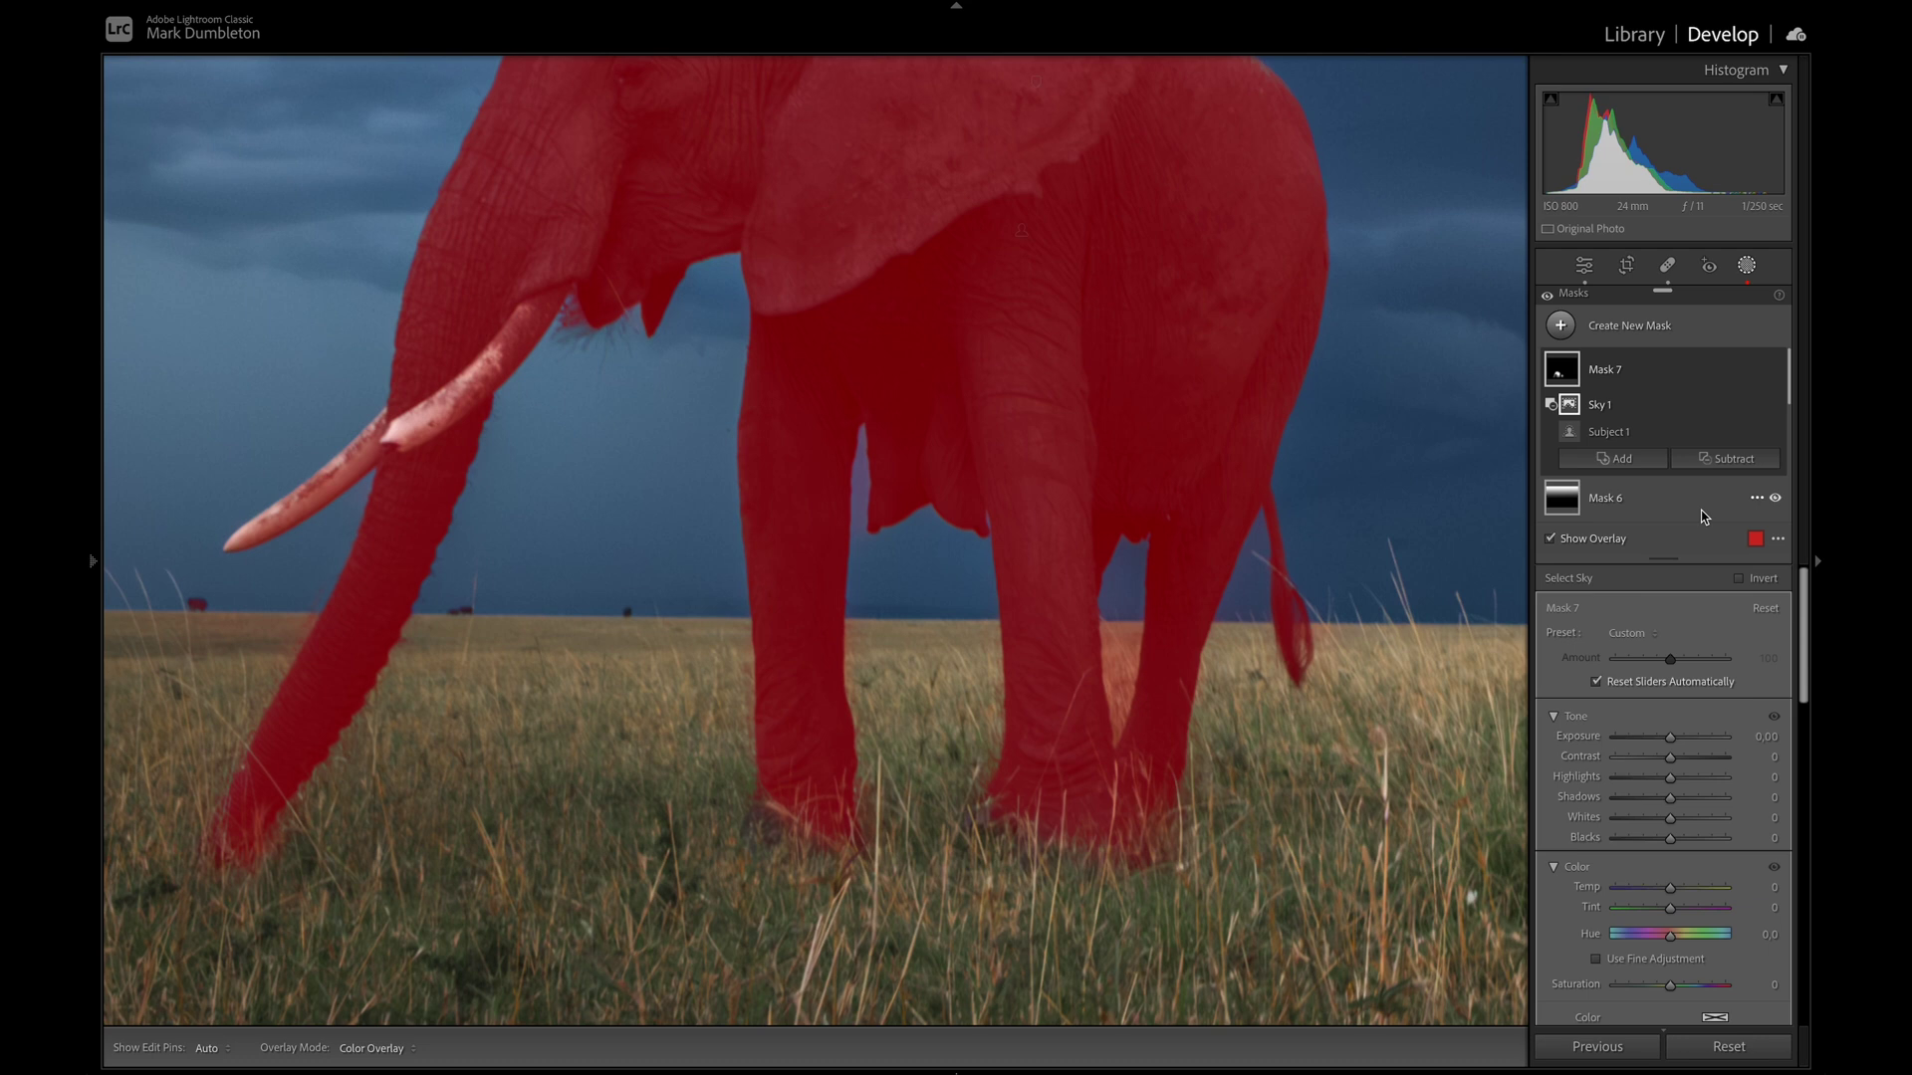
click(1728, 459)
click(1695, 642)
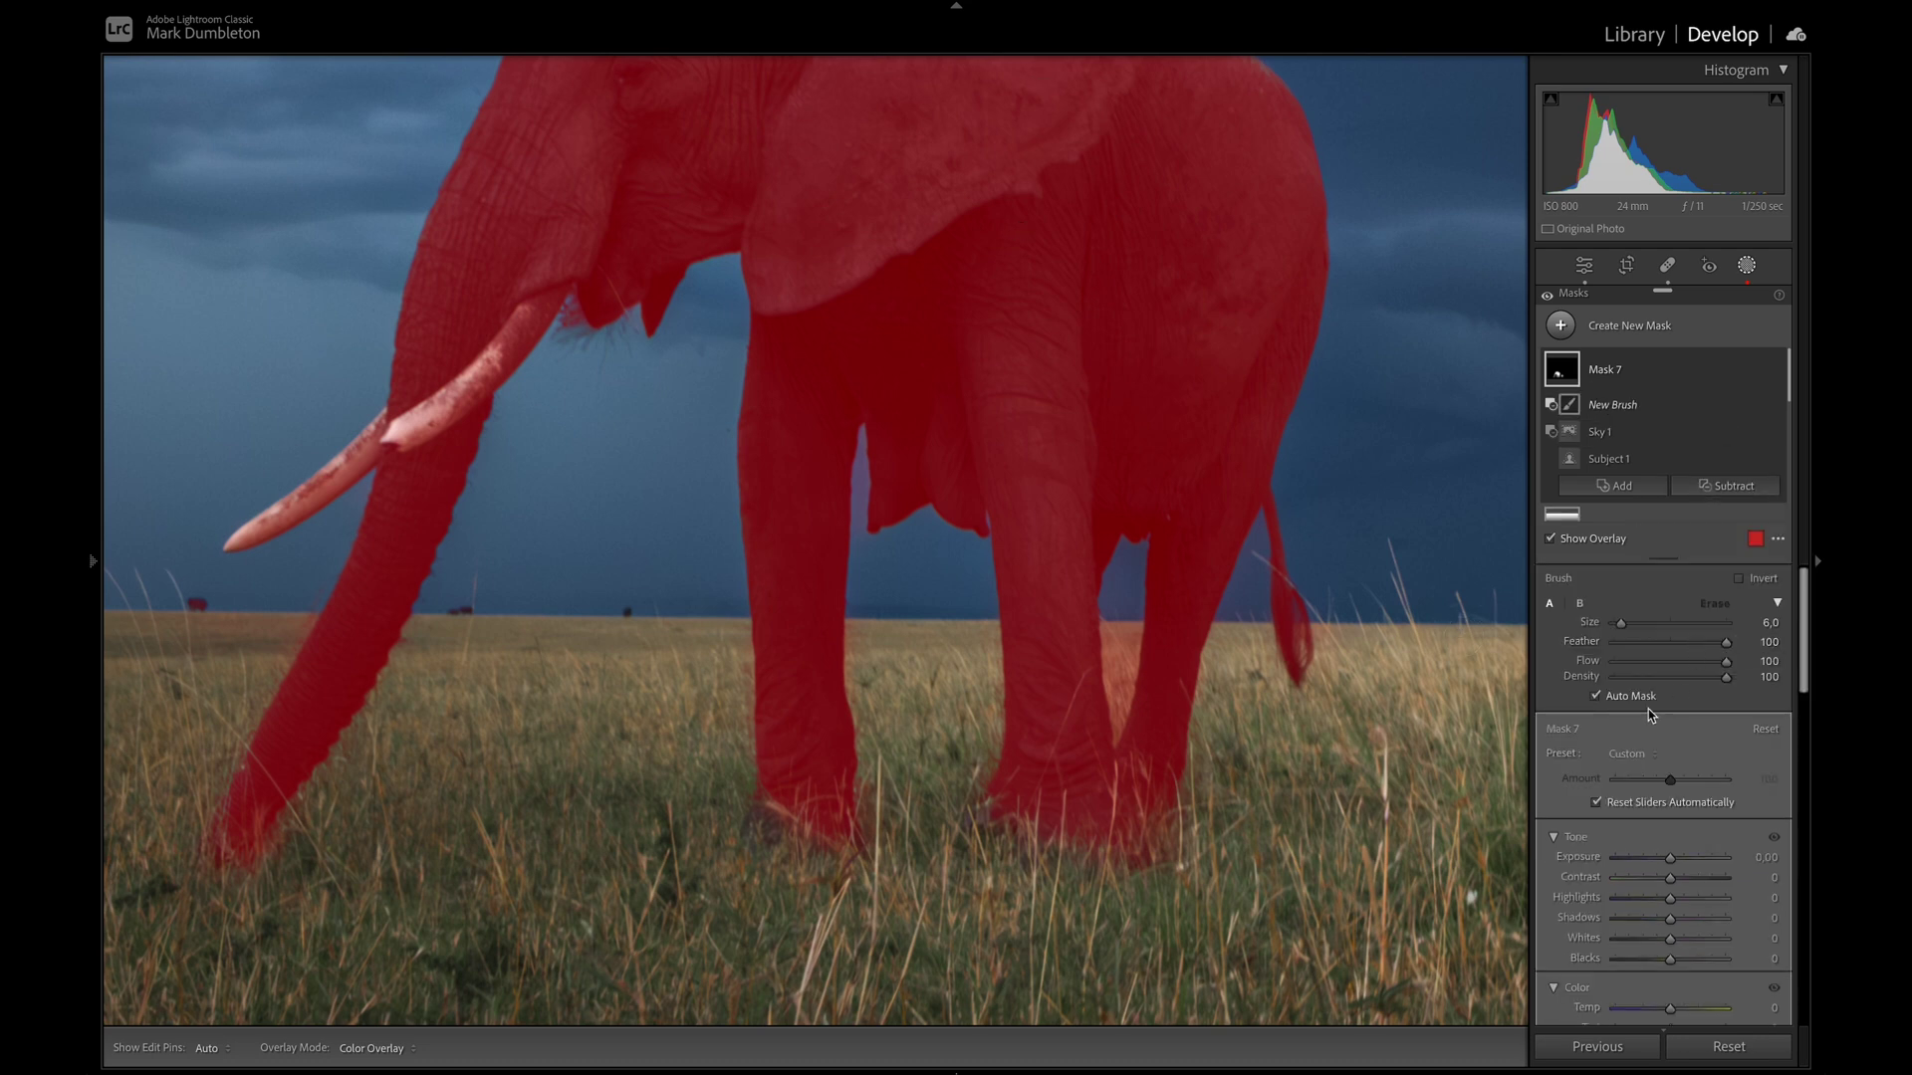
key(h)
drag(1121, 665, 1115, 728)
Rename Mask 7 to 'elephant'
key(z)
key(h)
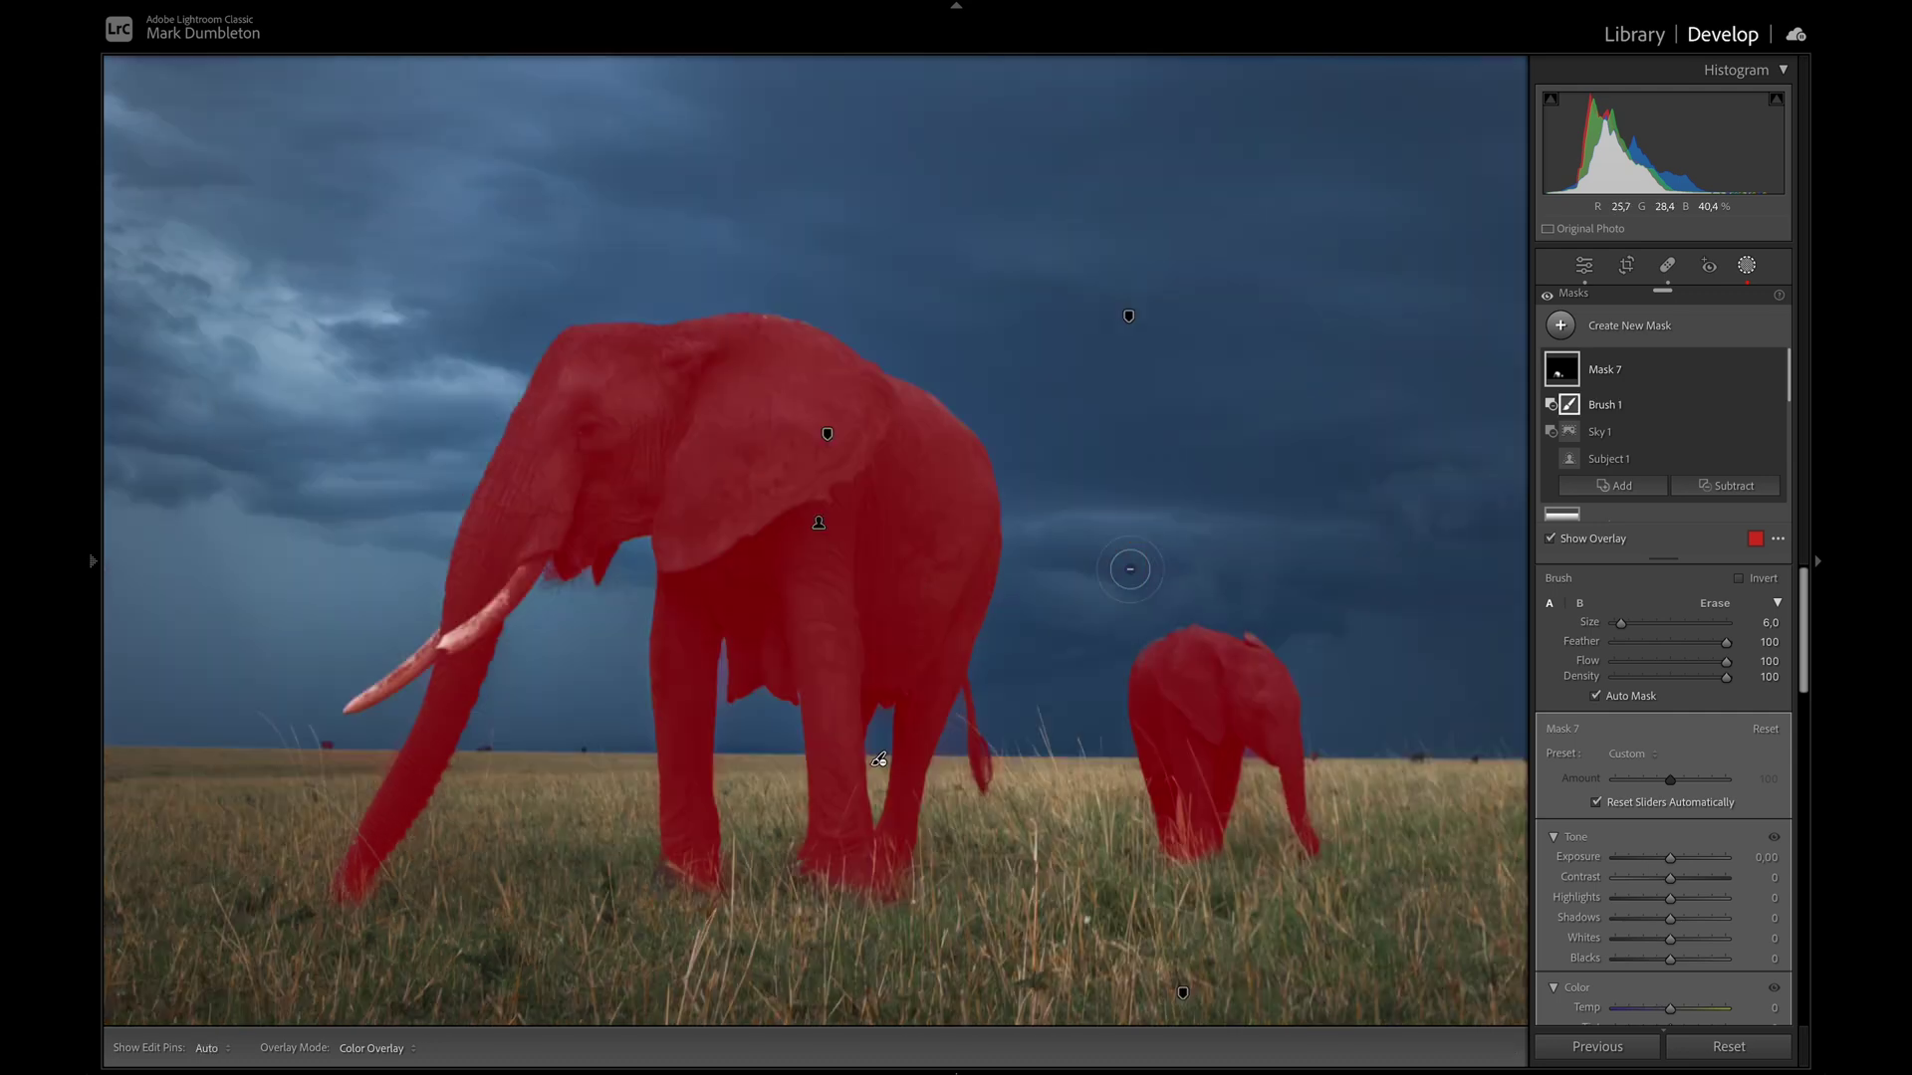
key(z)
click(1608, 375)
double_click(1606, 369)
text(elephant)
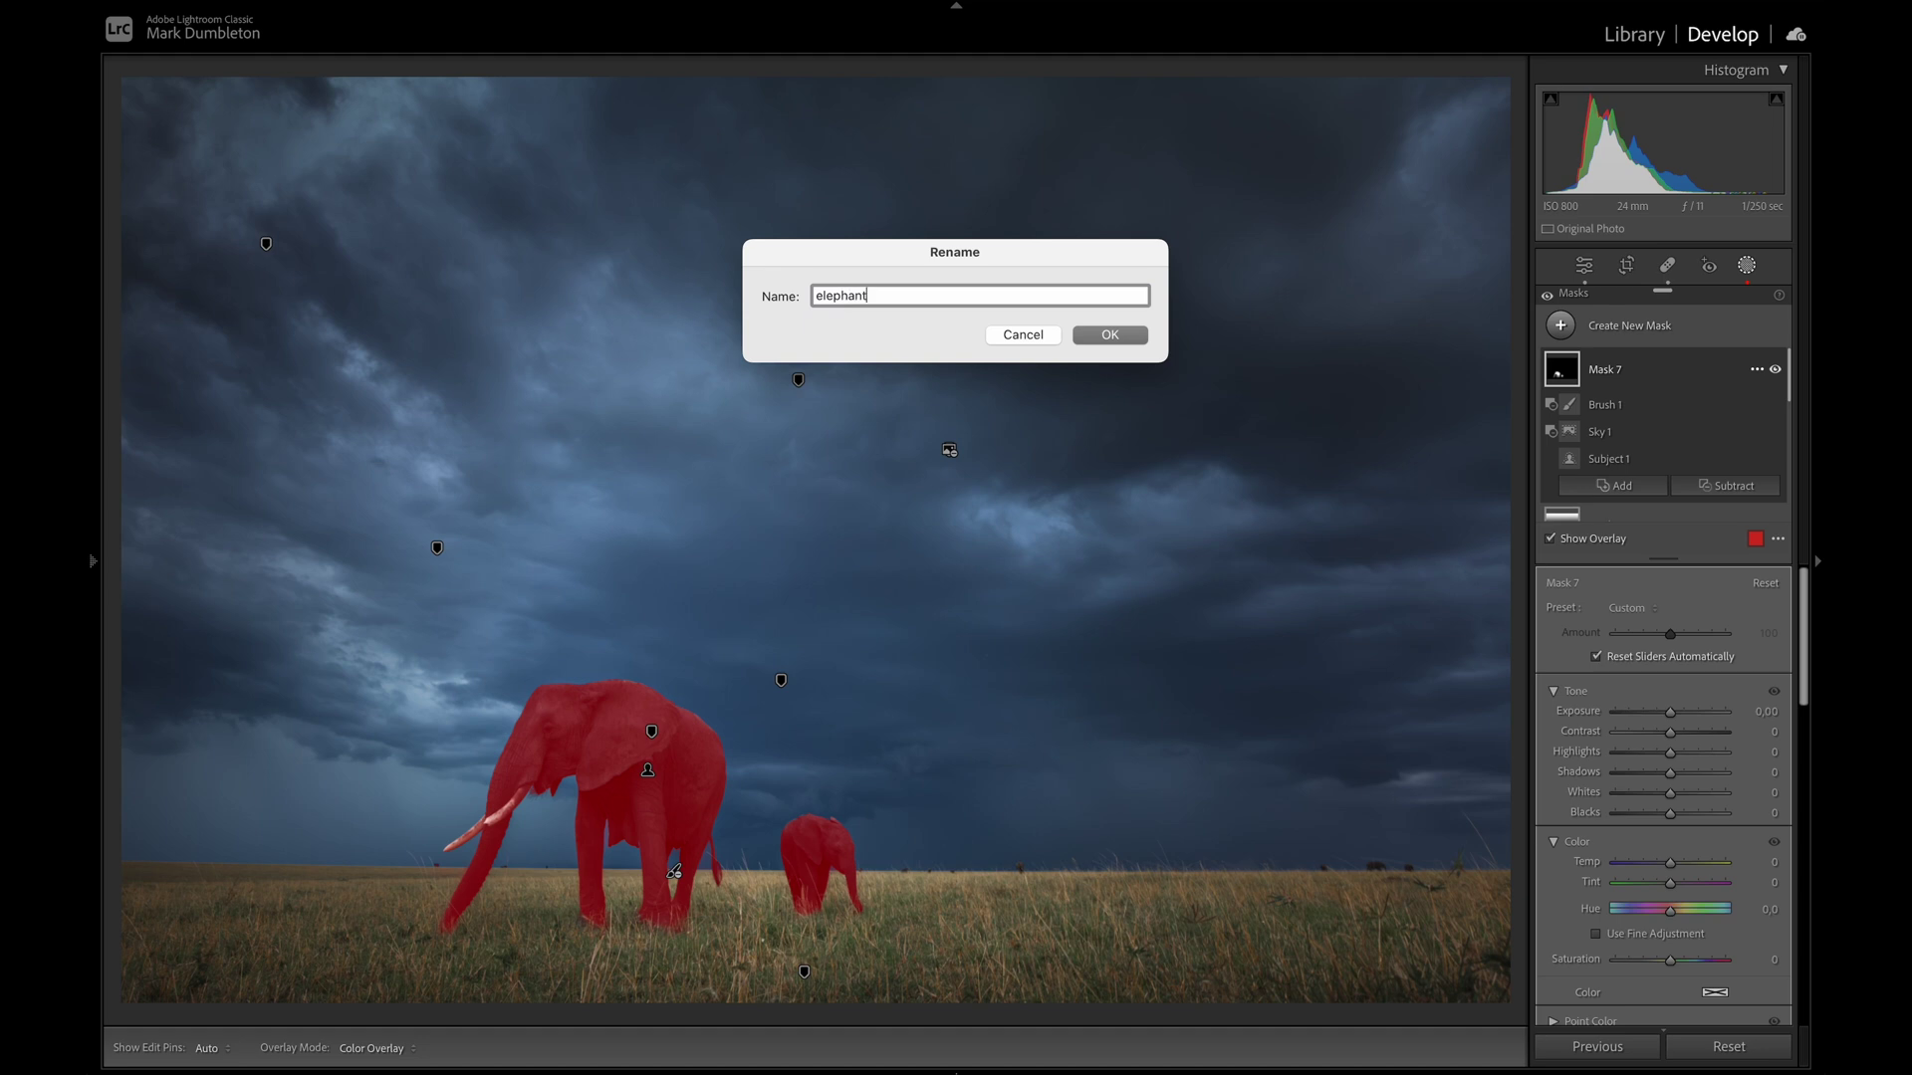
key(Return)
Raise the elephant mask's clarity, shadows, Highlights +85 and Saturation +38, tweak hue, and add global Contrast +18
scroll(1683, 783, down, 4)
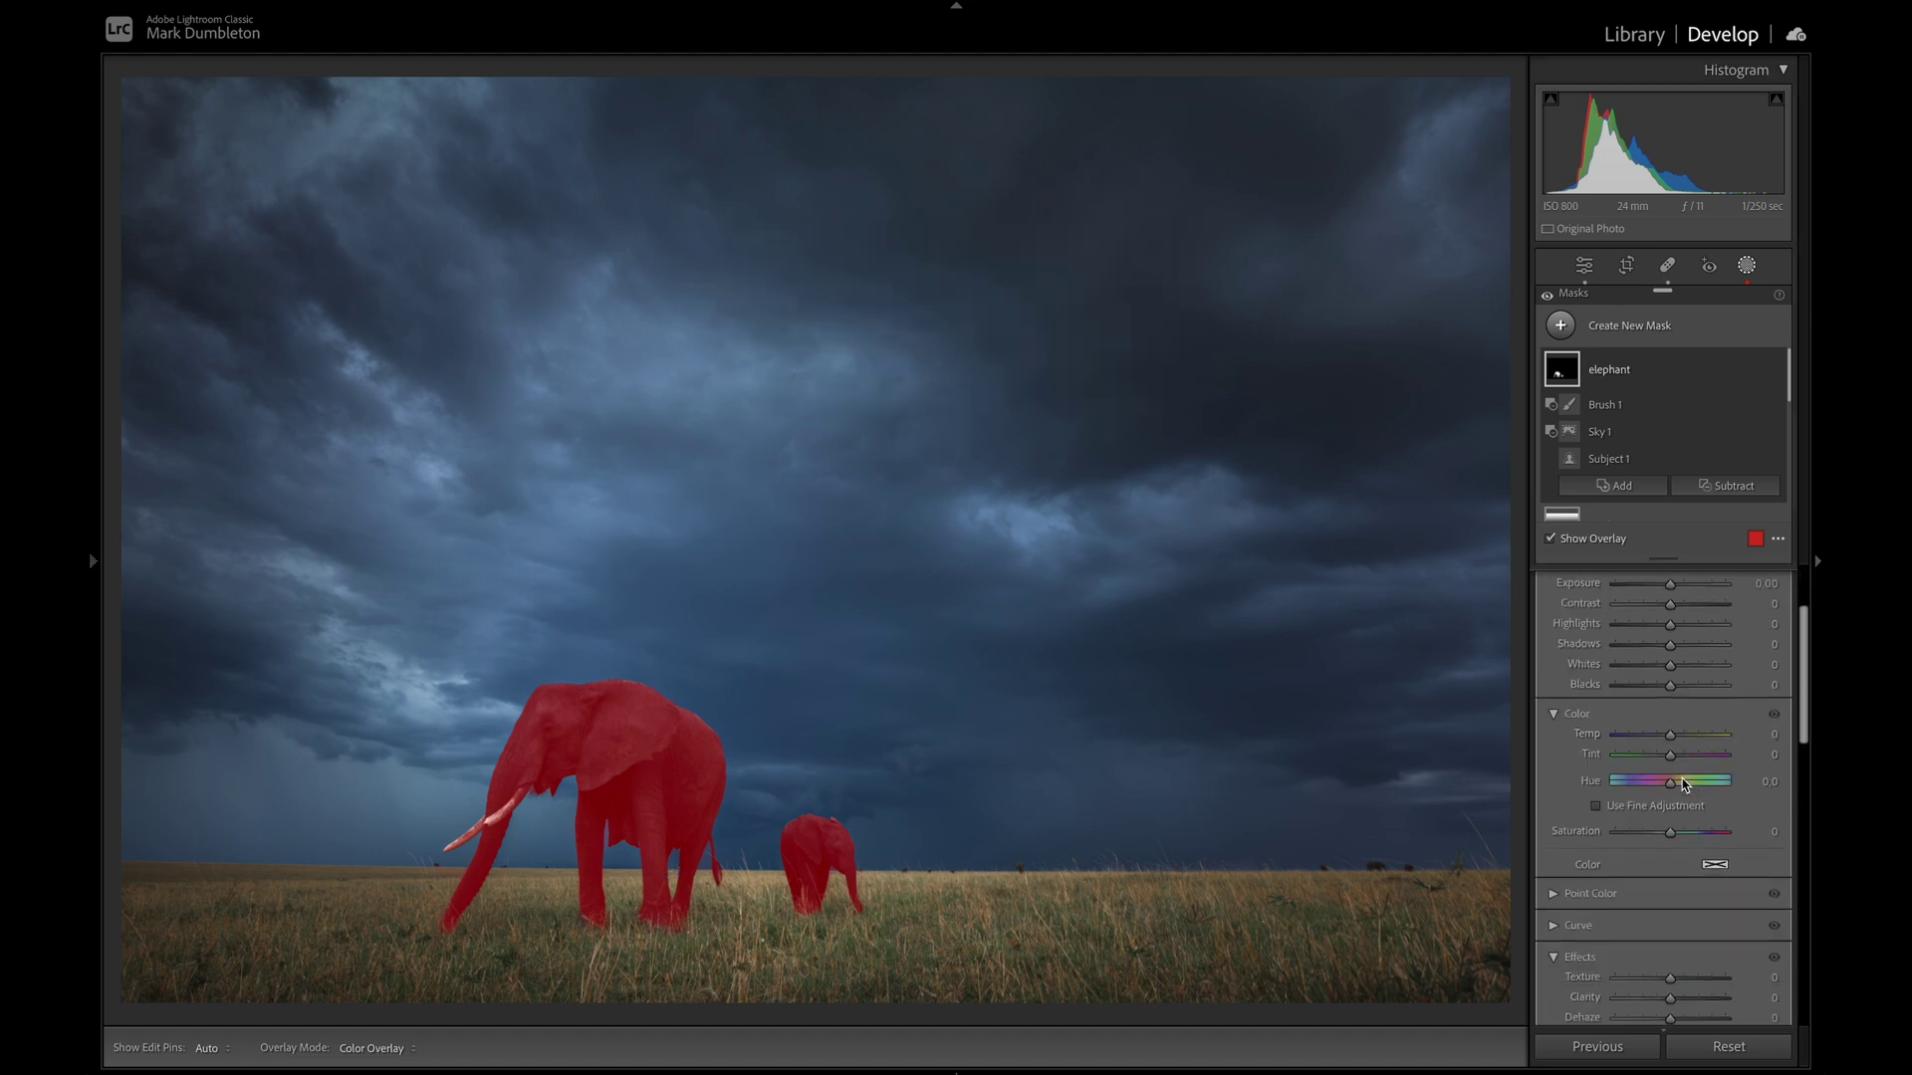
click(1673, 944)
drag(1676, 947, 1687, 949)
scroll(1688, 946, up, 4)
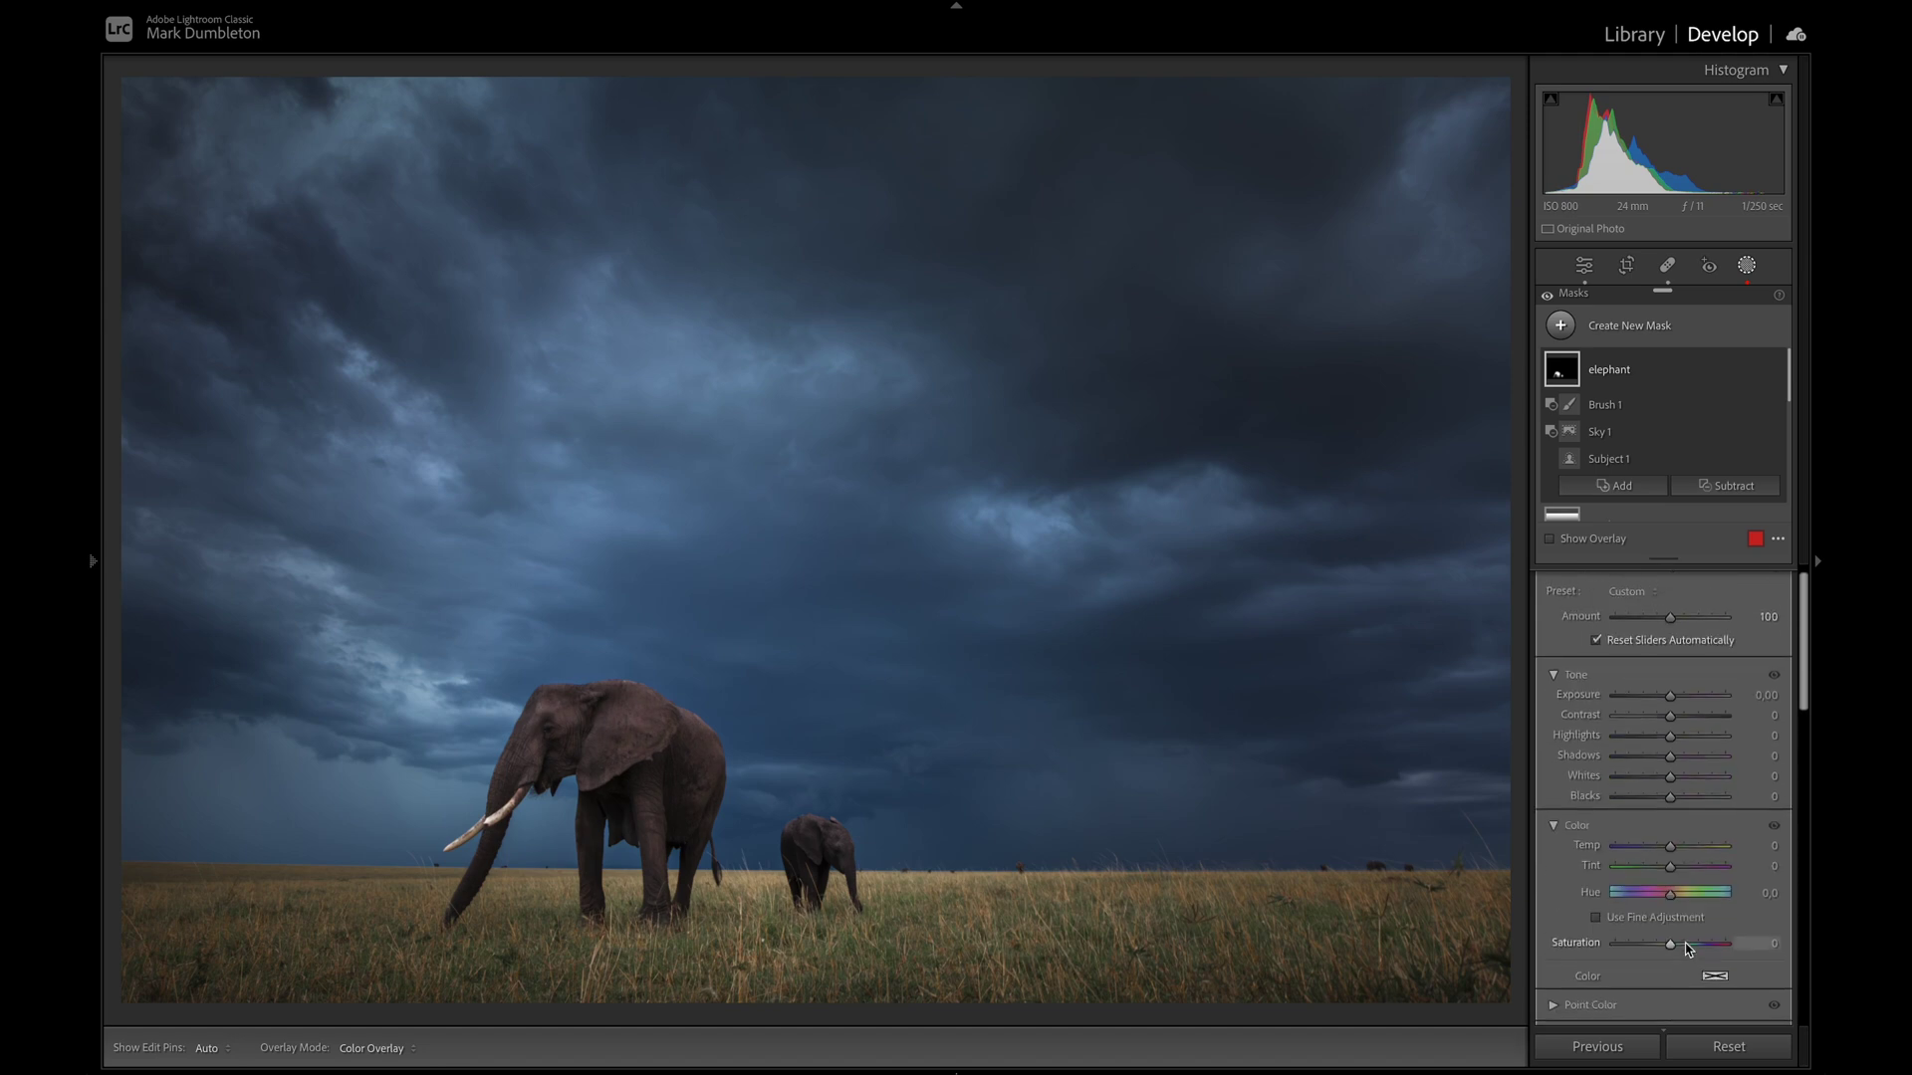
drag(1671, 757, 1715, 739)
scroll(1714, 739, down, 3)
drag(1669, 850, 1691, 852)
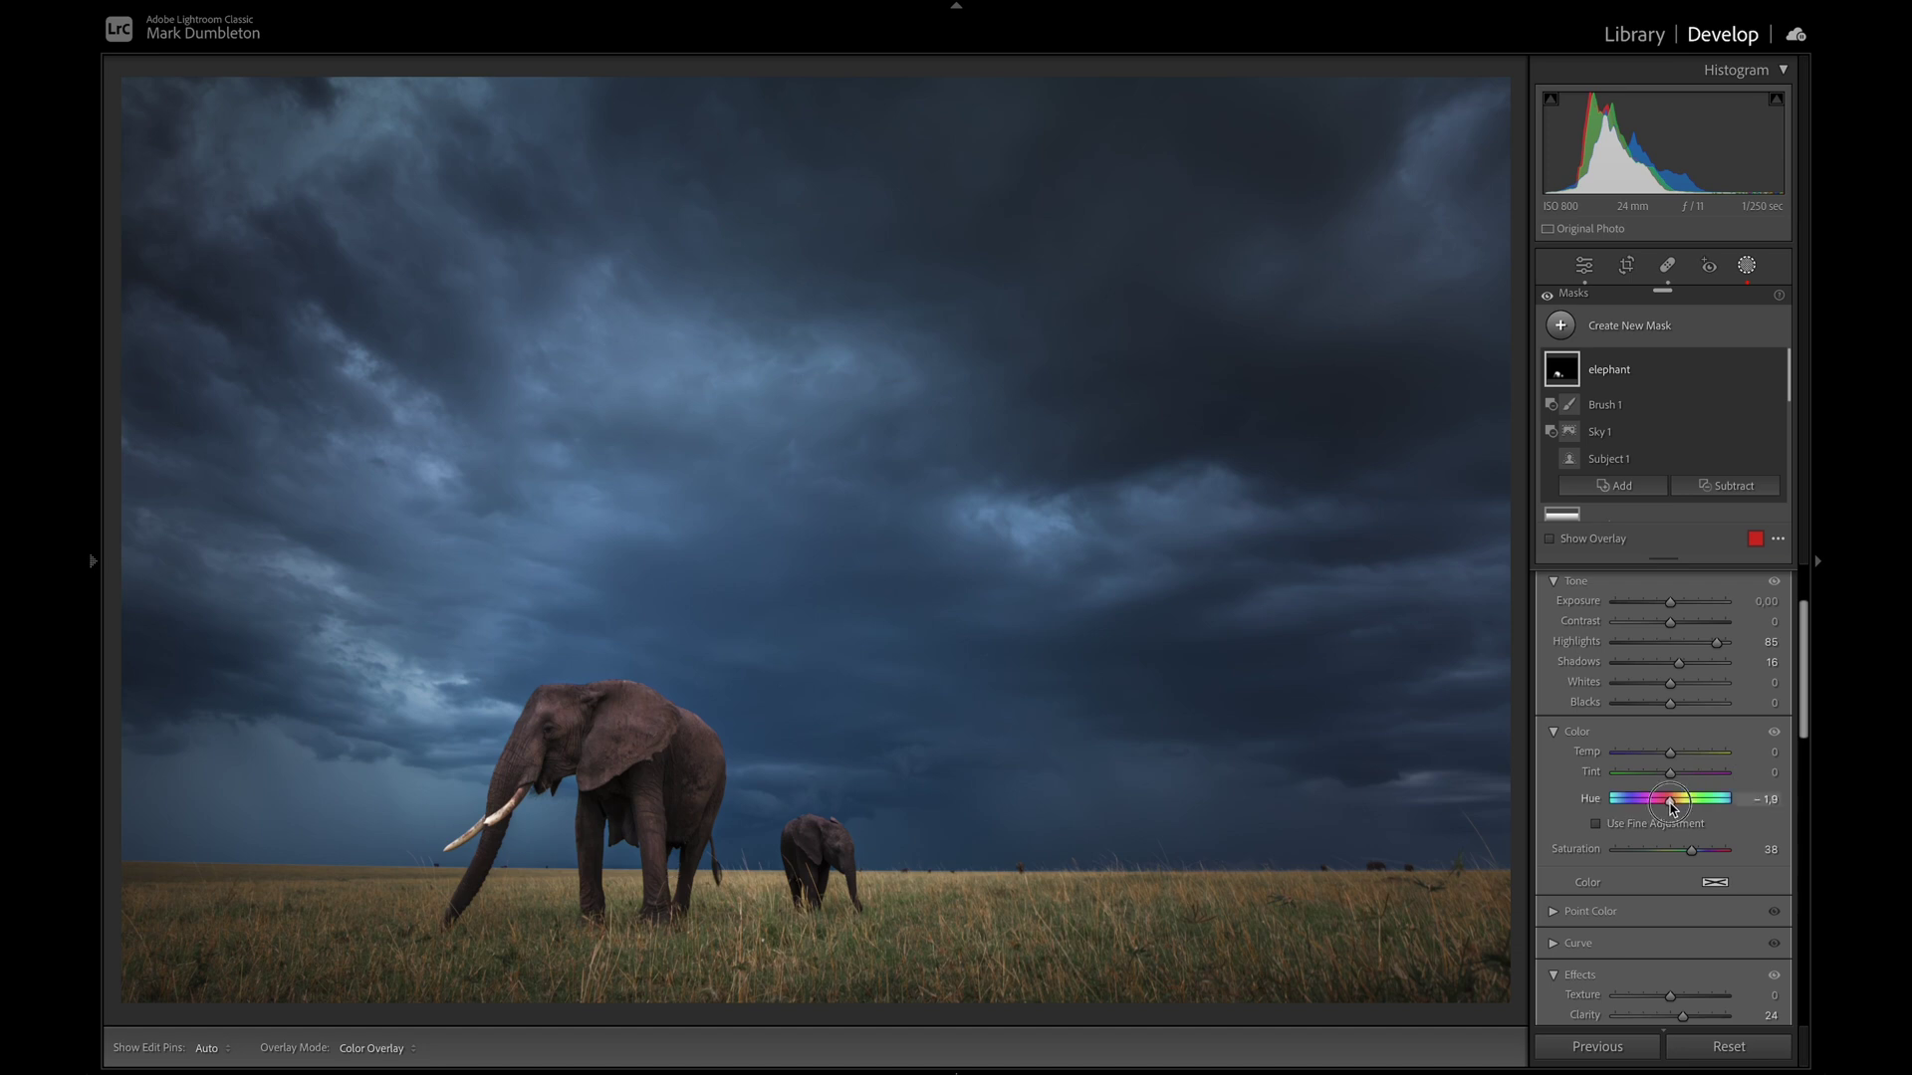
drag(1672, 808, 1670, 807)
drag(1675, 808, 1675, 809)
drag(1671, 512, 1696, 560)
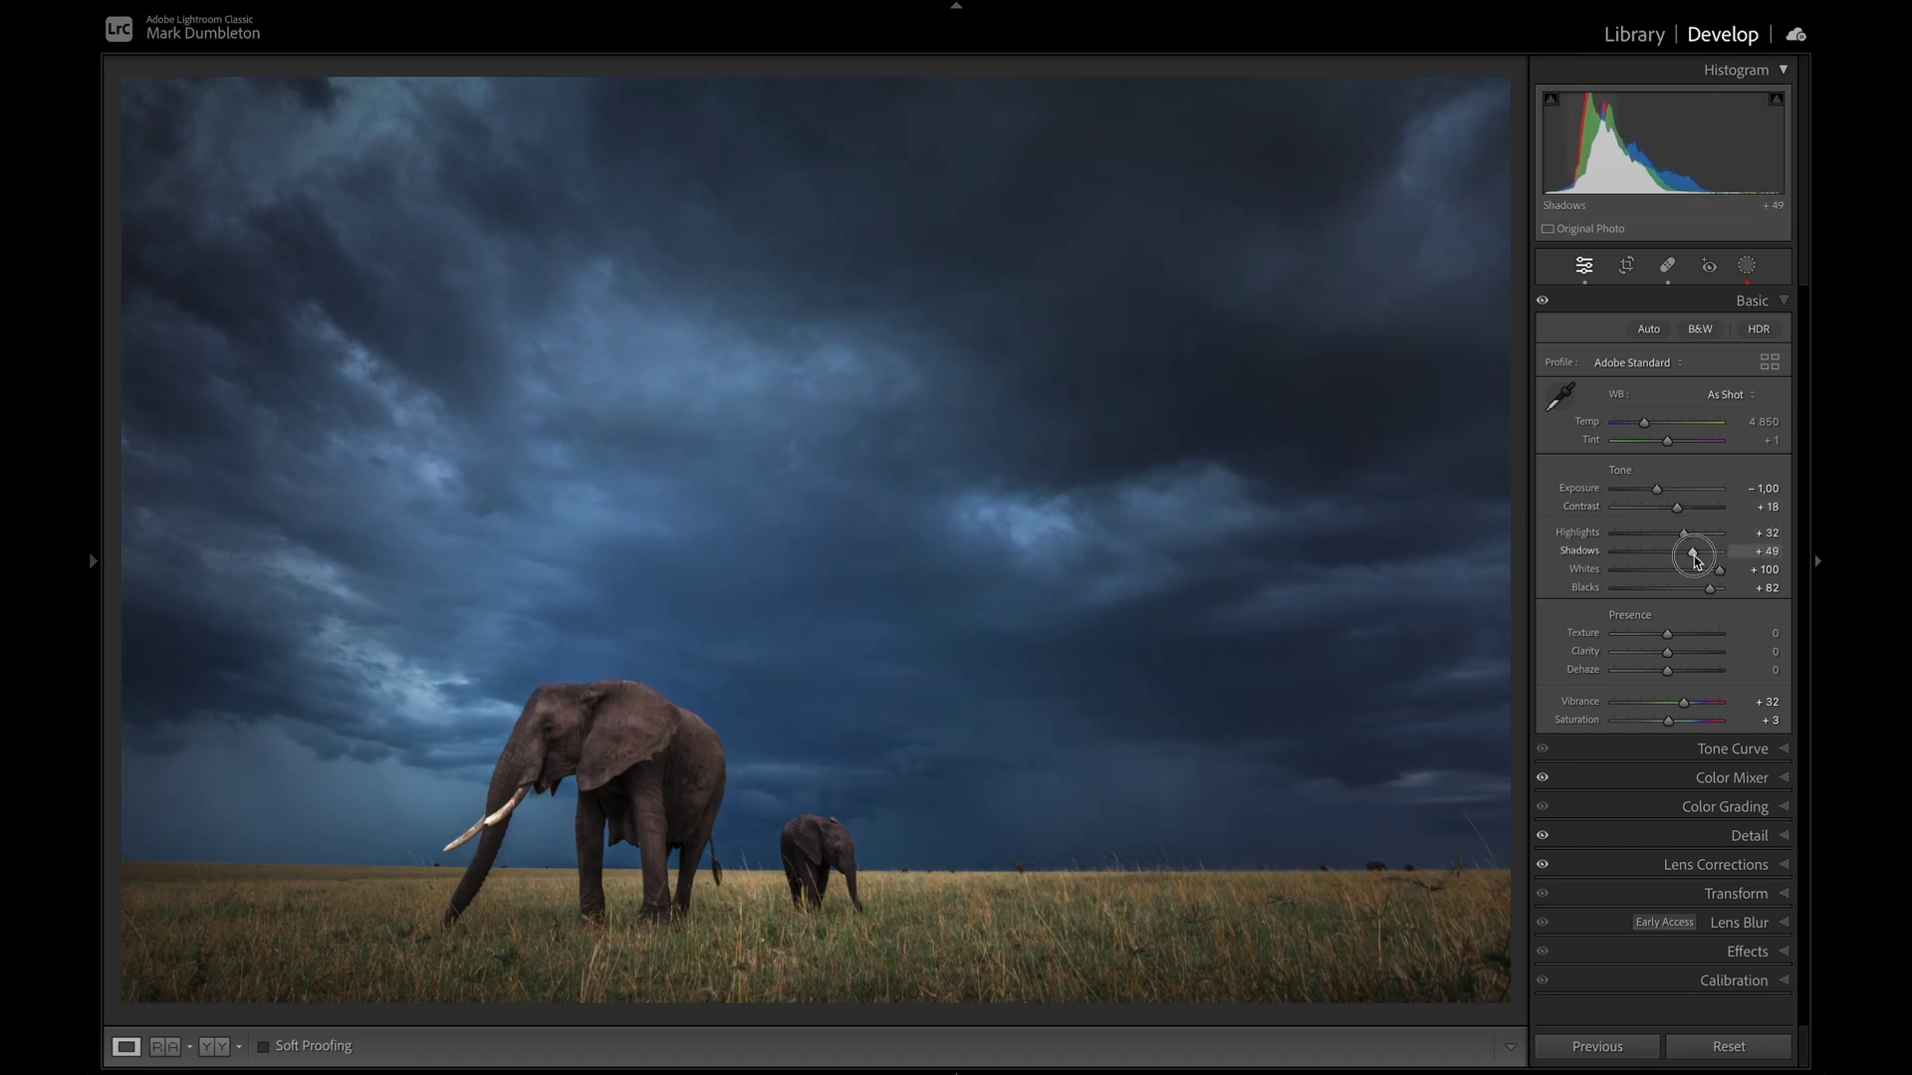
Lower Blue saturation in the sky to -18 using the Color Mixer's targeted adjustment tool
click(1711, 778)
click(1549, 475)
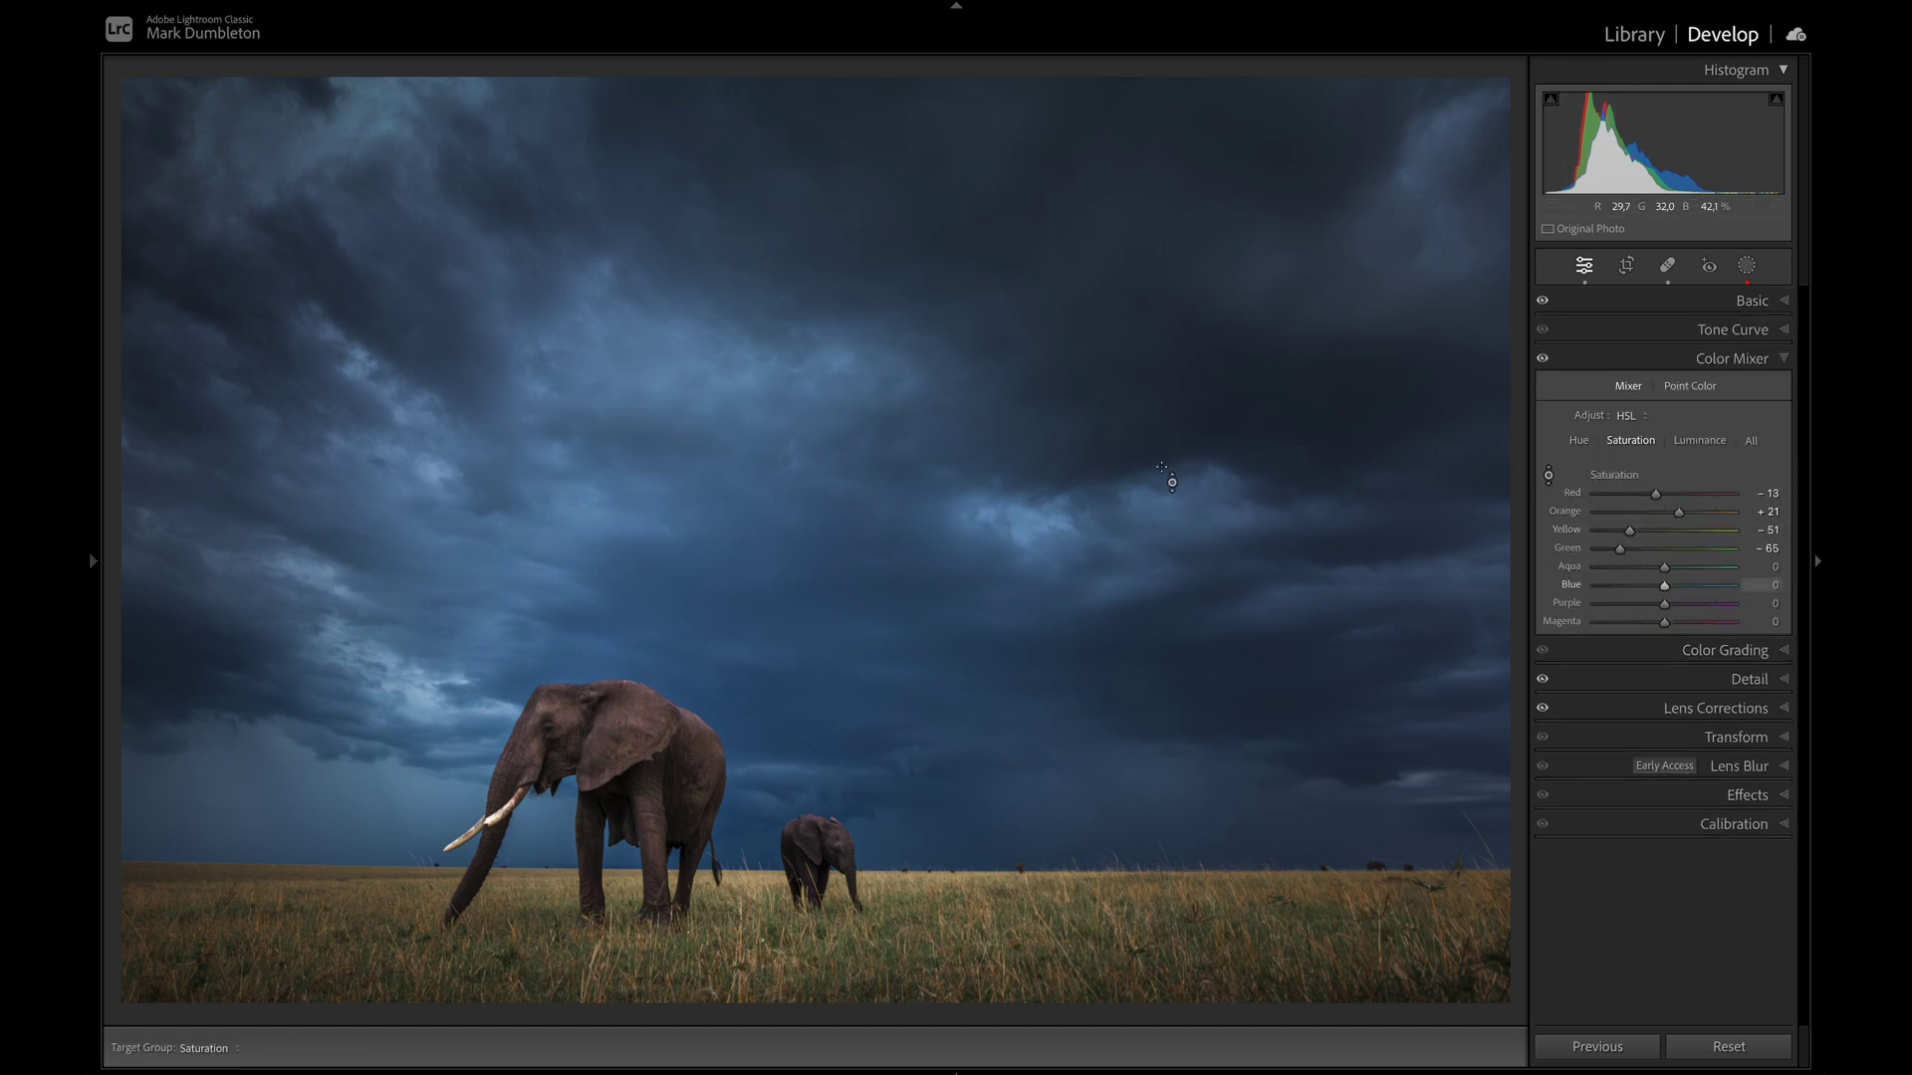
key(Down)
key(Down)
key(Down)
key(ctrl+alt+shift+h)
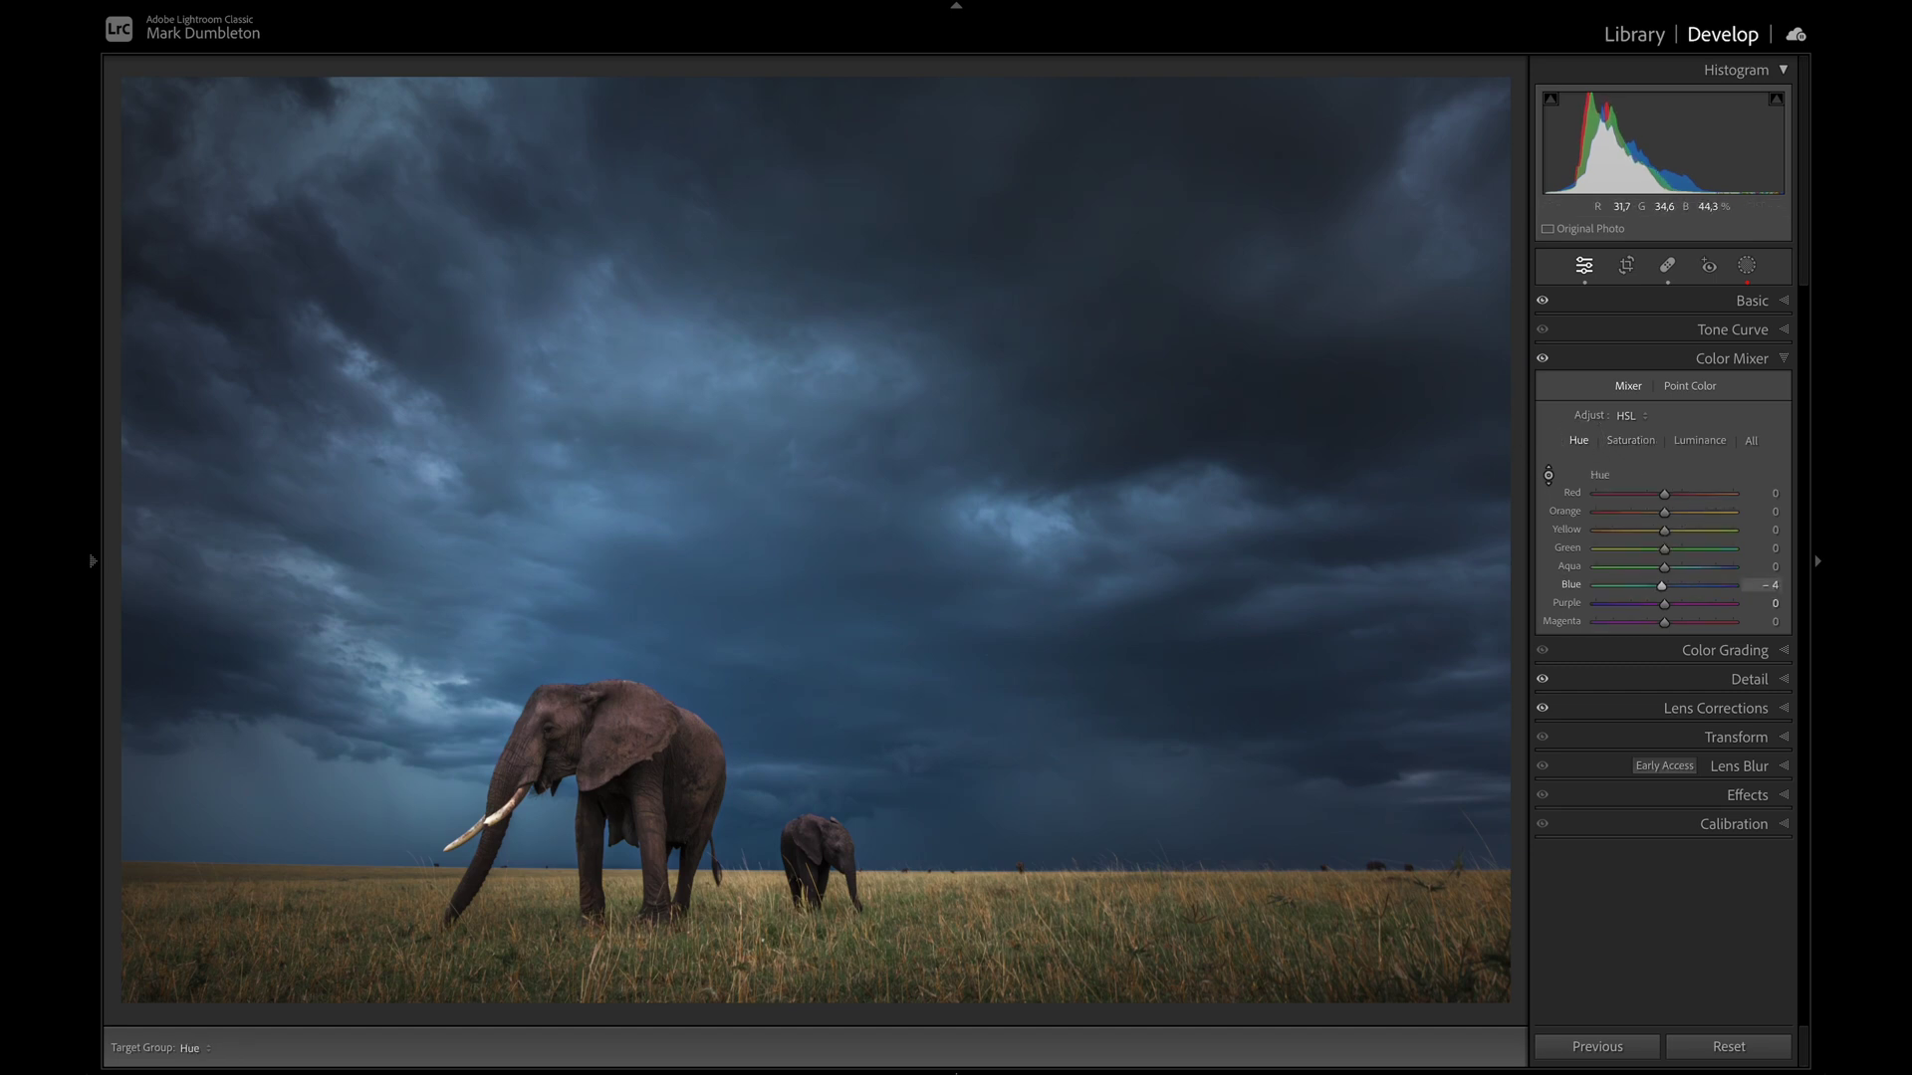
key(ctrl+alt+shift+s)
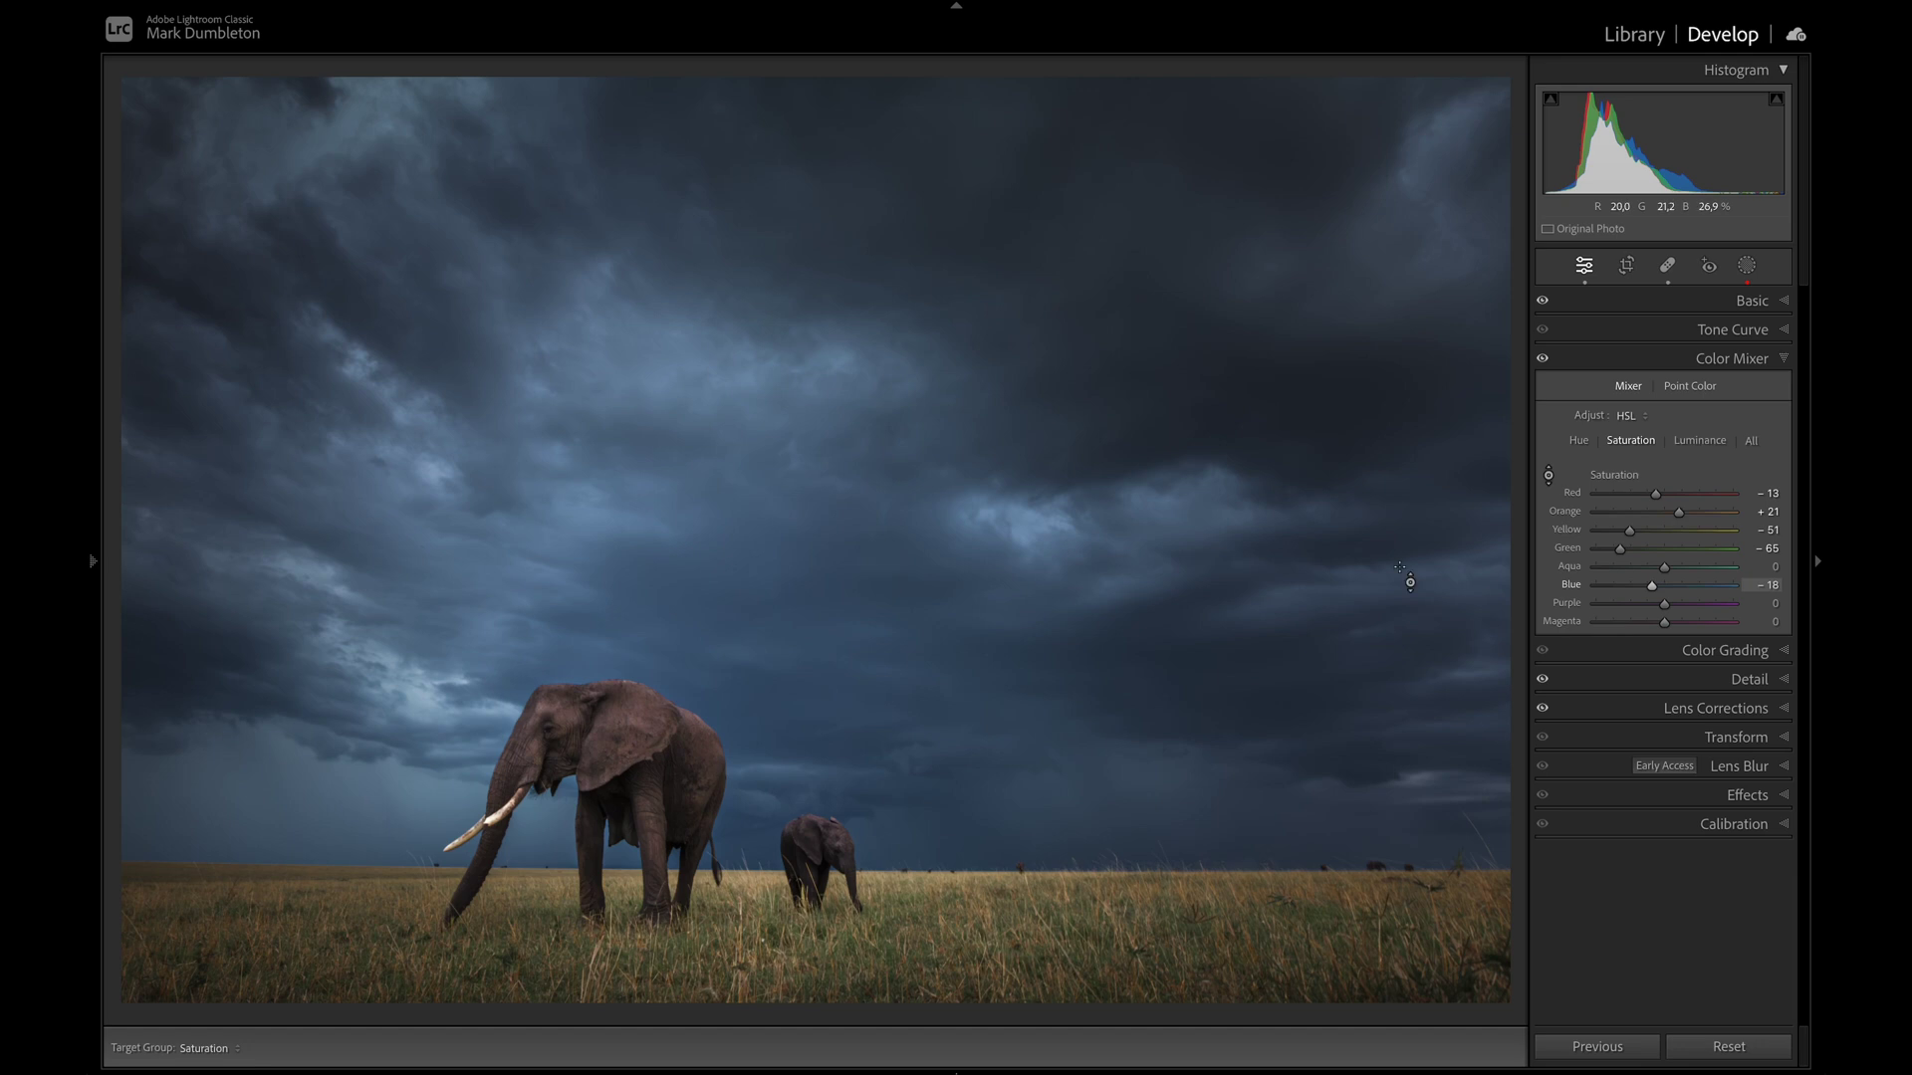
Tint and darken the shadows slightly blue, set grading Balance near +55, and raise Clarity to +7
click(1741, 653)
drag(1601, 667, 1577, 689)
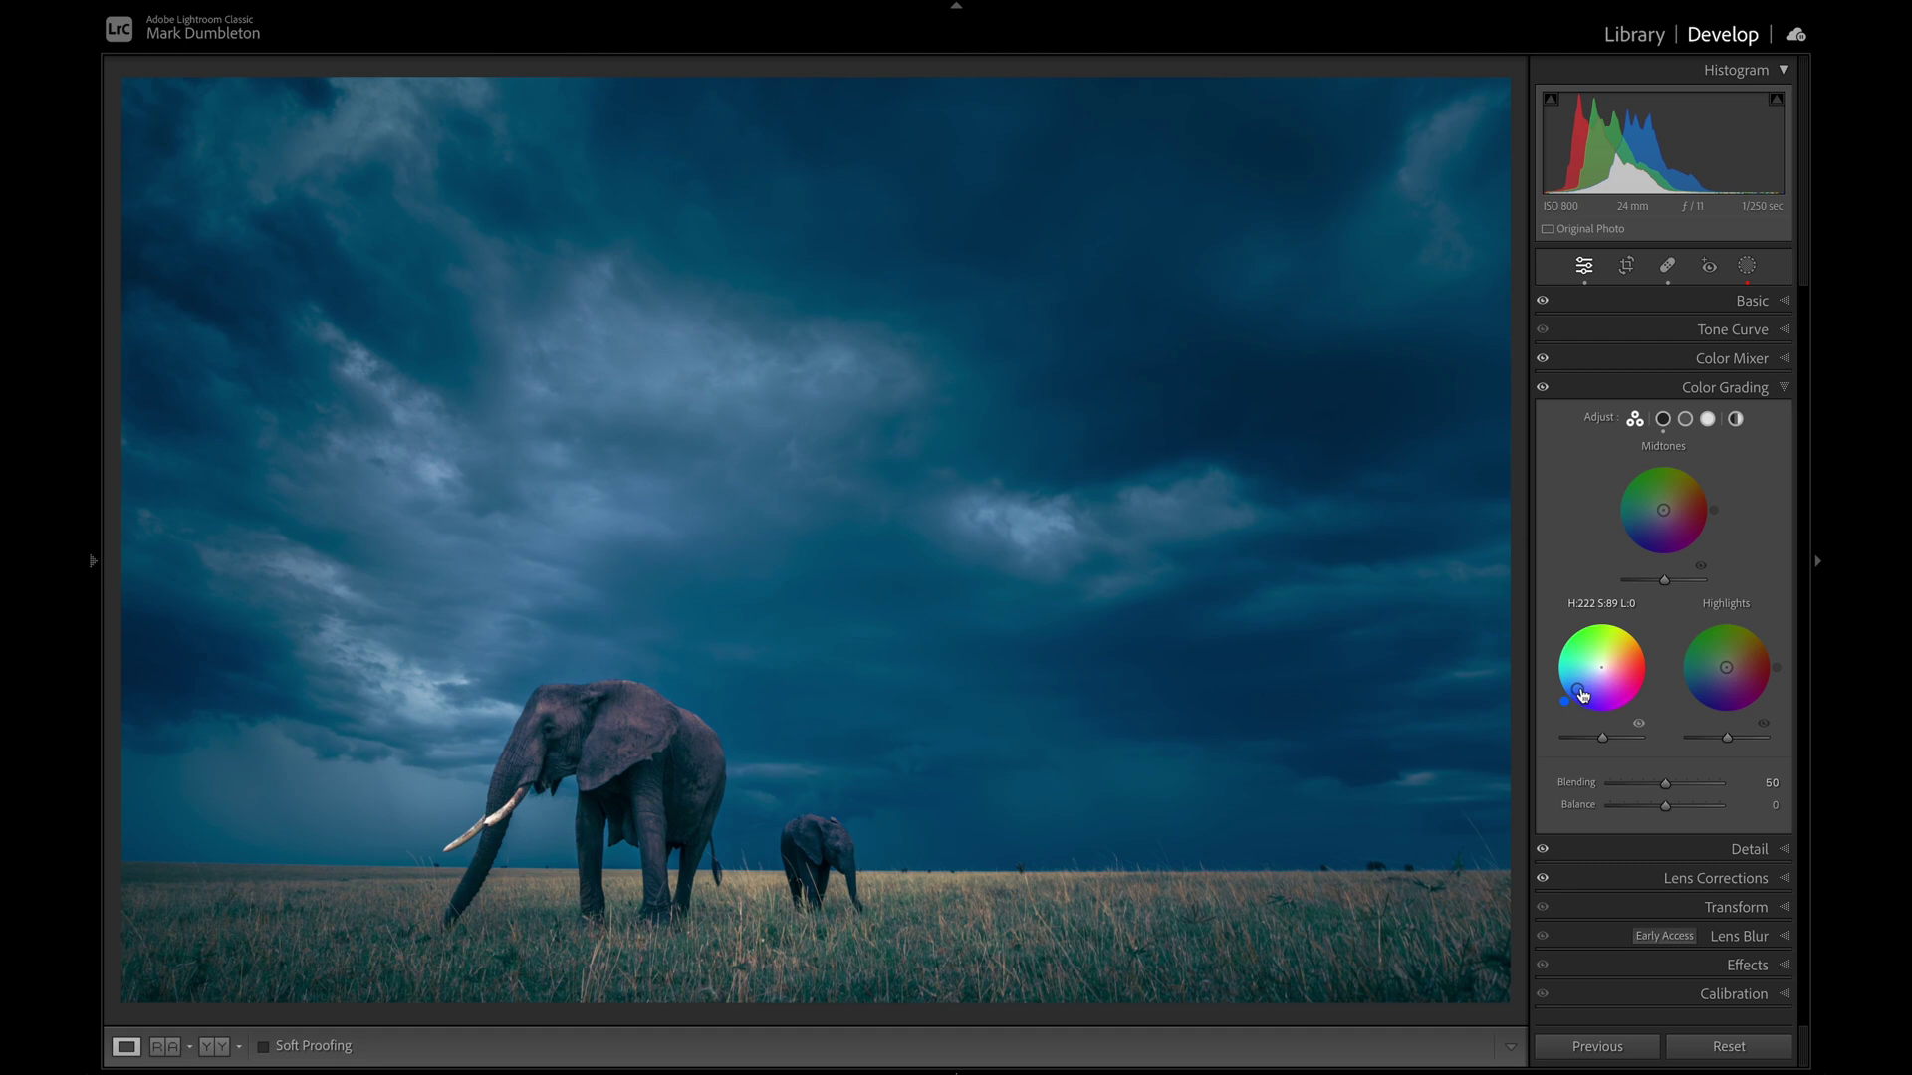
drag(1585, 682, 1596, 672)
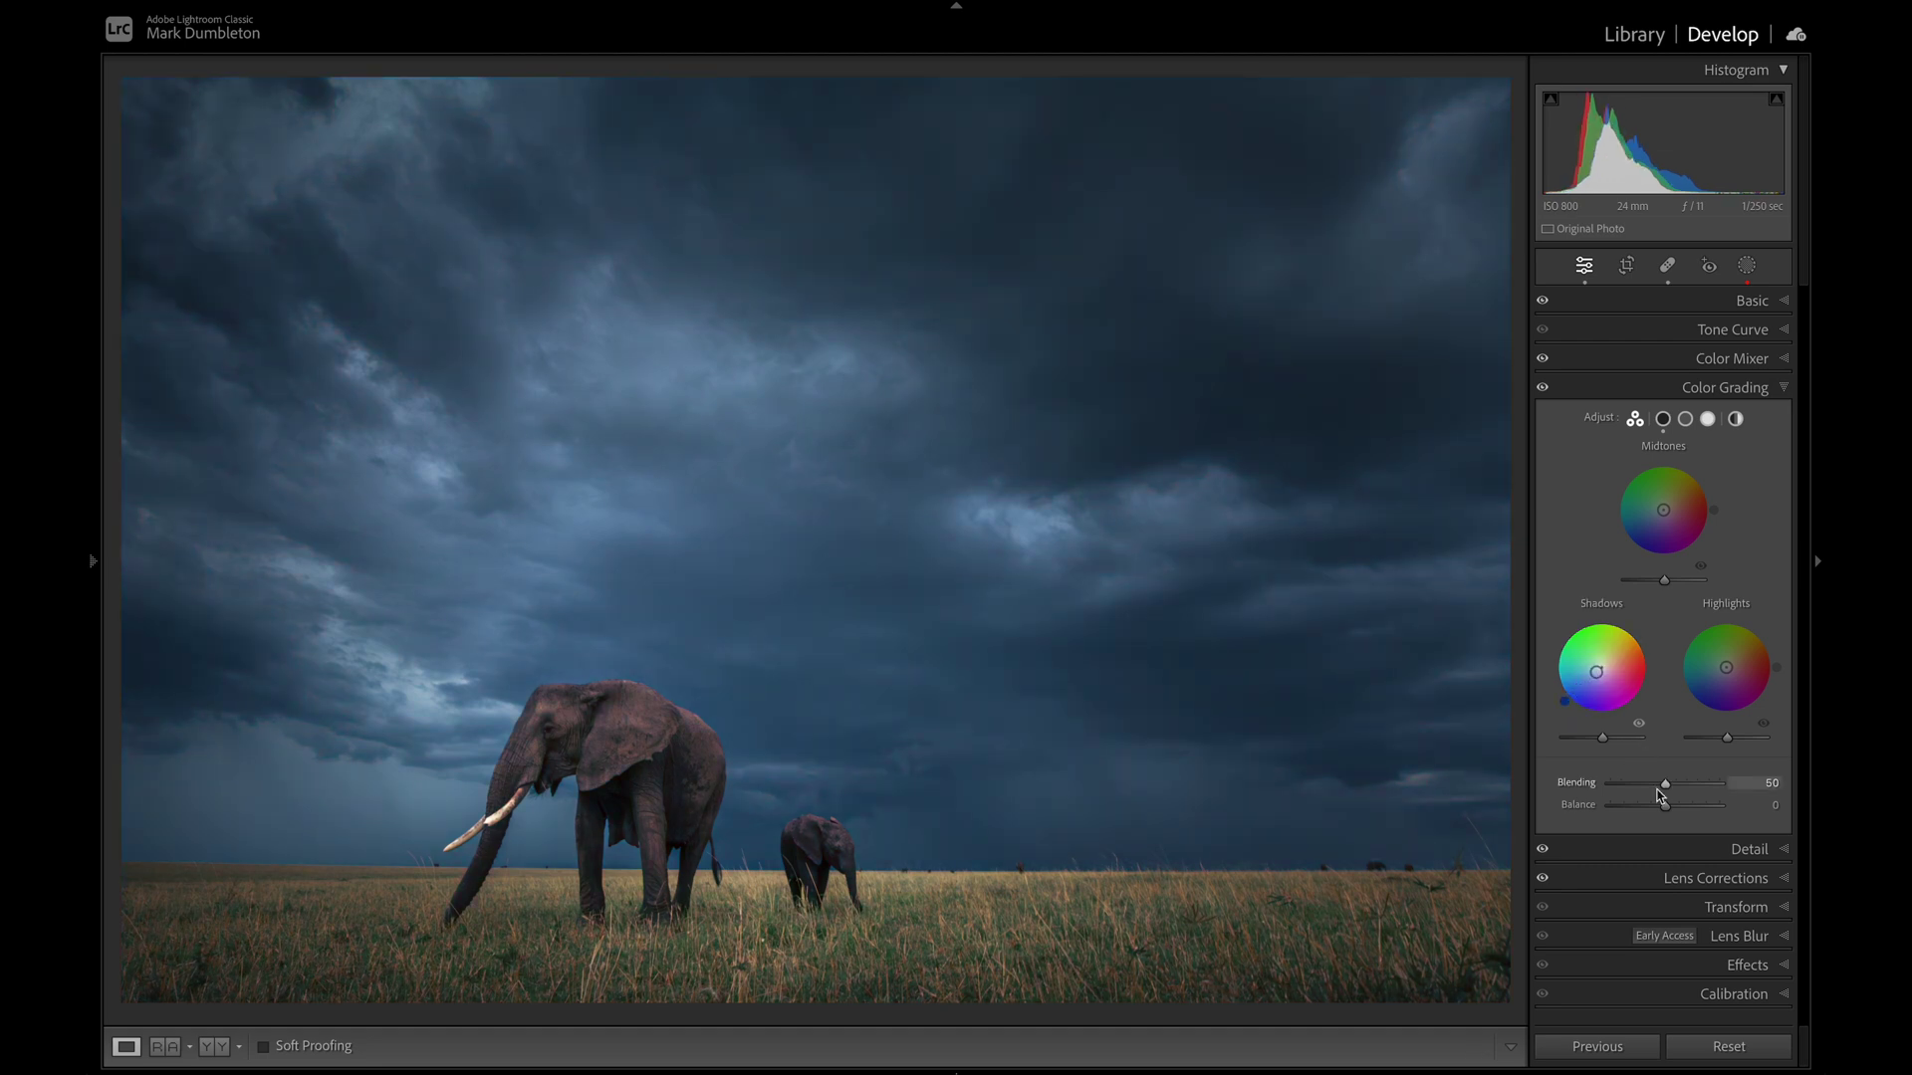
drag(1666, 807, 1696, 807)
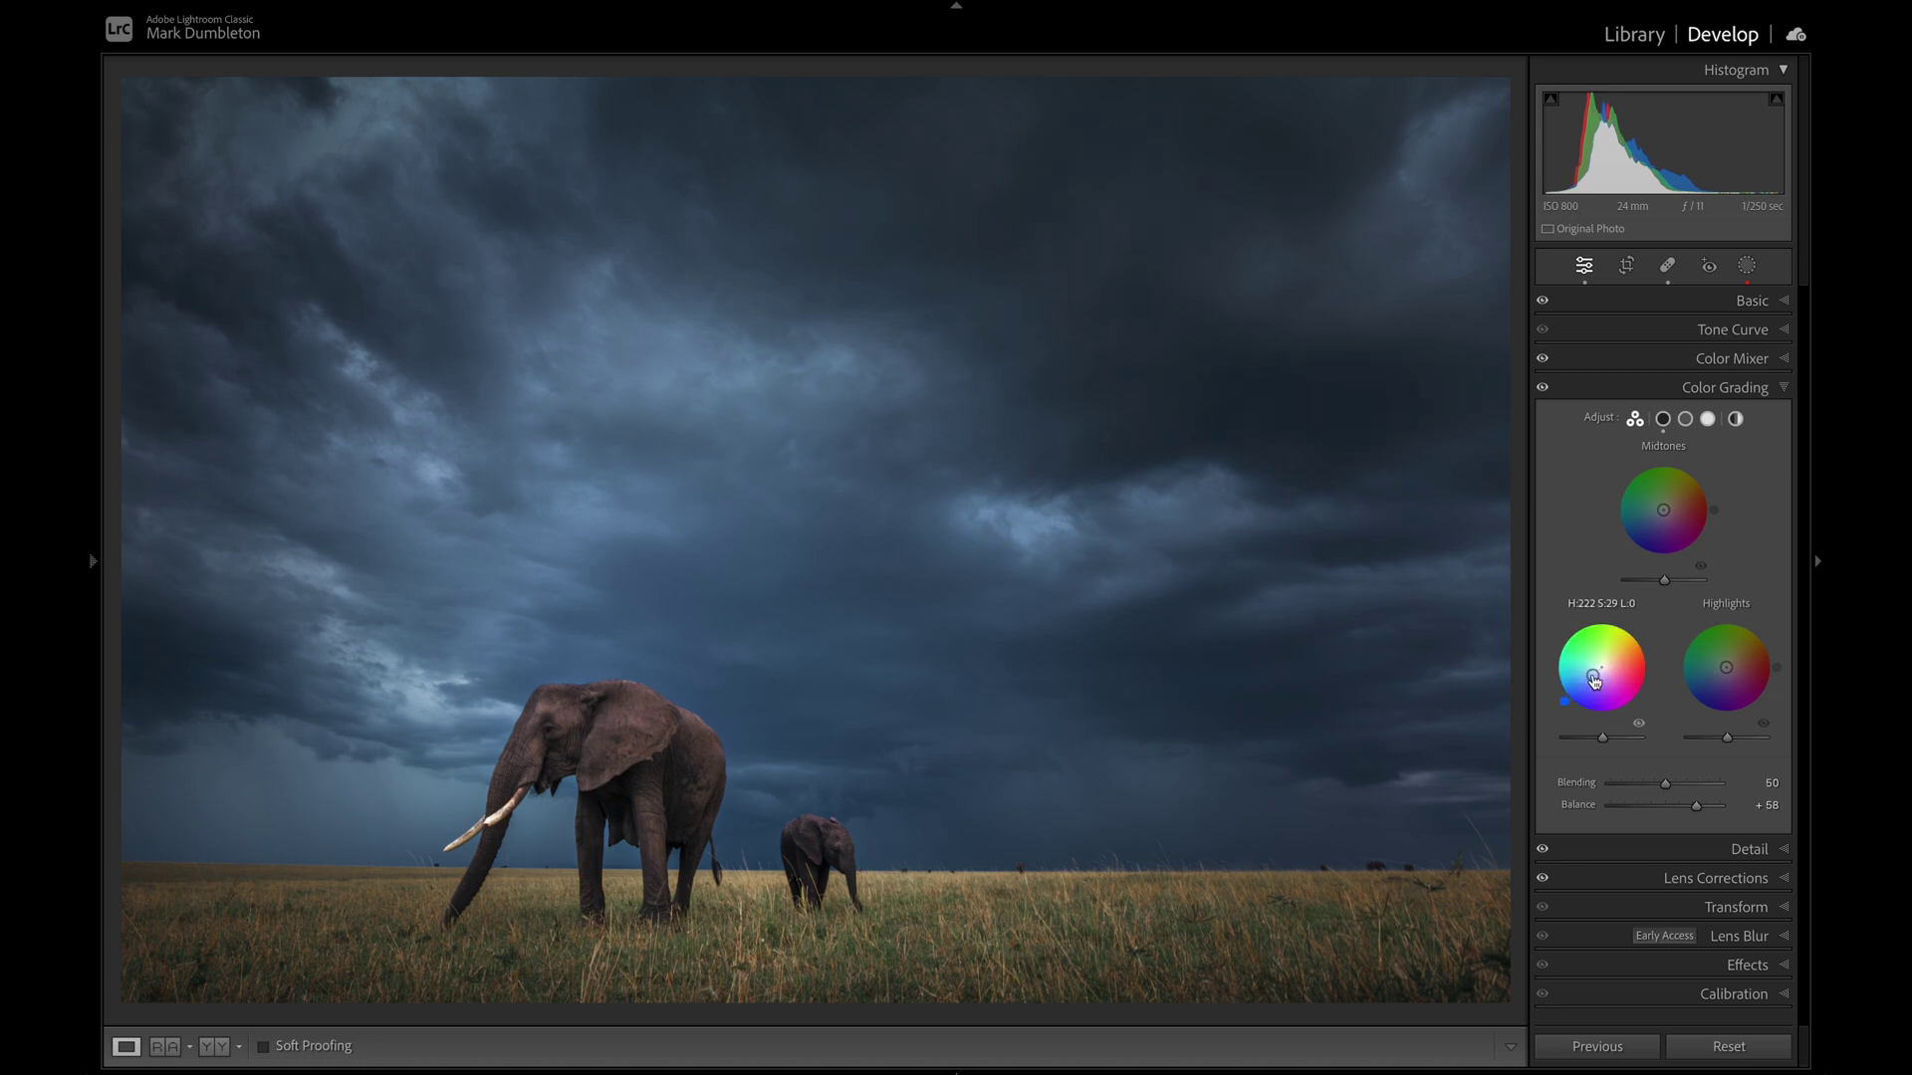
drag(1600, 738, 1596, 741)
drag(1696, 805, 1693, 806)
click(1753, 301)
drag(1669, 653, 1675, 658)
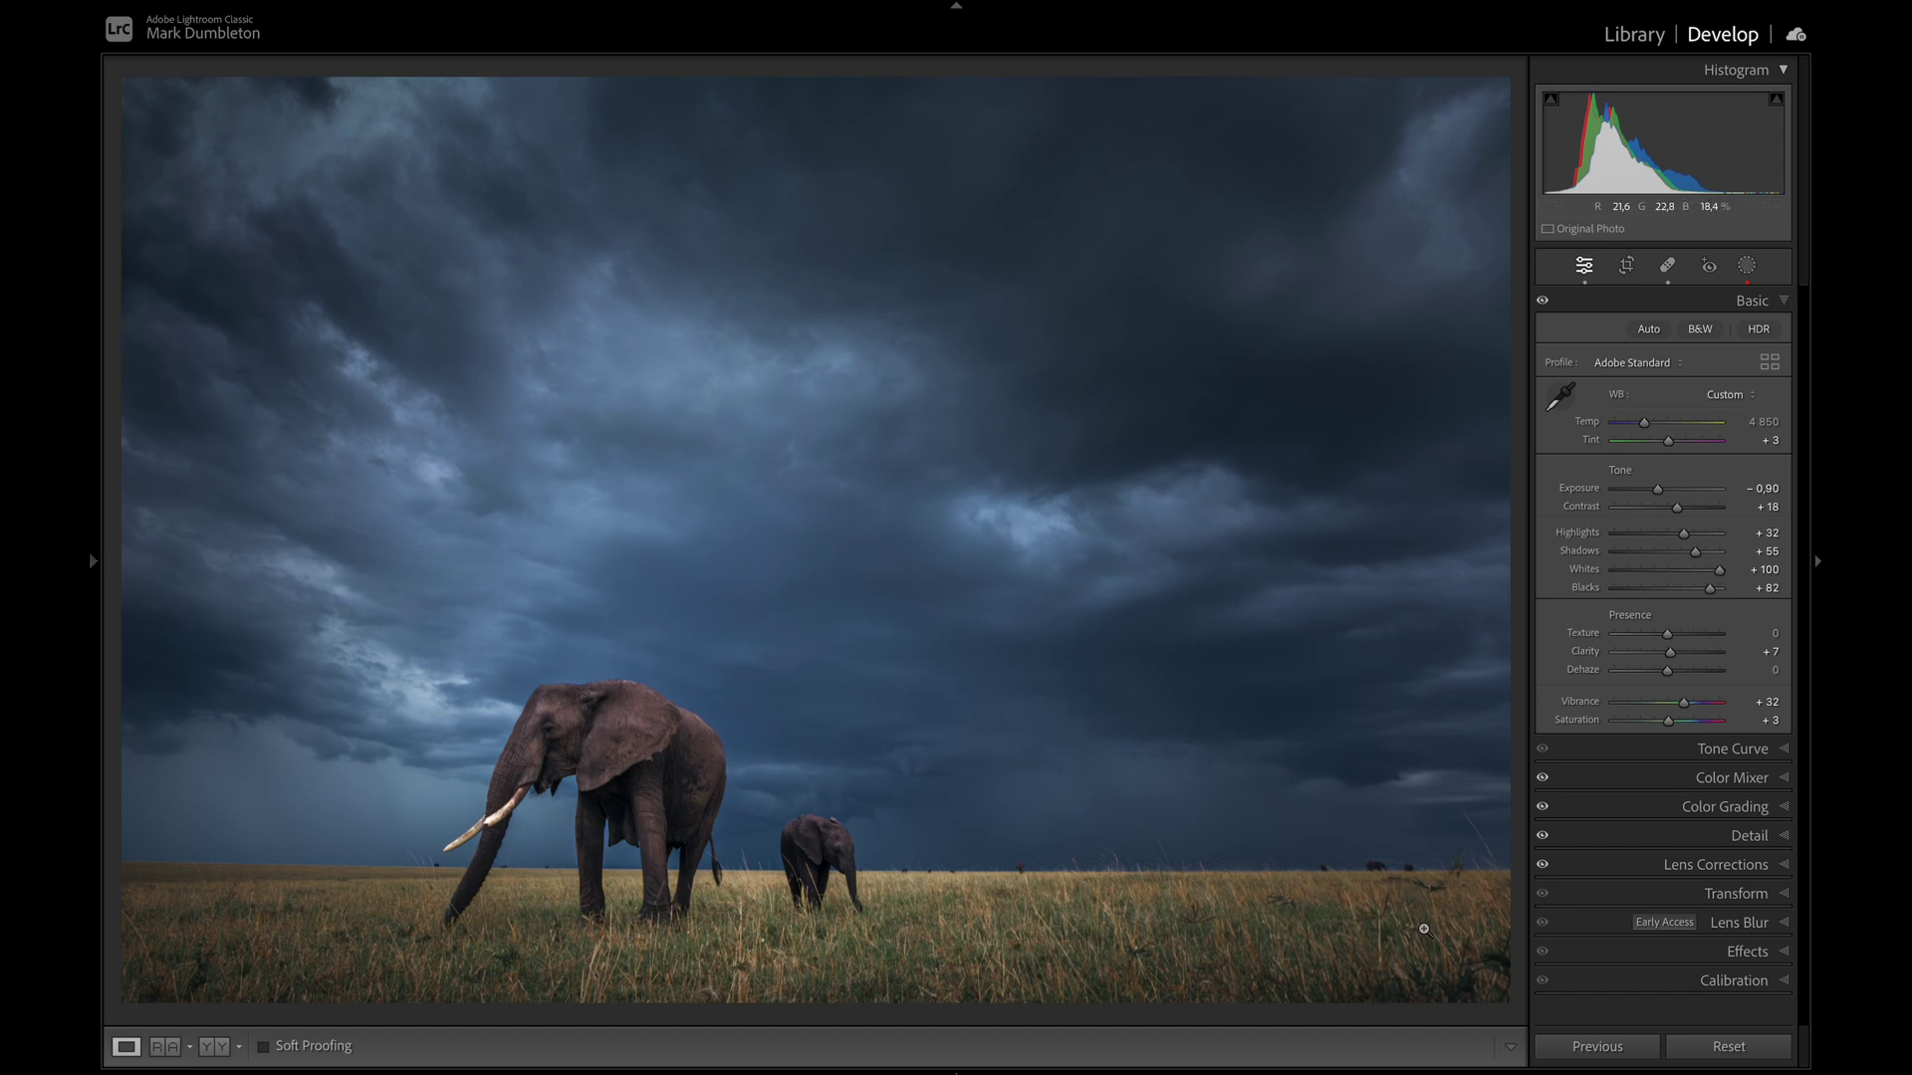
Crop to 2 x 3 tightly around the elephants and add a -9 post-crop vignette
click(1626, 265)
click(1730, 339)
click(1709, 477)
mouse_move(1504, 543)
mouse_down()
mouse_move(1429, 540)
mouse_move(1483, 553)
mouse_up()
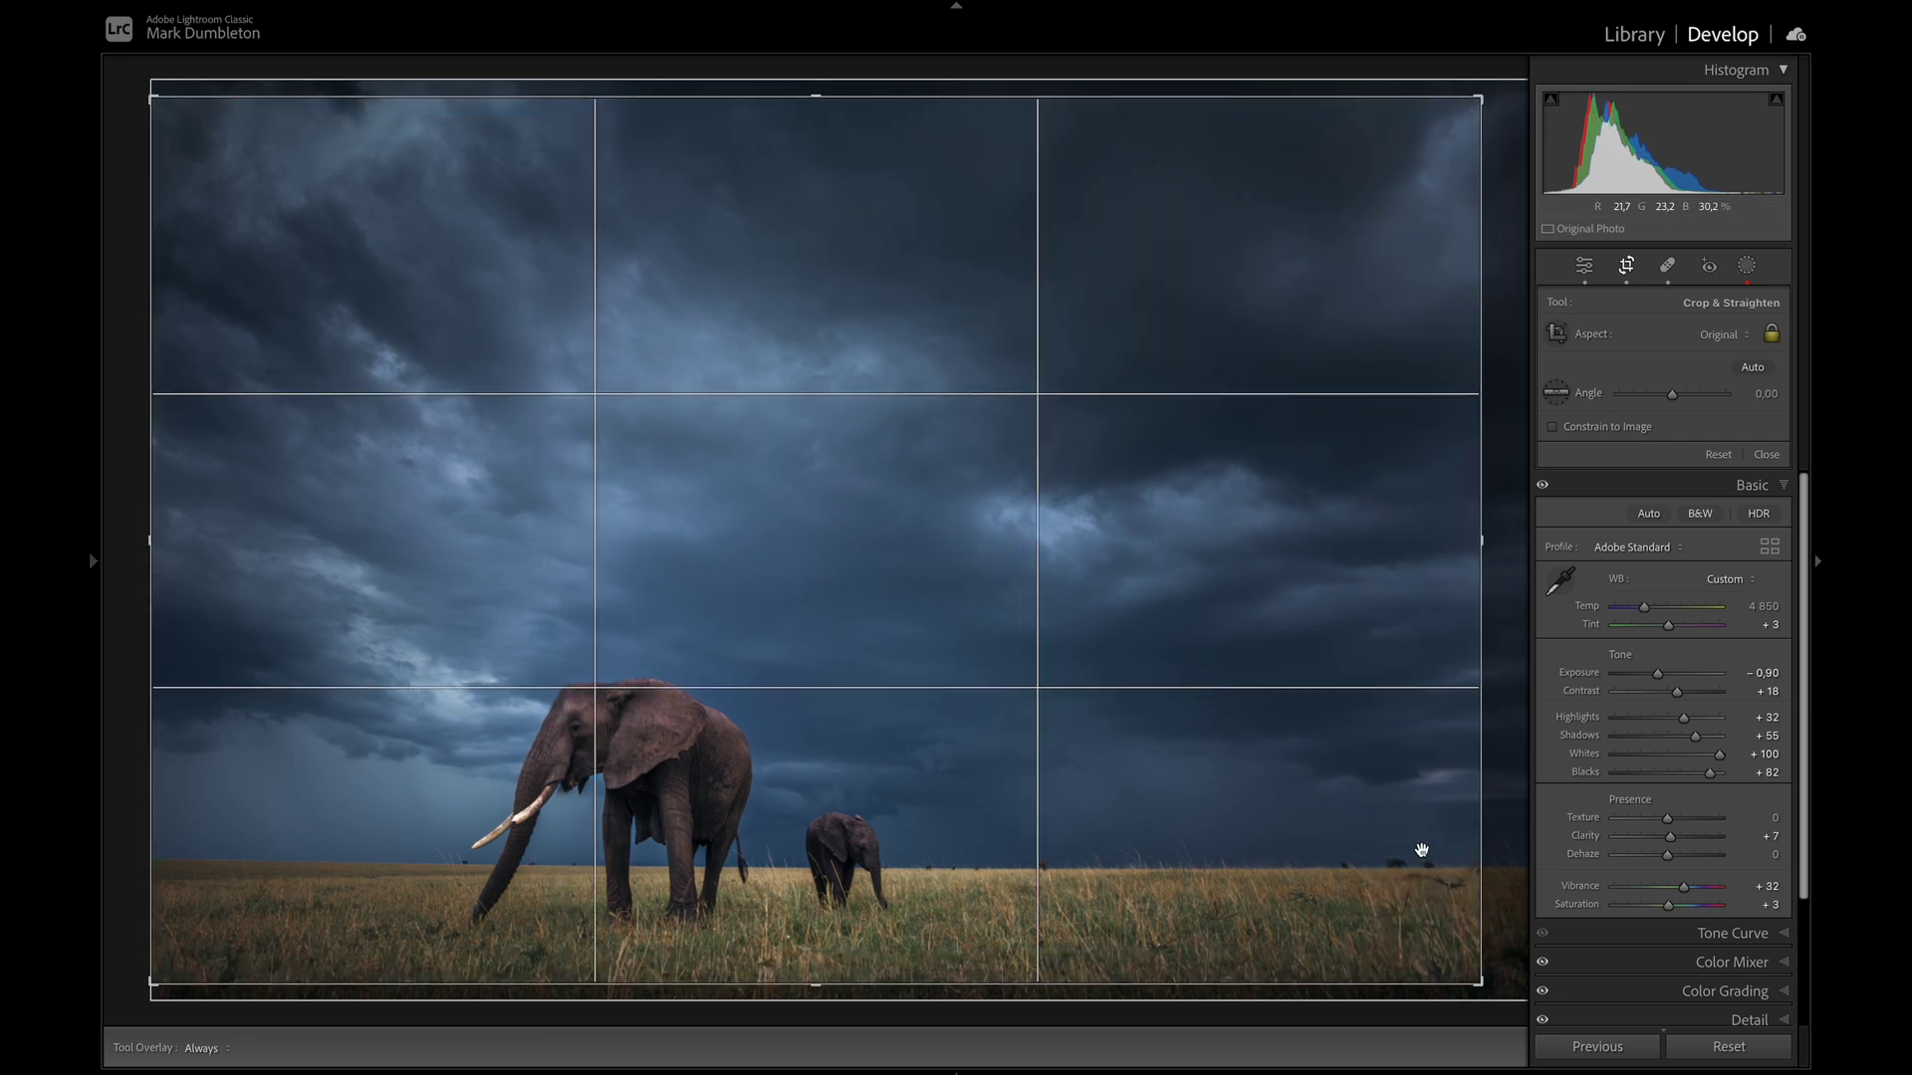
drag(1477, 534, 1408, 555)
drag(1233, 670, 1152, 603)
drag(1408, 540, 1397, 540)
click(1174, 595)
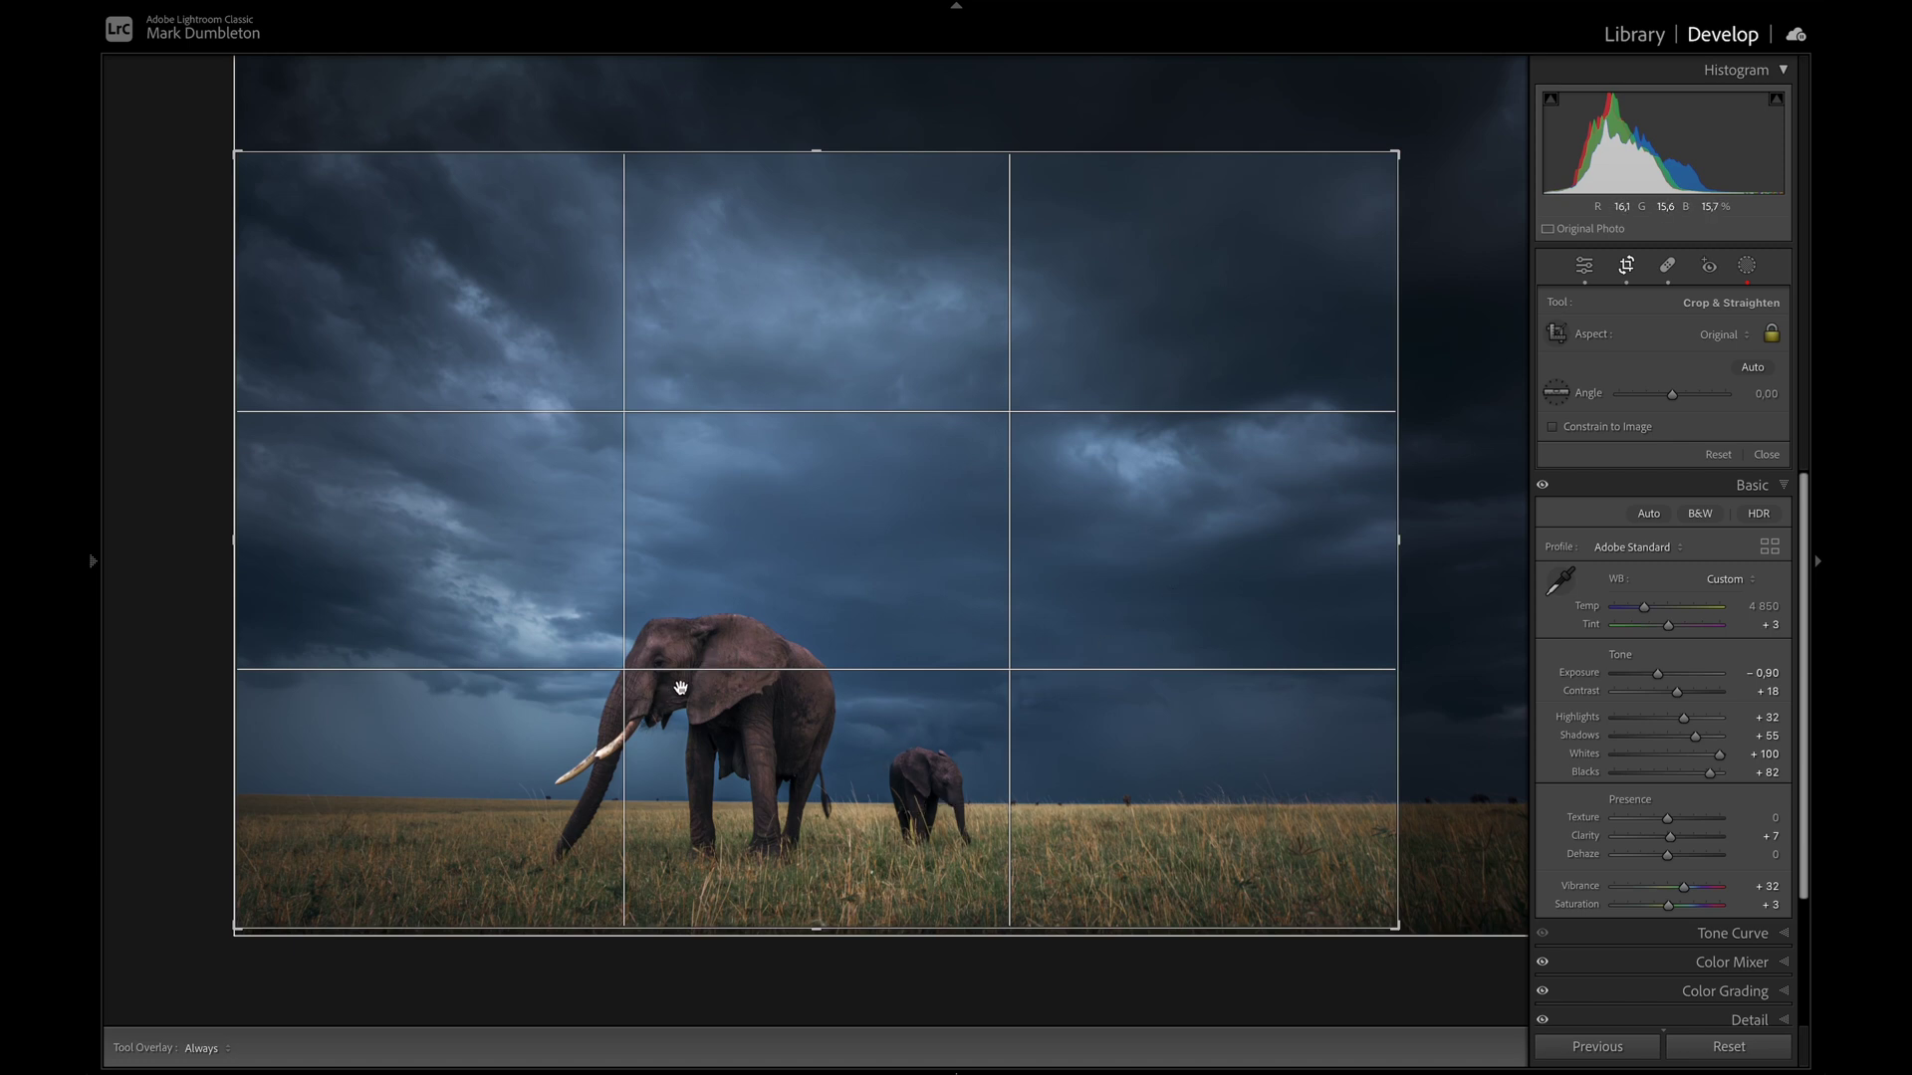
drag(1398, 540, 1409, 540)
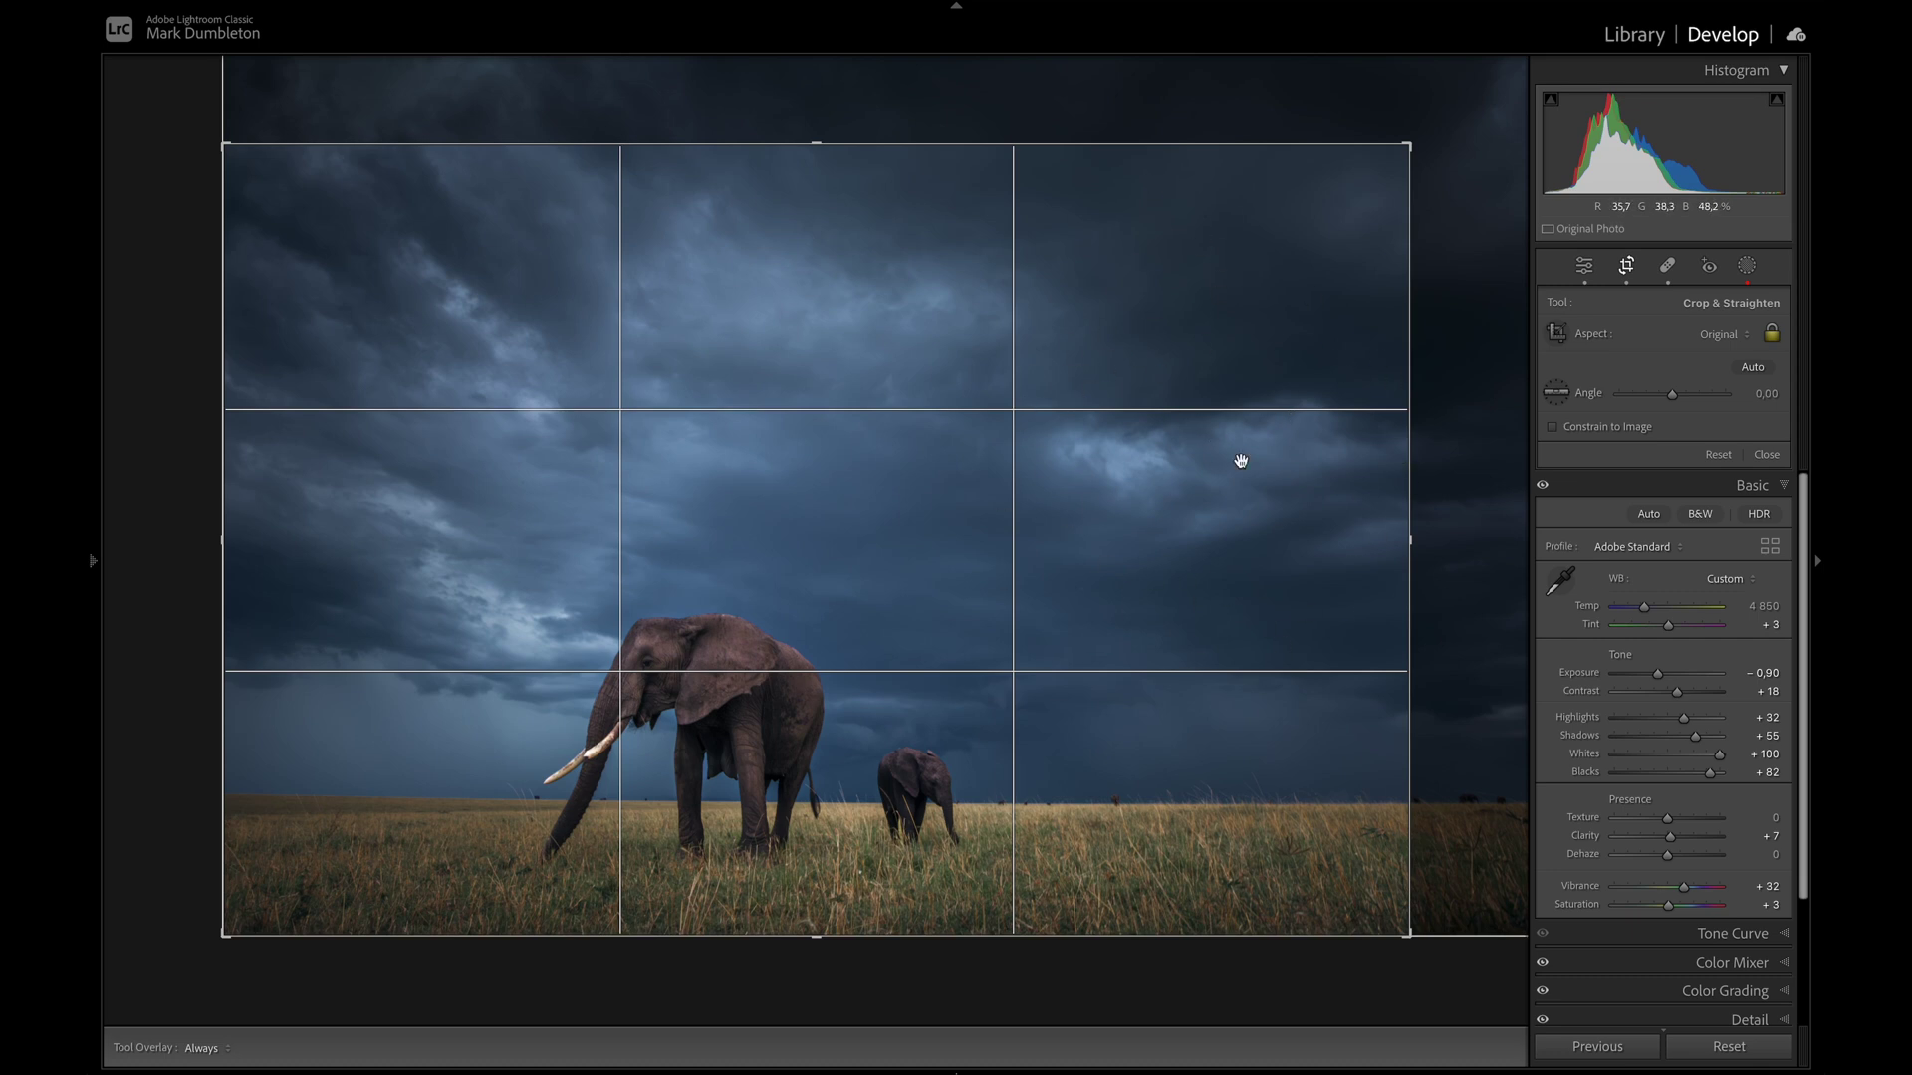
key(Return)
key(ctrl+8)
drag(1667, 597, 1727, 686)
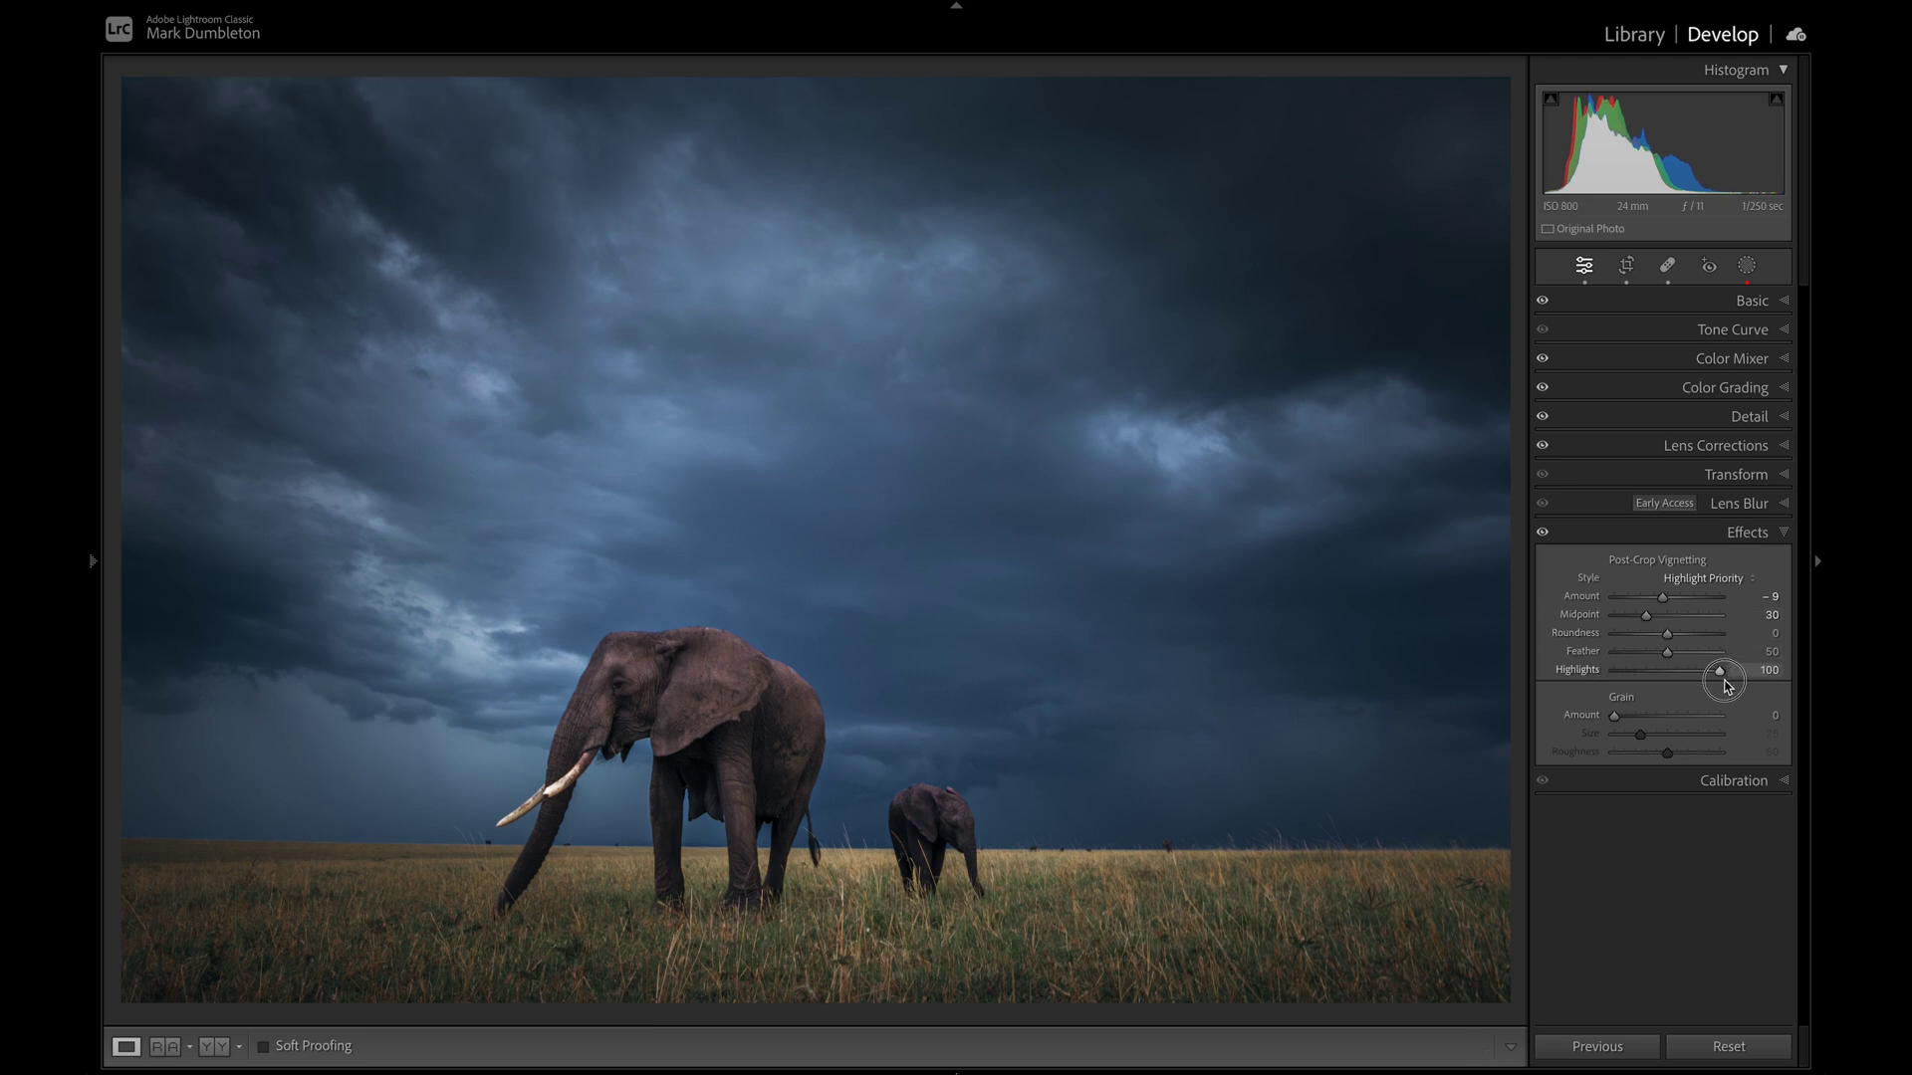
Add tone-curve points gently lifting the upper midtones and darker tones
click(1741, 334)
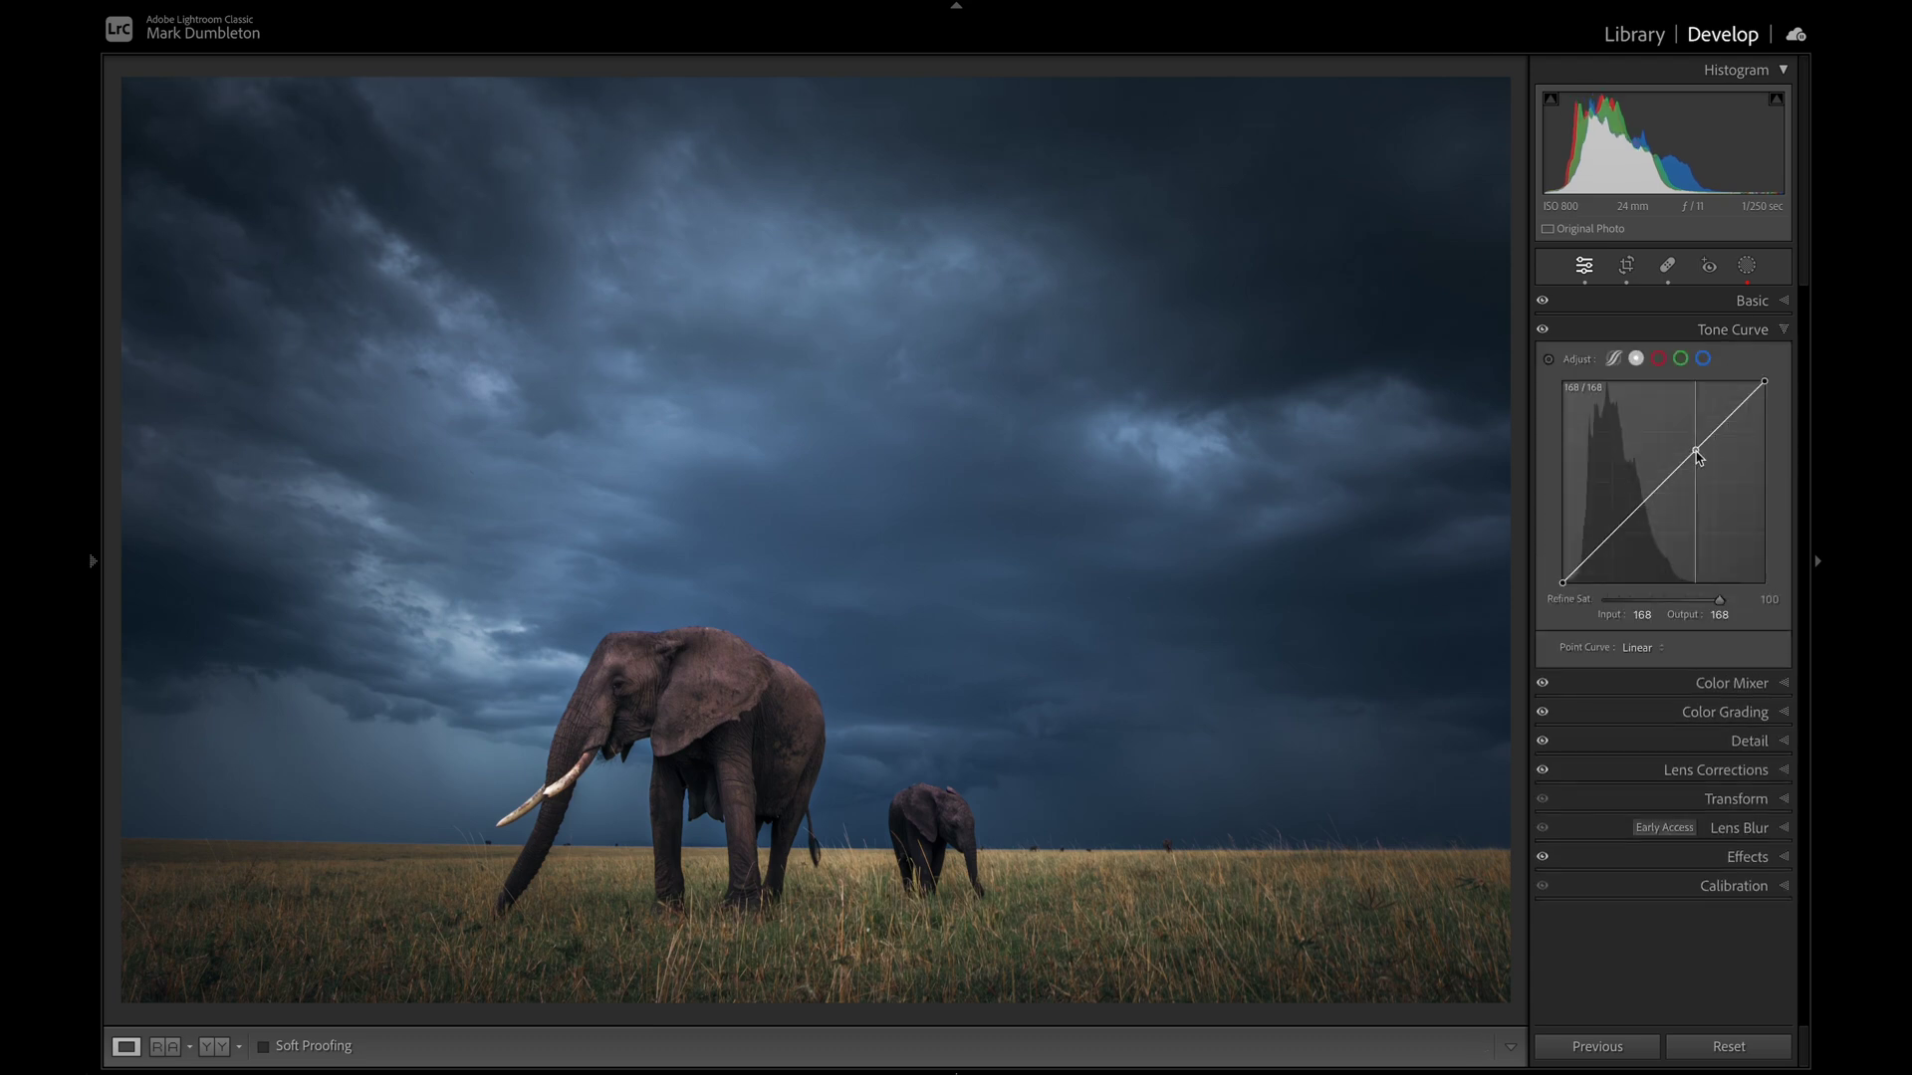
drag(1697, 453, 1693, 444)
click(1693, 447)
drag(1618, 529, 1620, 520)
Mute the reds and oranges to Red -53 and Orange -36 saturation
click(1757, 309)
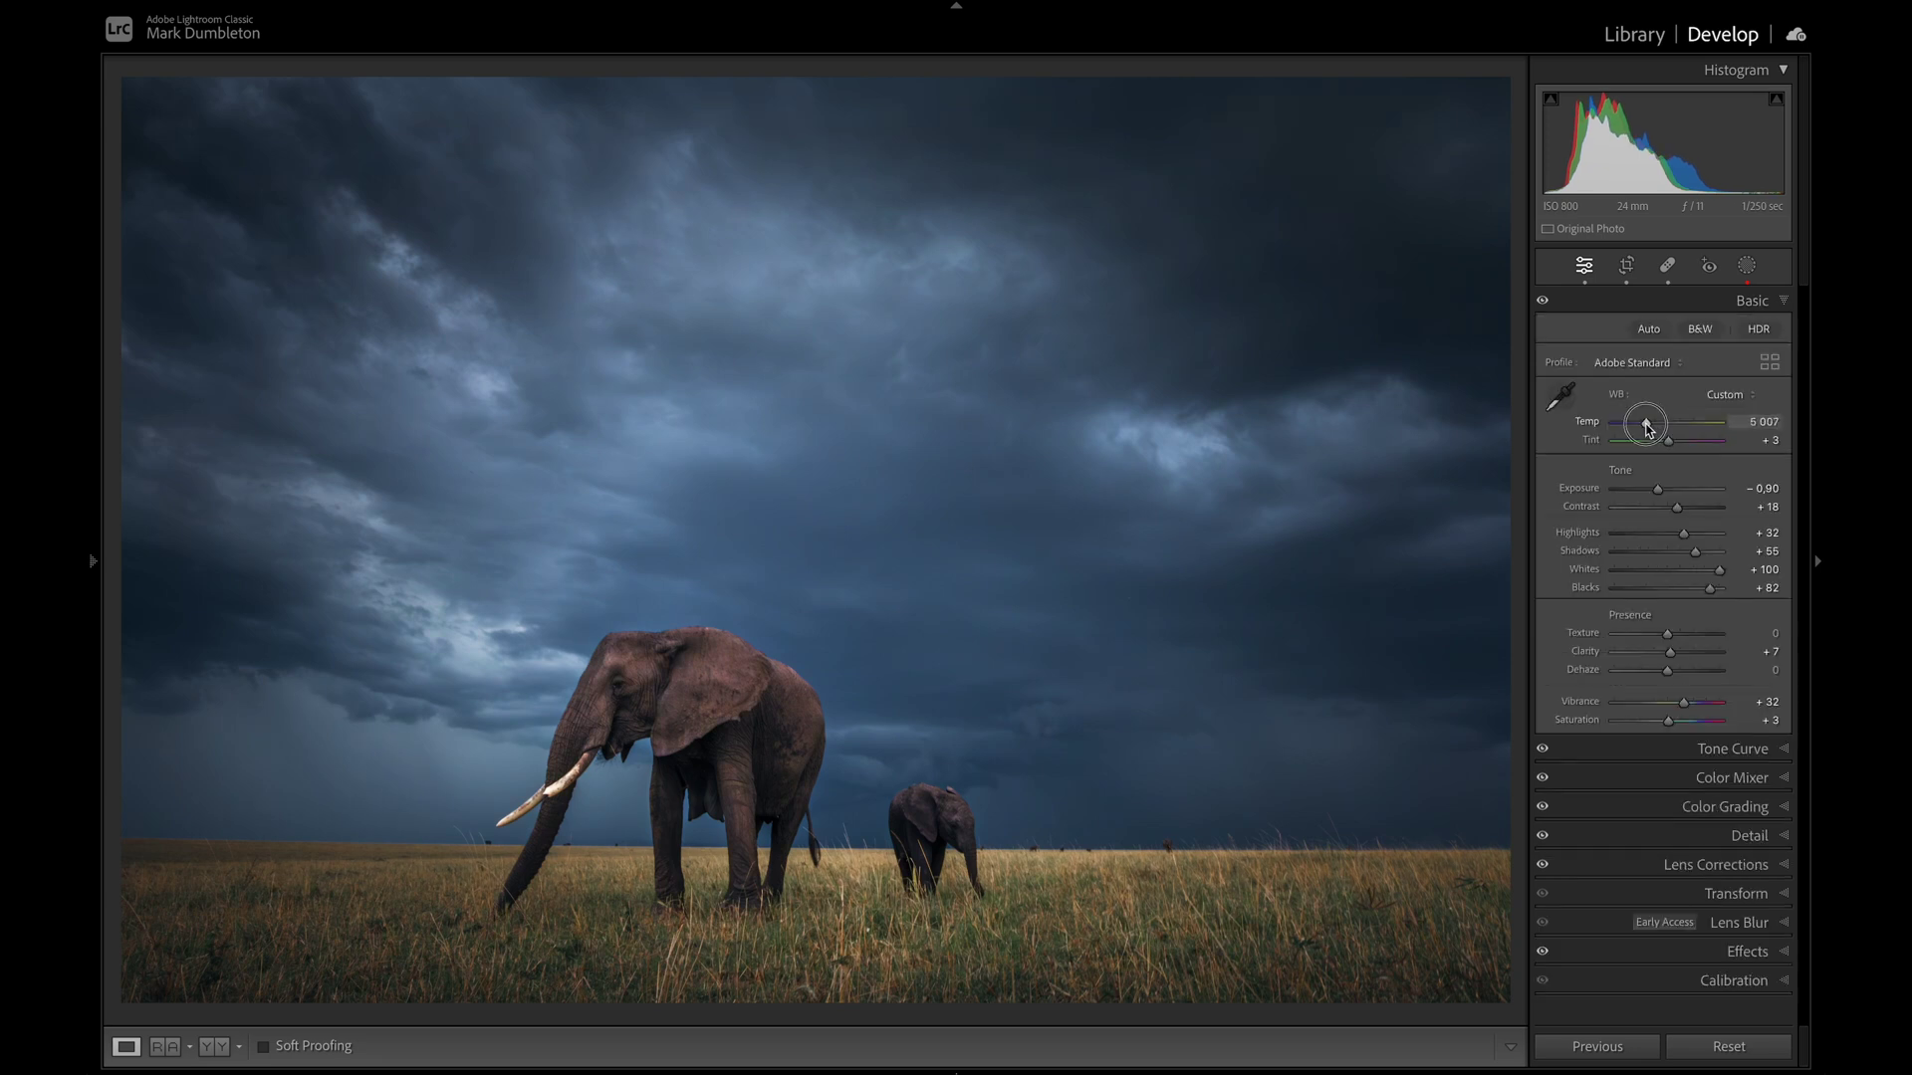
click(1743, 778)
click(1548, 475)
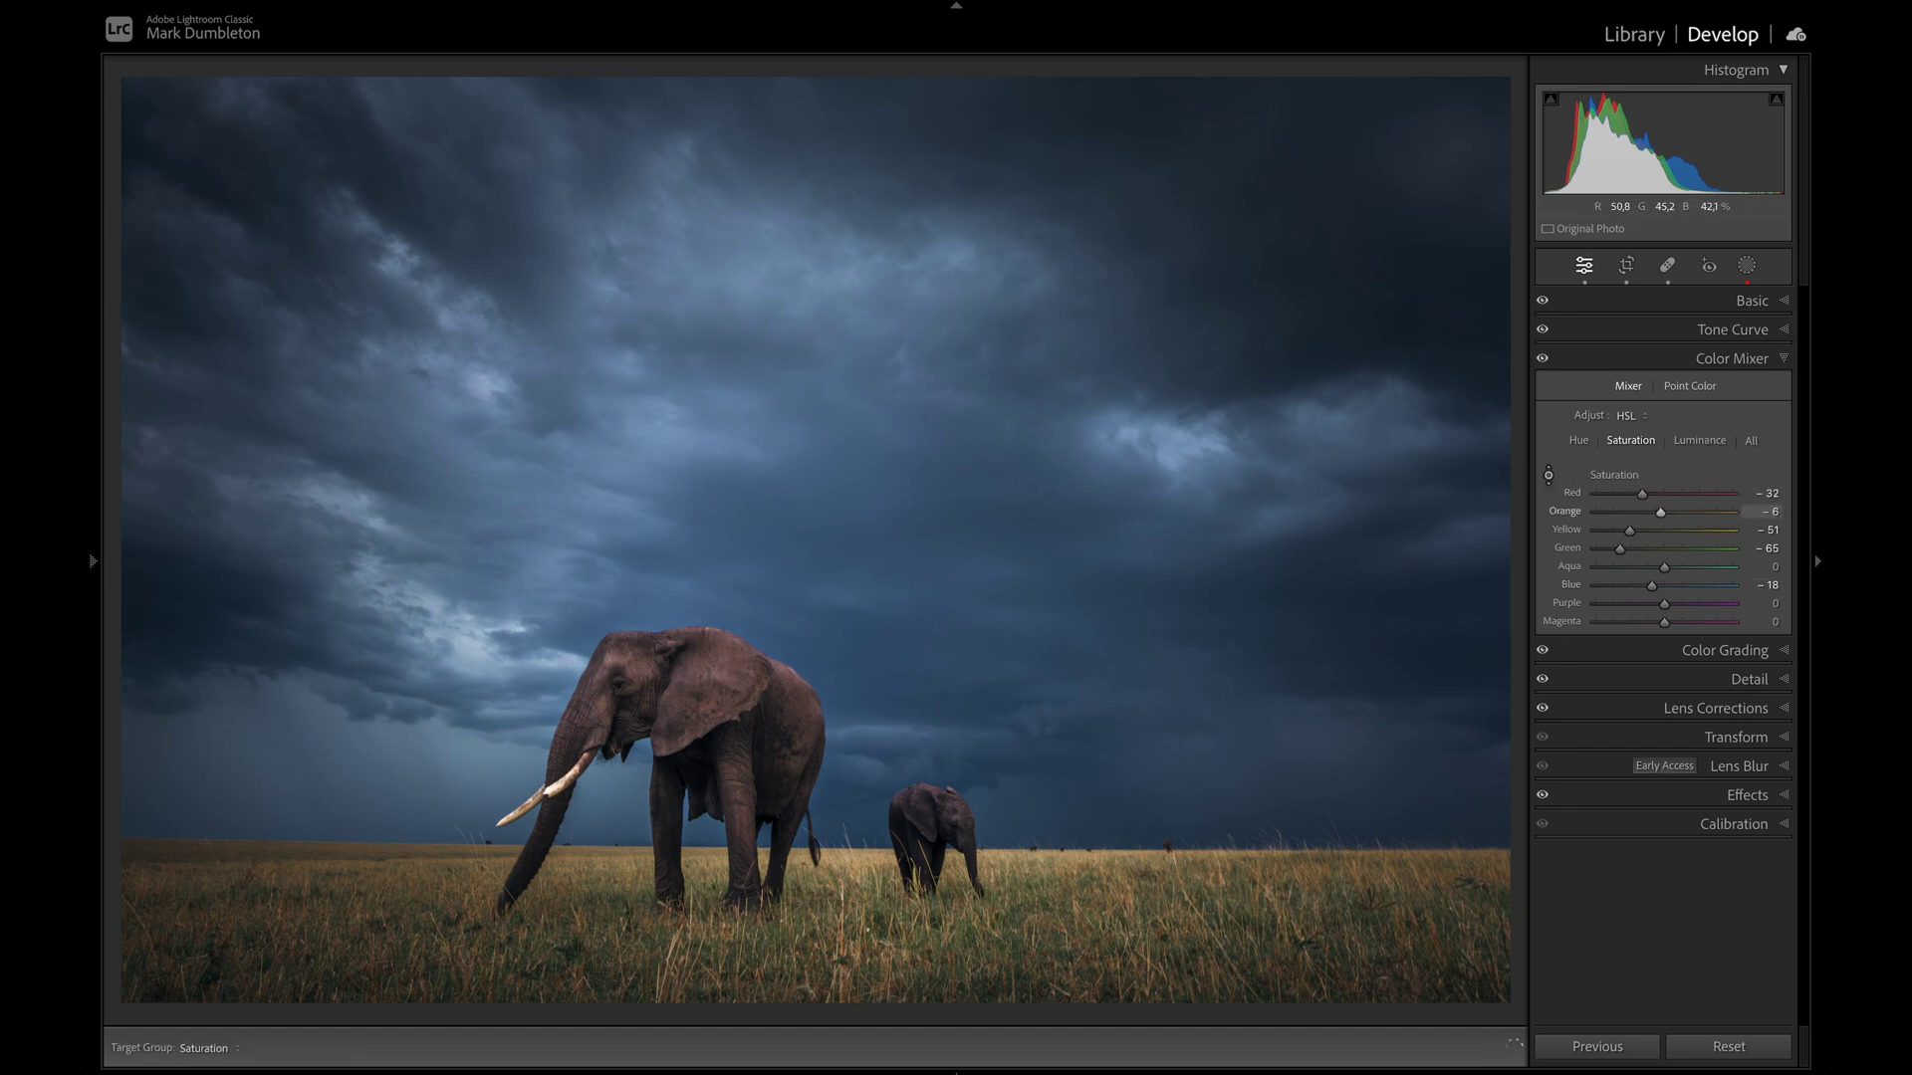
Raise the Blacks within the elephant mask
click(1746, 266)
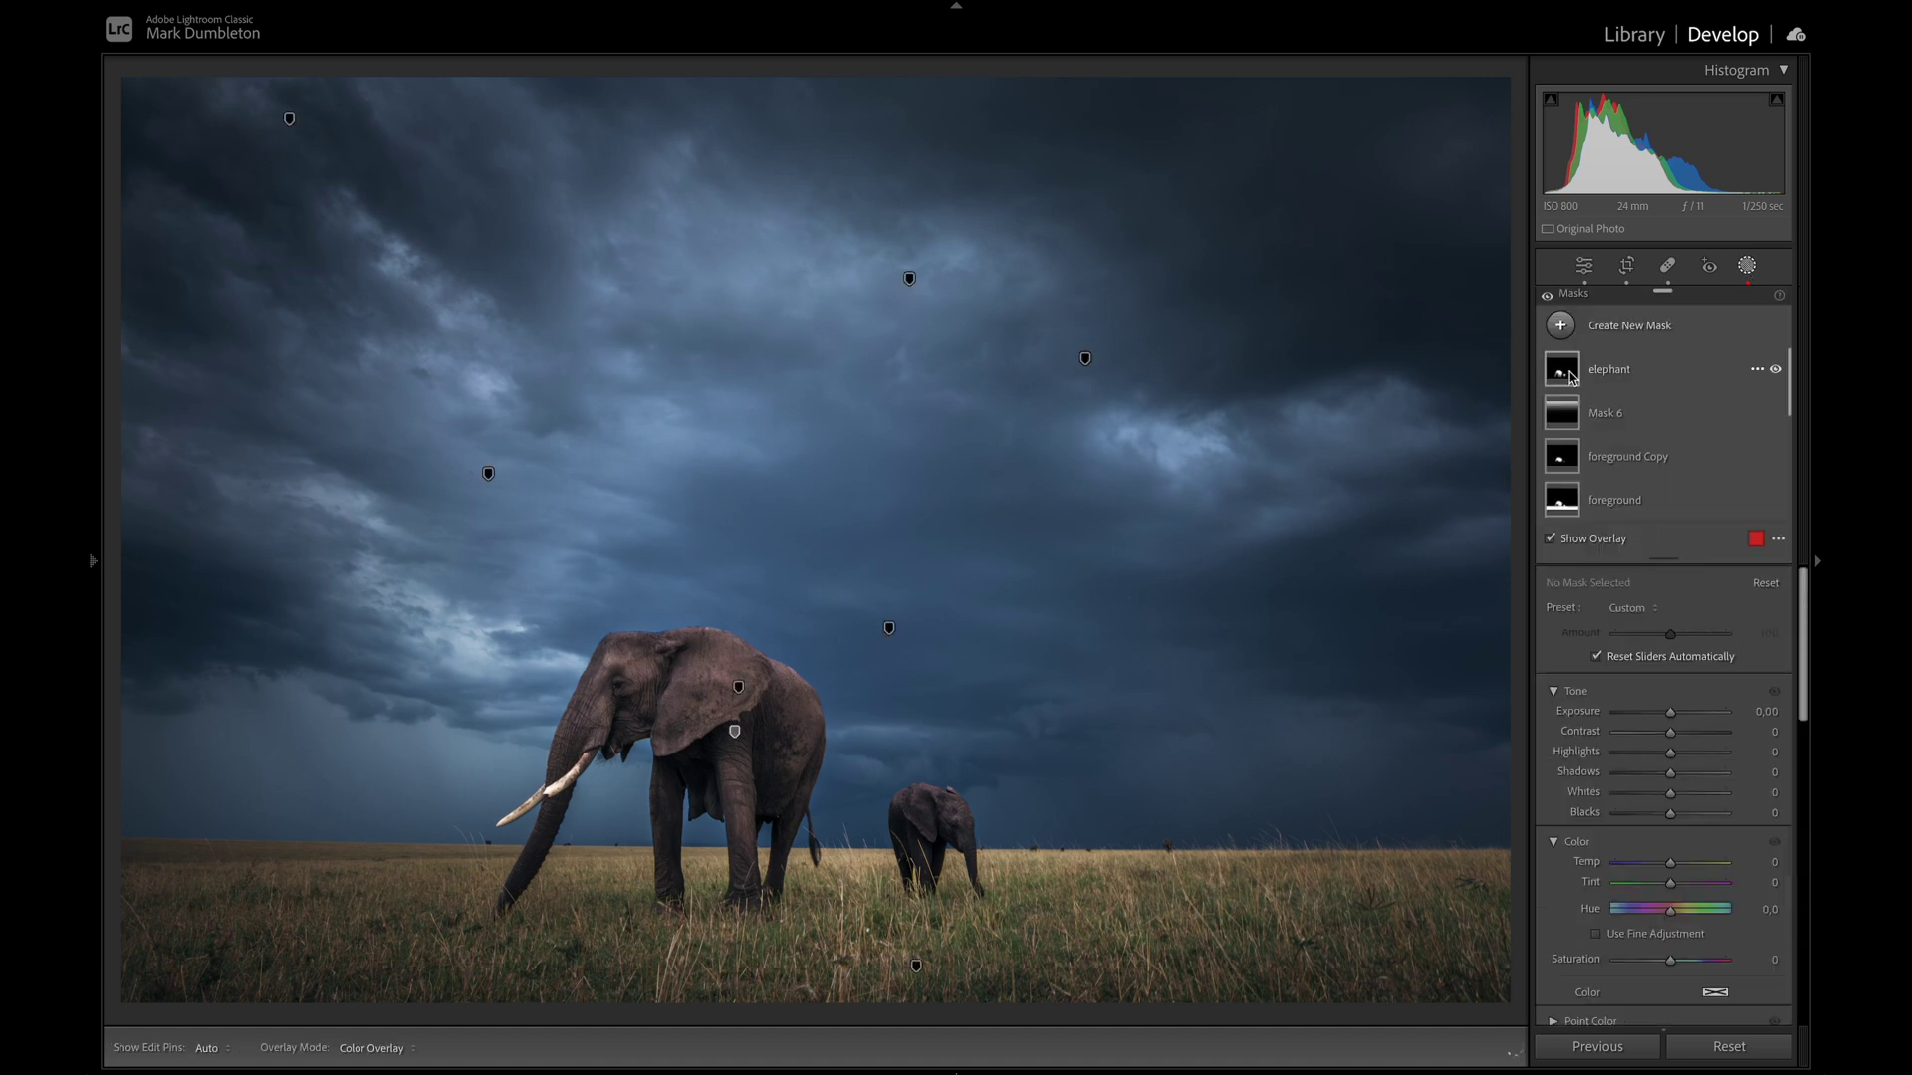
click(1623, 369)
key(o)
drag(1671, 814, 1681, 779)
key(shift+w)
Set sharpening to Amount 81, Radius 0.8, Detail 18 and Masking 67, checking the elephant close up
click(594, 749)
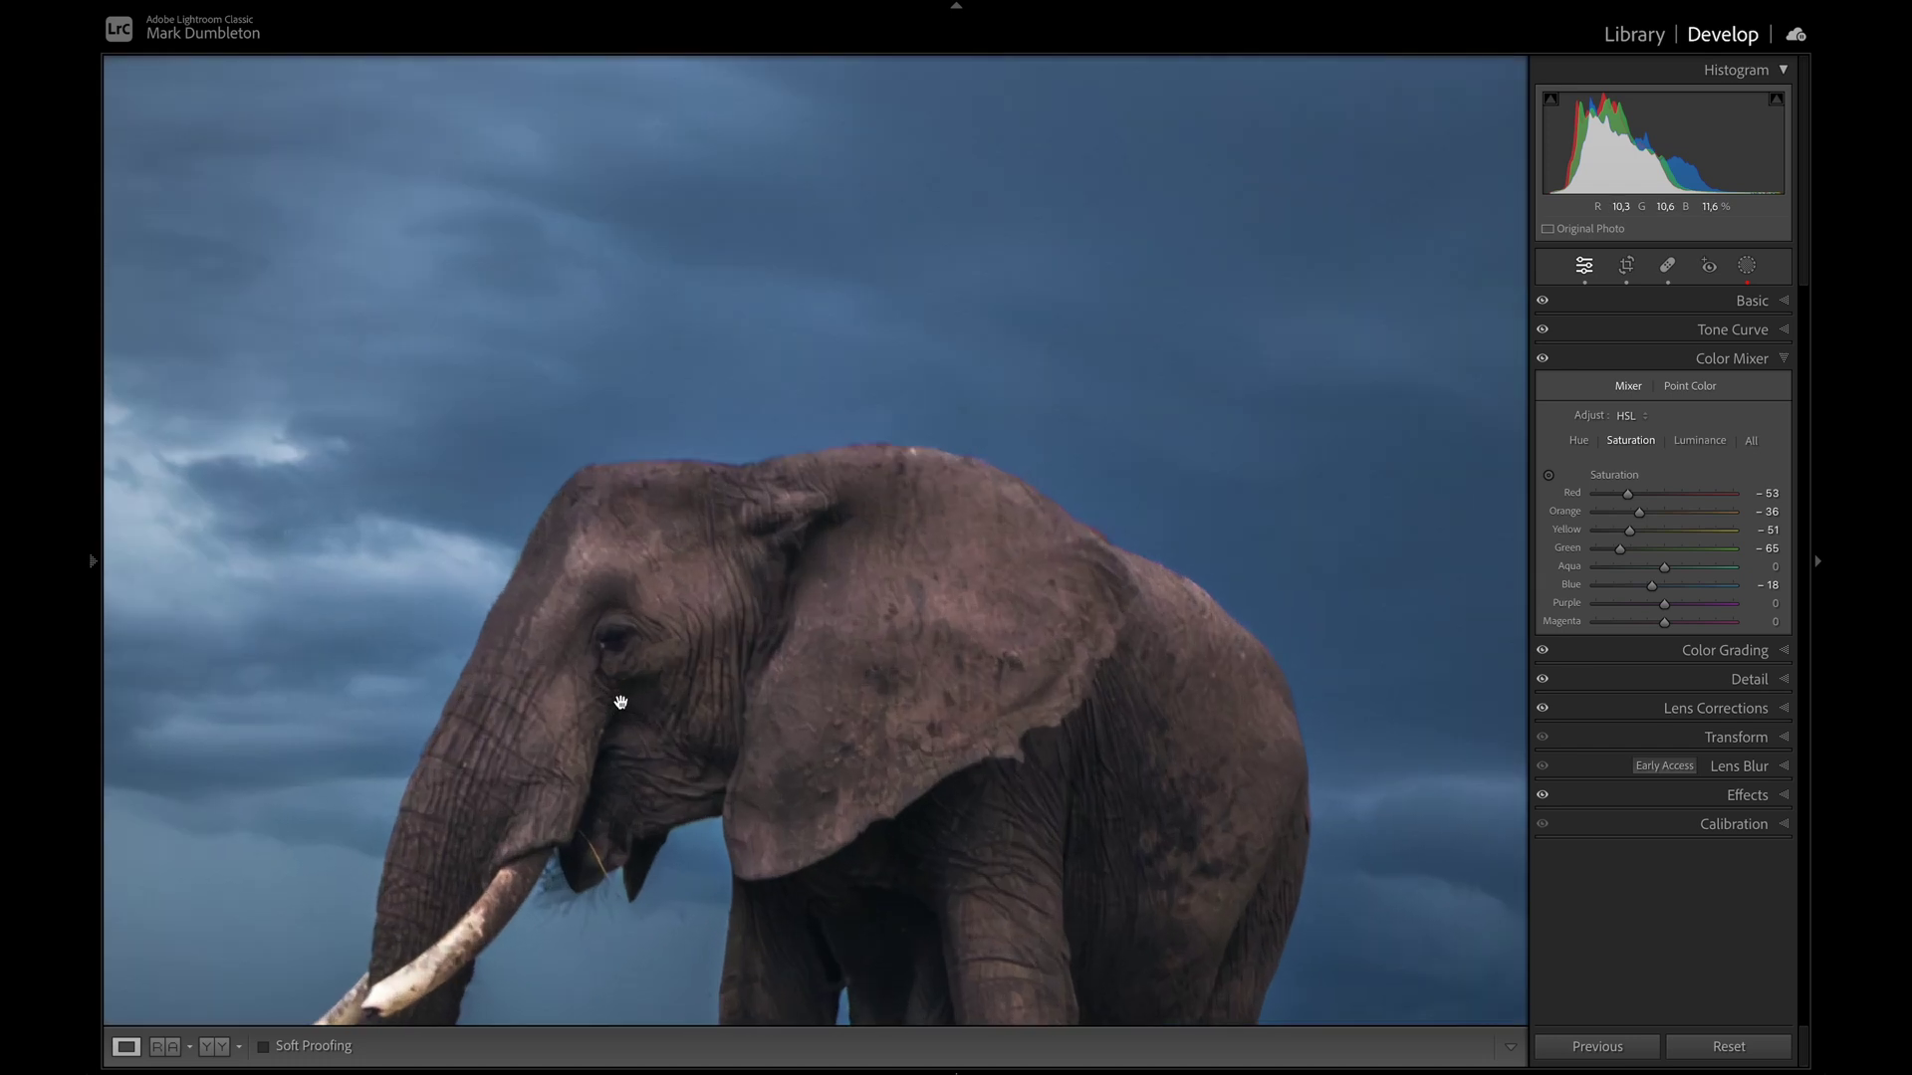
drag(620, 683, 823, 629)
click(822, 629)
click(1750, 680)
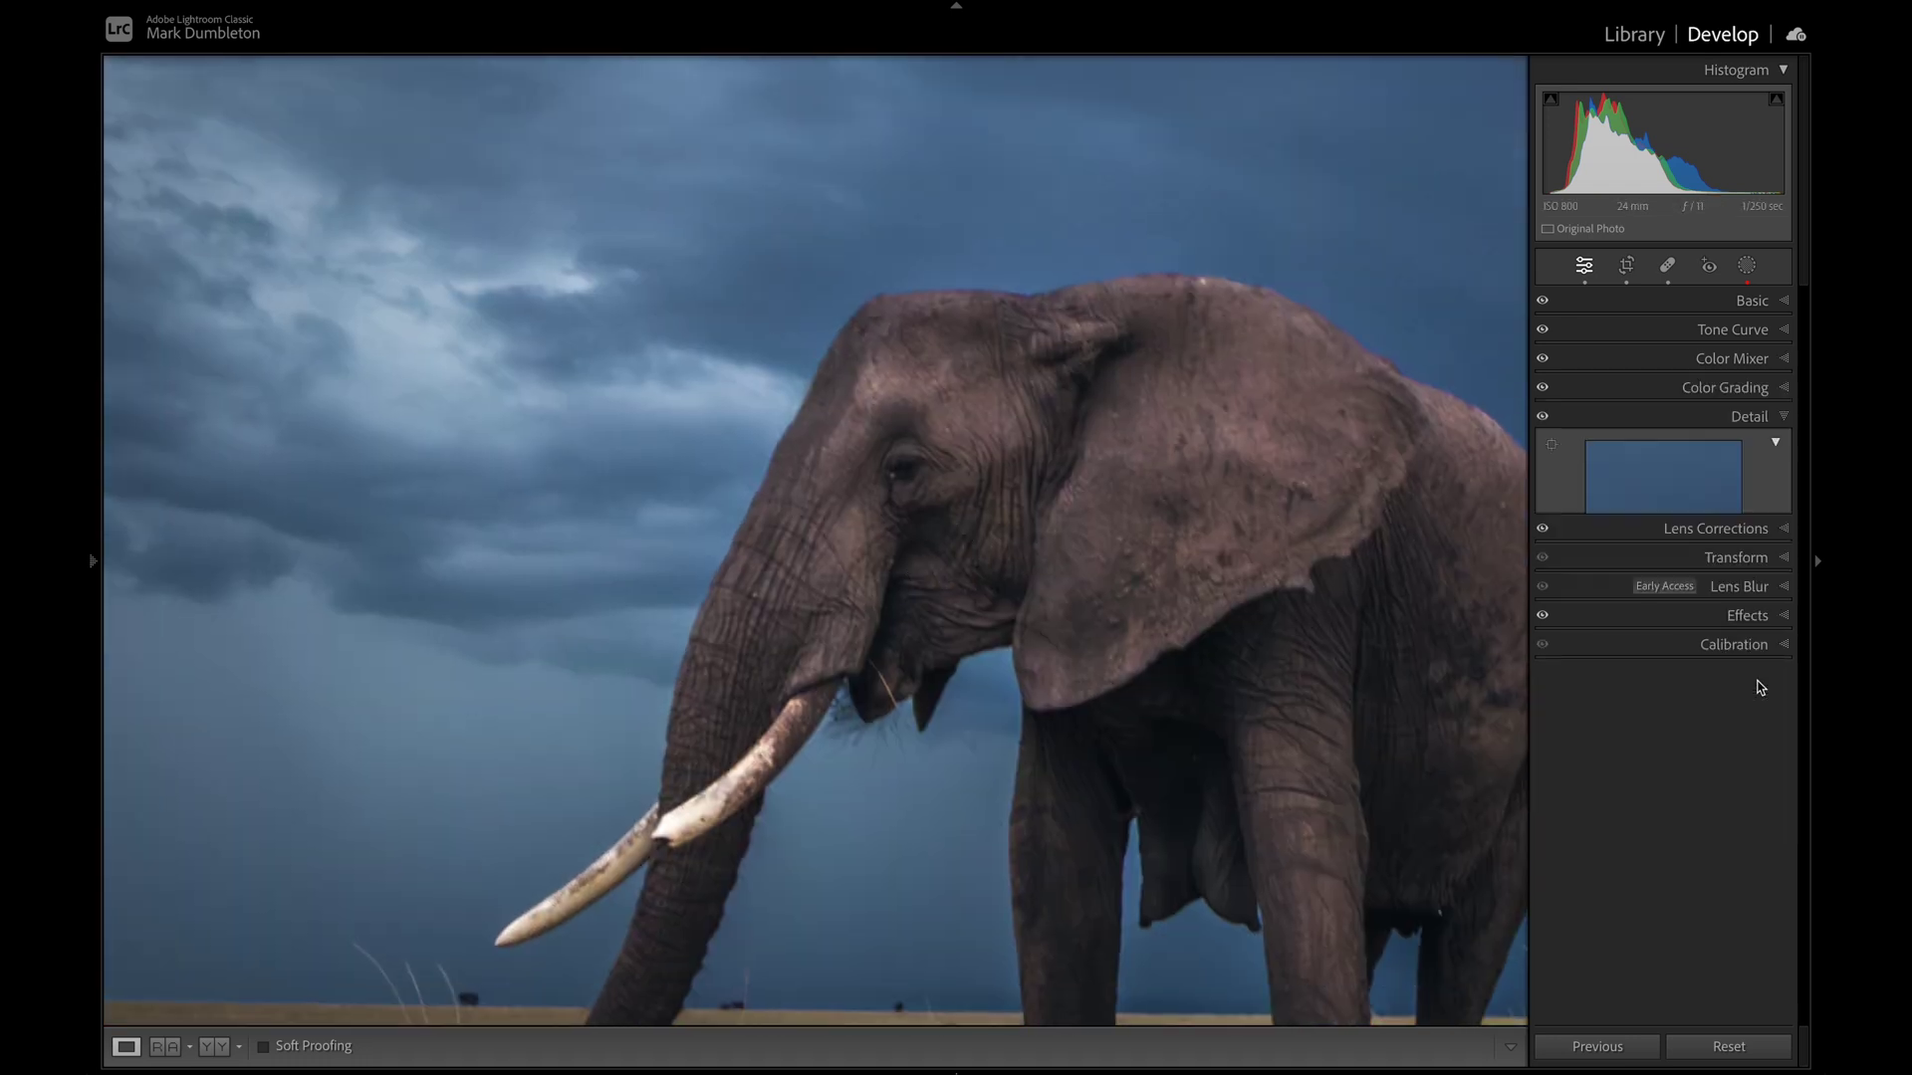
drag(1673, 645, 1624, 683)
key(alt)
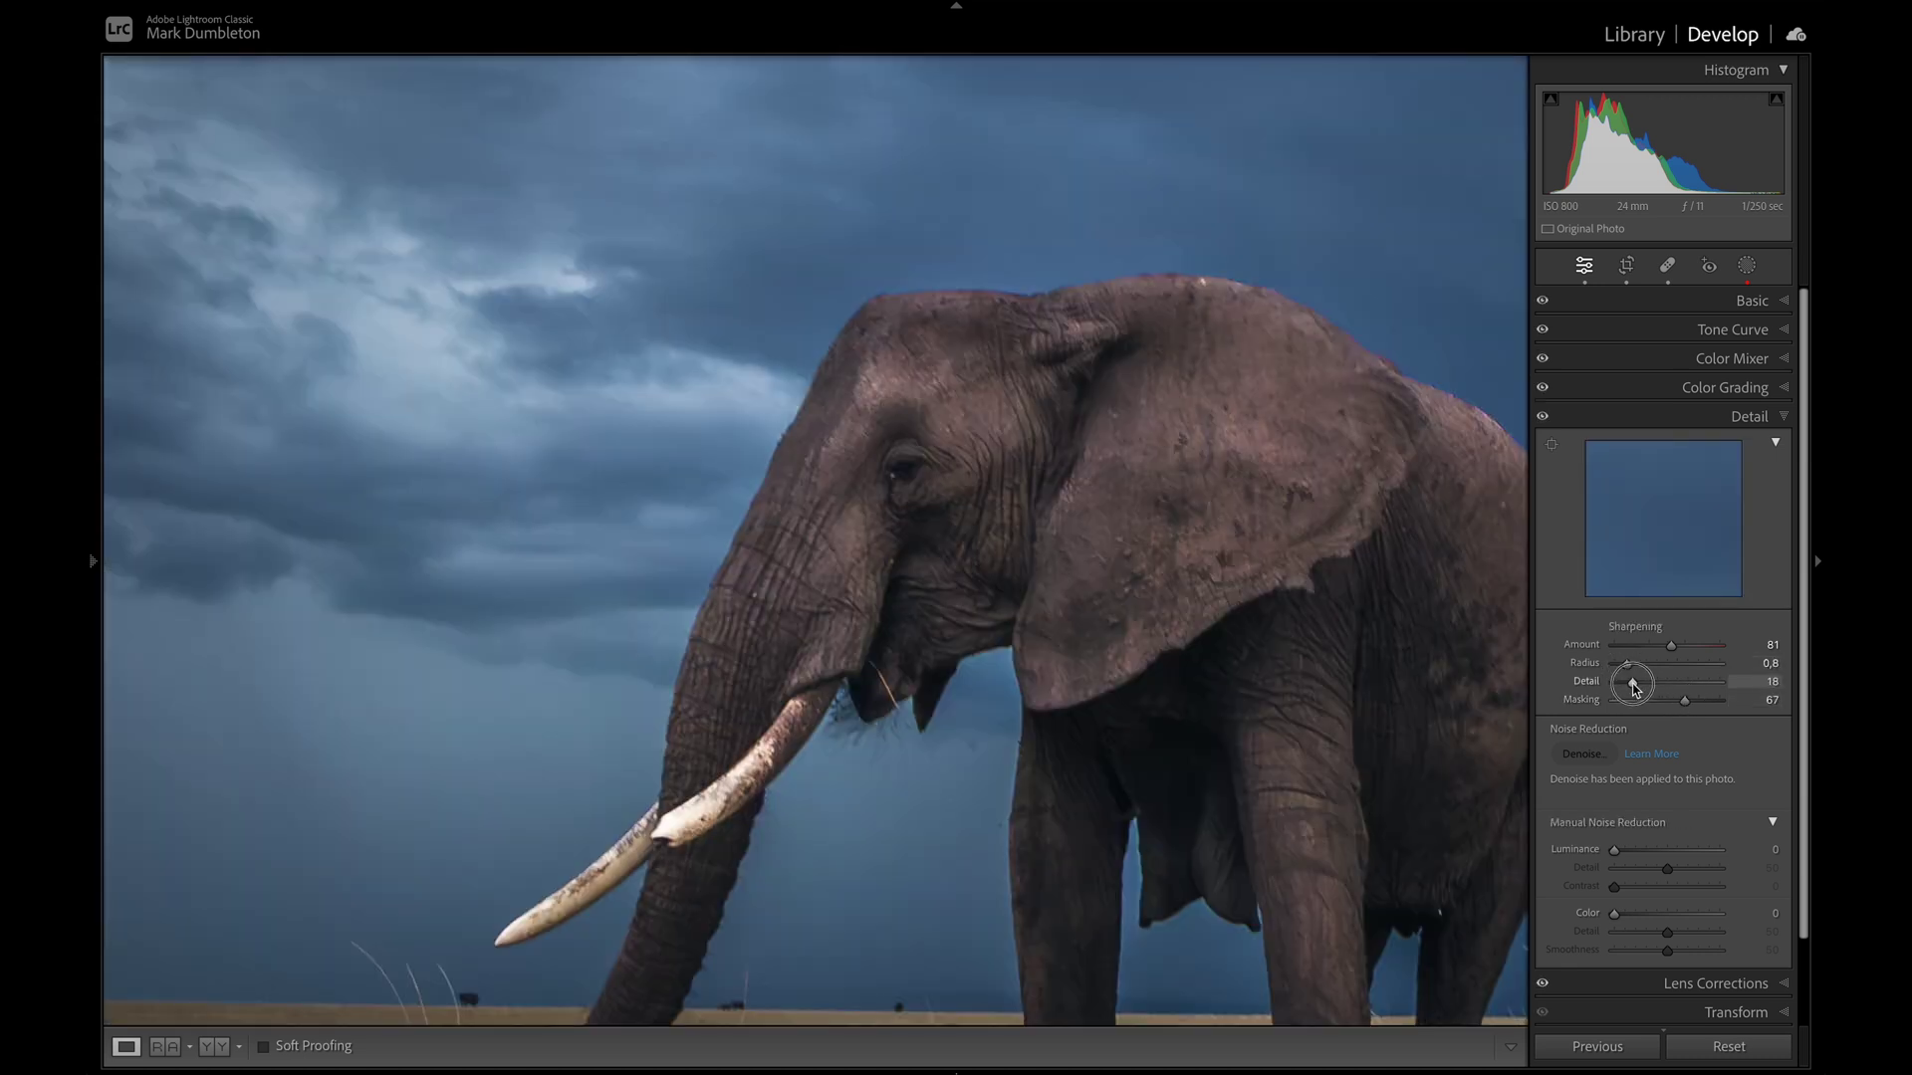
click(990, 484)
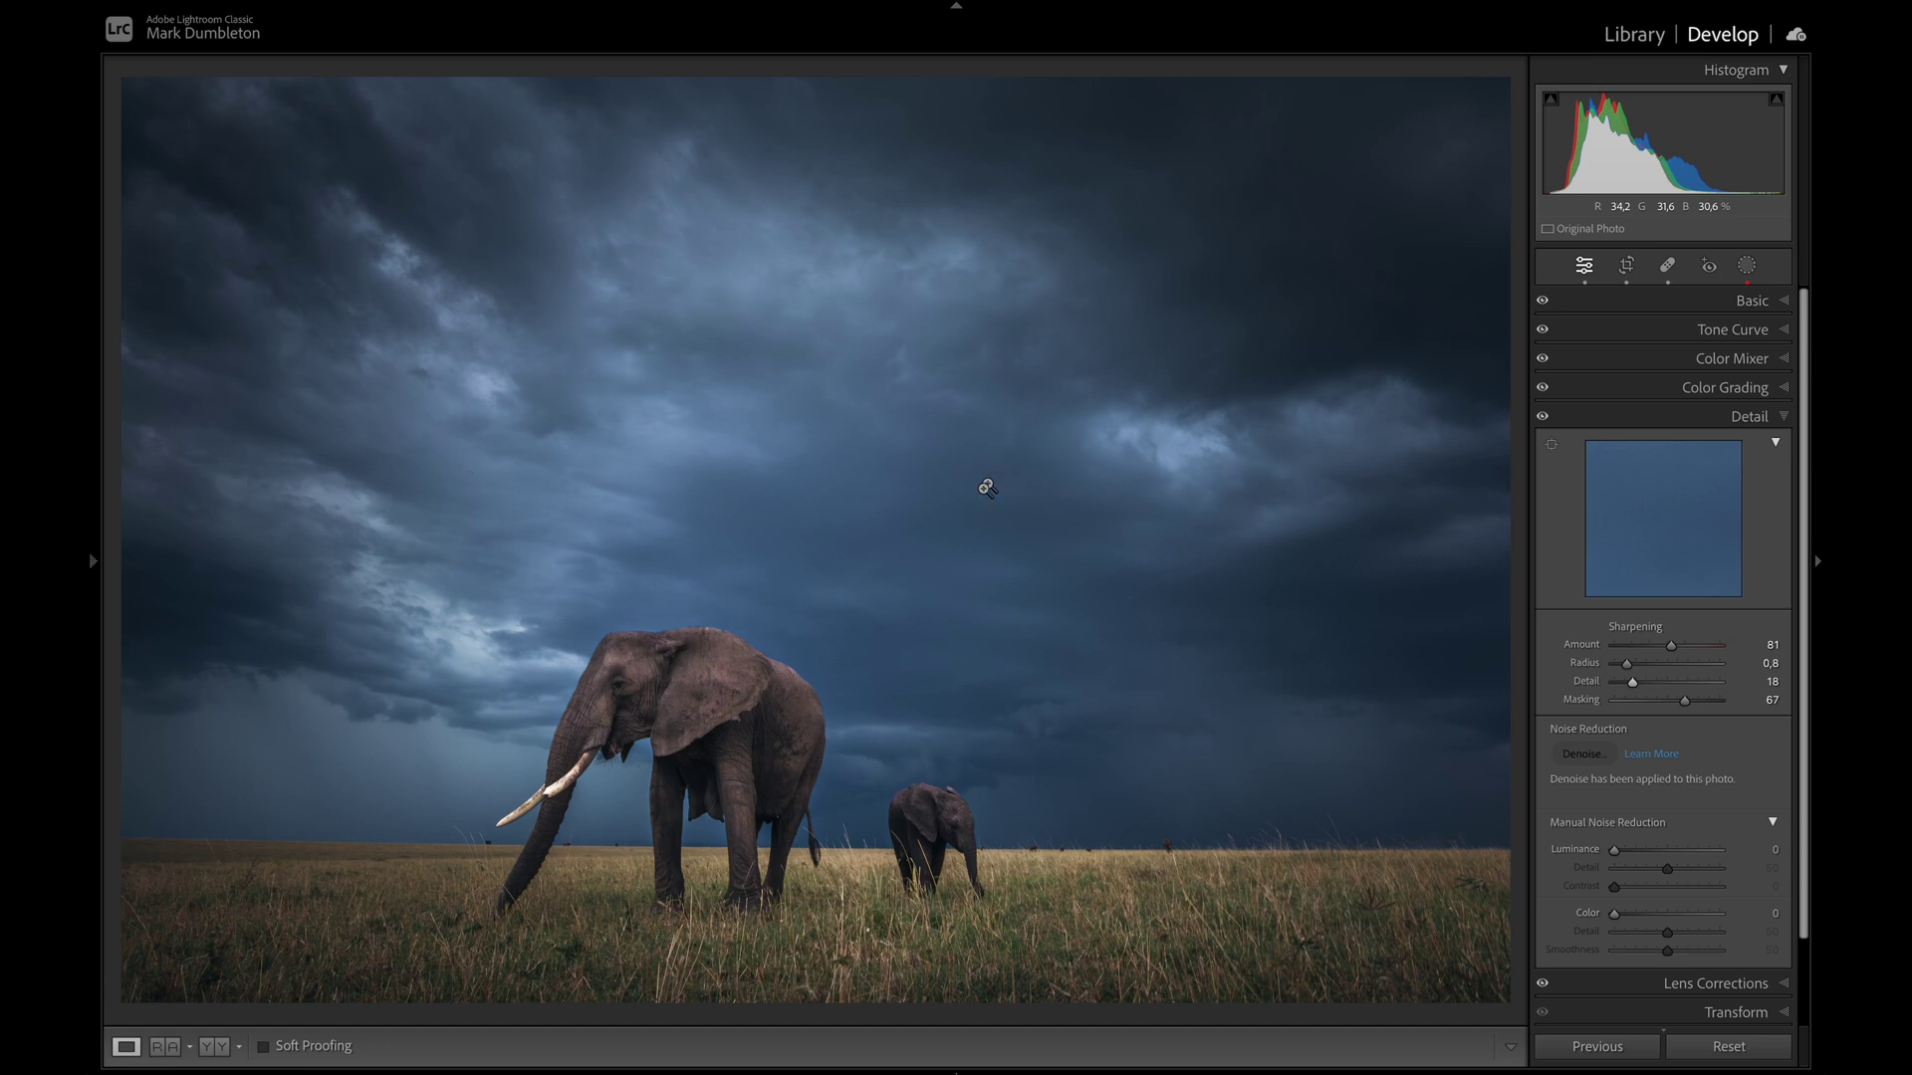
click(514, 822)
key(shift+w)
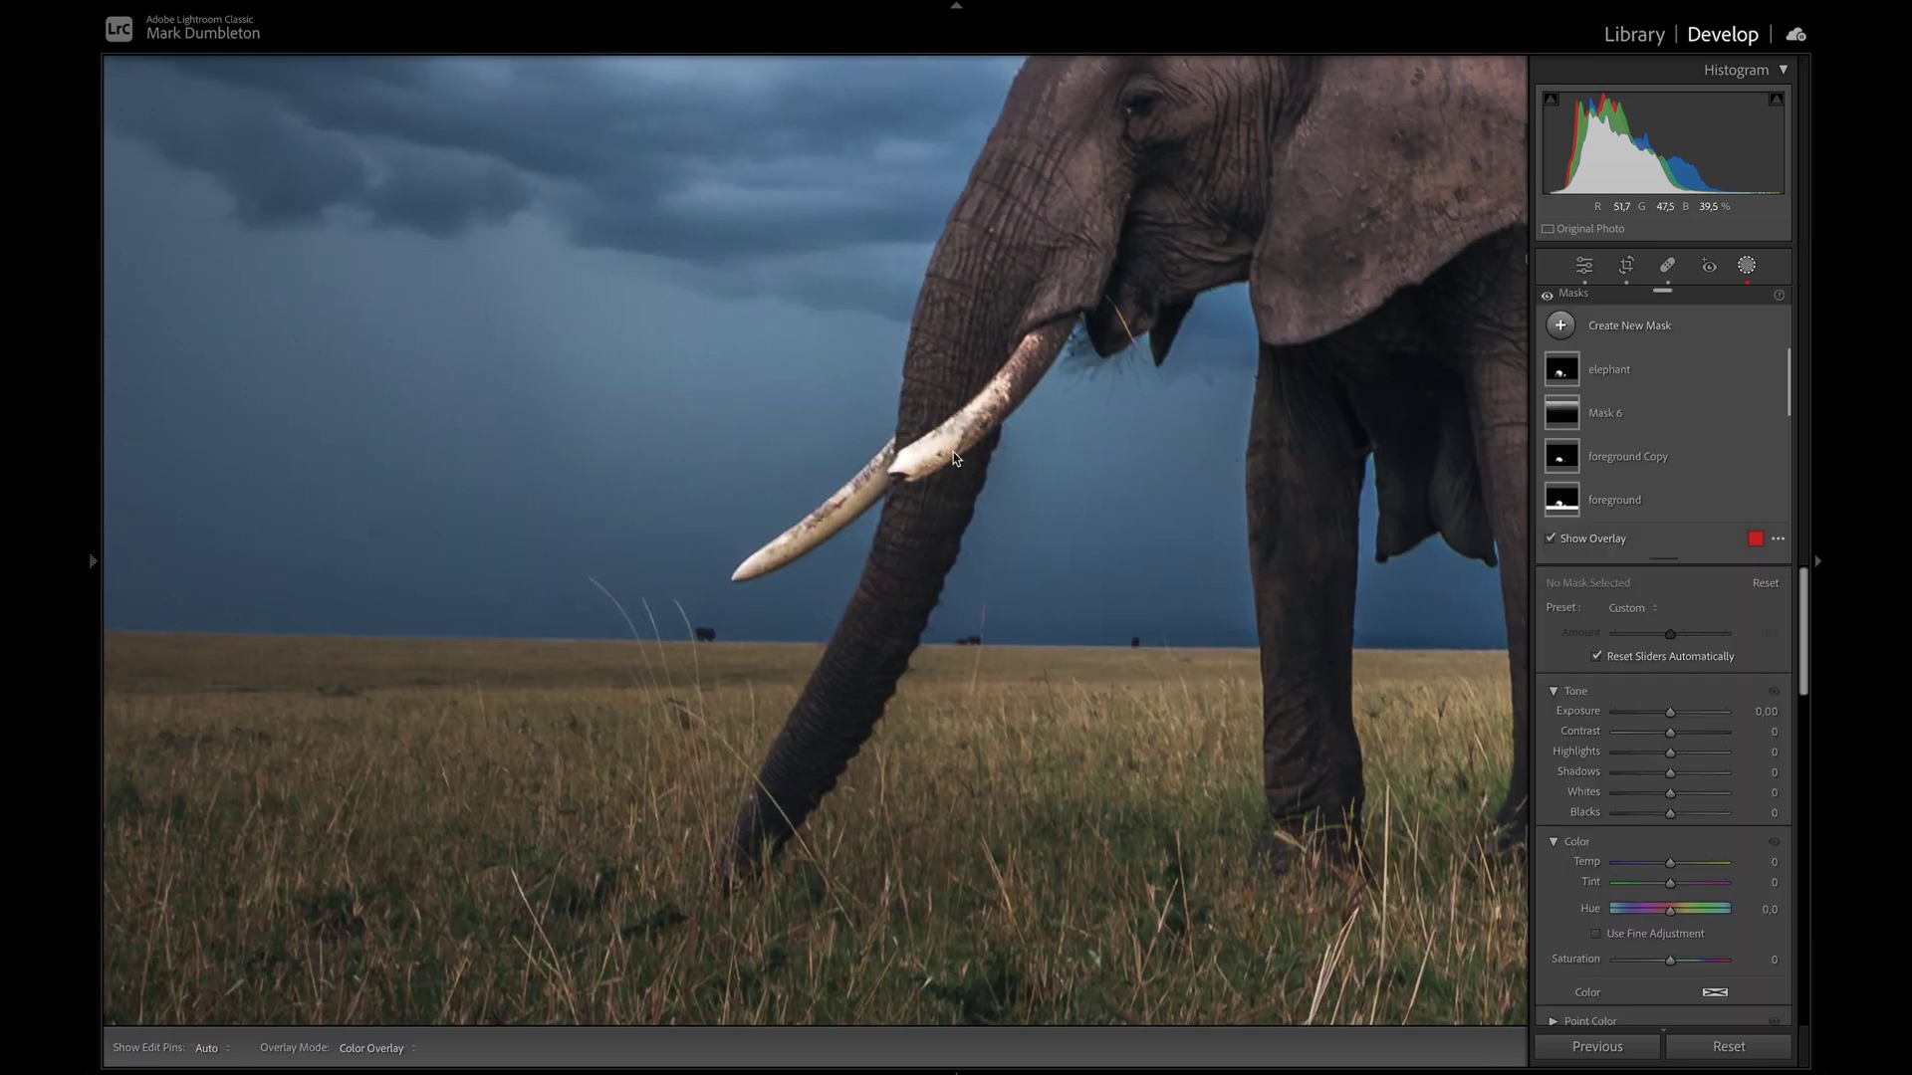
Create a Luminance Range mask sampled on the tusk, brushing away surroundings and subtracting the sky
click(1560, 325)
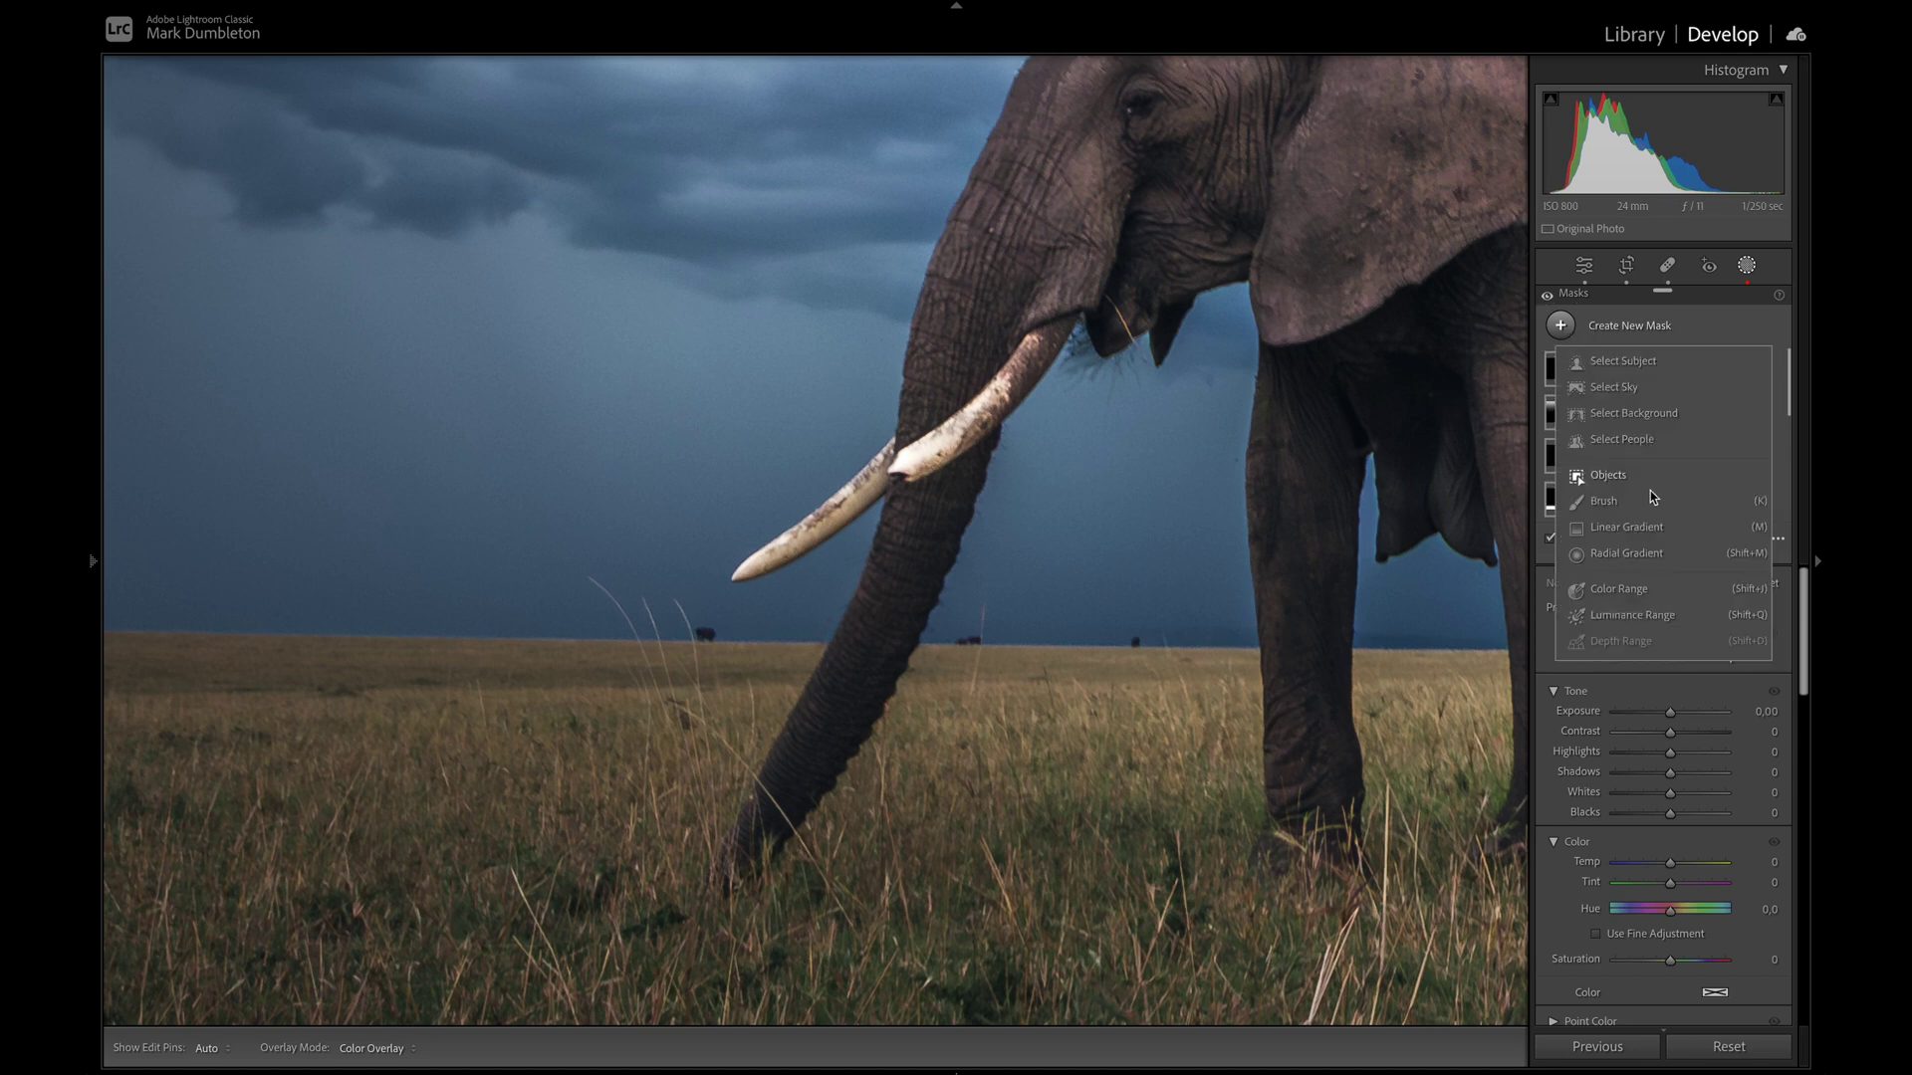
click(1632, 616)
click(922, 453)
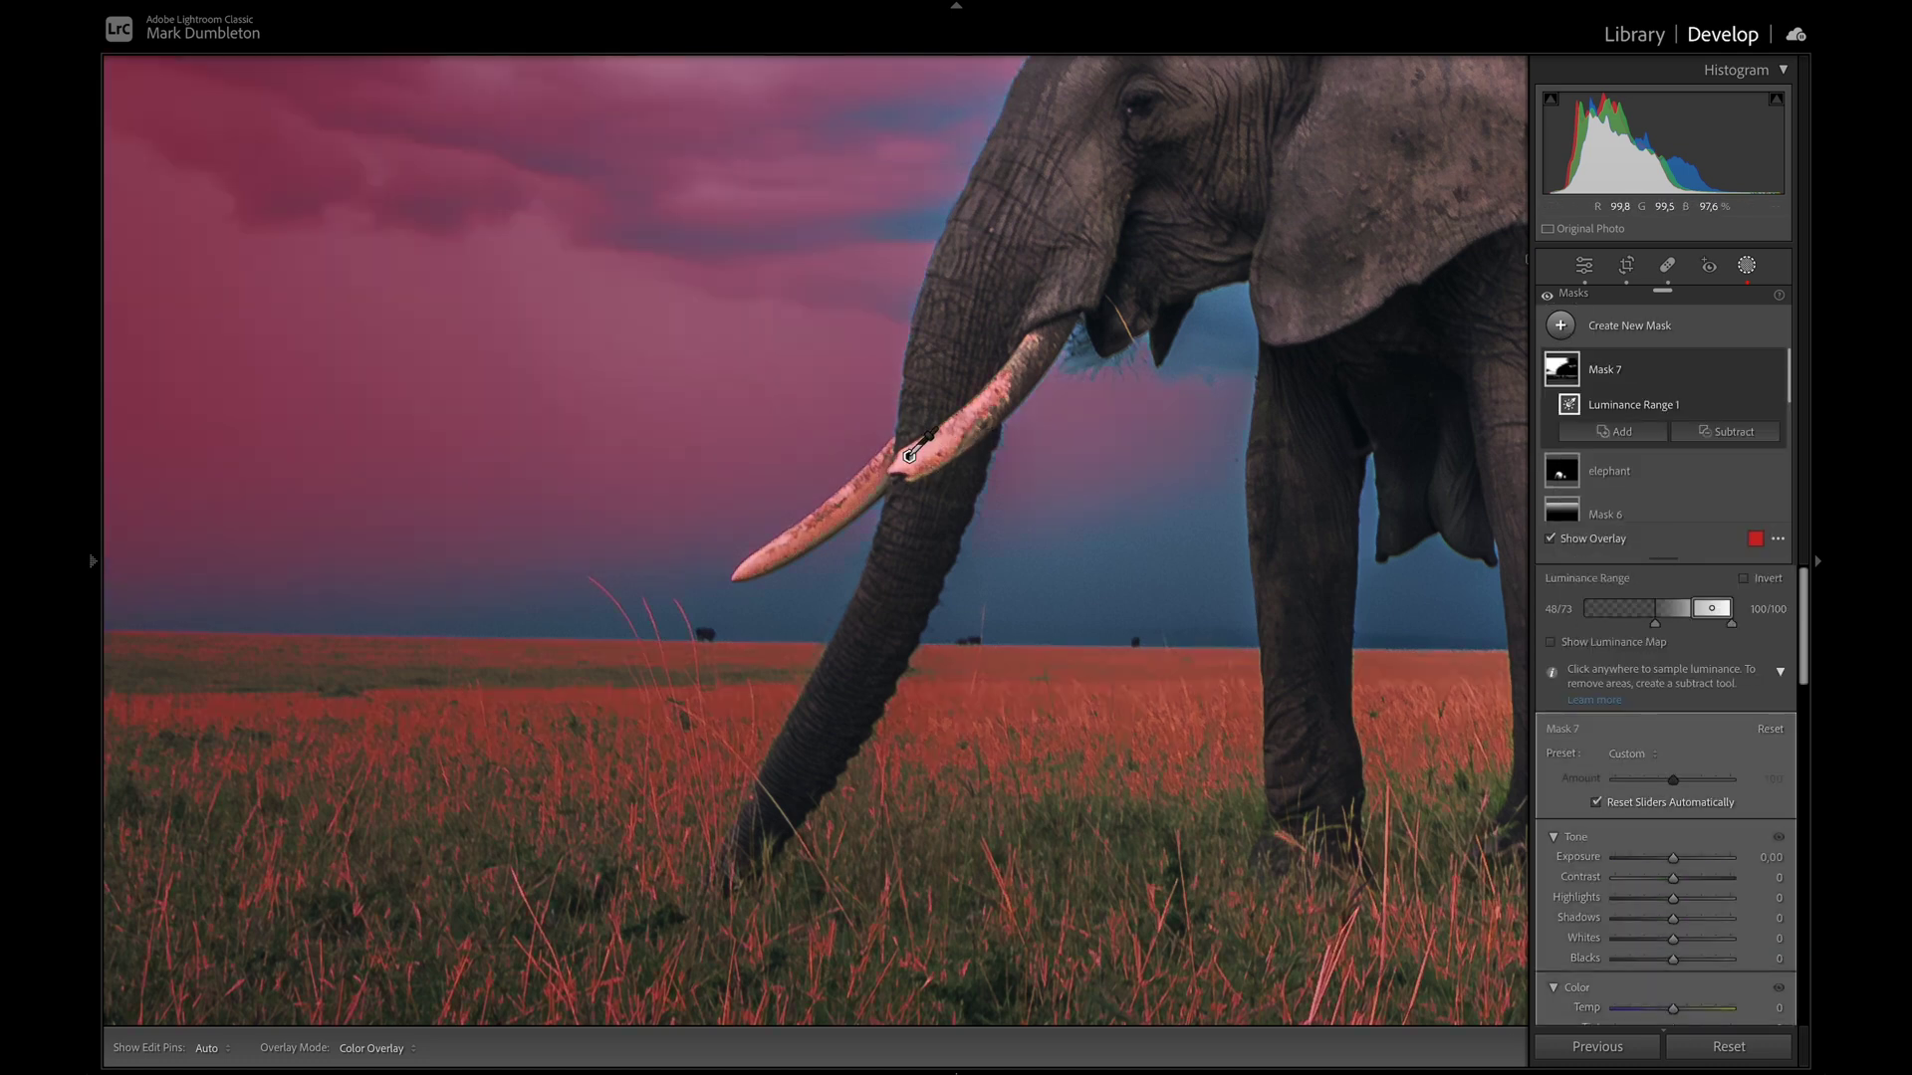
click(1723, 435)
click(1638, 619)
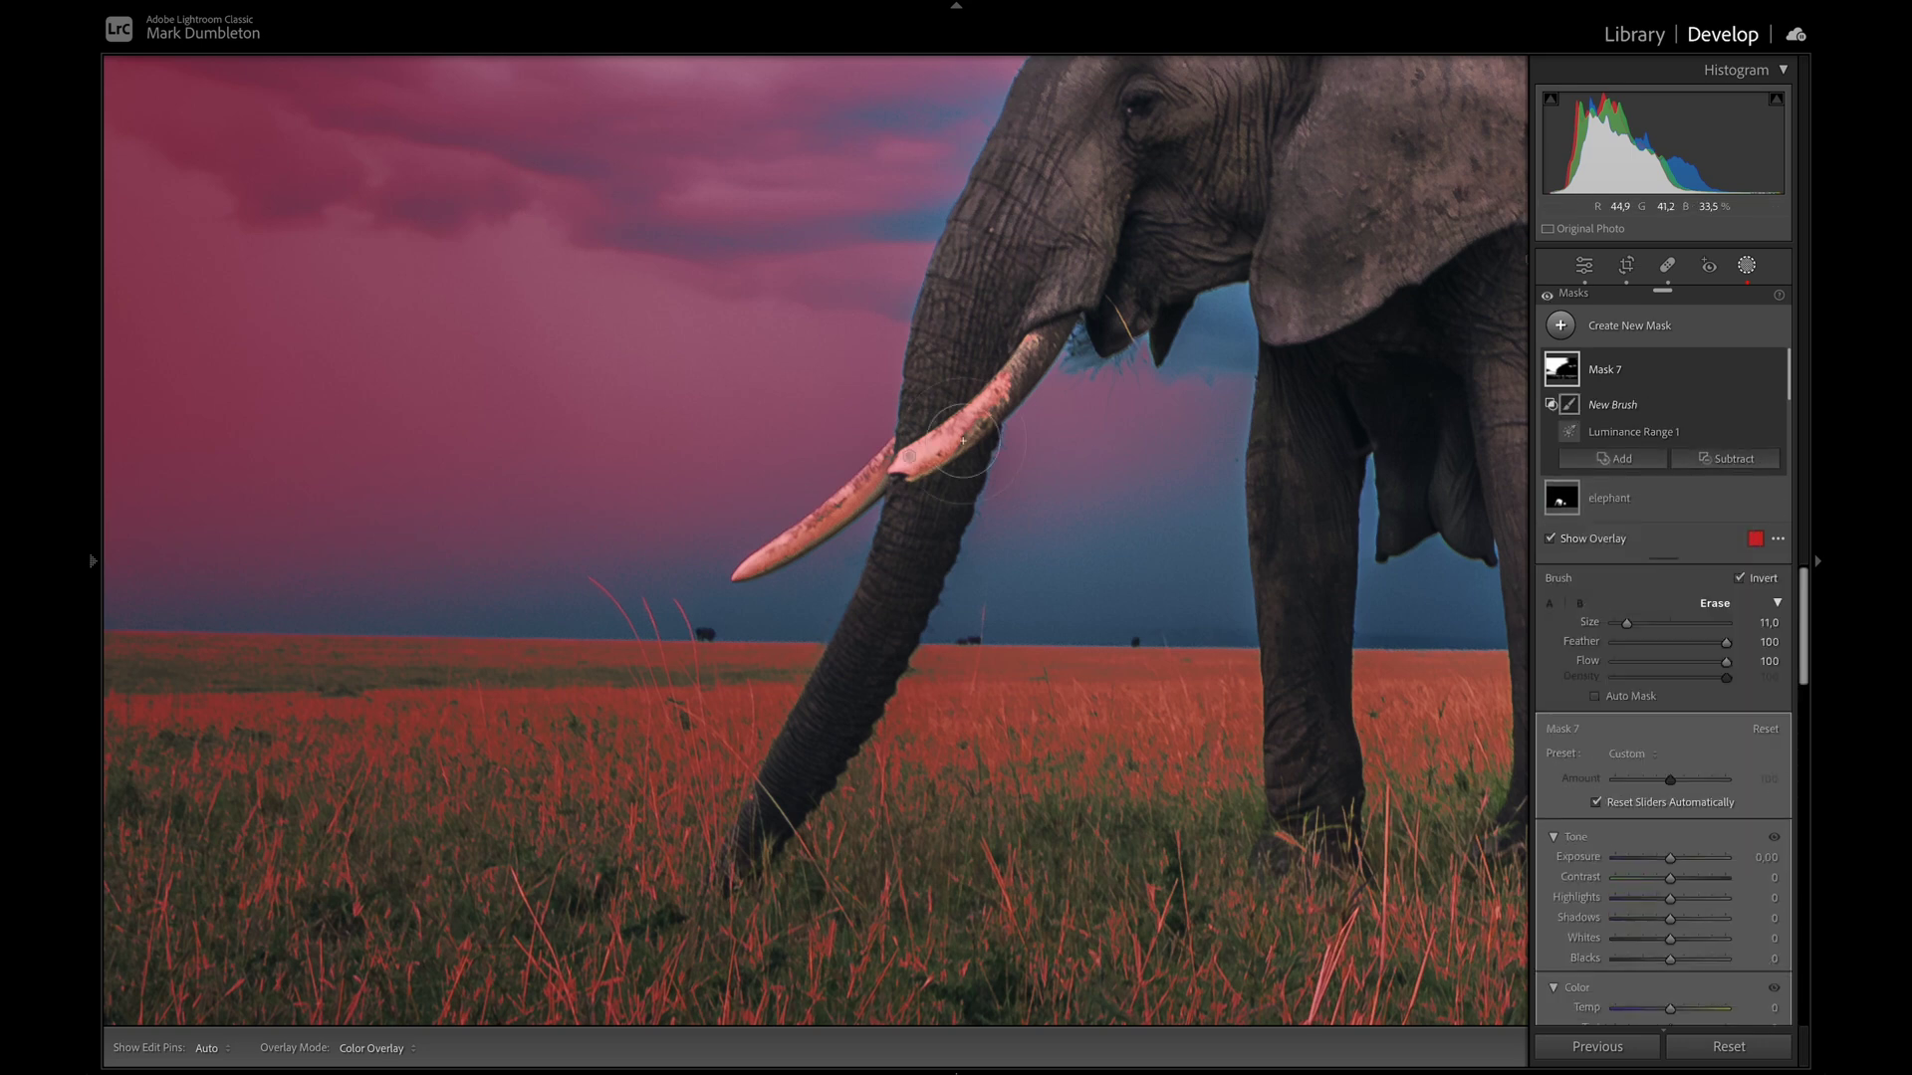
key(bracketleft)
key(bracketleft)
mouse_move(1014, 358)
mouse_down()
mouse_move(893, 443)
mouse_move(1044, 327)
mouse_move(831, 517)
mouse_move(729, 574)
mouse_up()
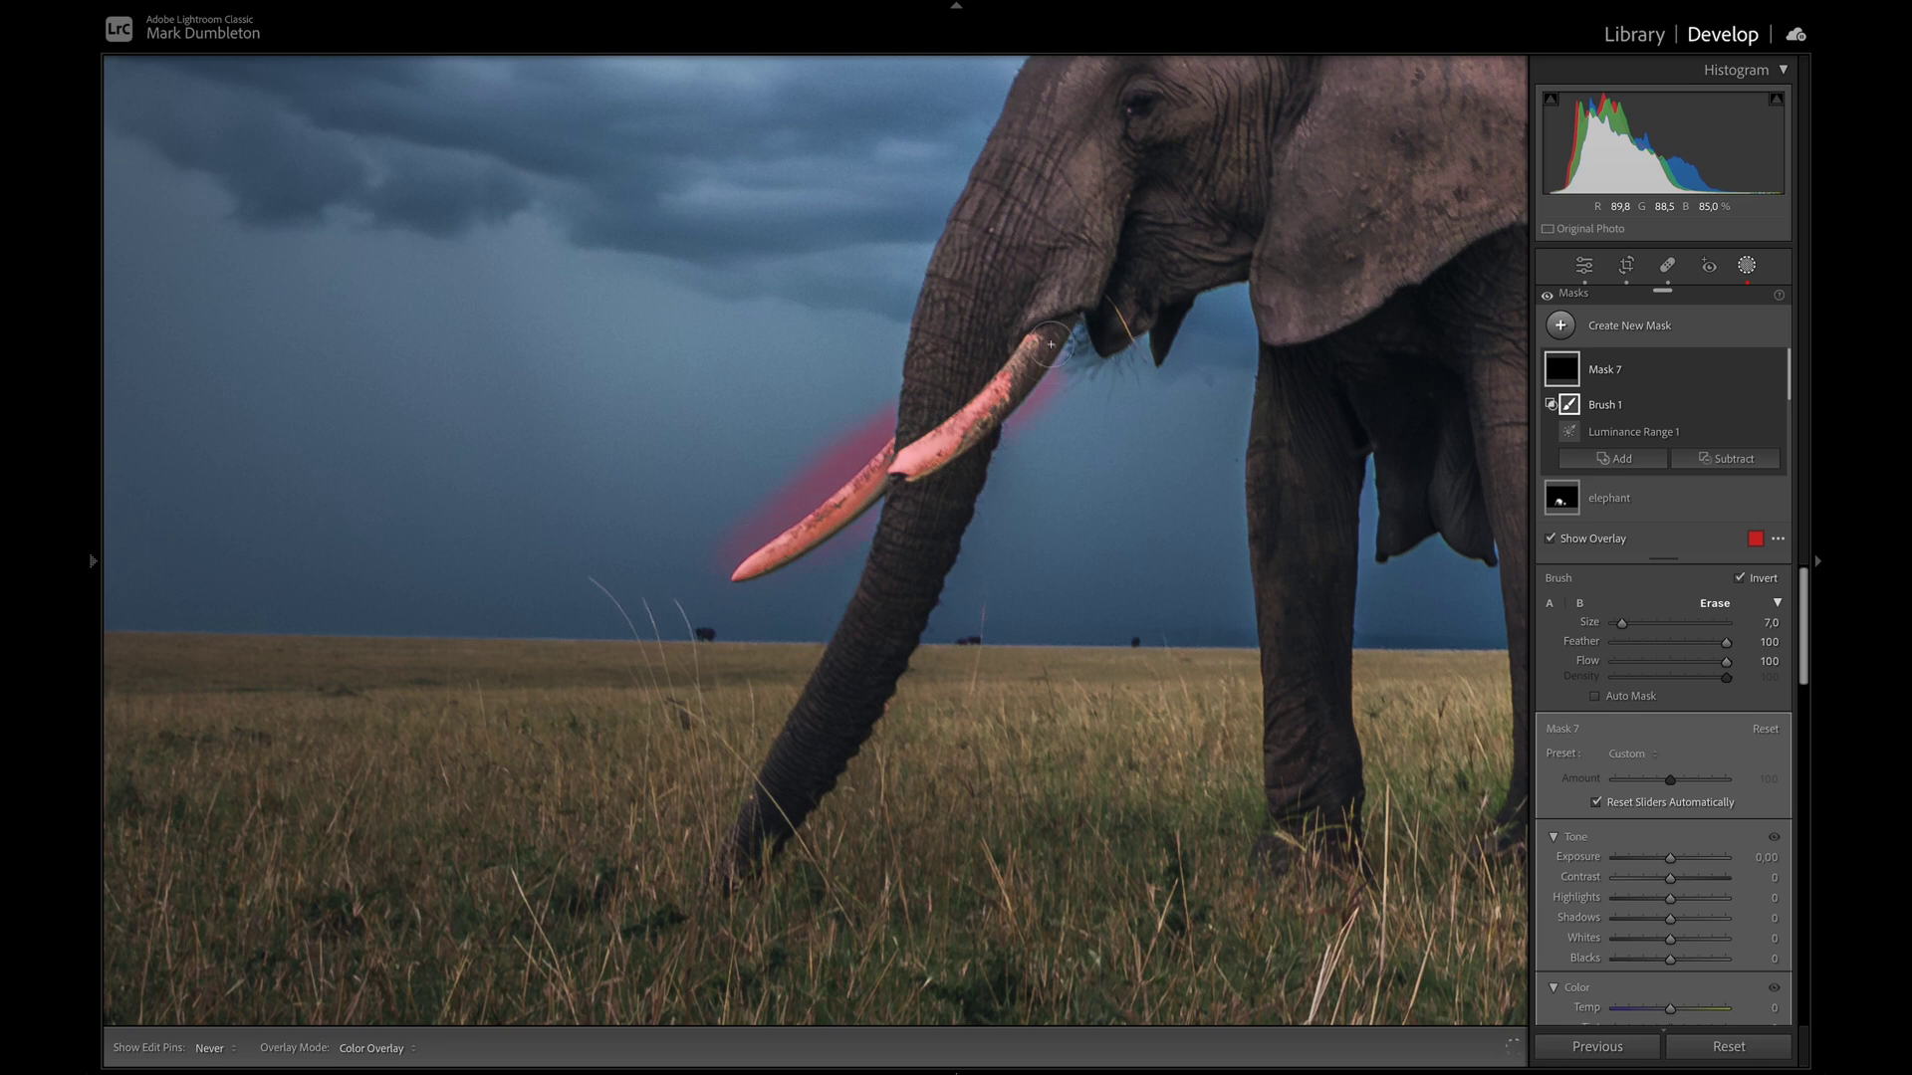
click(1727, 458)
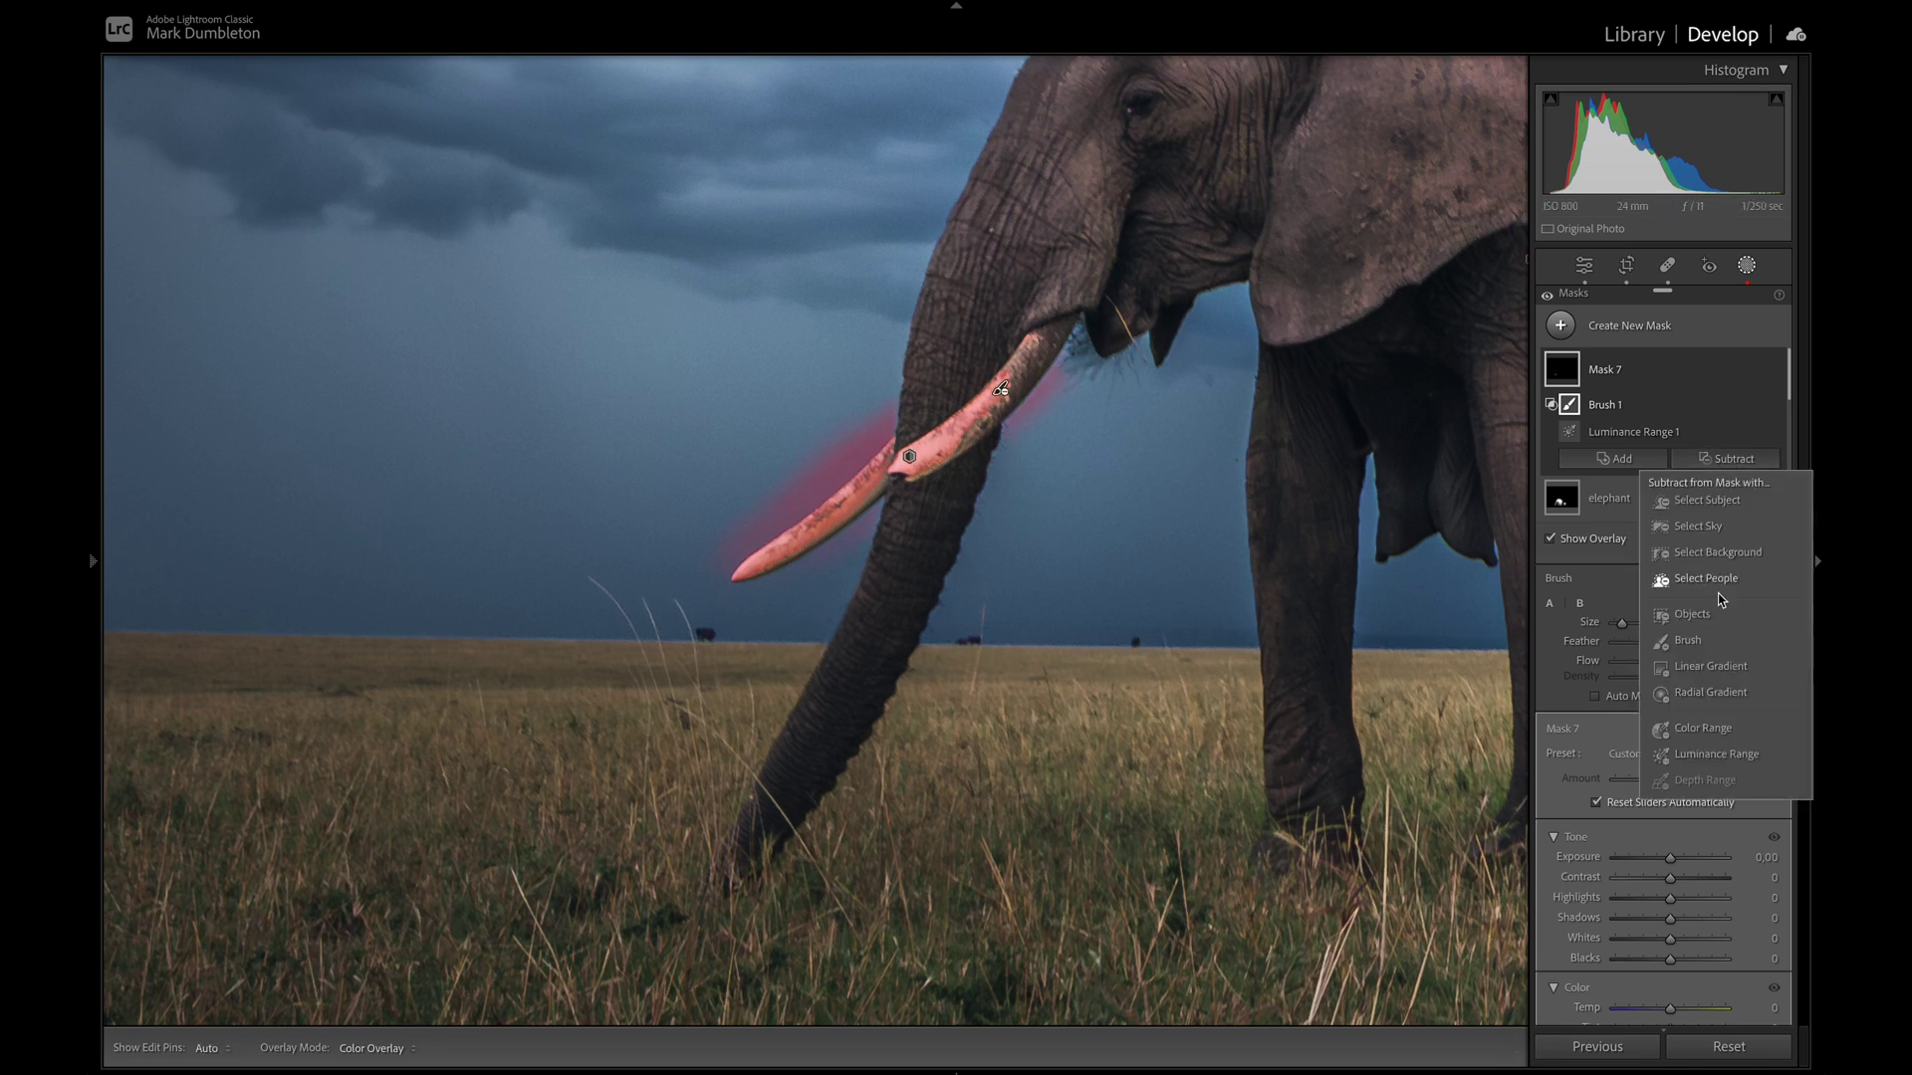
click(1708, 525)
Lower the tusk mask's exposure and highlights, then close masking
drag(1670, 736, 1650, 782)
click(1640, 778)
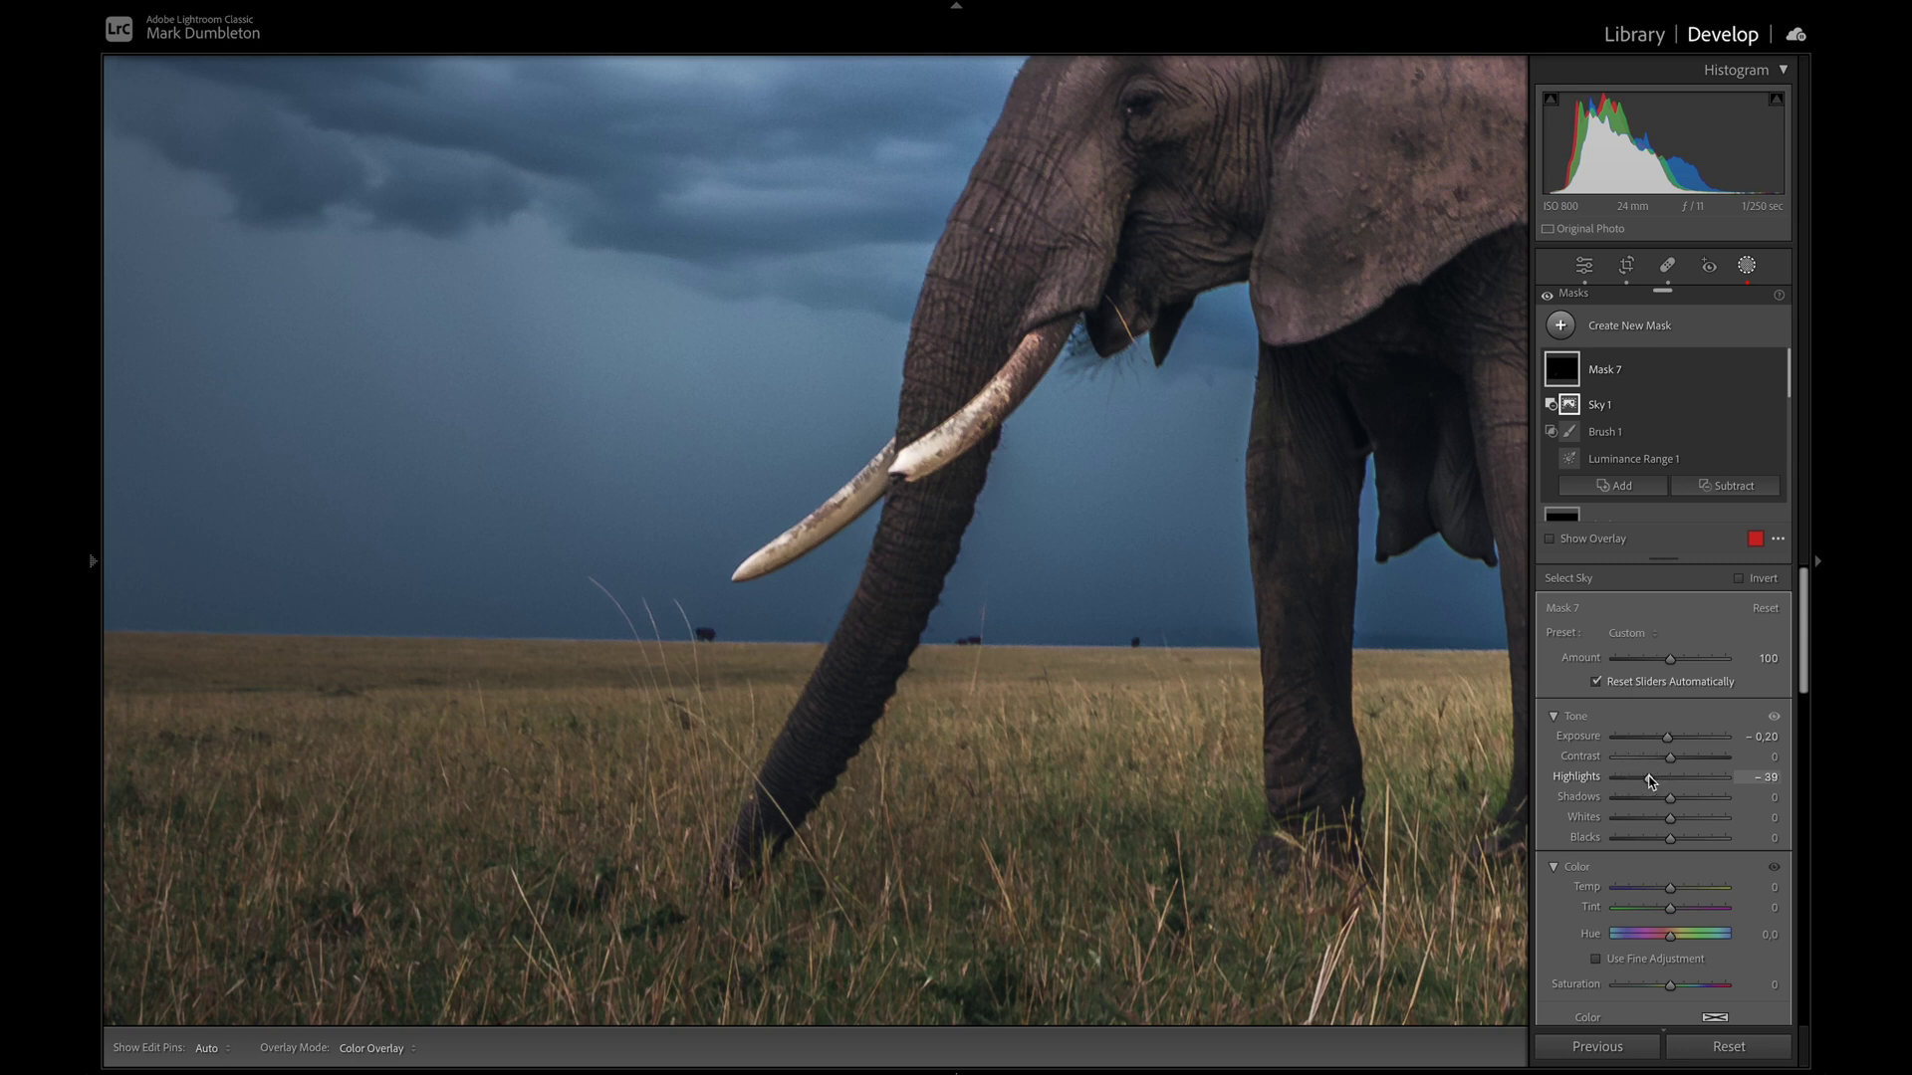
key(z)
click(1584, 265)
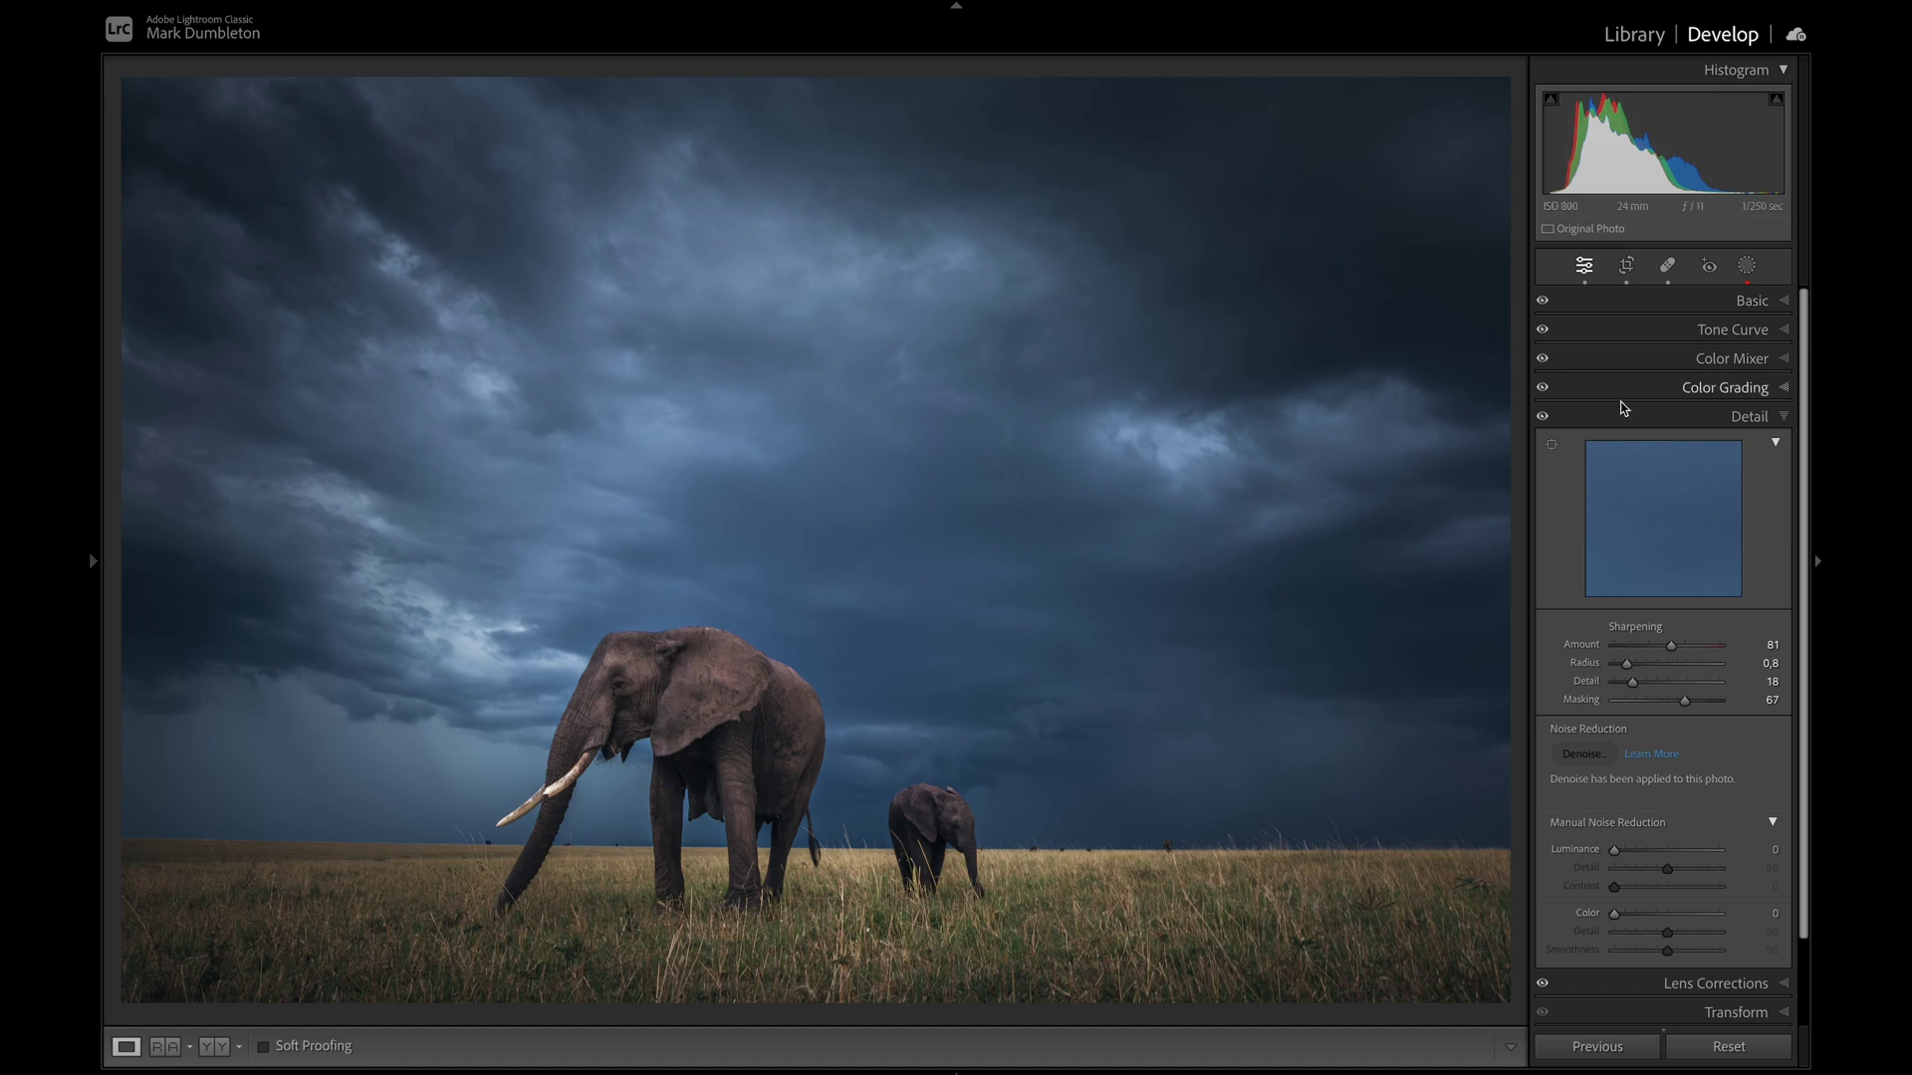
Raise global Exposure to -0.40 and move a tone-curve shadow point to input 61, output 52
click(1747, 300)
drag(1660, 489, 1667, 495)
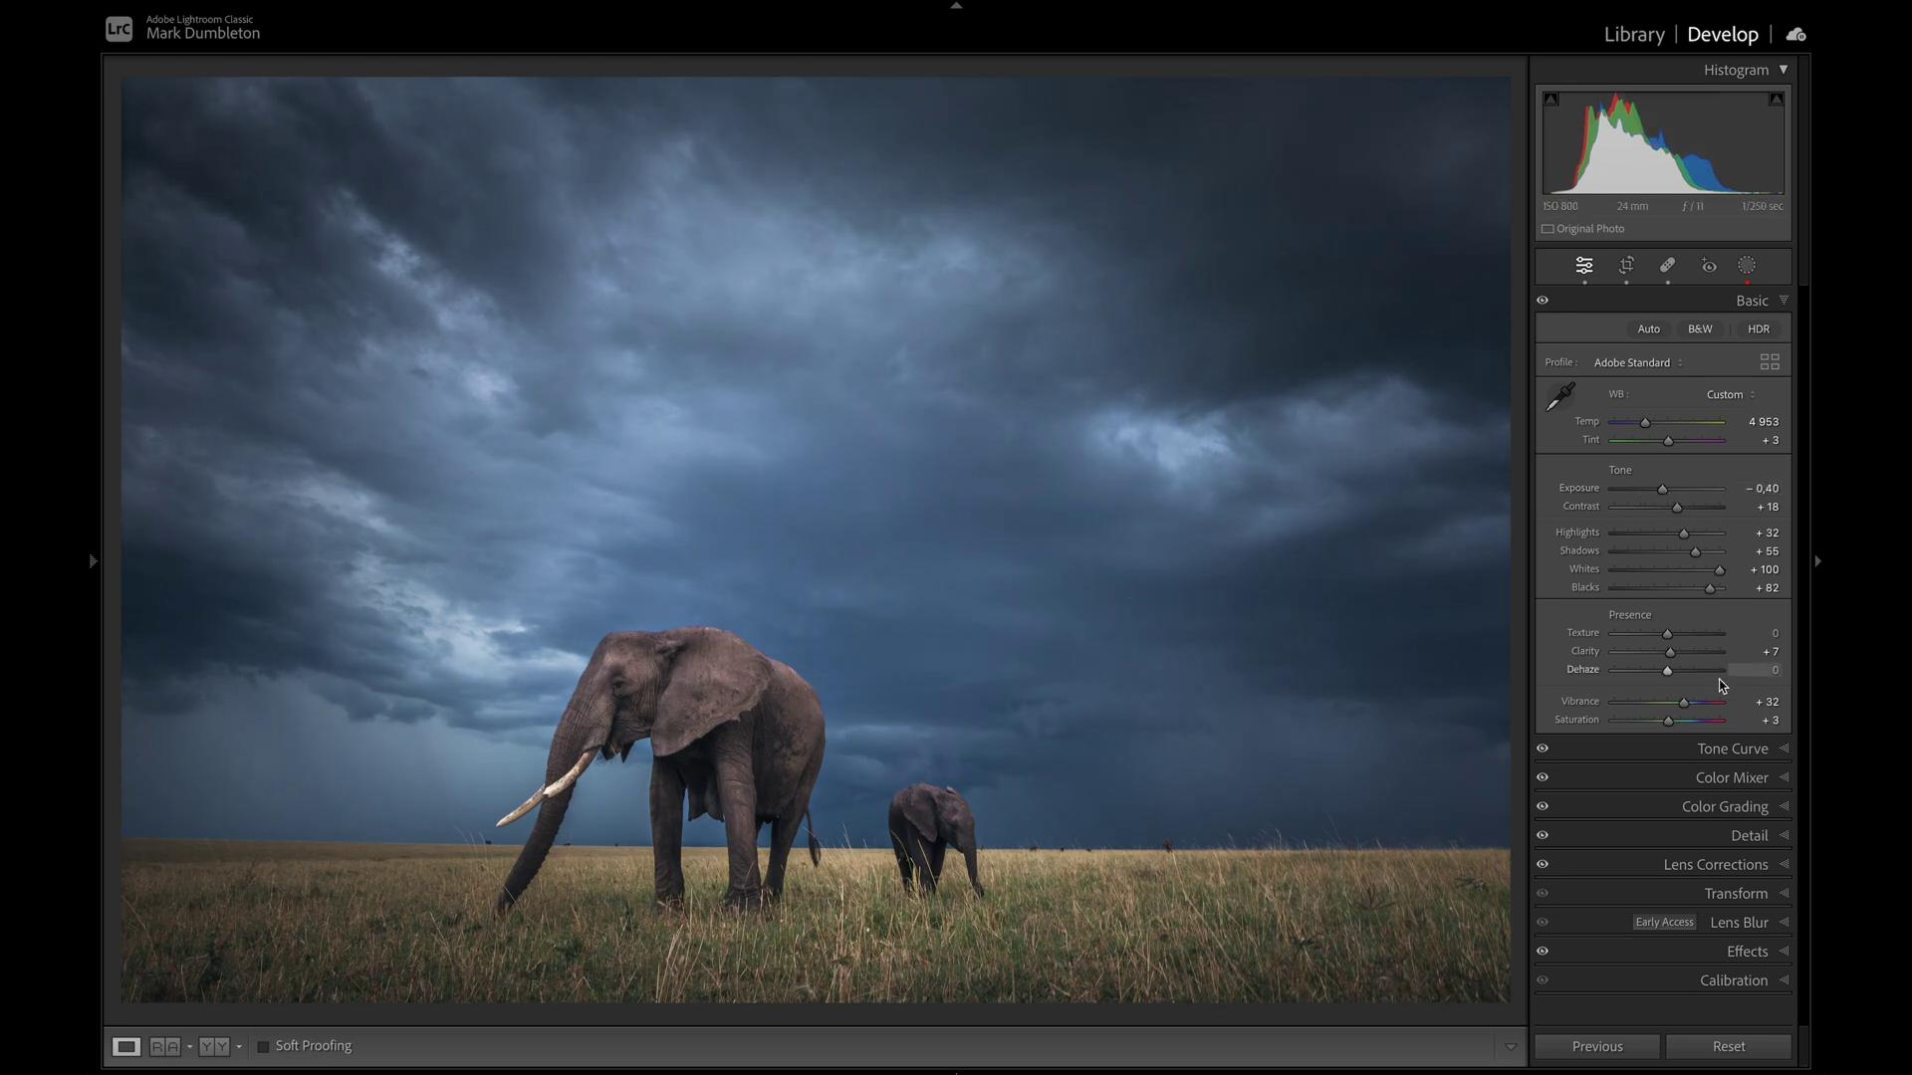
click(1717, 749)
drag(1606, 542, 1612, 547)
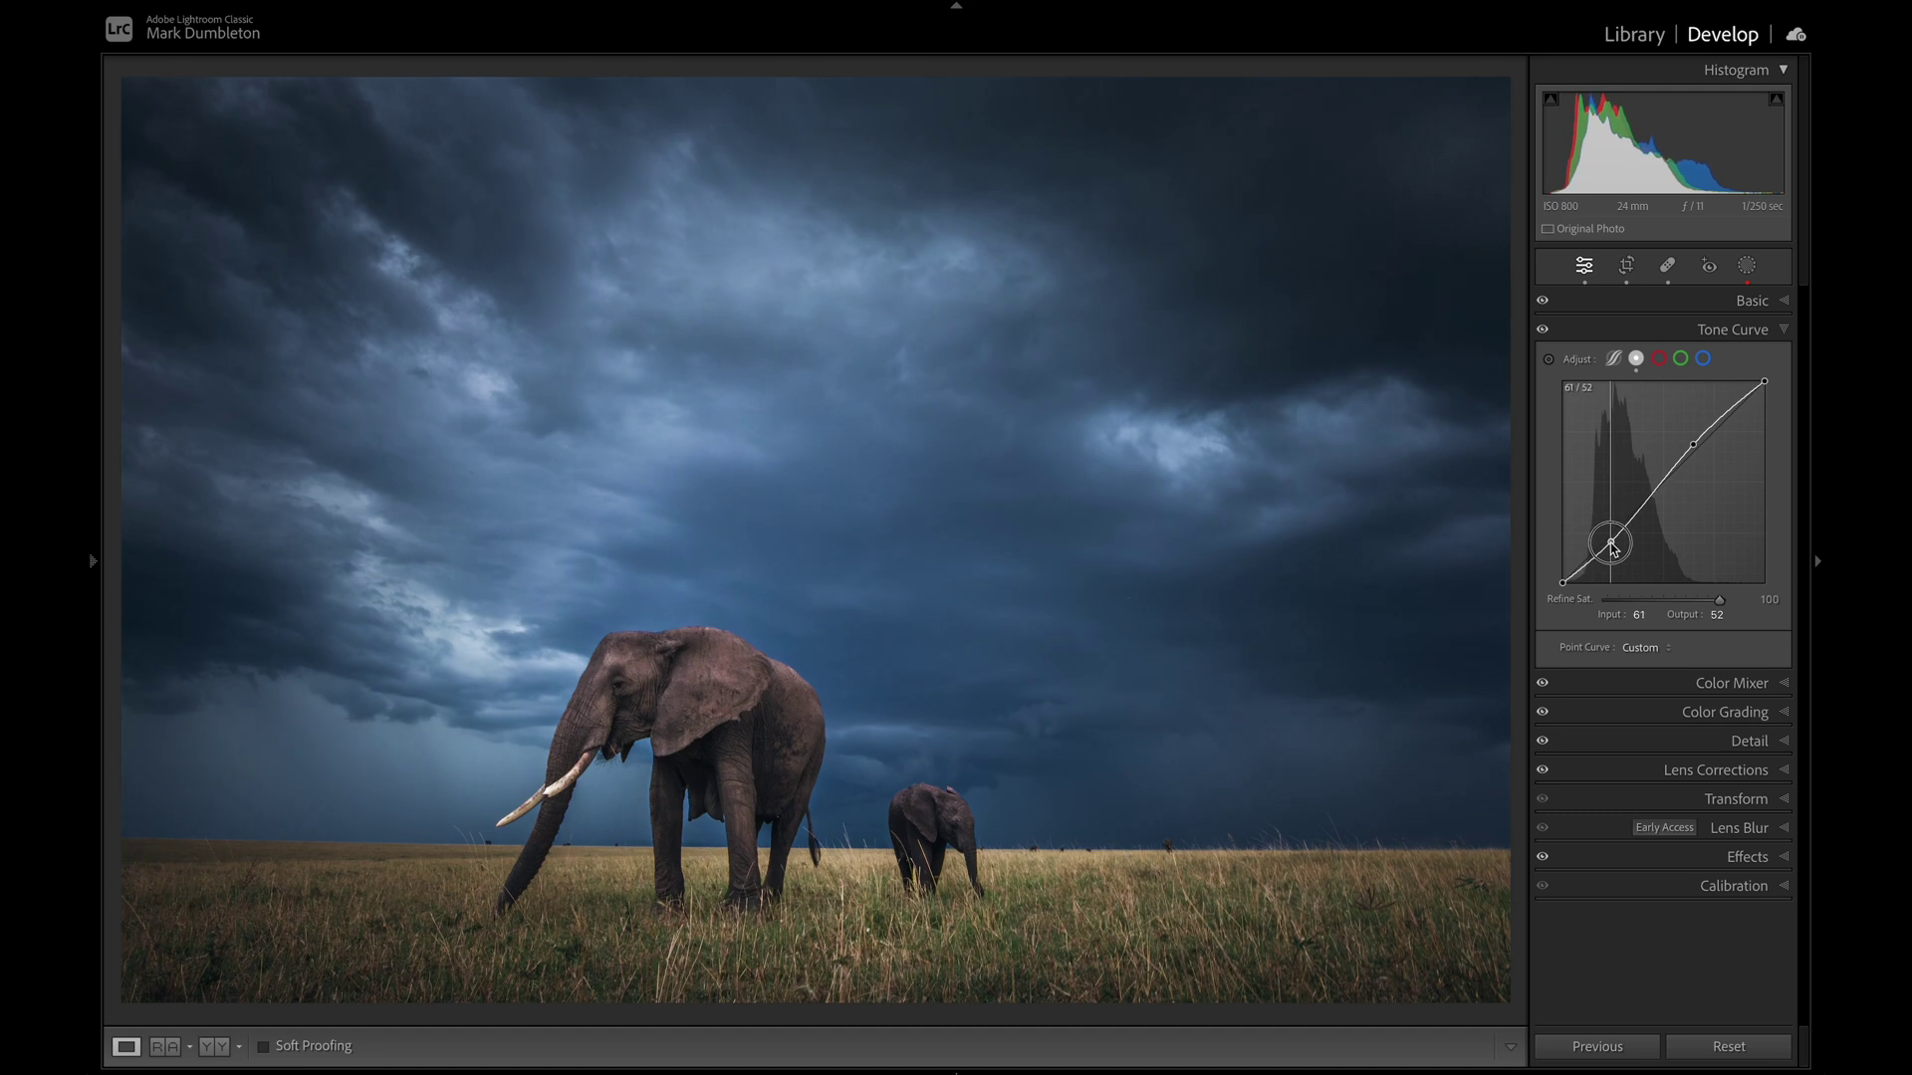